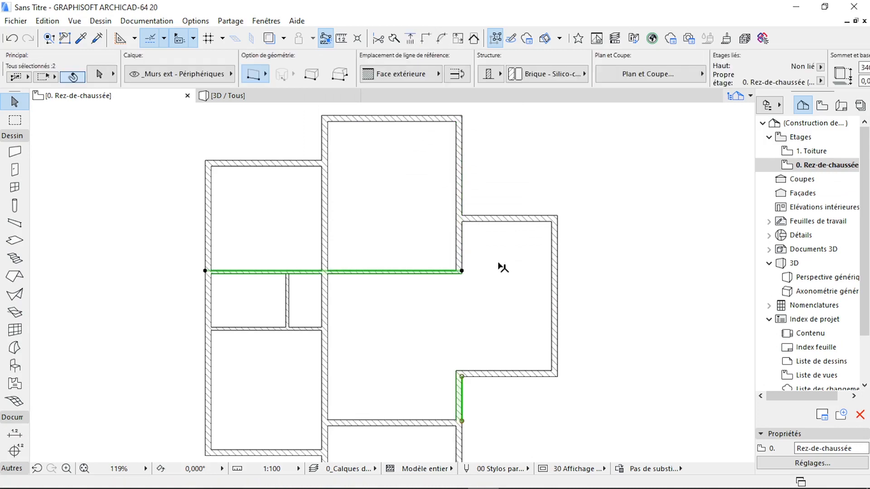
# Intersect the selected walls to close off the east room, and split the vertical wall segments at its corners
pyautogui.click(426, 39)
pyautogui.click(461, 190)
pyautogui.click(394, 39)
pyautogui.scroll(2, 507, 284)
pyautogui.click(438, 296)
pyautogui.click(394, 39)
pyautogui.click(415, 358)
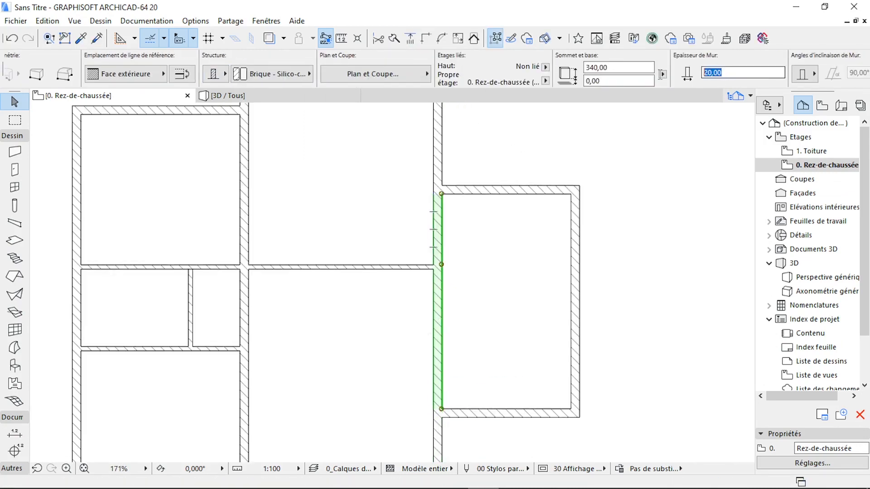
pyautogui.scroll(3, 451, 194)
pyautogui.press('Escape')
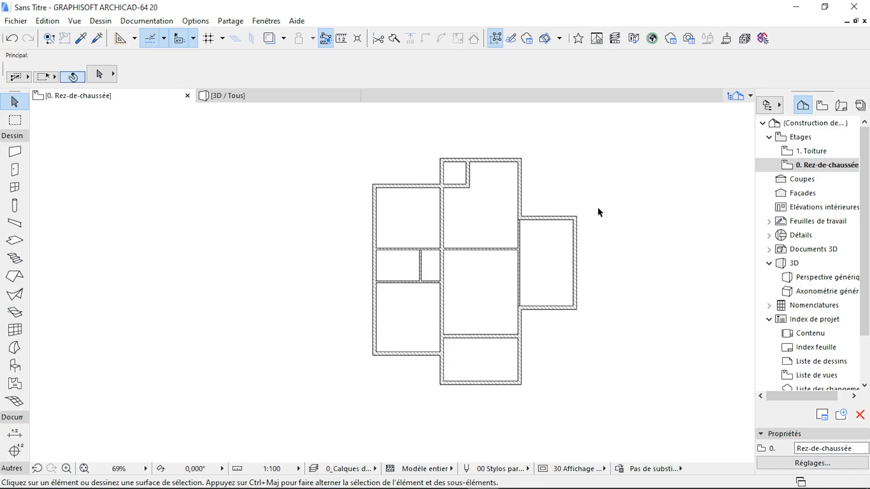
# Open the default door settings and choose Porte coulissante 20 from the Portes coulissantes 20 library folder
pyautogui.scroll(5, 530, 318)
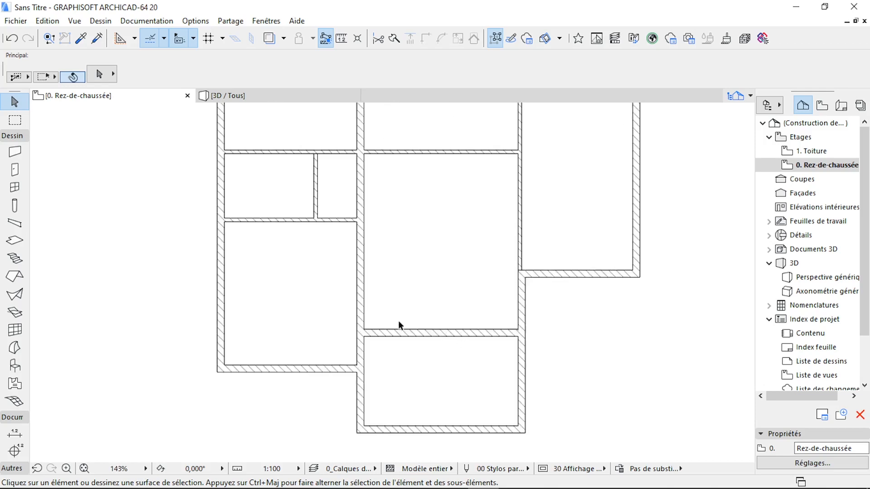
pyautogui.scroll(2, 486, 364)
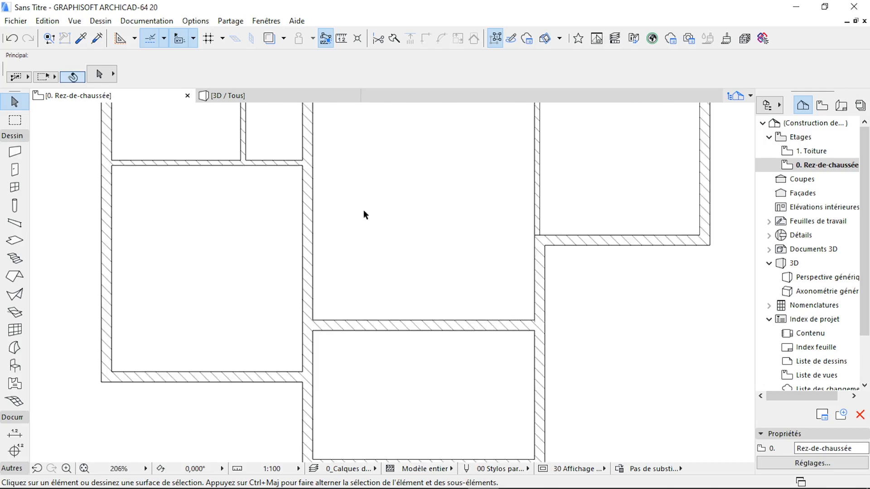
pyautogui.click(16, 170)
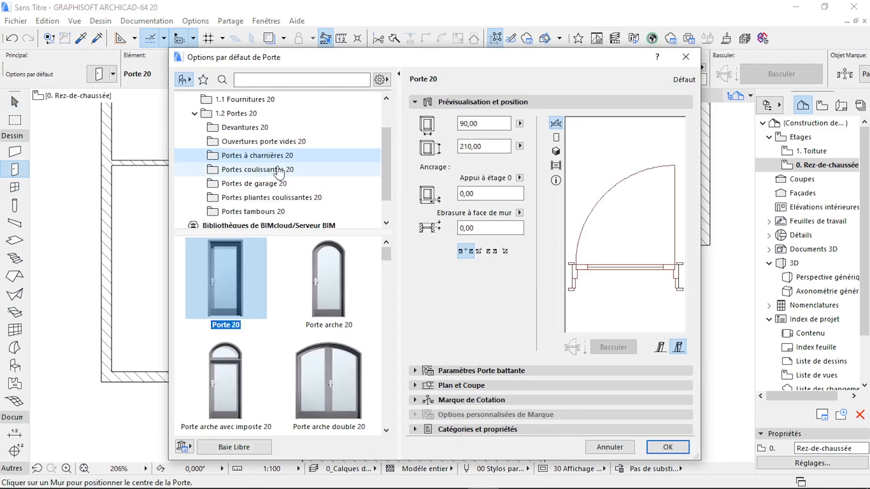
pyautogui.click(276, 169)
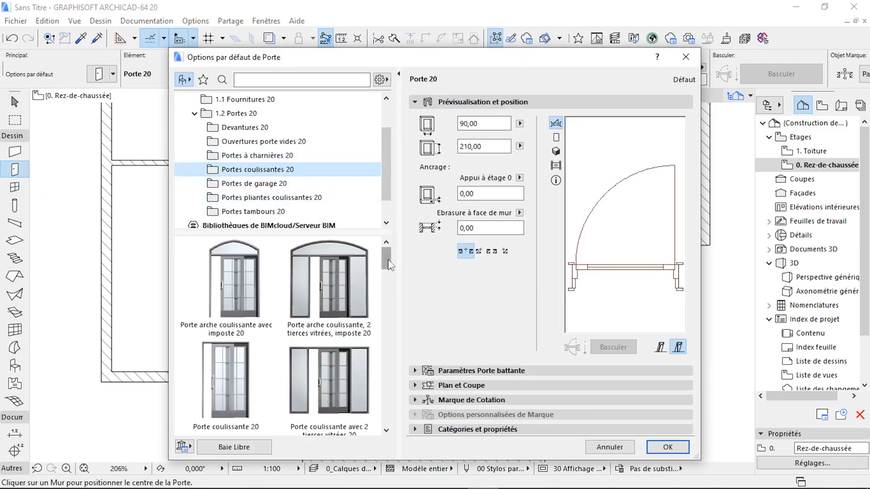
pyautogui.click(231, 381)
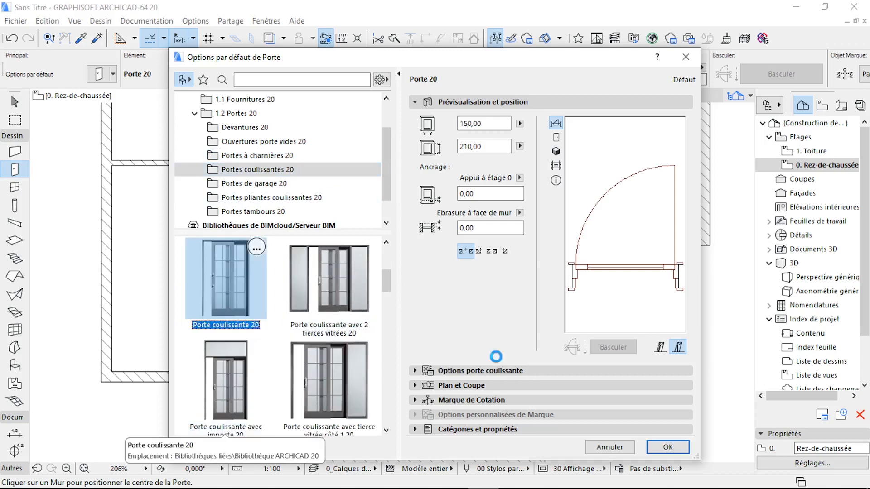
# Set the sliding door's opening type to 3 battants 2 coulissants and its handle to Poignée fixe 2
pyautogui.click(481, 370)
pyautogui.click(608, 182)
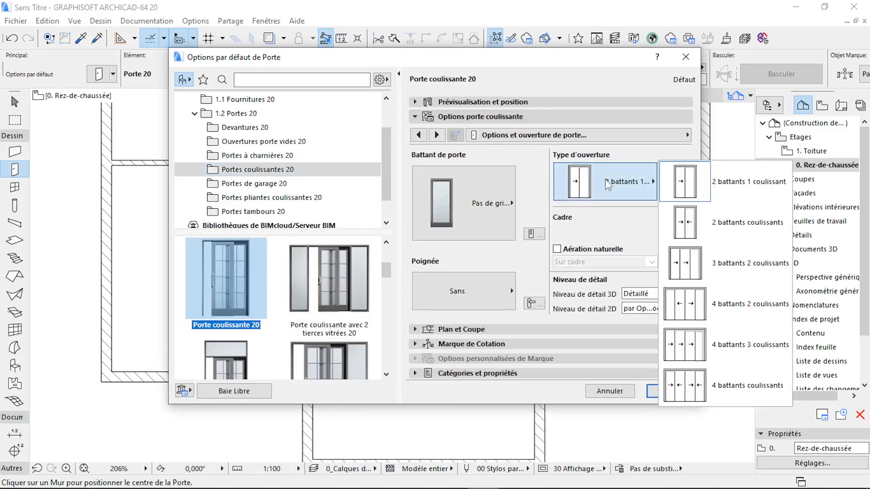
pyautogui.click(710, 277)
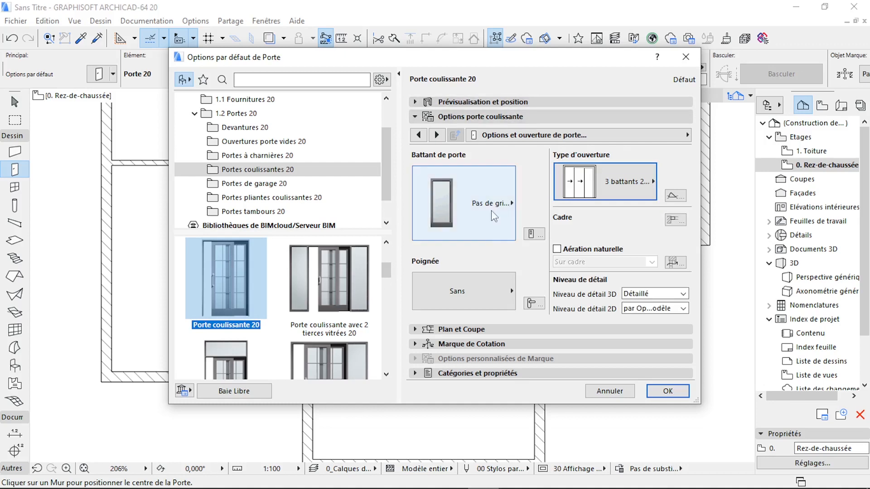
pyautogui.click(479, 290)
pyautogui.click(562, 189)
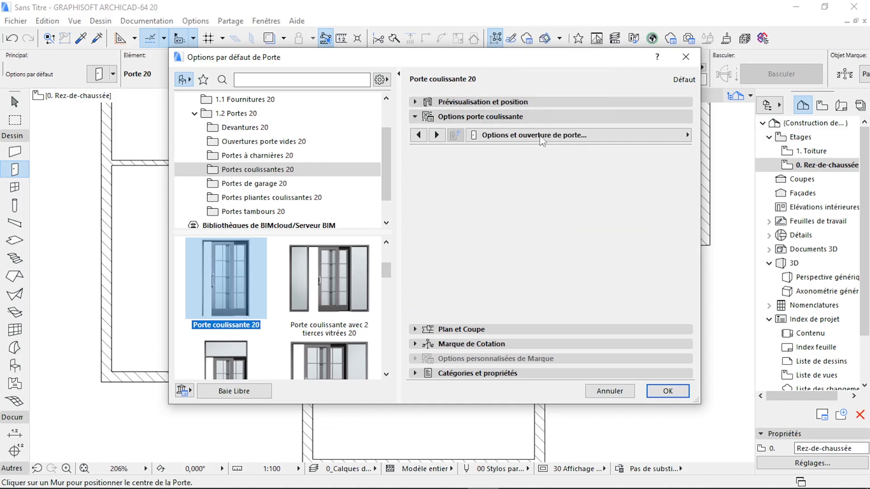
# Set the sliding door's width to 300 and its height to 220
pyautogui.click(519, 102)
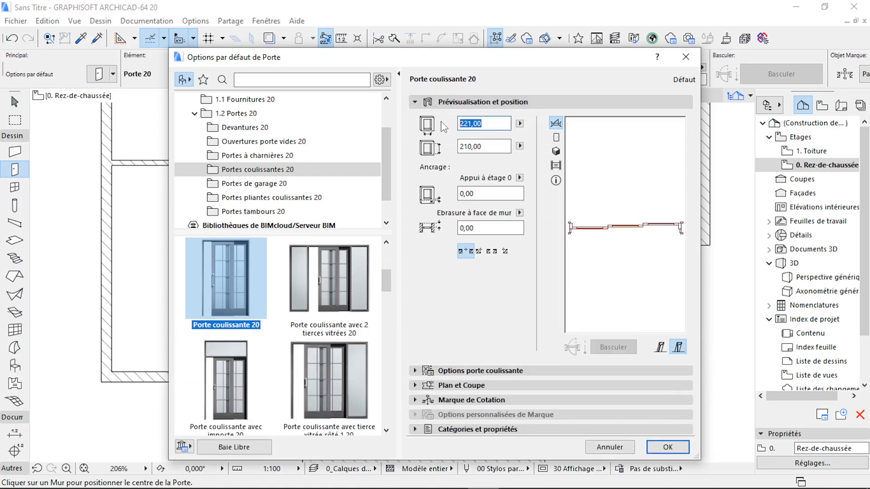
pyautogui.write('300')
pyautogui.click(492, 149)
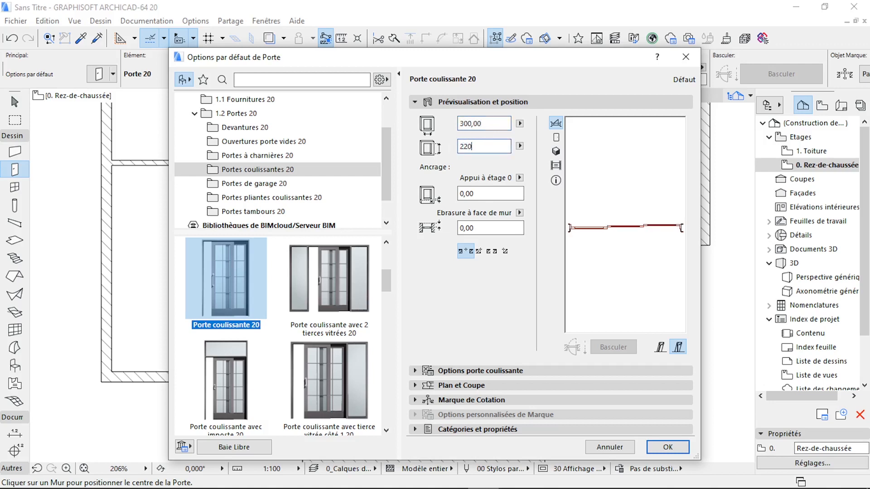
# Override the model view options for the sliding door's 3D projections and turn off its opening line
pyautogui.click(502, 371)
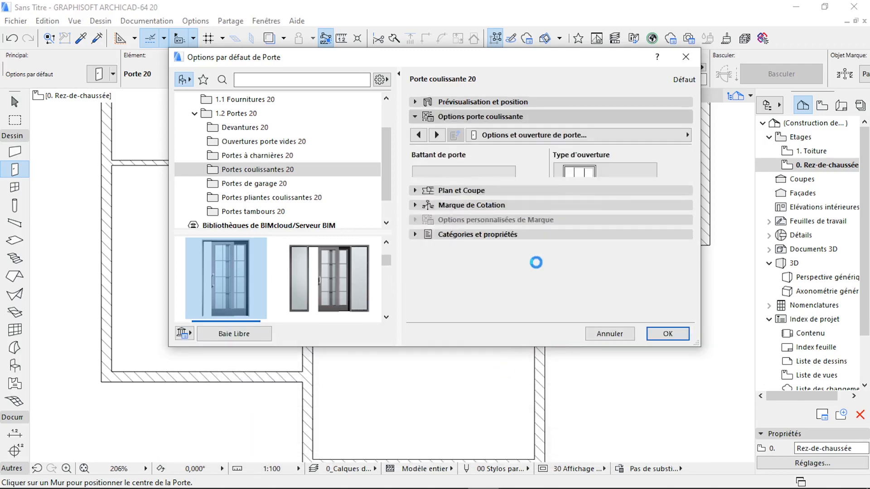
pyautogui.click(628, 136)
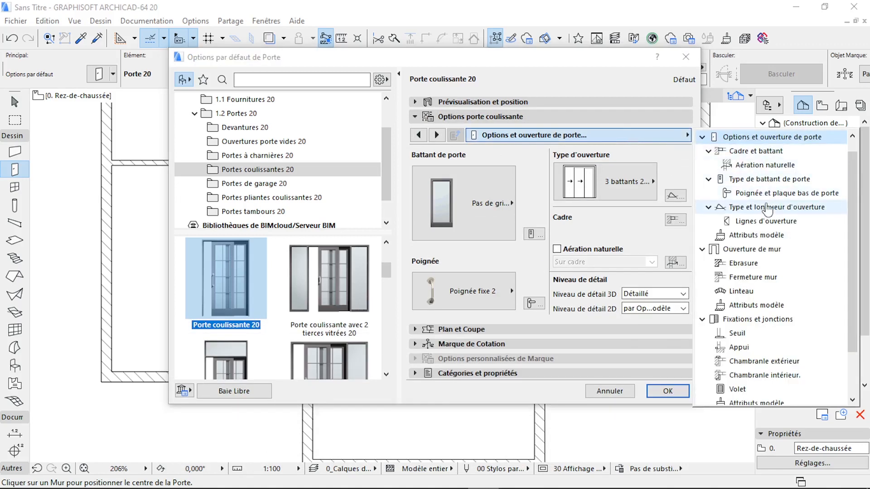
pyautogui.click(770, 207)
pyautogui.click(765, 221)
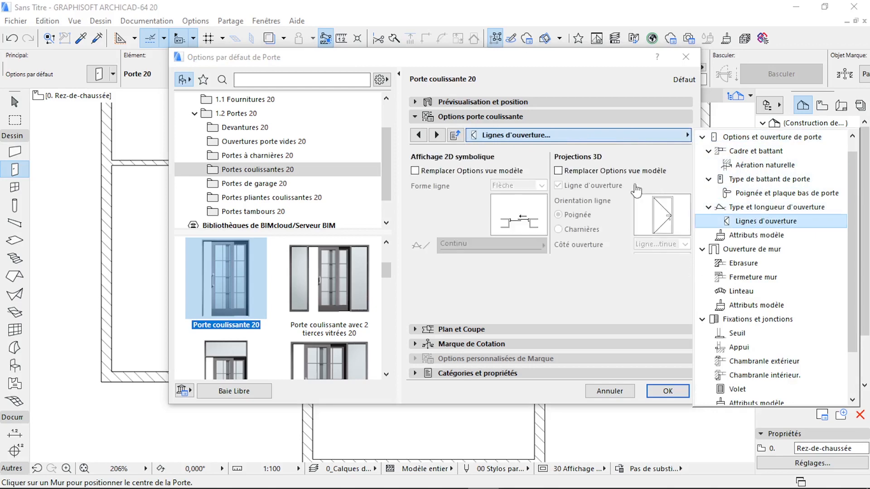
pyautogui.click(558, 171)
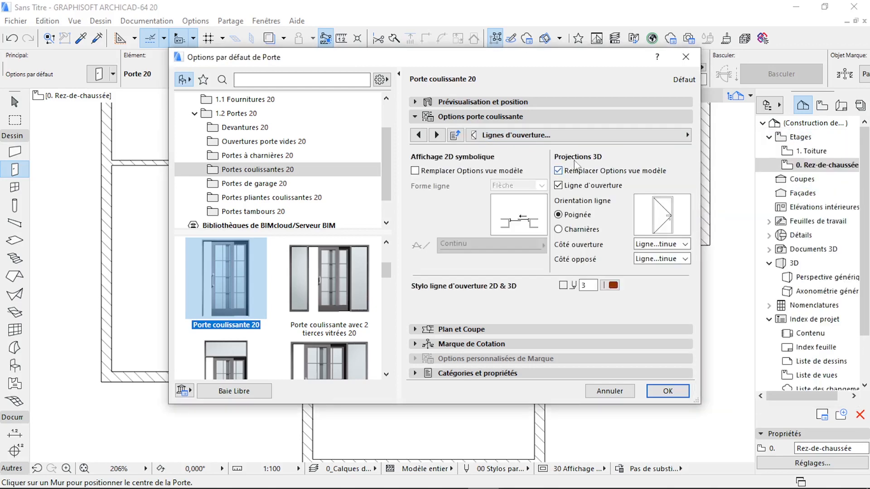
pyautogui.click(558, 186)
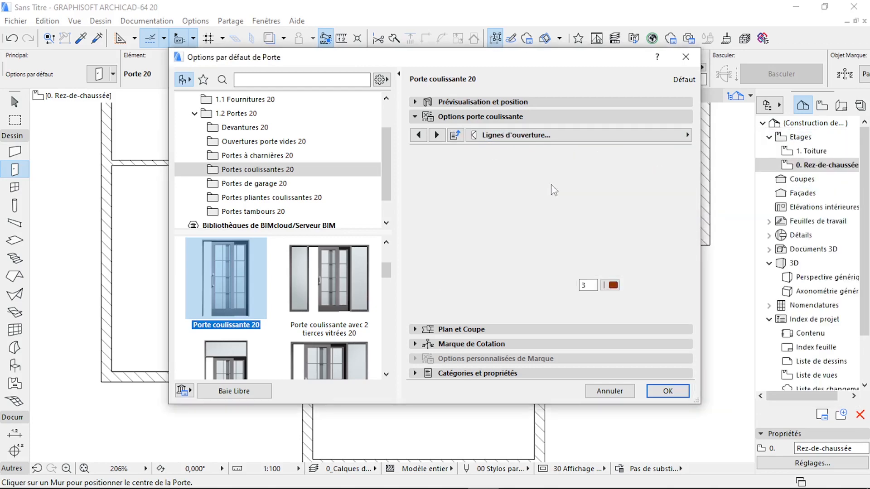
# Enable uniform door surfaces, set the sliding door's material to Bois - Noyer horizontal, and accept the door settings
pyautogui.click(600, 136)
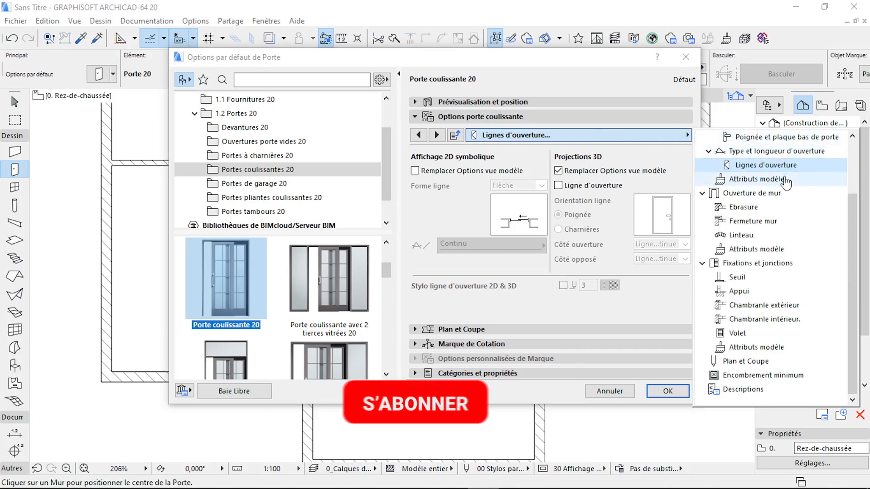
pyautogui.click(766, 179)
pyautogui.click(607, 245)
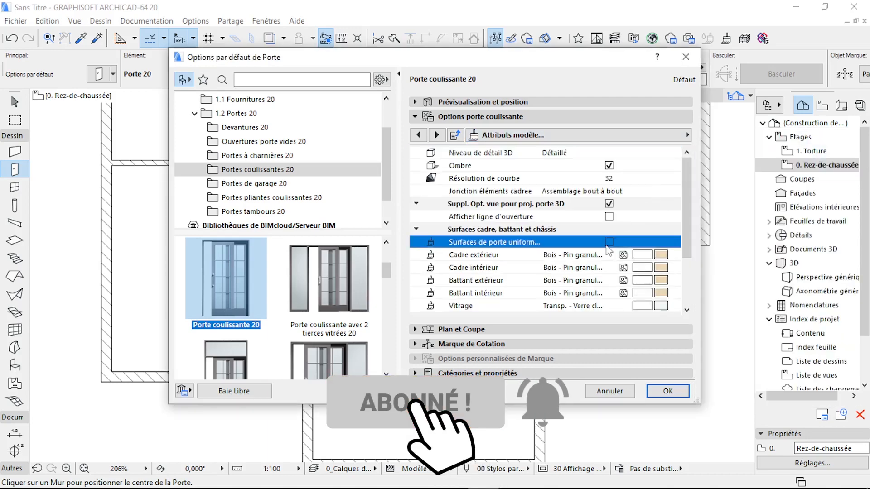
pyautogui.click(661, 255)
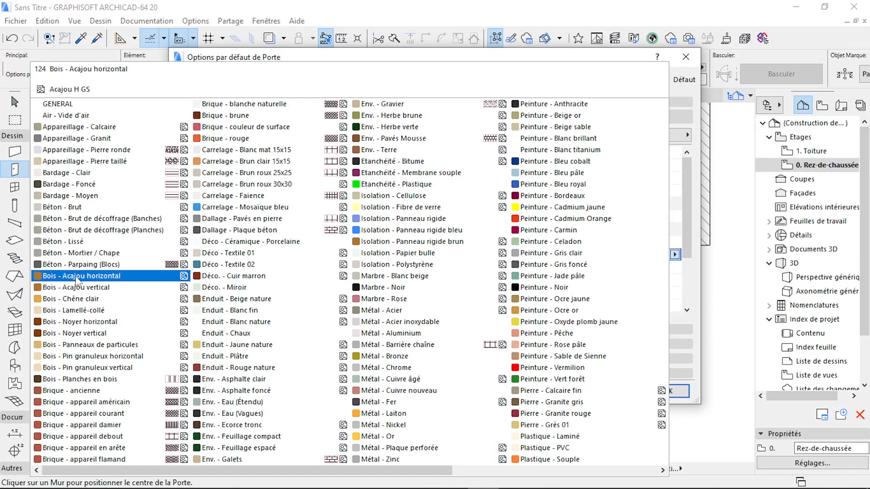
pyautogui.click(108, 320)
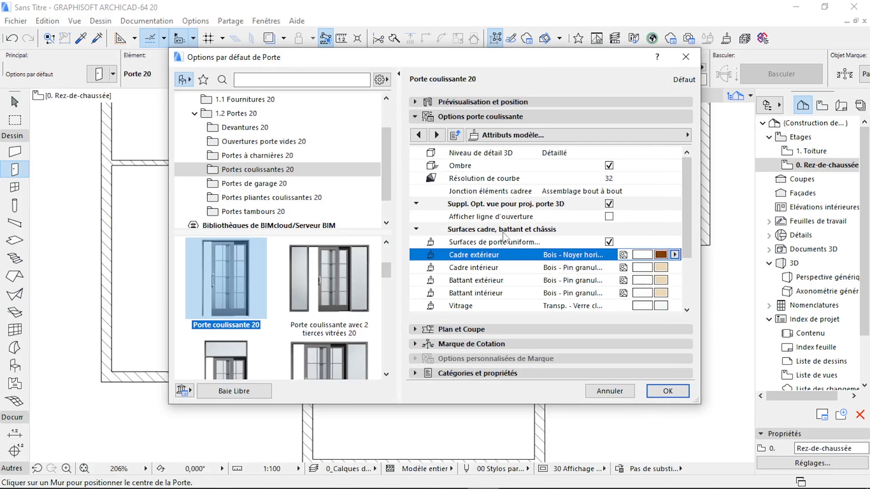
pyautogui.click(668, 391)
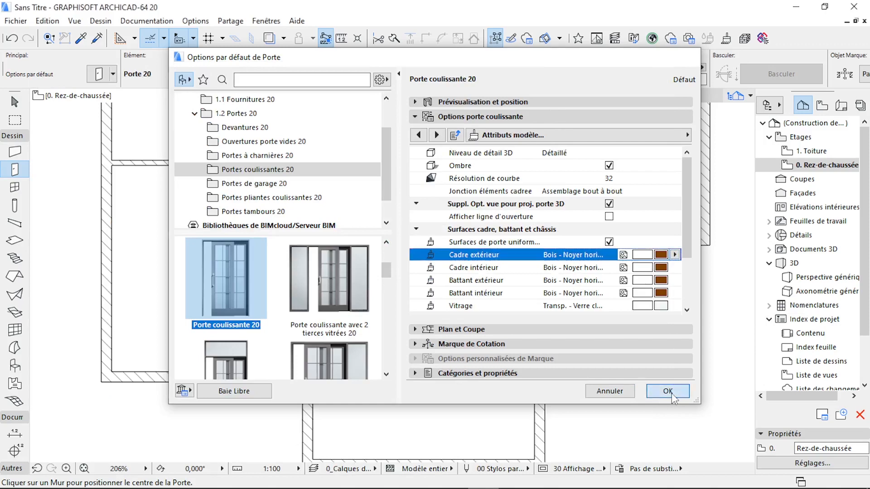
# Place the sliding door midway along the wall between the central room and the bottom room, opening toward the bottom room
pyautogui.click(424, 320)
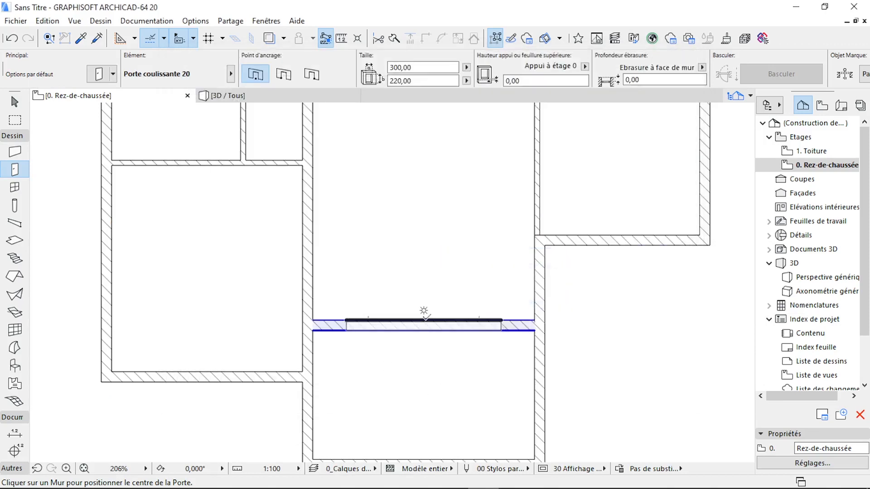
pyautogui.click(426, 376)
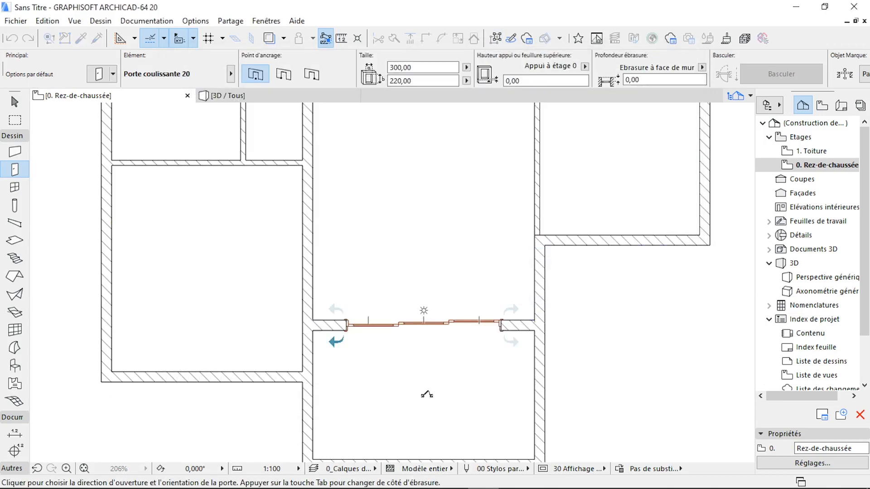
pyautogui.scroll(-3, 450, 306)
pyautogui.scroll(4, 448, 322)
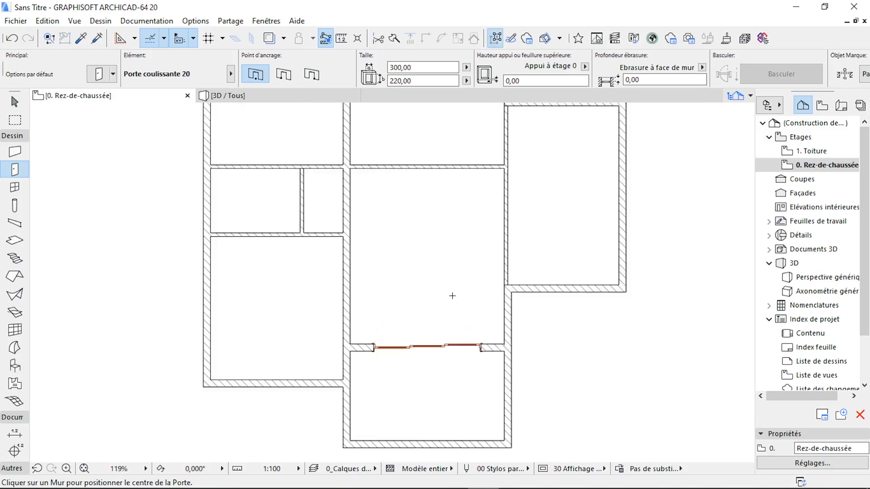
# Choose Porte garage coulissante verticale 20 from the Portes de garage 20 folder as the default door
pyautogui.scroll(-5, 436, 333)
pyautogui.scroll(5, 521, 308)
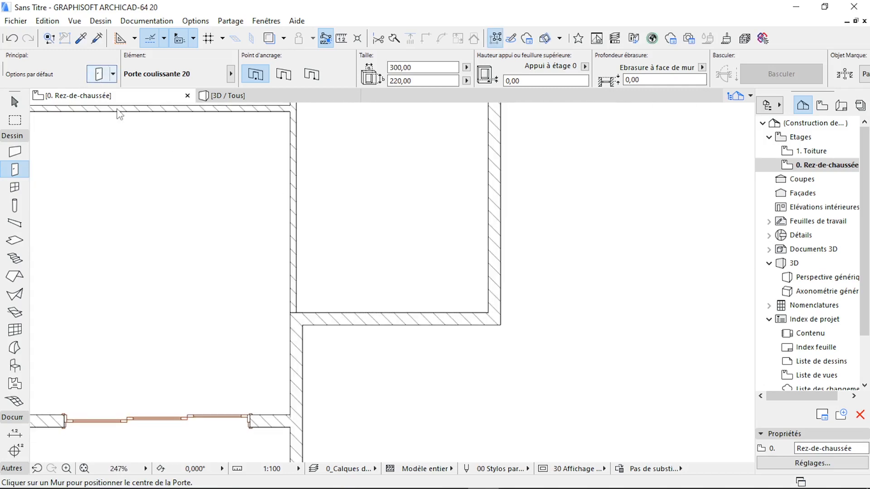
pyautogui.click(99, 74)
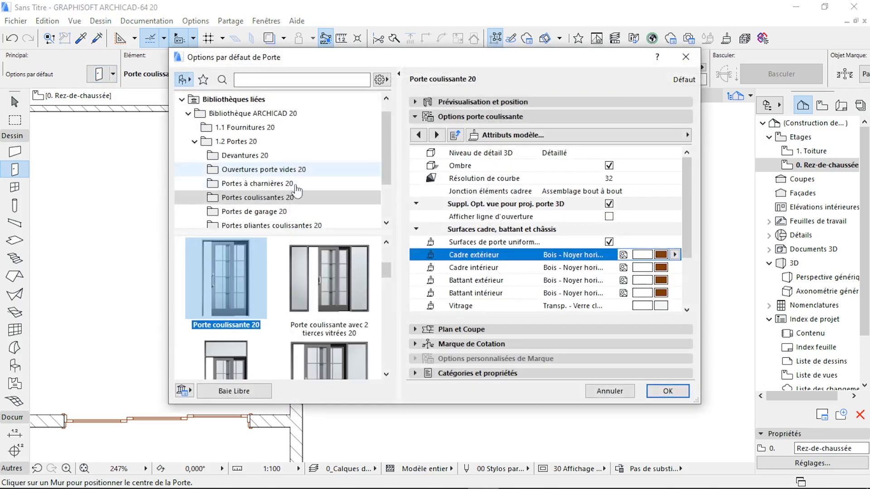
pyautogui.scroll(-2, 307, 194)
pyautogui.click(256, 155)
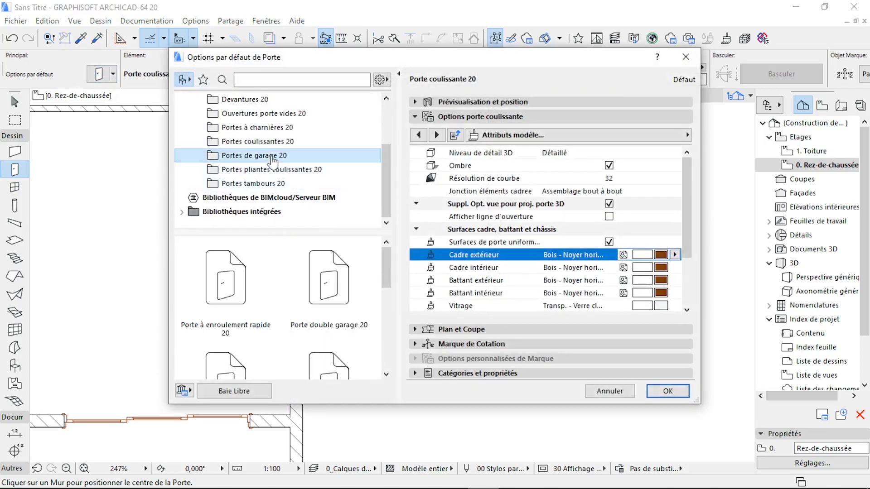
pyautogui.scroll(-2, 333, 308)
pyautogui.scroll(-2, 334, 309)
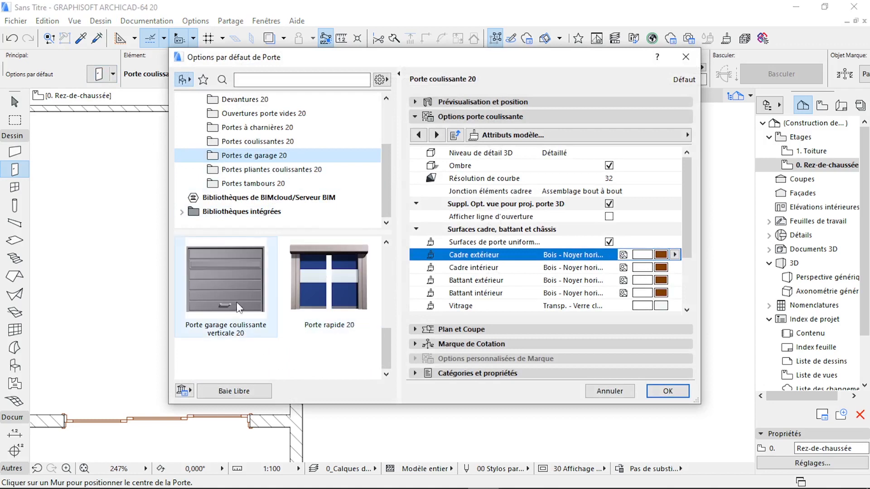
pyautogui.click(222, 290)
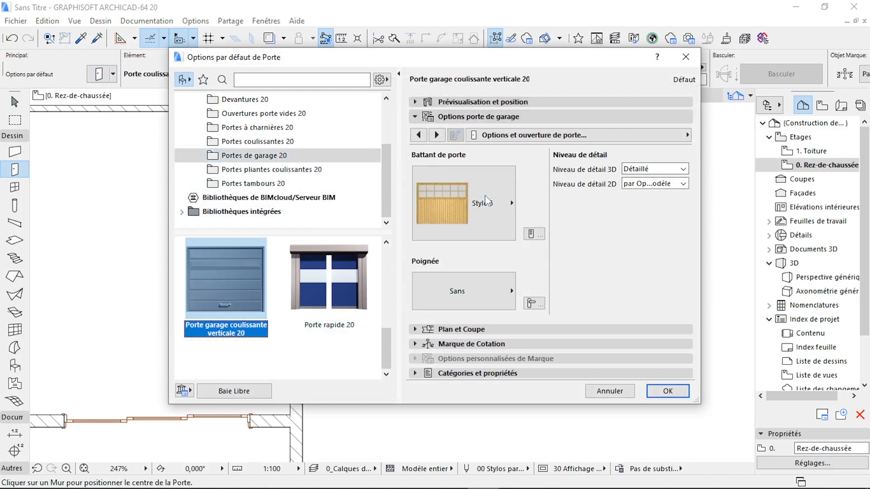
# Set the garage door's leaf to Style 5 and its handle to Barre horizontale 1
pyautogui.click(462, 203)
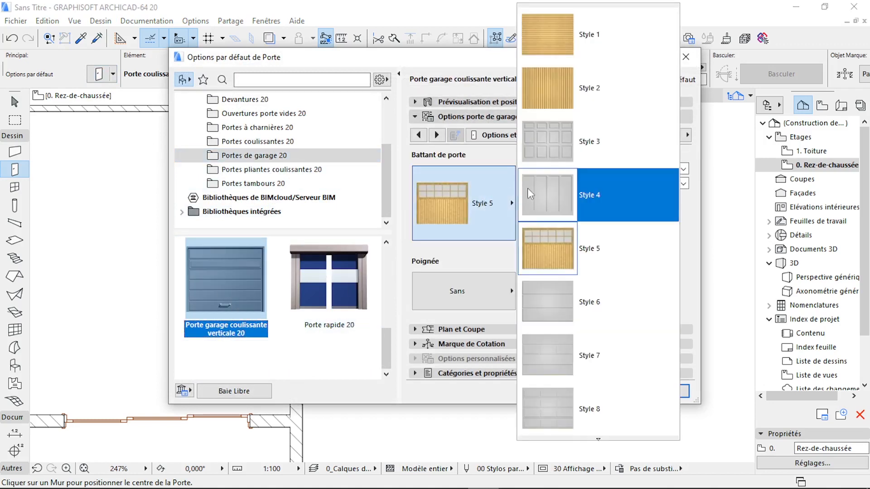
pyautogui.click(580, 240)
pyautogui.click(473, 305)
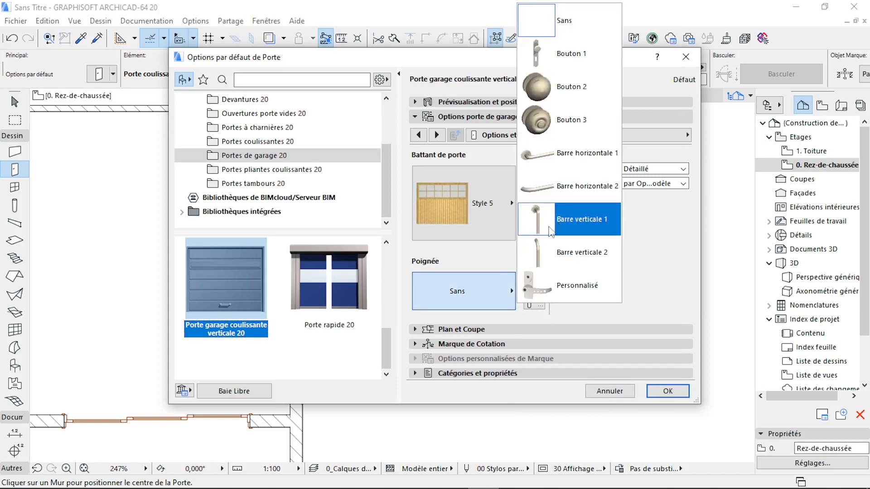
pyautogui.click(576, 153)
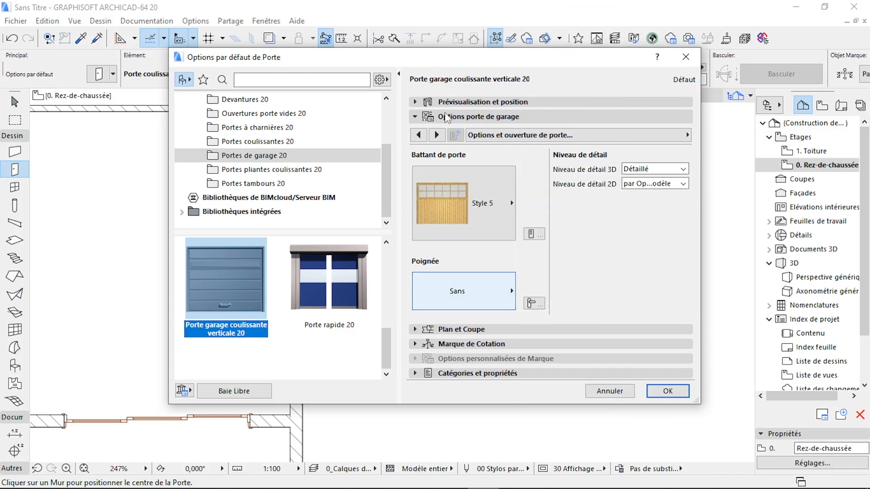
# Set the garage door's width to 250 and its height to 240, and return to its garage door options
pyautogui.click(461, 102)
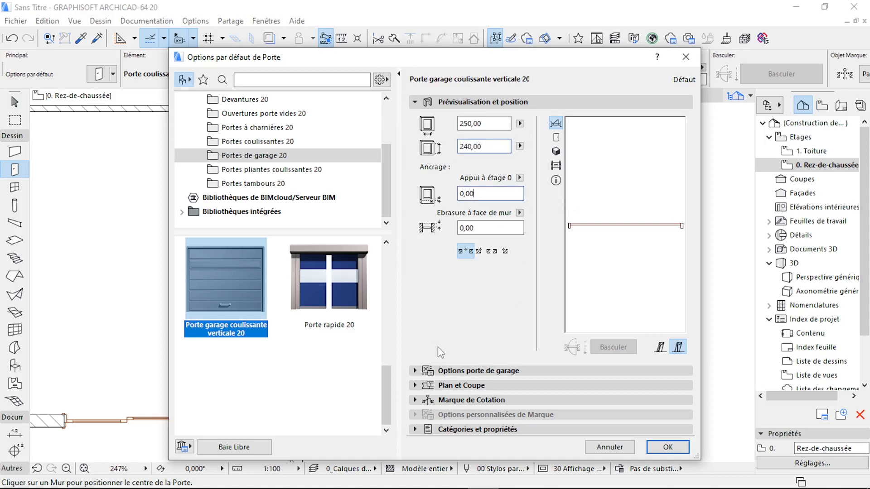
pyautogui.click(458, 370)
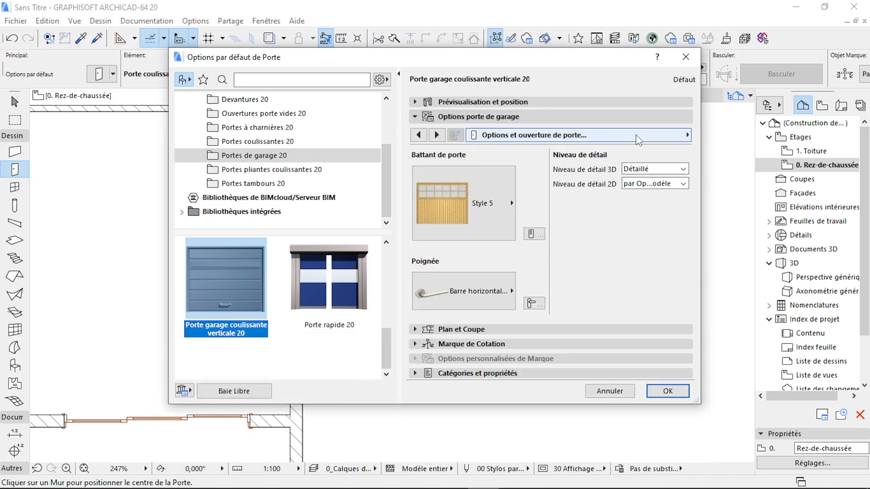
# Override the model view options for the garage door's 3D projections, turn off its opening line, and accept the settings
pyautogui.click(638, 136)
pyautogui.click(741, 192)
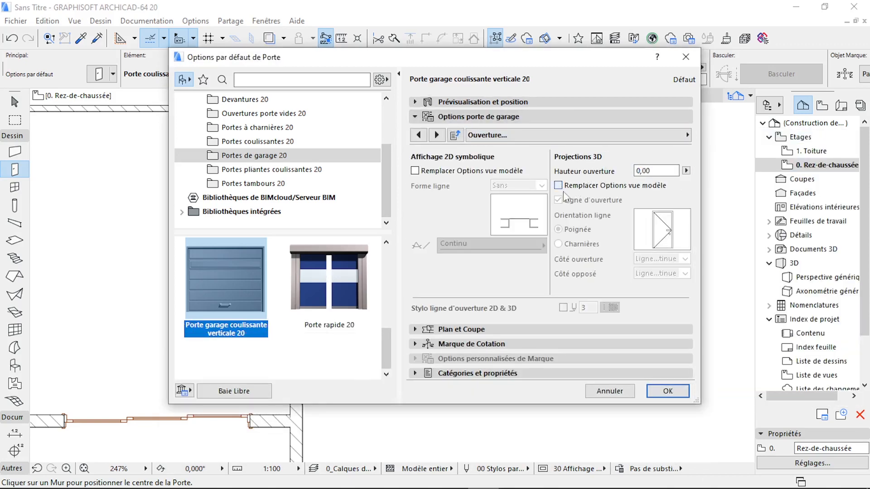
pyautogui.click(558, 185)
pyautogui.click(583, 198)
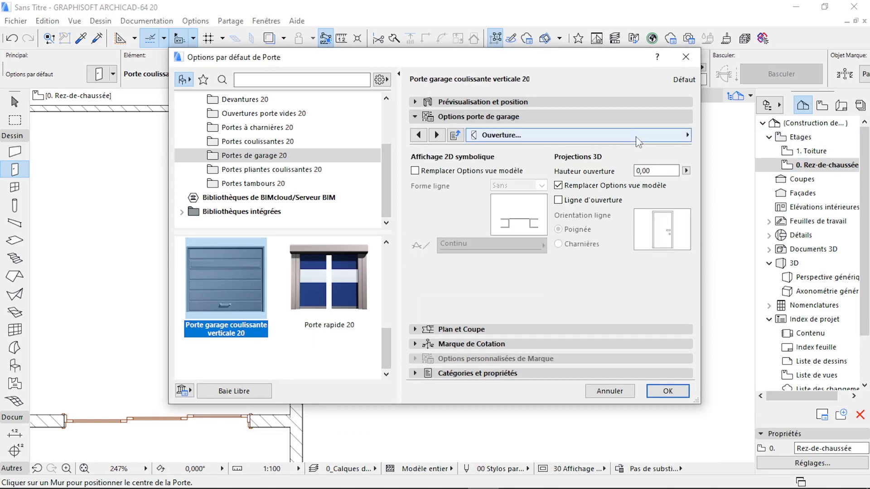
pyautogui.click(675, 393)
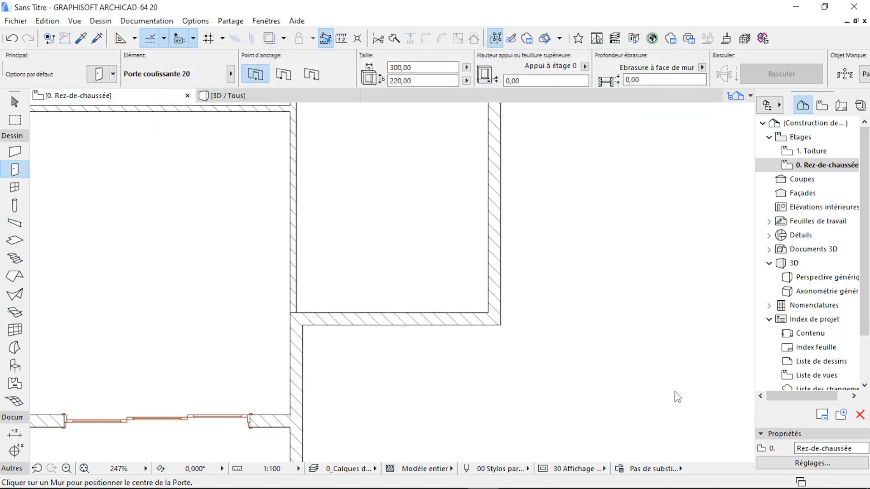
# Place the garage door midway along the bottom wall of the right-hand room
pyautogui.click(394, 312)
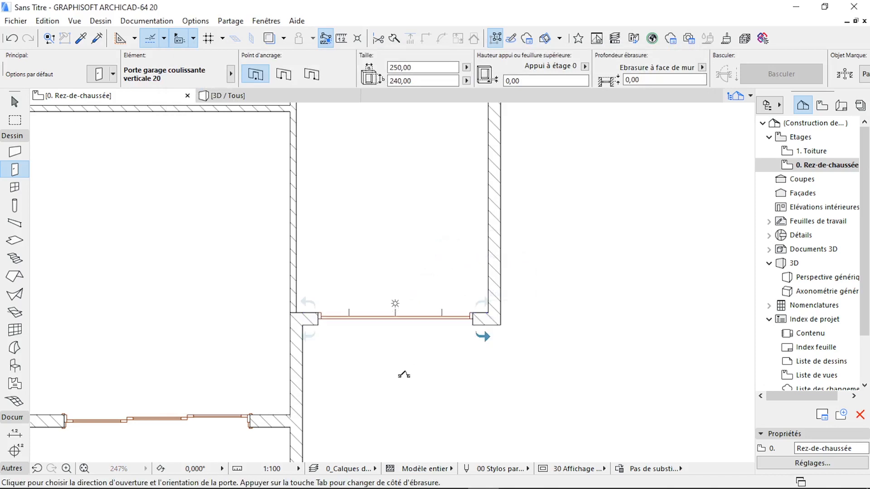
pyautogui.scroll(-5, 489, 313)
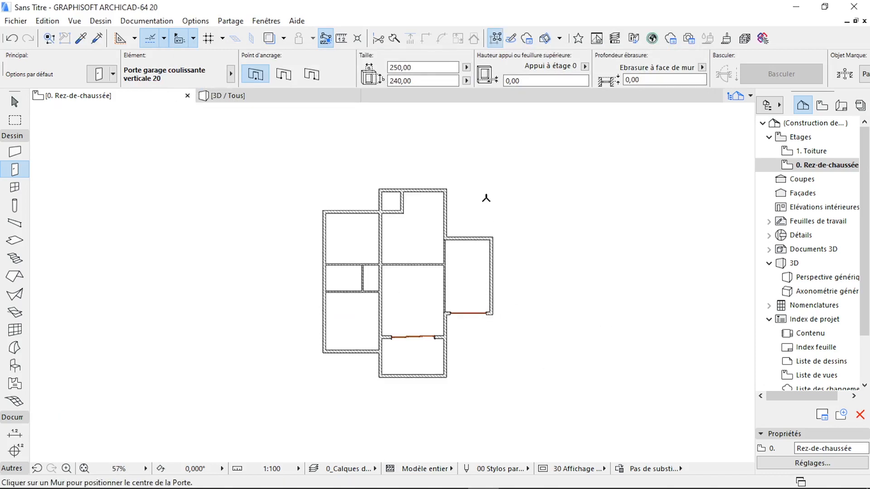
# Switch to the 3D view, select the placed three-panel sliding door, and open its settings
pyautogui.click(321, 99)
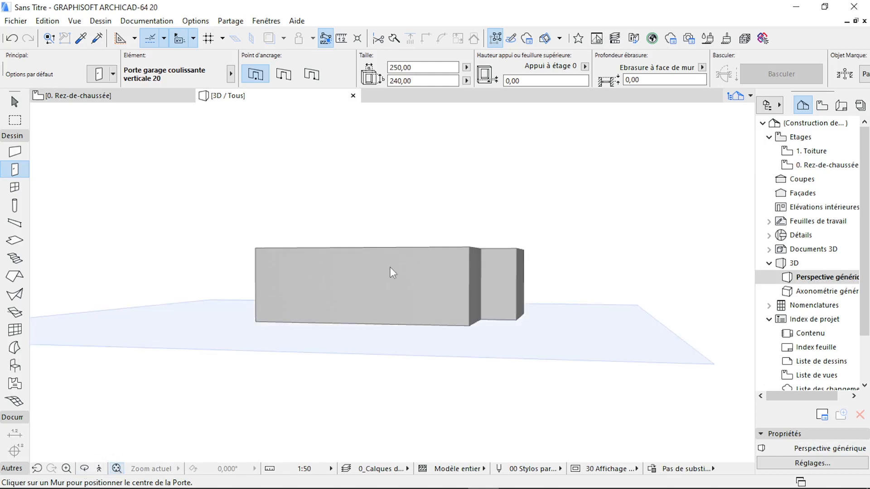
pyautogui.moveTo(376, 318); pyautogui.dragTo(636, 216)
pyautogui.scroll(5, 369, 346)
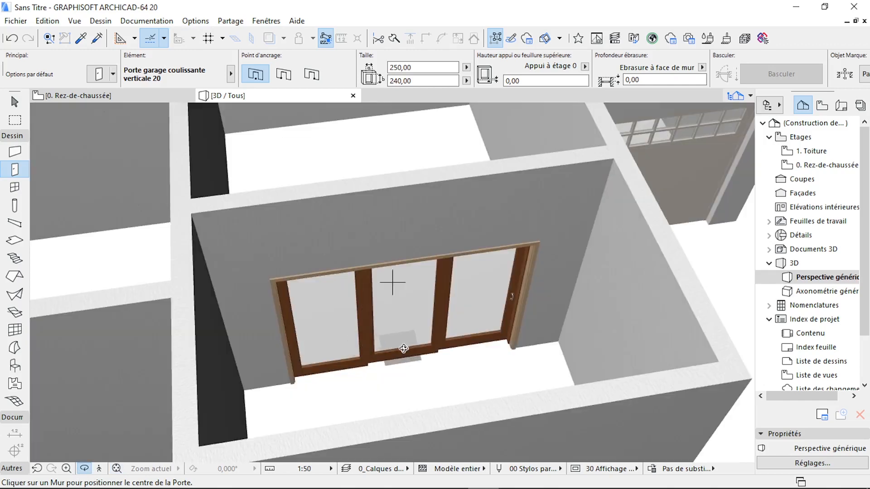
pyautogui.press('Escape')
pyautogui.press('Escape')
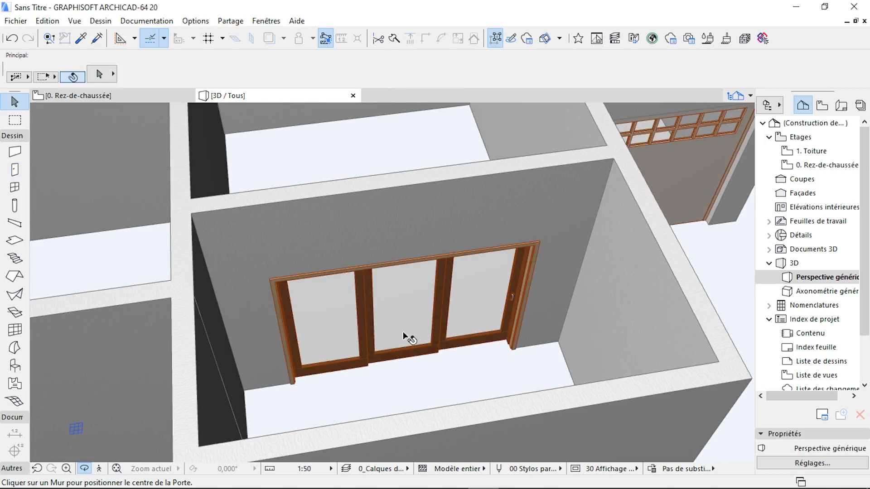
pyautogui.scroll(3, 403, 336)
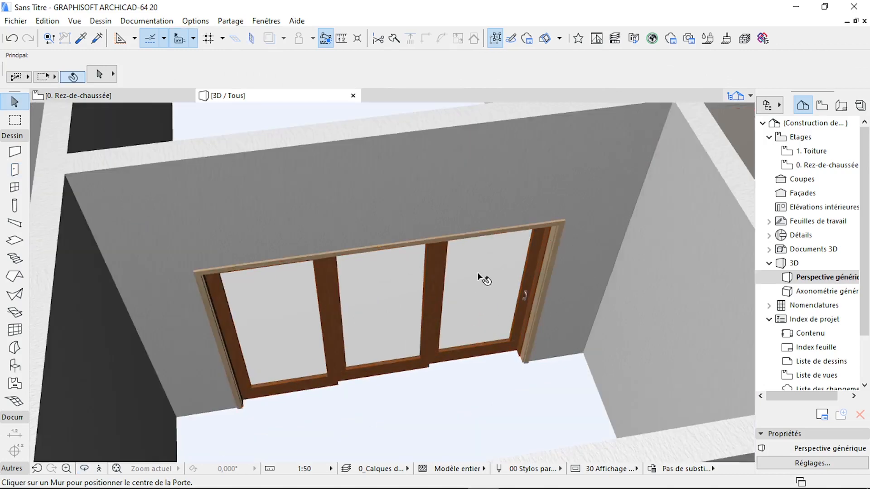
pyautogui.click(439, 304)
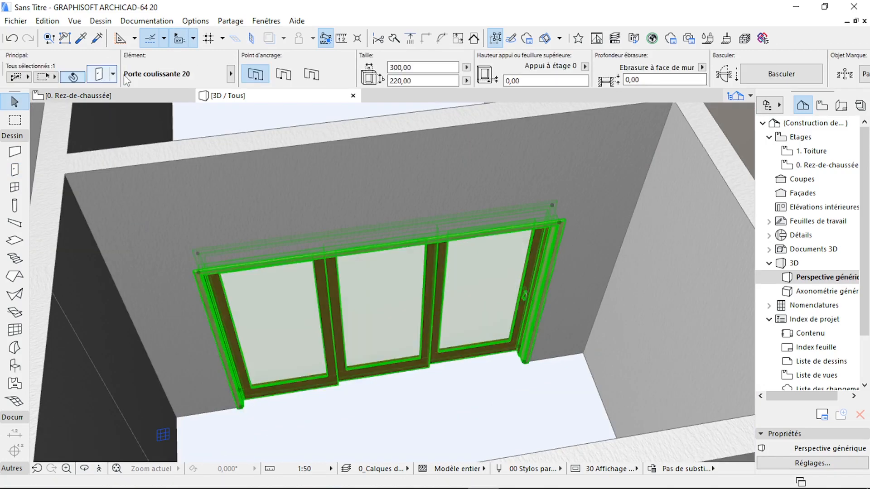
pyautogui.doubleClick(417, 214)
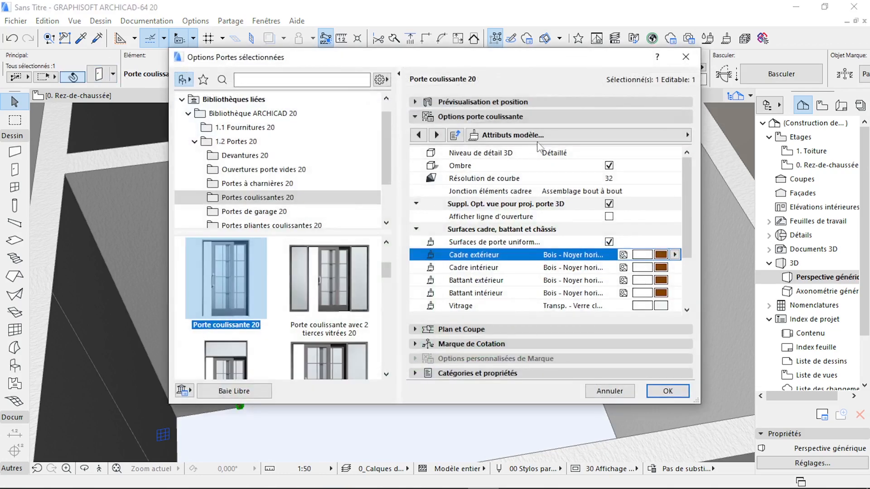
# Set the sliding door leaf's lower, upper and side frame widths to 5
pyautogui.click(550, 136)
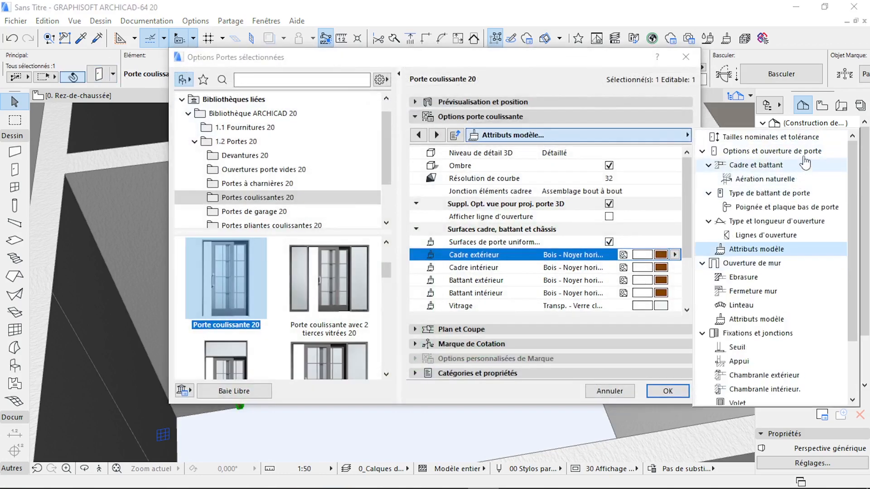
pyautogui.click(777, 193)
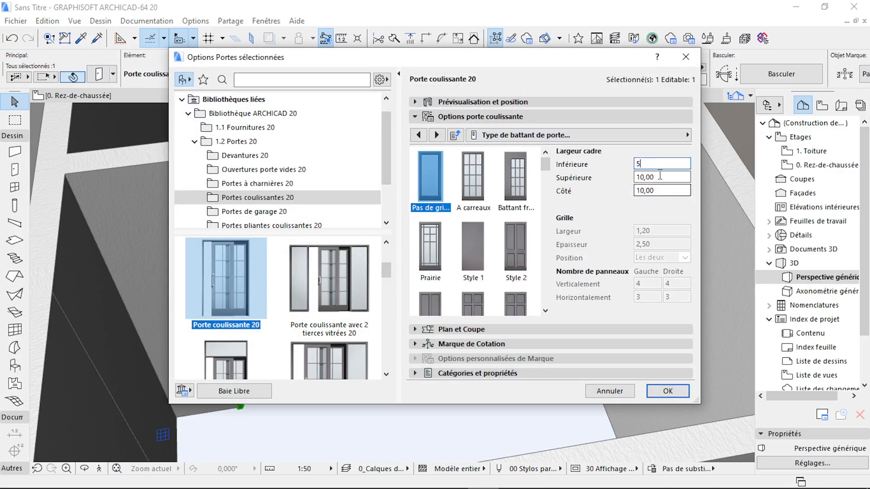
pyautogui.write('5')
pyautogui.press('Tab')
pyautogui.write('5')
pyautogui.press('Tab')
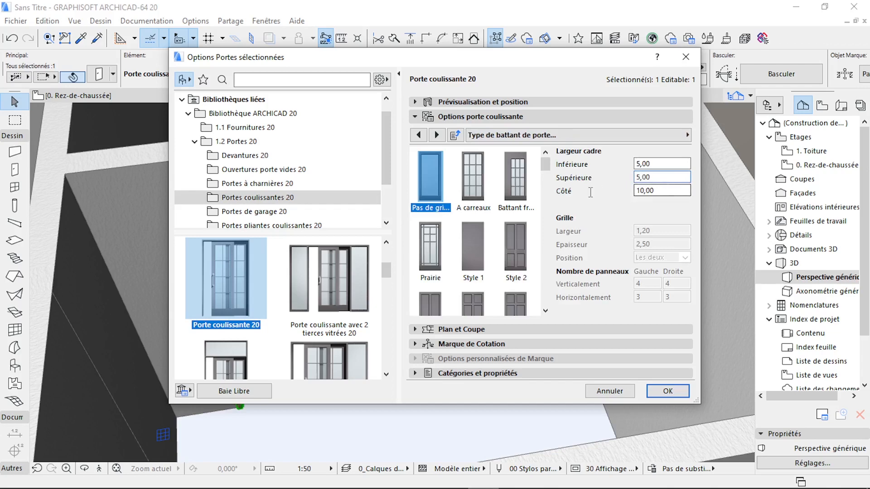
# Turn off the sliding door's exterior and interior casings, accept the settings, and deselect the door
pyautogui.click(660, 138)
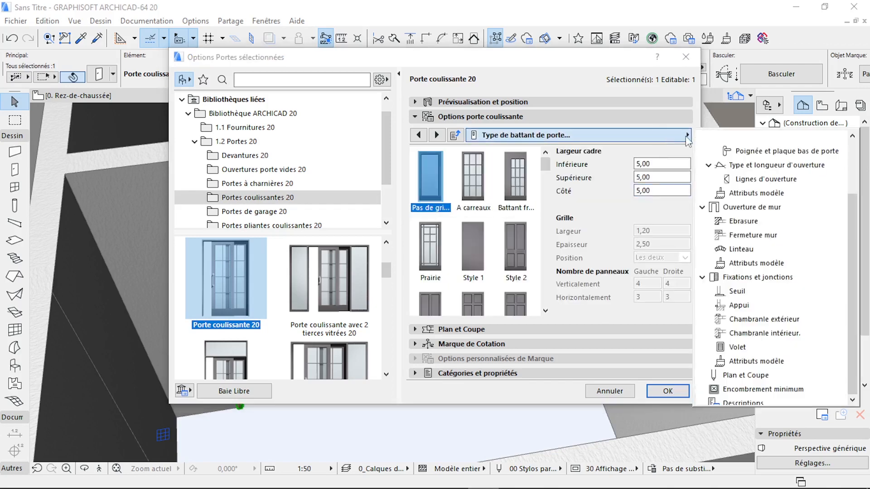
pyautogui.click(766, 319)
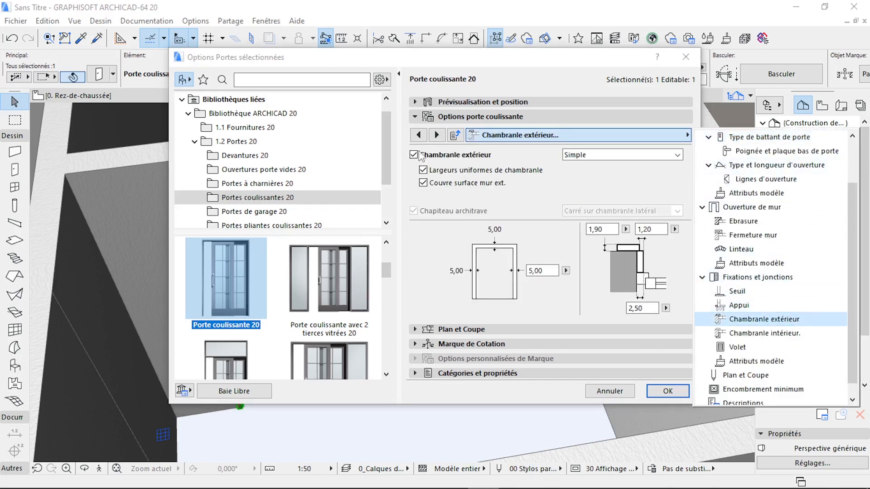
pyautogui.click(413, 155)
pyautogui.click(436, 134)
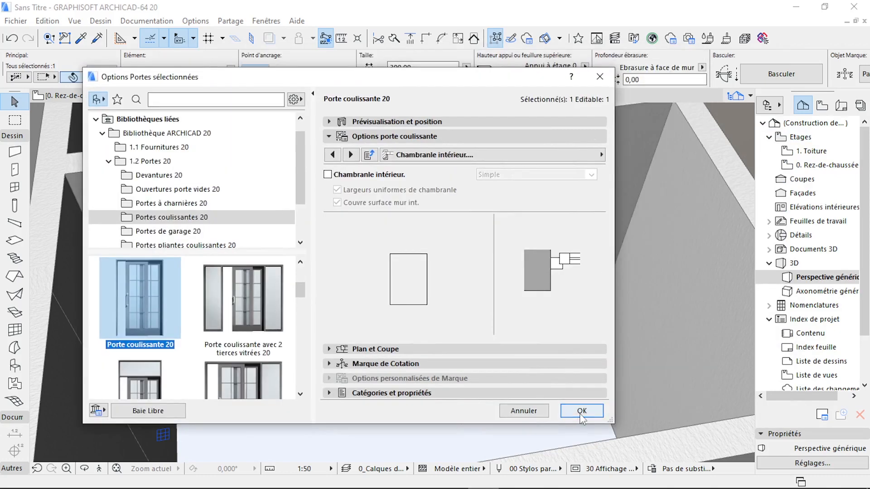
pyautogui.click(582, 411)
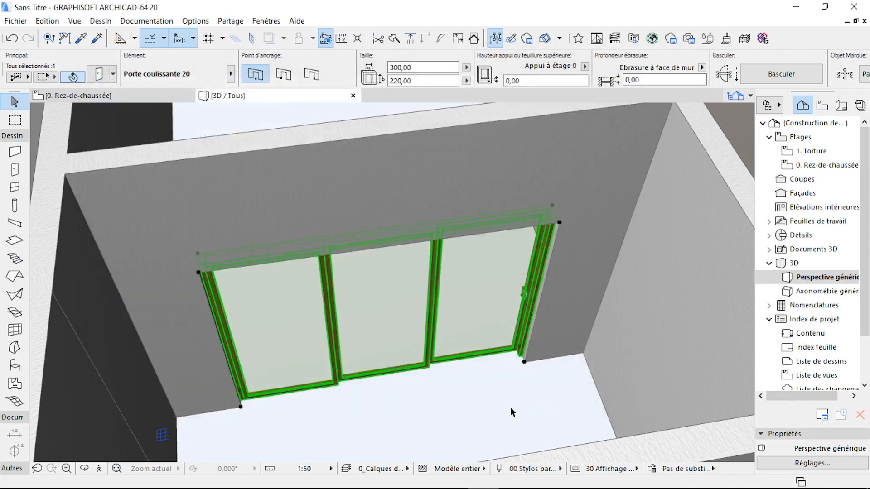
pyautogui.click(450, 386)
# Set the 3D perspective's vision cone to 45° and open its sun settings
pyautogui.scroll(-10, 298, 314)
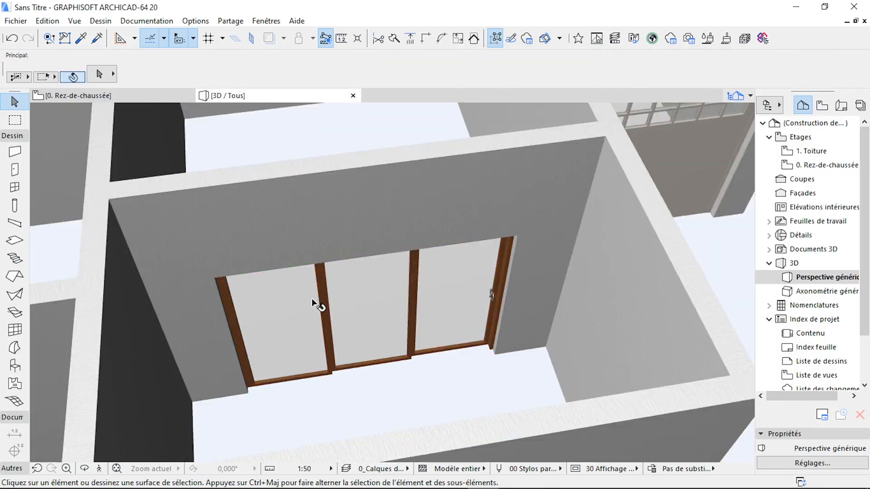
pyautogui.scroll(-3, 211, 397)
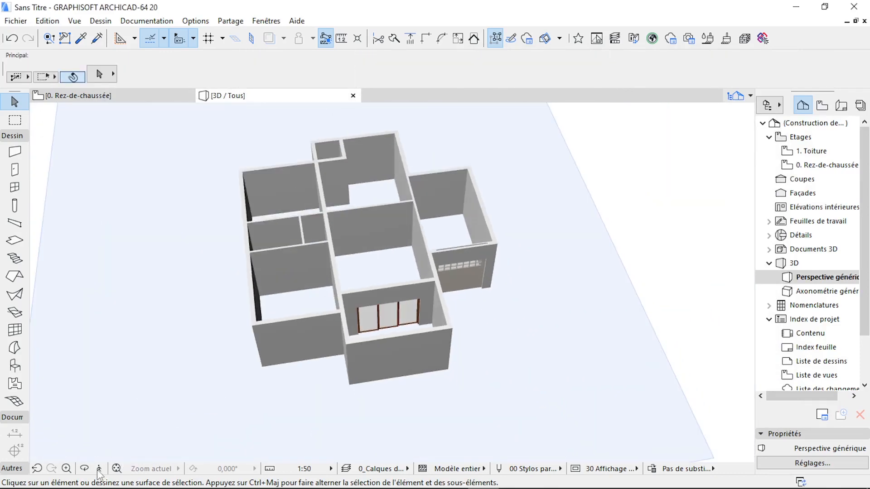
pyautogui.click(84, 469)
pyautogui.moveTo(319, 309); pyautogui.dragTo(481, 336)
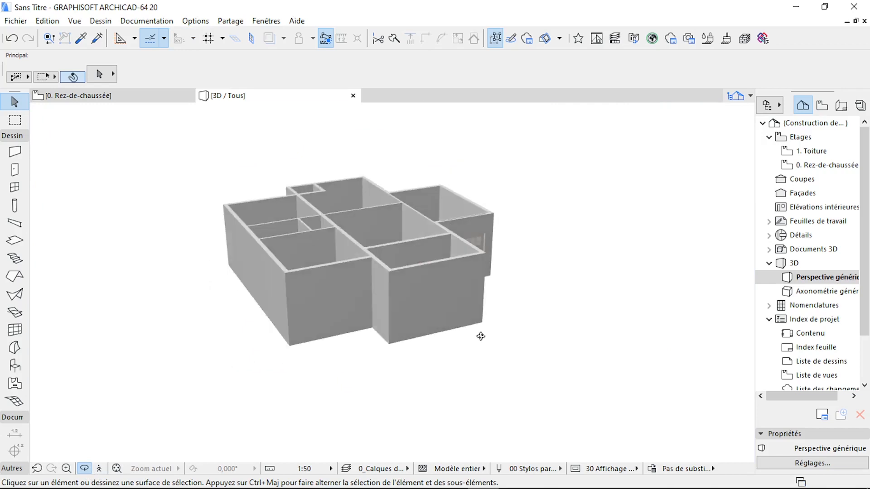
pyautogui.click(801, 464)
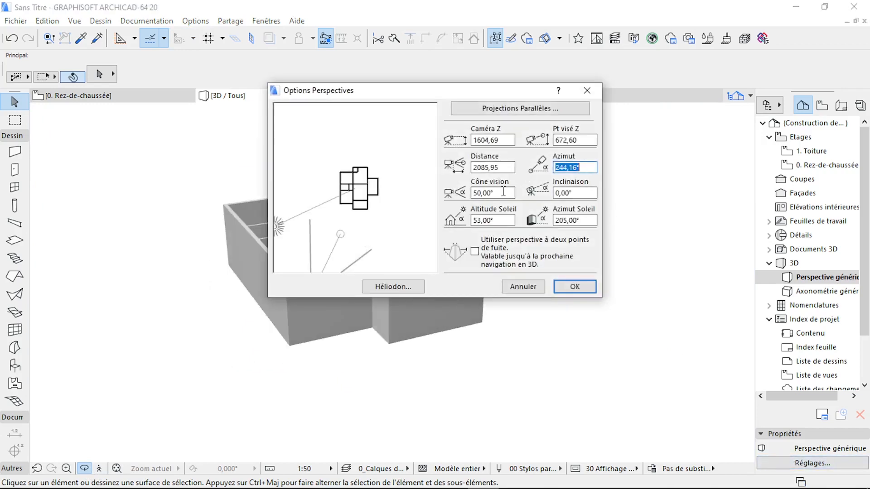
pyautogui.click(393, 289)
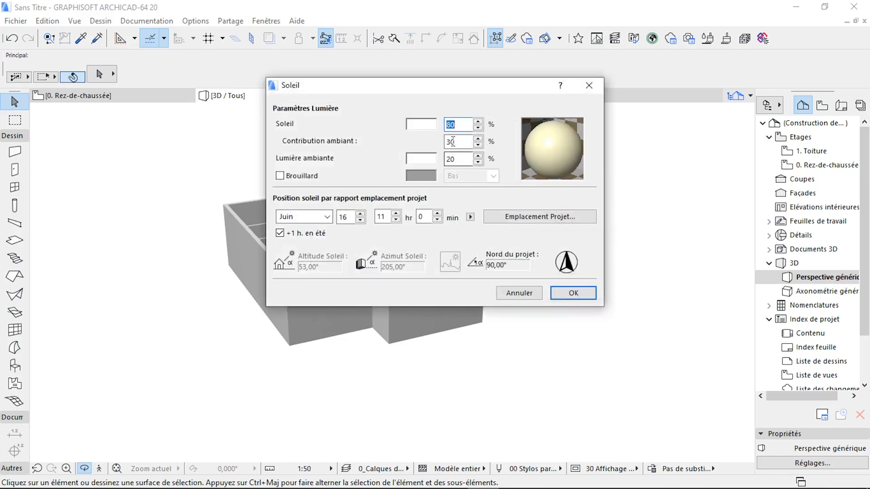
# Set the sun to 45 %, its ambient contribution and the ambient light to 60 %, and the hour to 14, and accept the settings
pyautogui.write('45')
pyautogui.press('Tab')
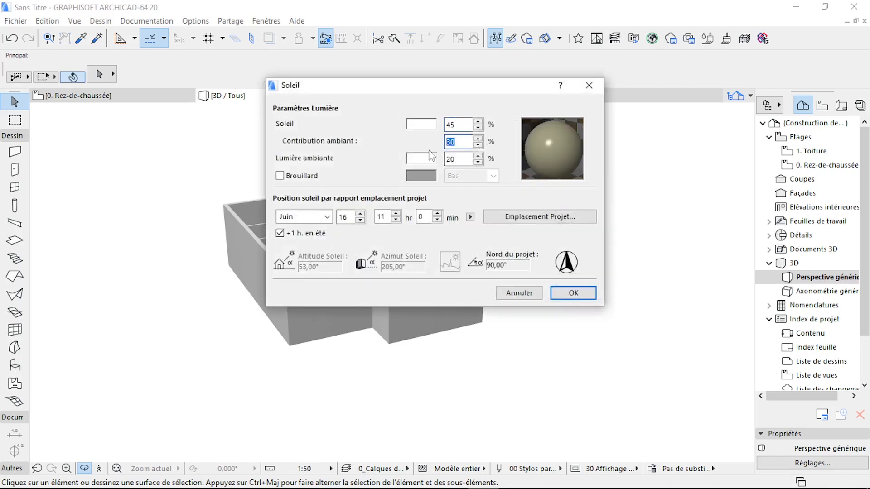
pyautogui.click(458, 159)
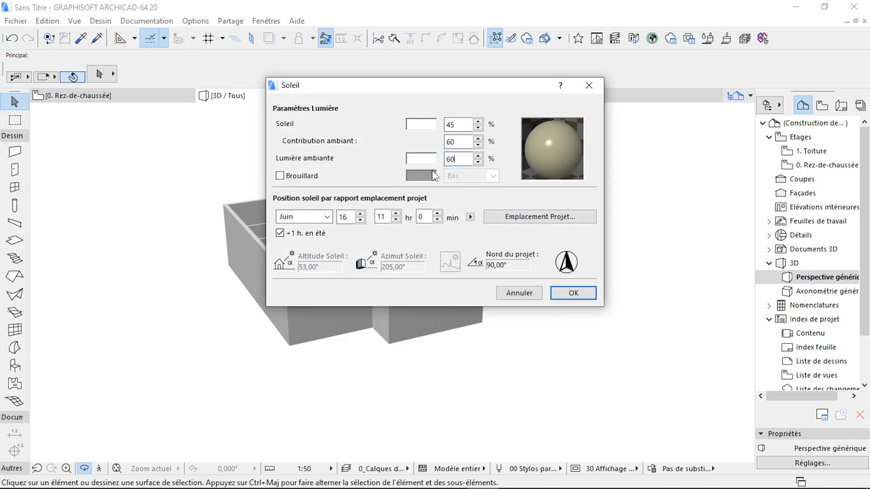
pyautogui.click(396, 215)
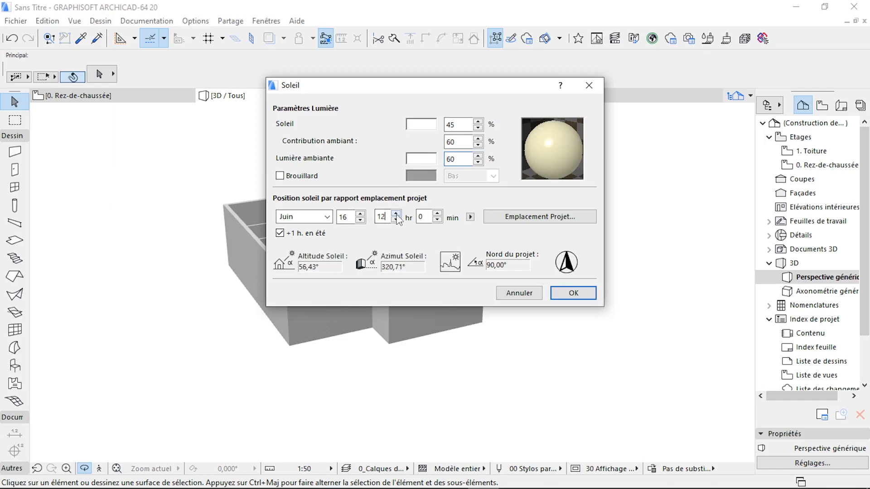
pyautogui.click(575, 294)
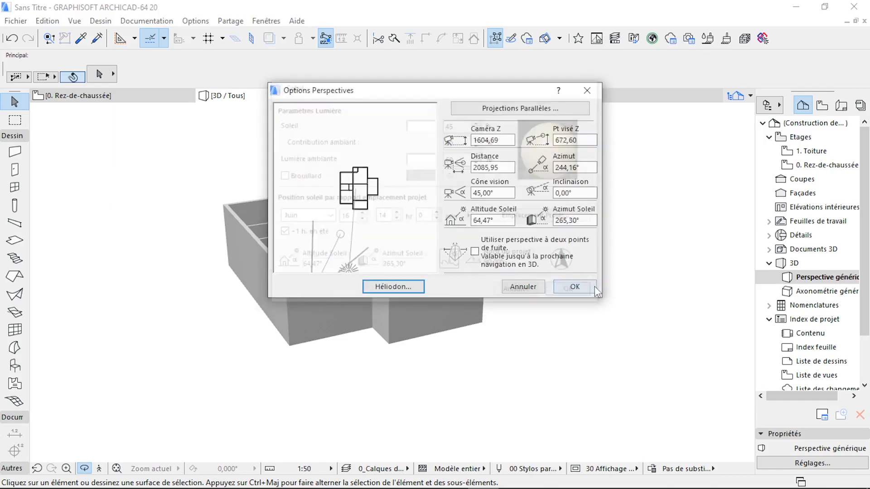
pyautogui.click(582, 289)
# Return to the ground-floor plan and choose Porte 20 from the Portes à charnières 20 folder as the default door
pyautogui.moveTo(384, 341); pyautogui.dragTo(331, 211)
pyautogui.click(154, 96)
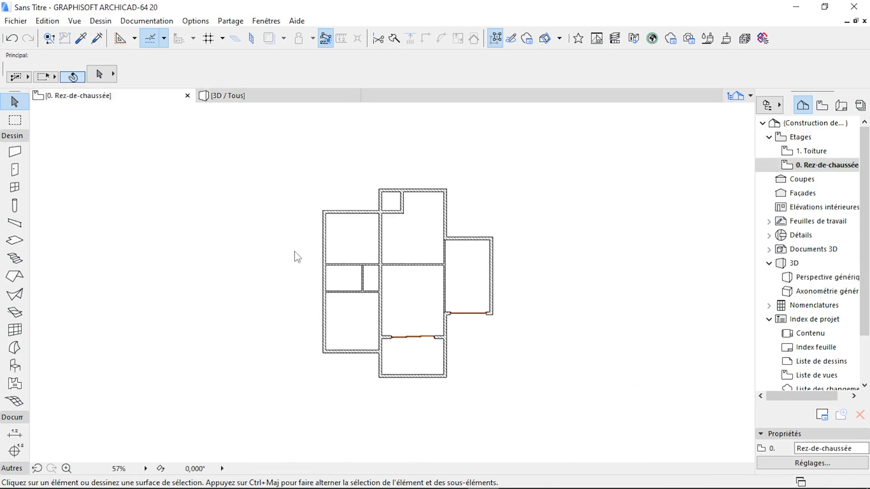
pyautogui.scroll(2, 408, 334)
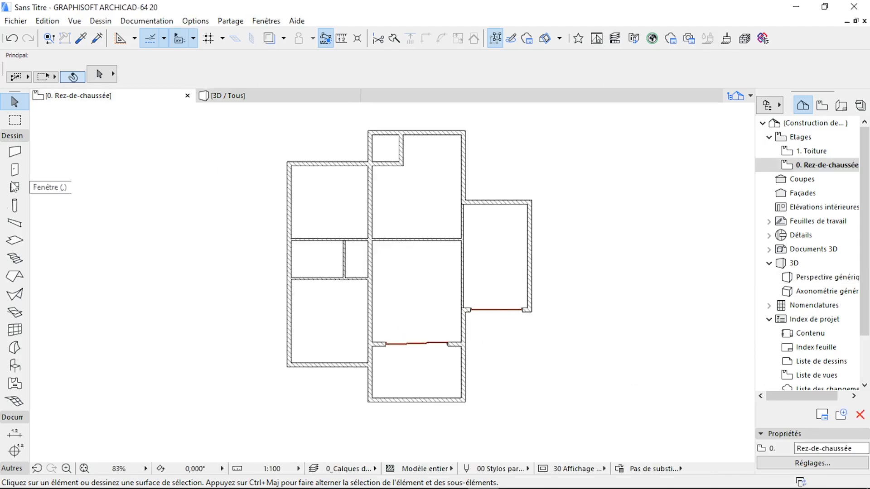
pyautogui.click(14, 170)
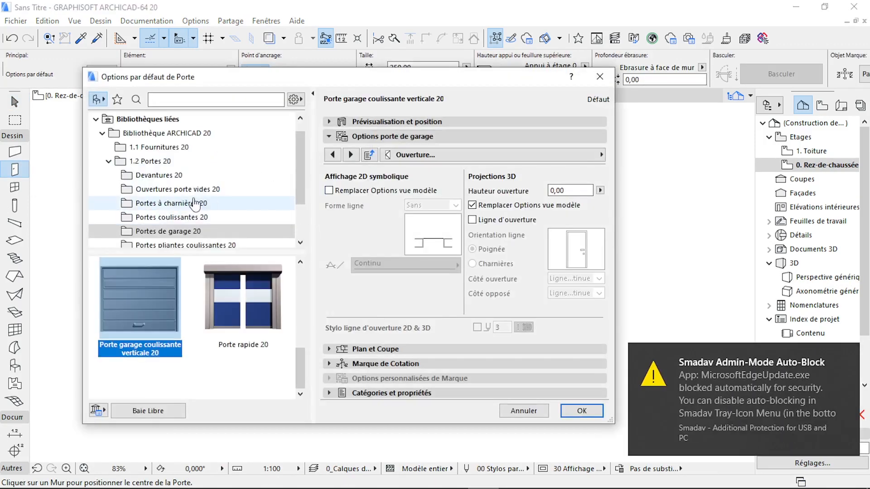
pyautogui.click(223, 203)
pyautogui.click(150, 306)
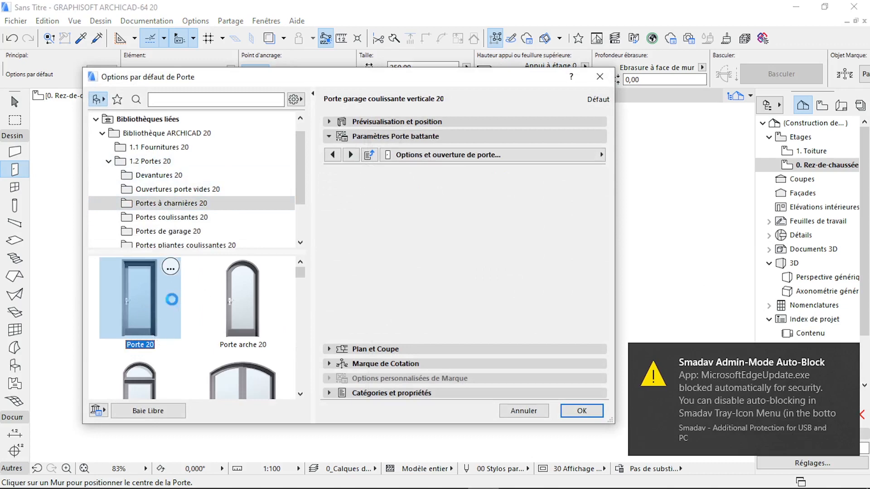
# Set the hinged door's leaf to Prairie and its handle to Poignée 6
pyautogui.click(399, 225)
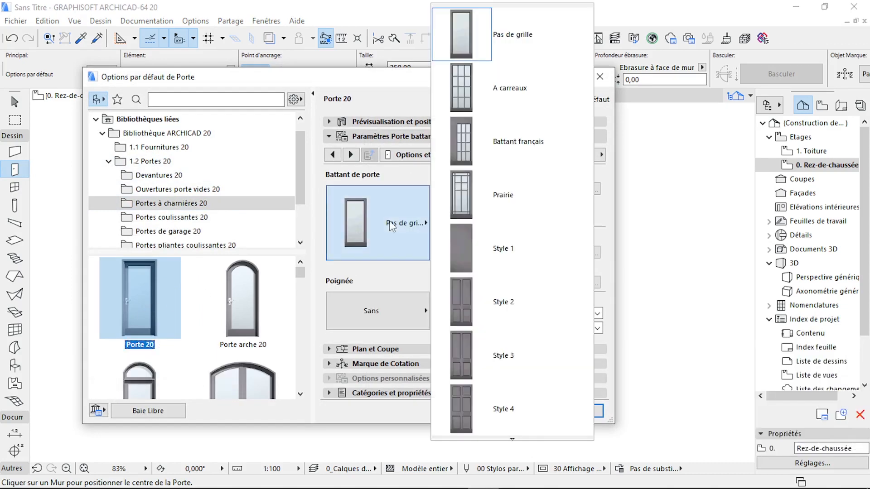
pyautogui.click(511, 194)
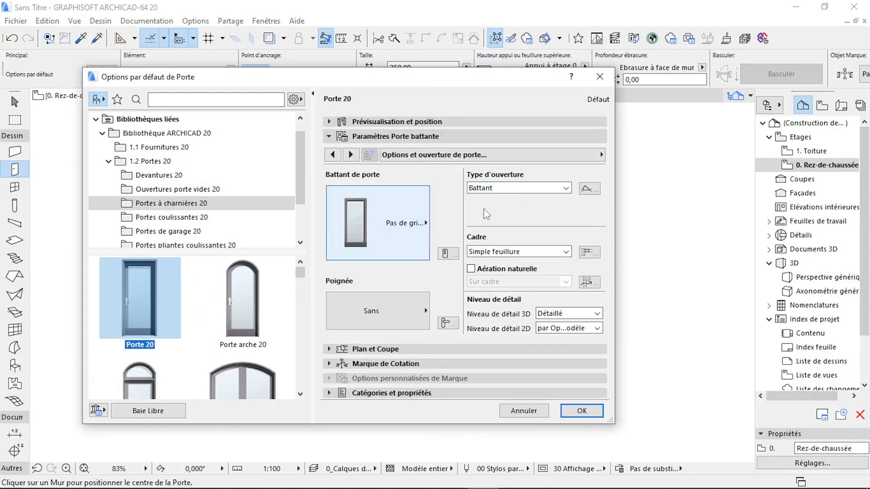
pyautogui.click(387, 316)
pyautogui.click(492, 318)
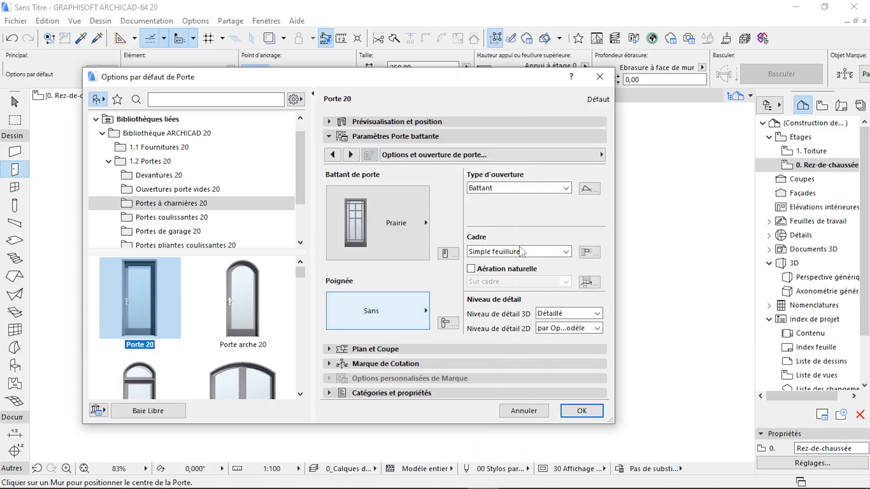
# Override the model view options for the hinged door's 3D projections and turn off its opening line there
pyautogui.click(433, 158)
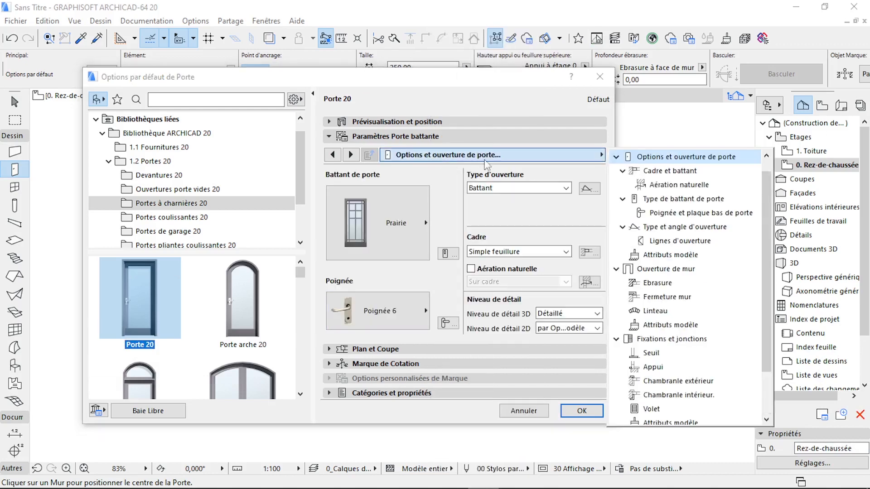
pyautogui.click(673, 242)
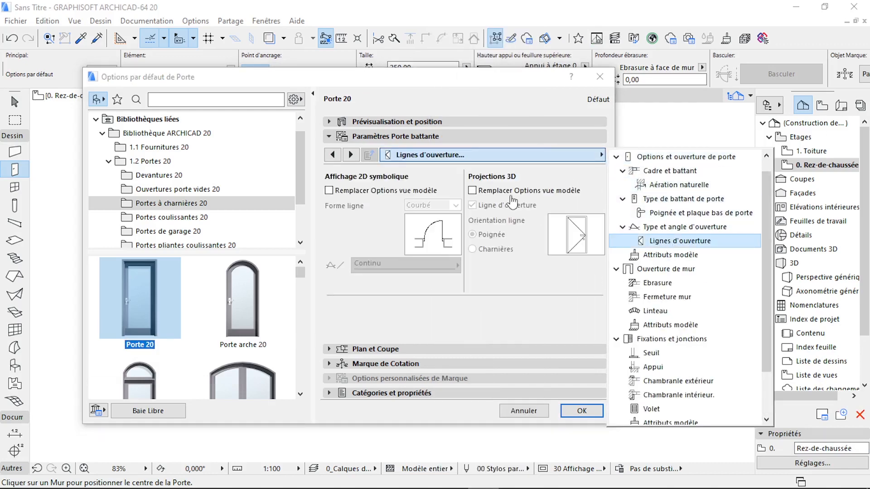
pyautogui.click(472, 190)
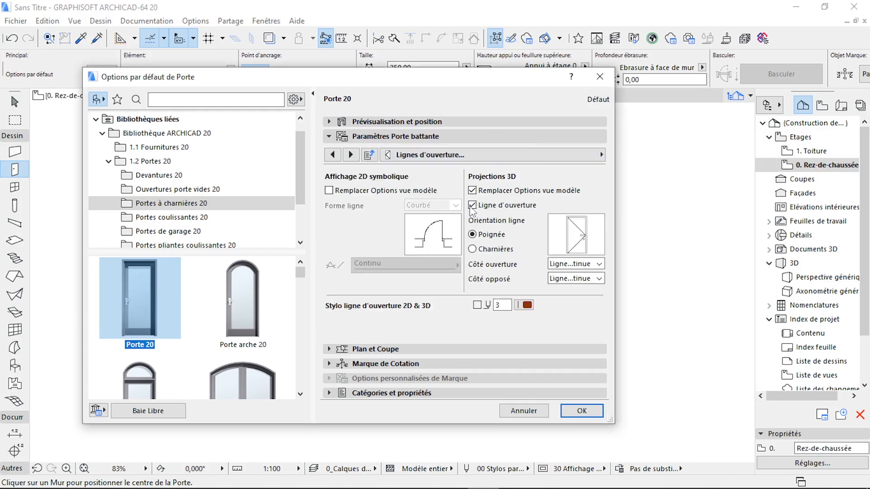
pyautogui.click(498, 202)
# Enable uniform door surfaces in the door's model attributes and set the exterior frame surface to Bois - Noyer horizontal
pyautogui.click(596, 154)
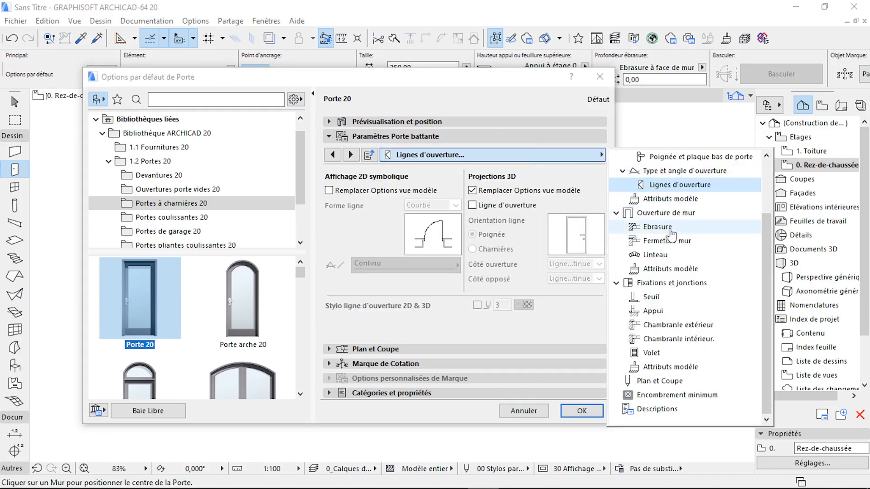
pyautogui.click(671, 199)
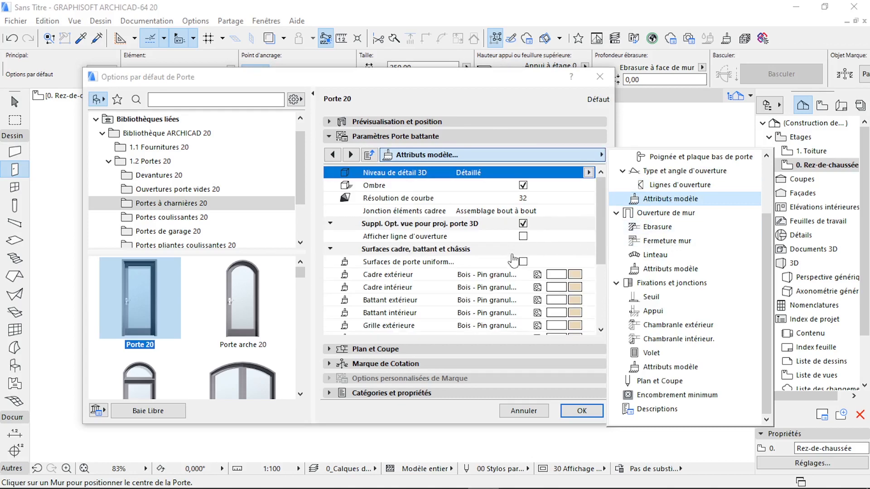
pyautogui.click(523, 266)
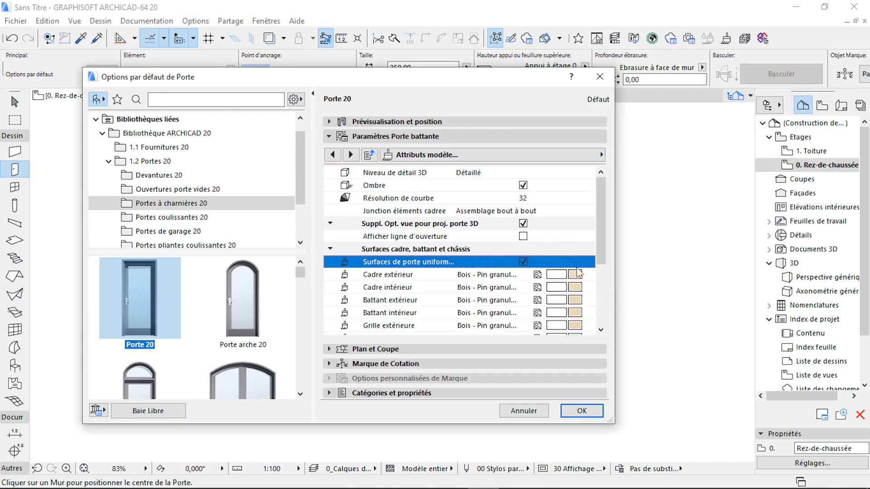
pyautogui.click(518, 275)
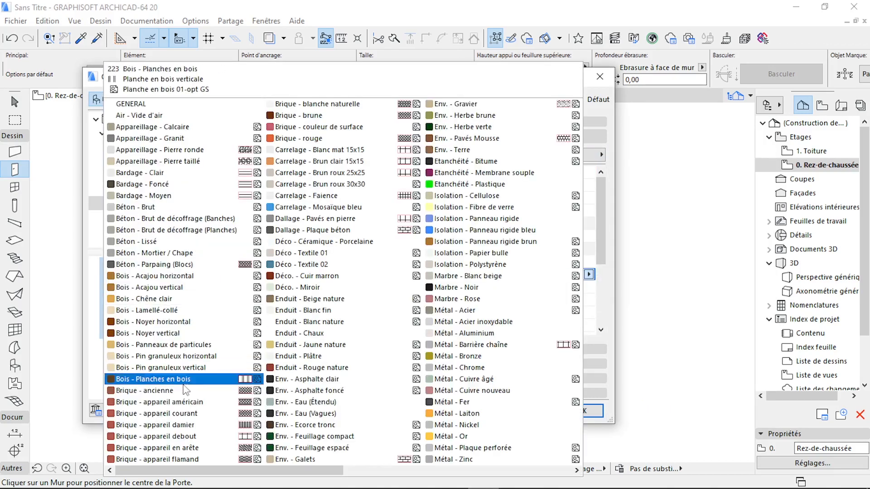
pyautogui.click(194, 321)
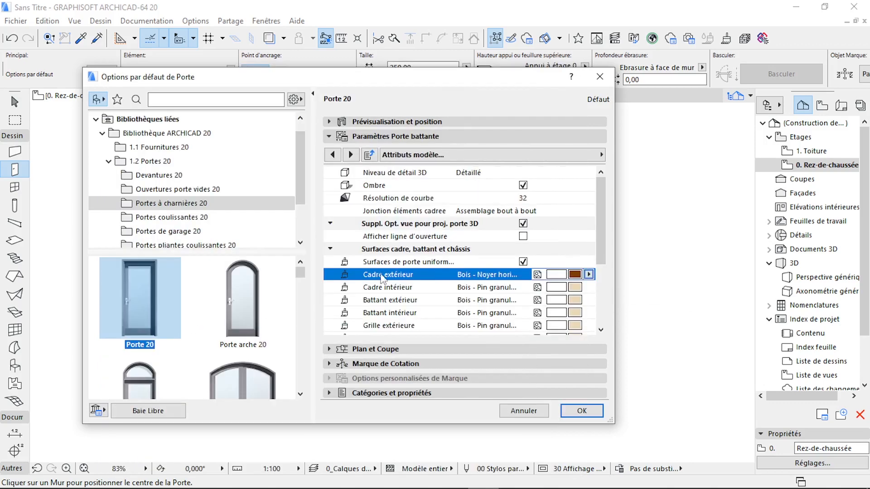
# Turn off both the exterior and interior casings (Chambranle) of the hinged door
pyautogui.click(562, 154)
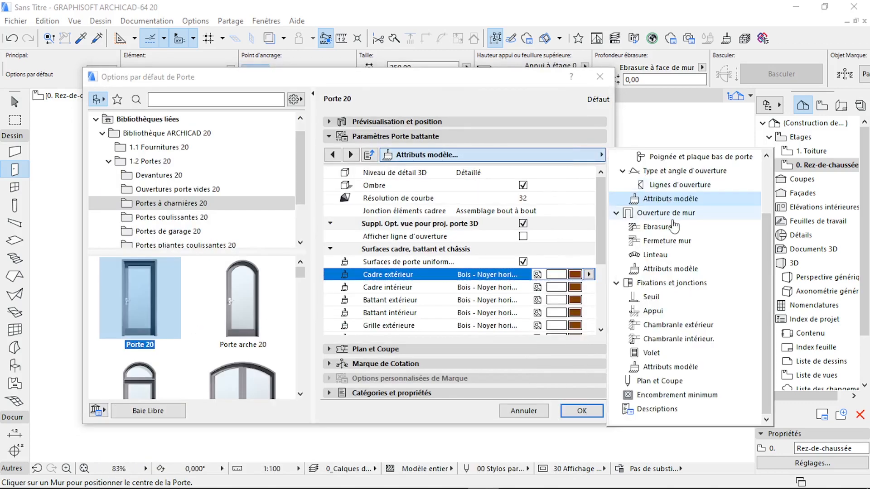
pyautogui.click(678, 324)
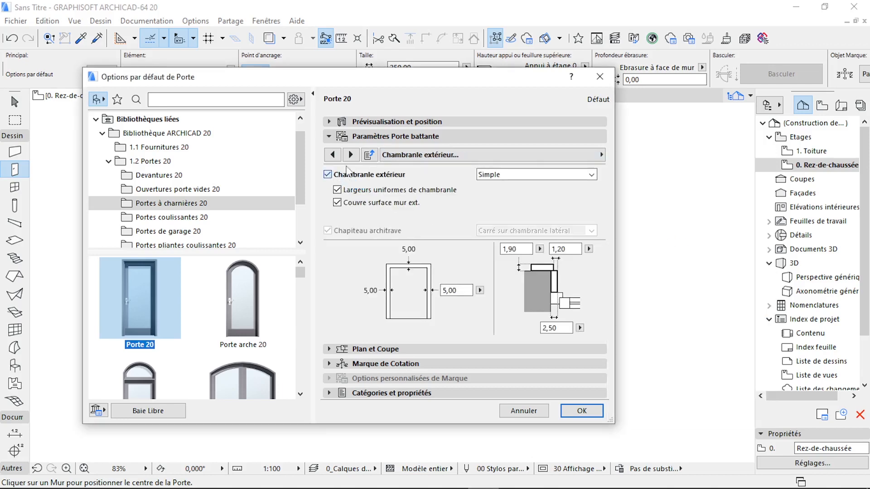
pyautogui.click(327, 175)
pyautogui.click(350, 154)
pyautogui.click(333, 174)
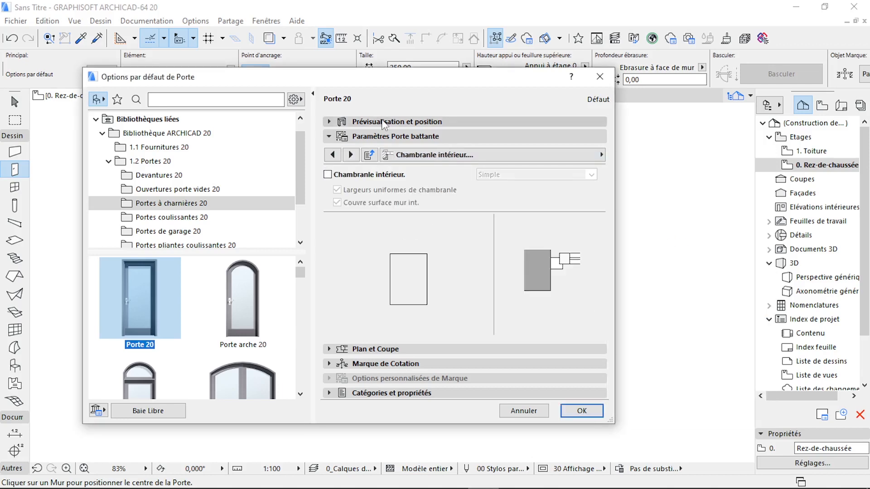
# Size the door 90 × 220 and place it in the small upper room's lower wall, swinging into the room with hinges on the right
pyautogui.click(383, 122)
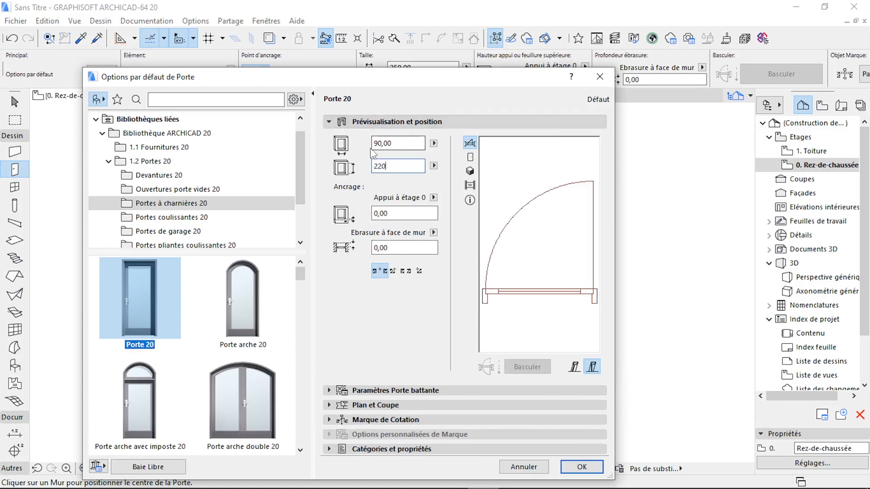
pyautogui.click(582, 467)
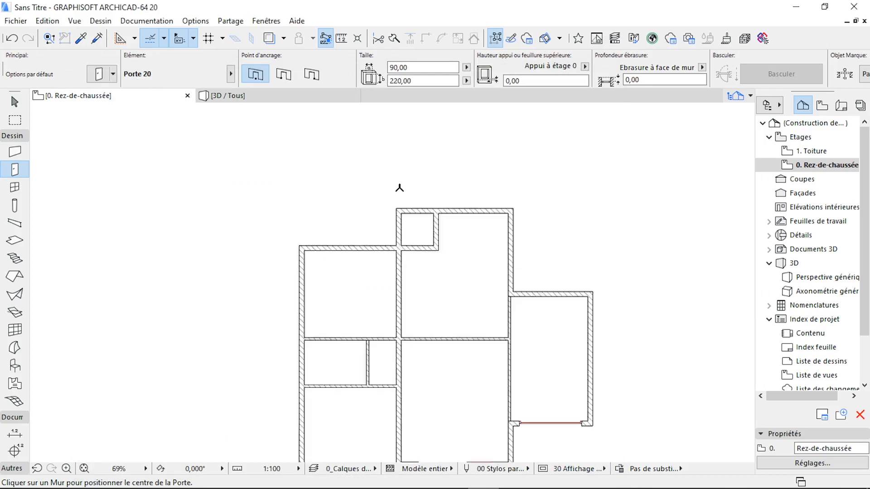
pyautogui.scroll(5, 396, 184)
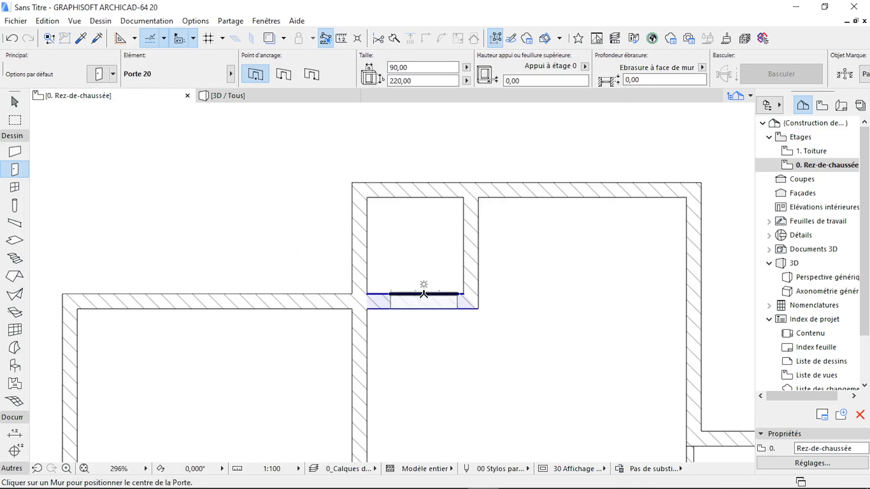
pyautogui.click(428, 293)
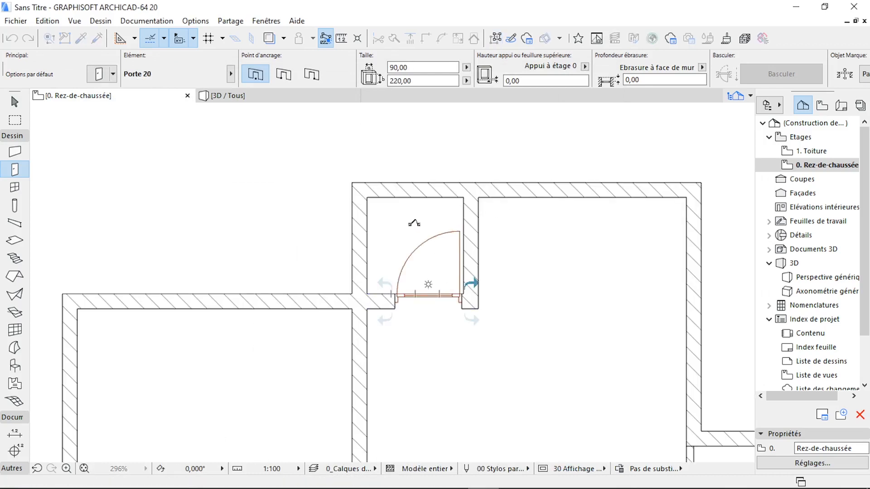
pyautogui.scroll(-3, 379, 181)
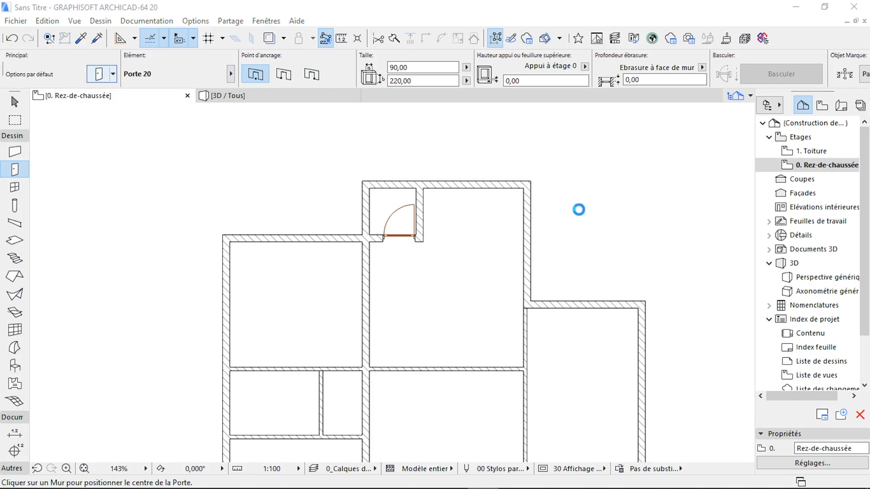
# Change the default hinged door's leaf type to Style 2 and accept the settings
pyautogui.hotkey('ctrl', 't')
pyautogui.click(436, 391)
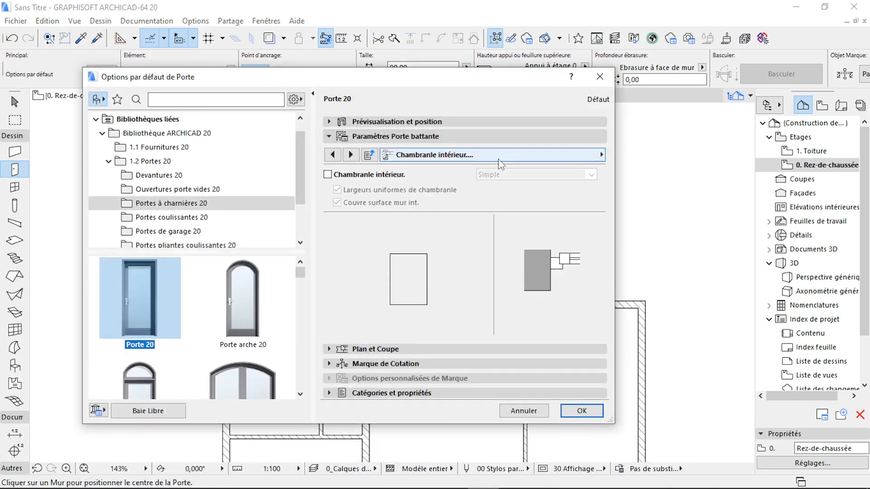
pyautogui.click(498, 154)
pyautogui.scroll(3, 715, 253)
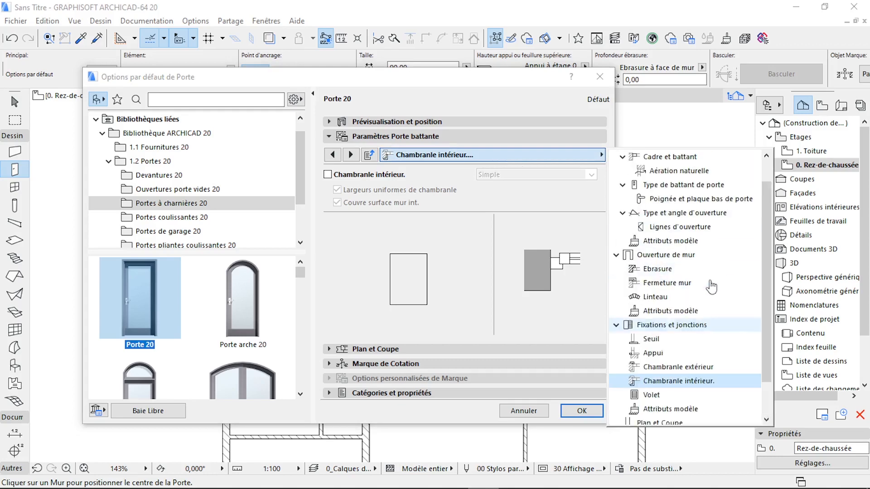
pyautogui.click(707, 213)
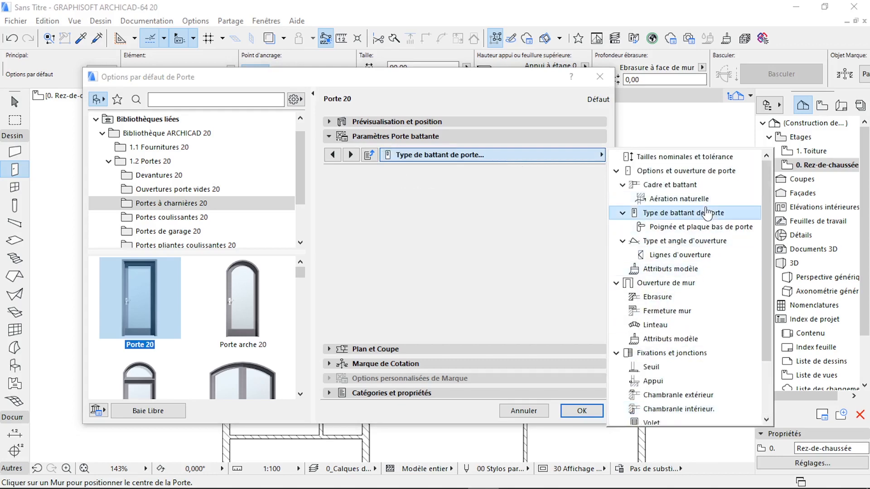
pyautogui.click(422, 275)
pyautogui.click(427, 256)
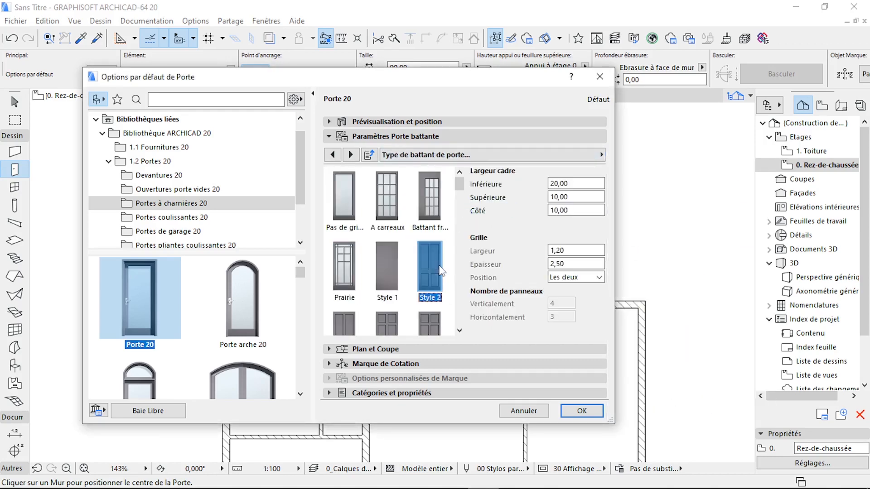
pyautogui.click(582, 410)
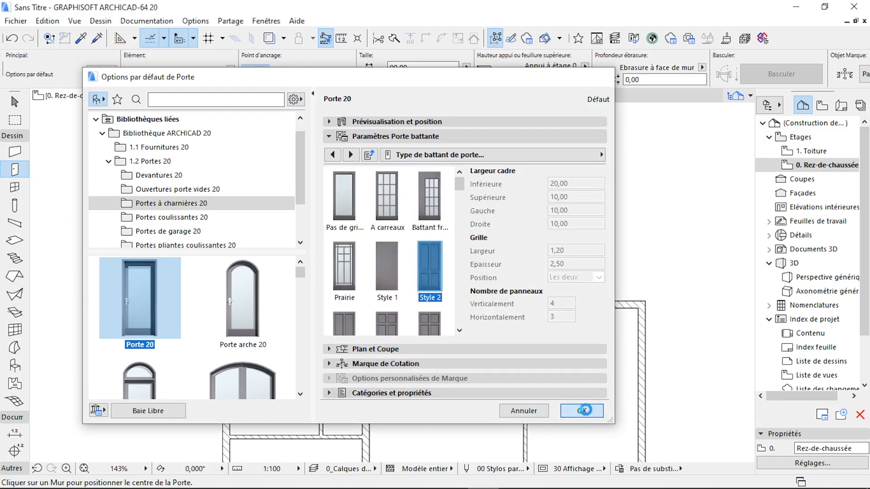
# Set the door width to 80 and place doors in the small hallway's upper and lower walls, swinging into the adjoining left-wing rooms, hinged right
pyautogui.scroll(-4, 388, 195)
pyautogui.scroll(2, 388, 196)
pyautogui.moveTo(388, 196); pyautogui.dragTo(407, 146, button='middle')
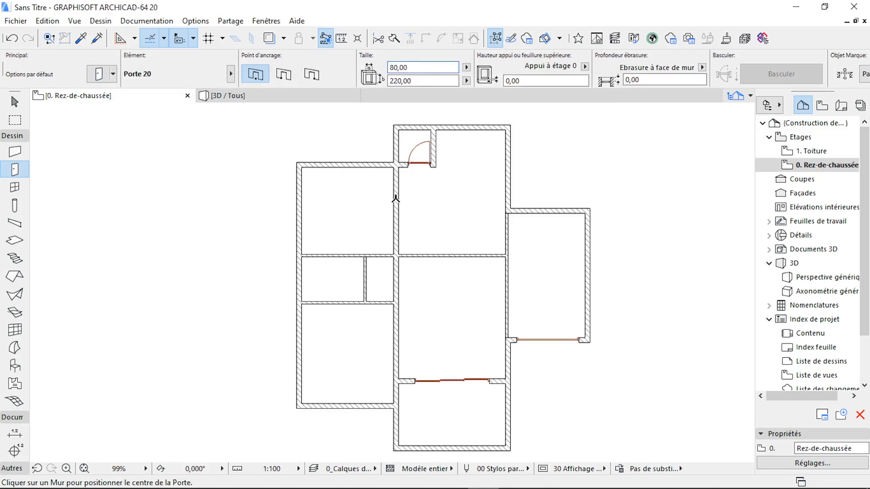
pyautogui.scroll(6, 383, 268)
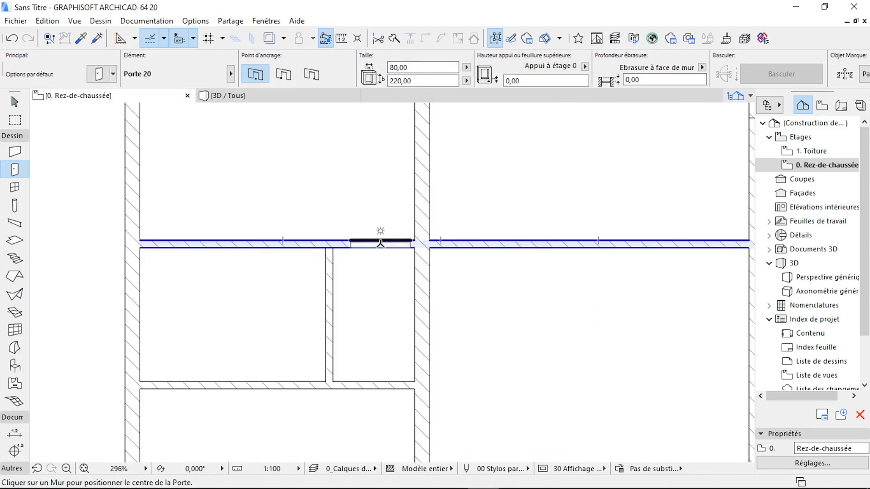
pyautogui.click(427, 187)
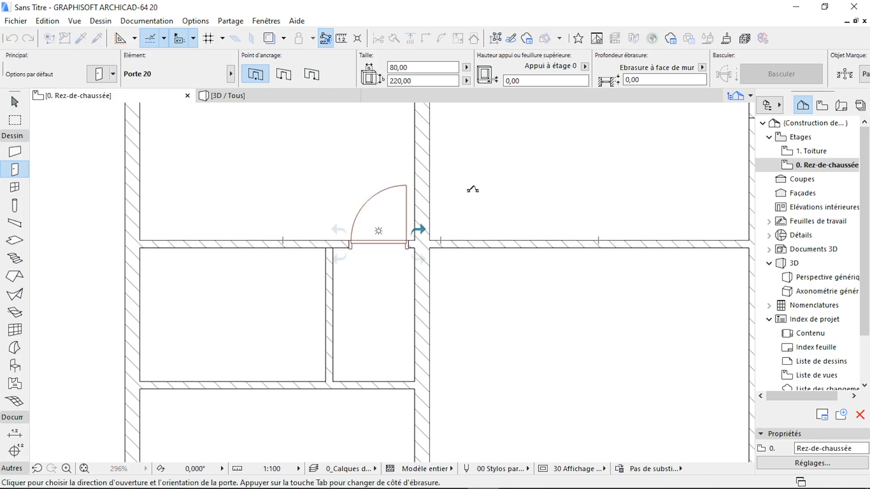
pyautogui.click(472, 189)
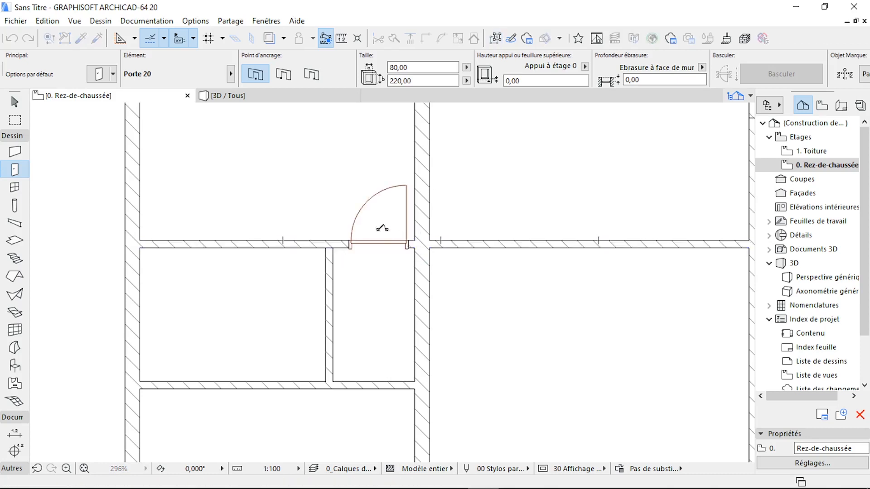
pyautogui.click(381, 389)
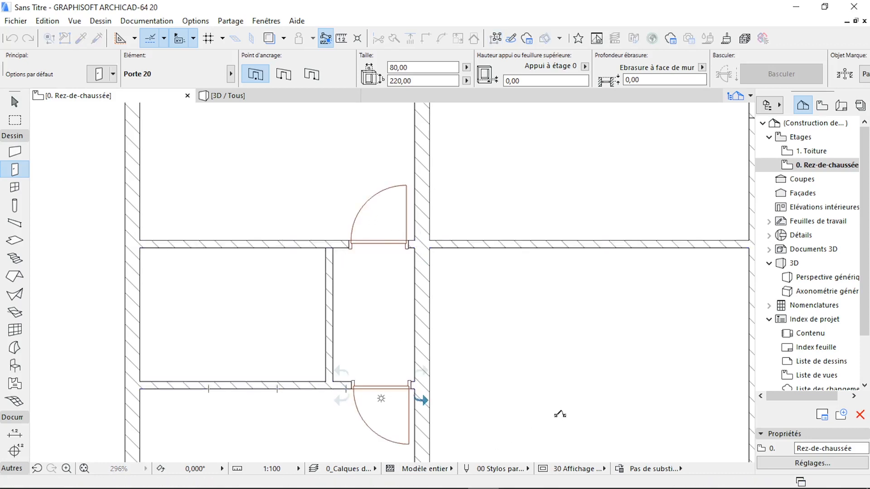
pyautogui.click(370, 261)
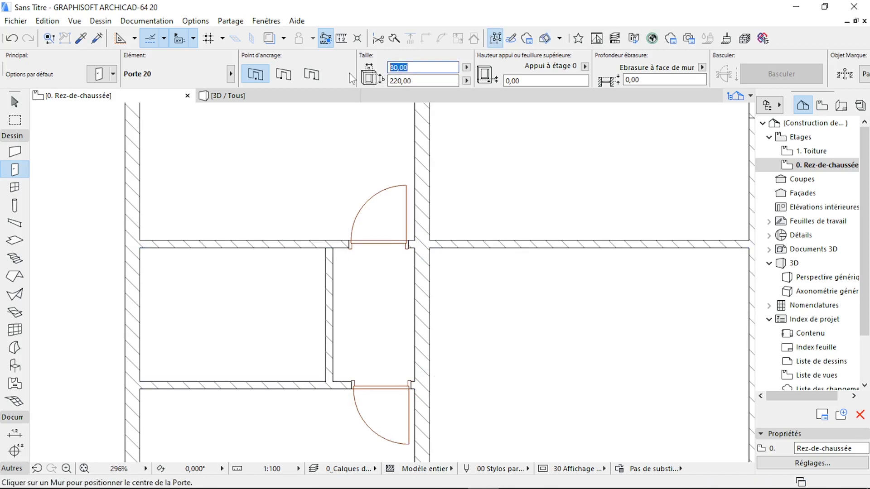
# Set the door width to 70 and place one in the hallway's partition wall, swinging into the small left room and hinged at its lower end
pyautogui.write('80,00')
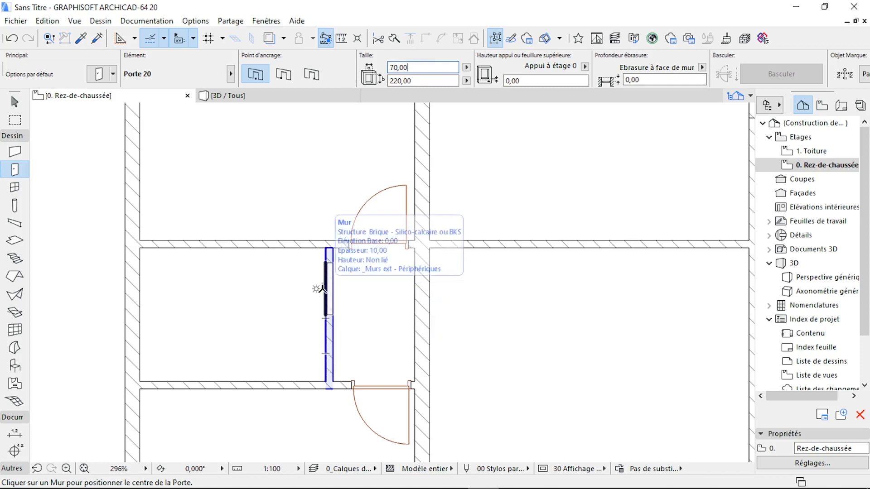
pyautogui.click(317, 353)
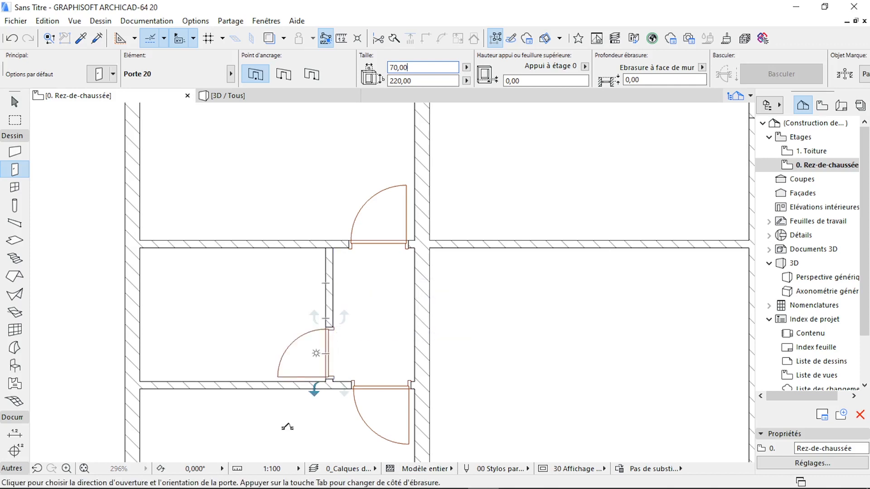
pyautogui.click(287, 423)
# Set the door width to 80 and place one between the garage and the upper central room, swinging into that room with hinges at the lower end
pyautogui.scroll(-5, 315, 271)
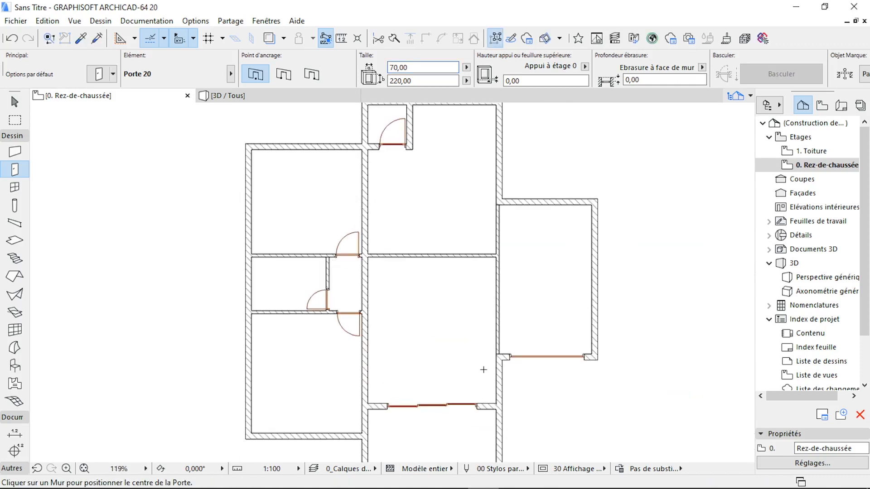
pyautogui.scroll(3, 470, 247)
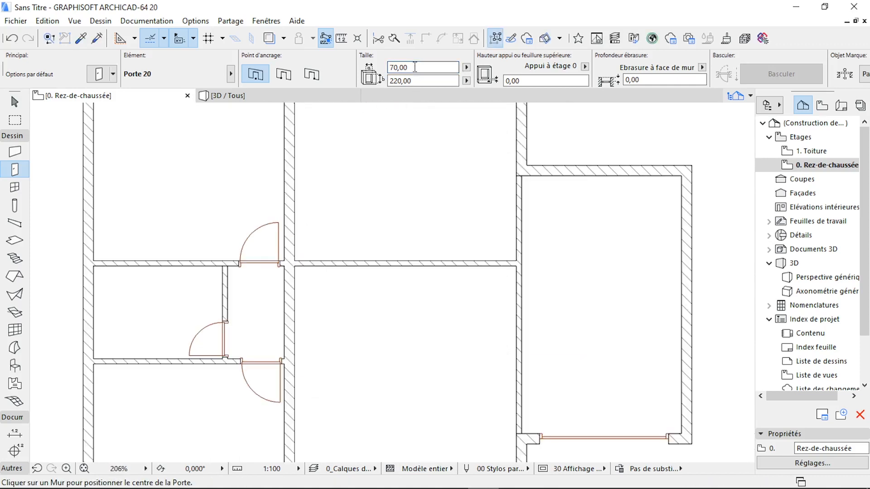
pyautogui.write('80')
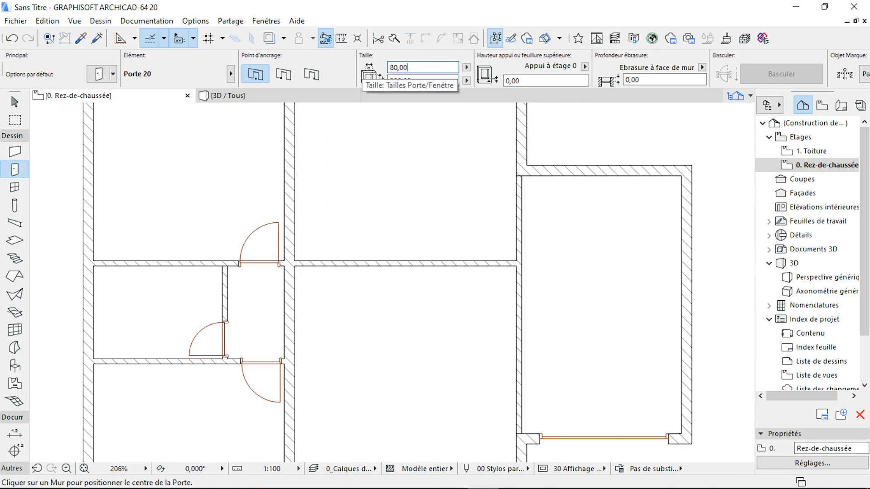
pyautogui.scroll(3, 517, 243)
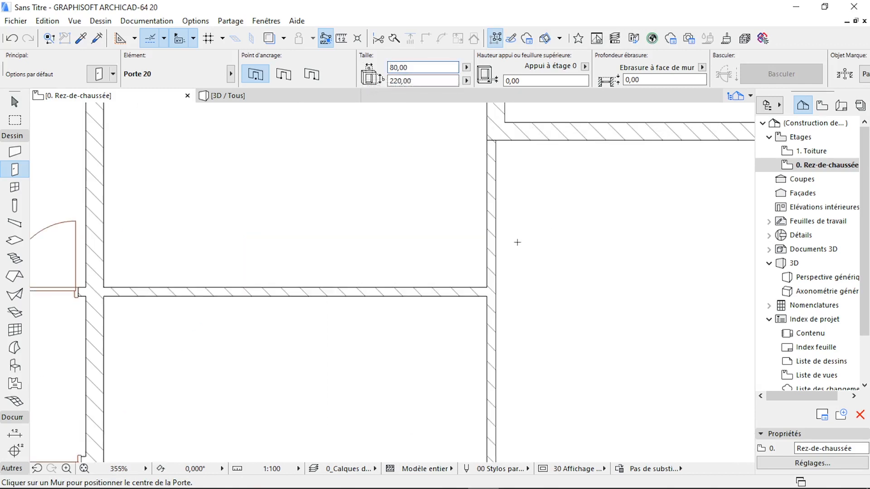
pyautogui.click(492, 255)
pyautogui.click(477, 251)
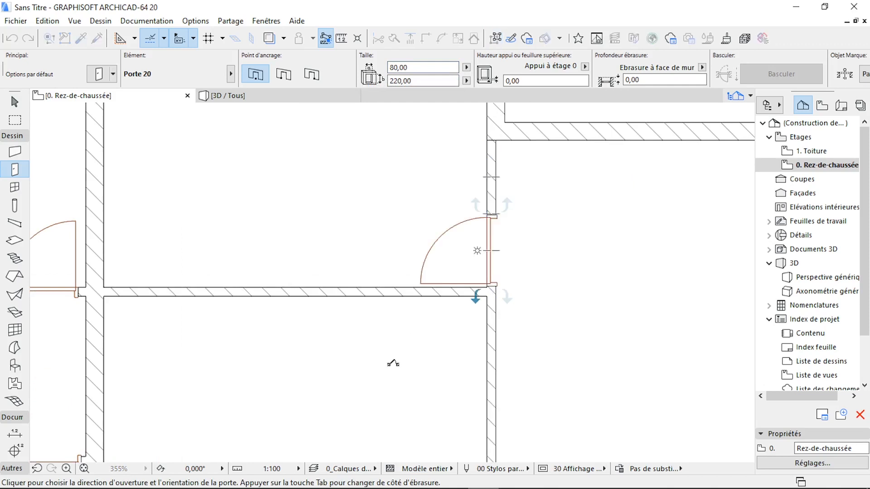
pyautogui.scroll(-9, 434, 222)
pyautogui.scroll(-1, 439, 231)
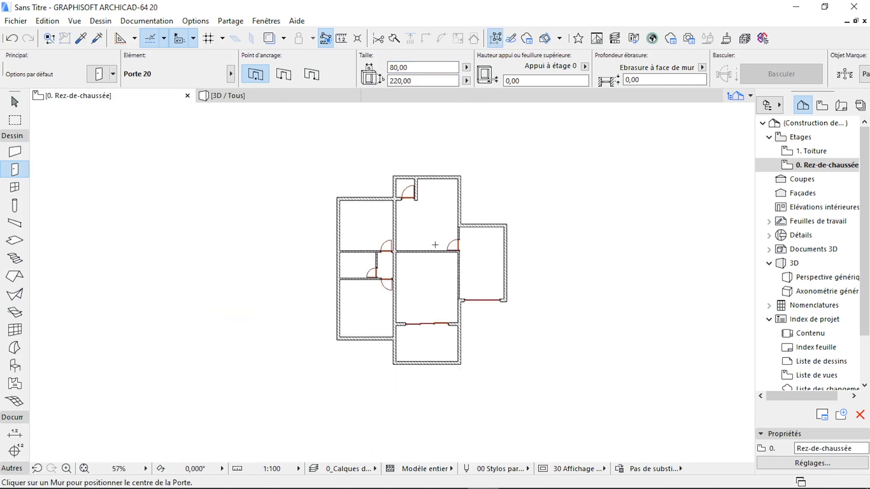
pyautogui.scroll(4, 406, 291)
pyautogui.click(353, 283)
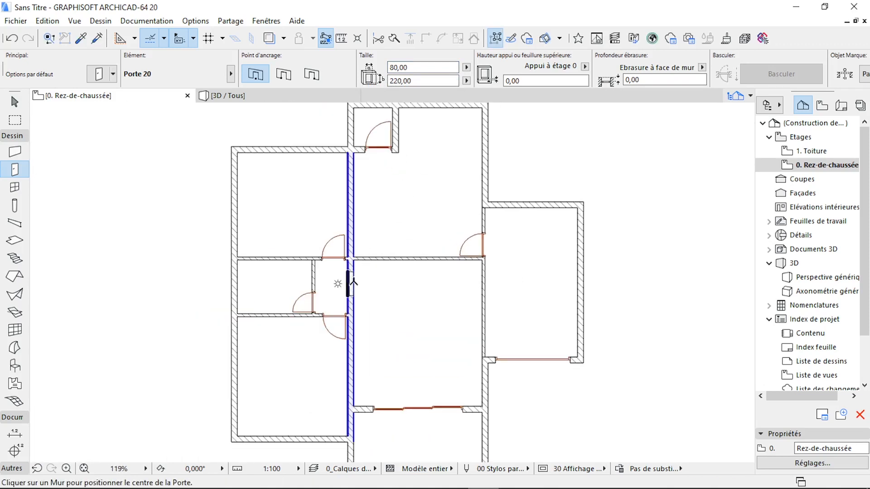
pyautogui.scroll(-1, 426, 348)
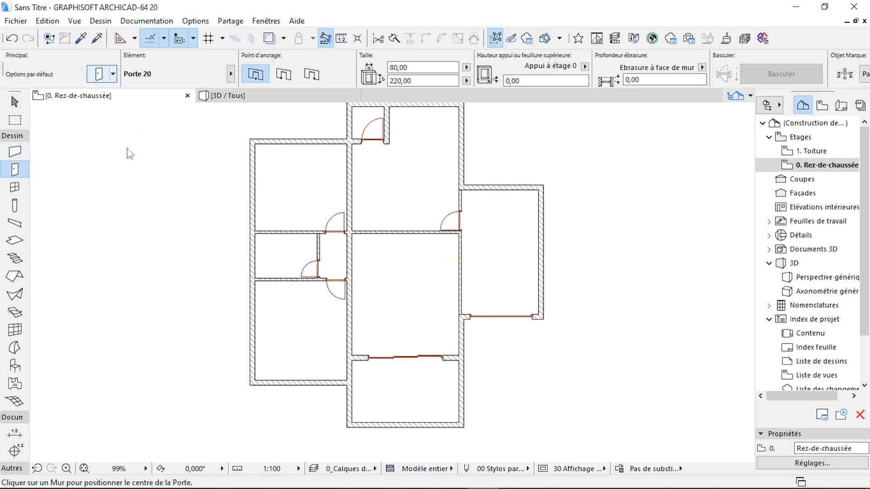
# Choose the empty rectangular door opening "Ouverture porte rectangulaire 20" as the default door and set its width to 120
pyautogui.scroll(-3, 227, 213)
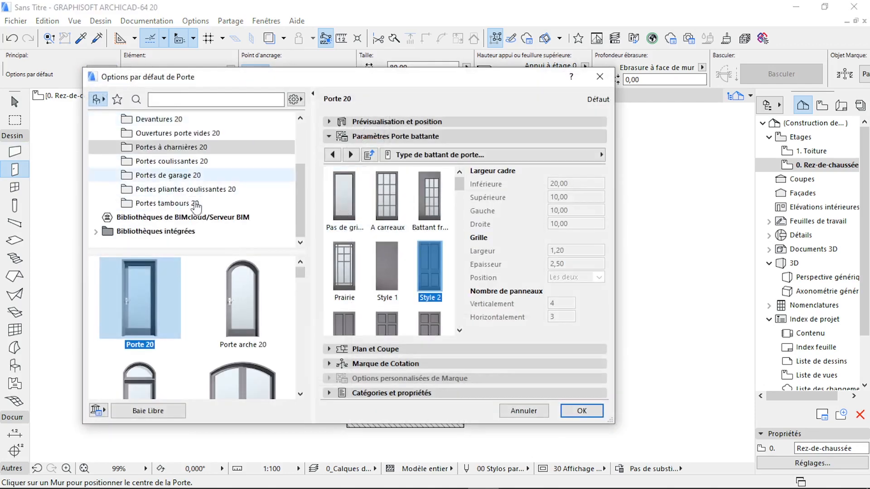
pyautogui.click(177, 132)
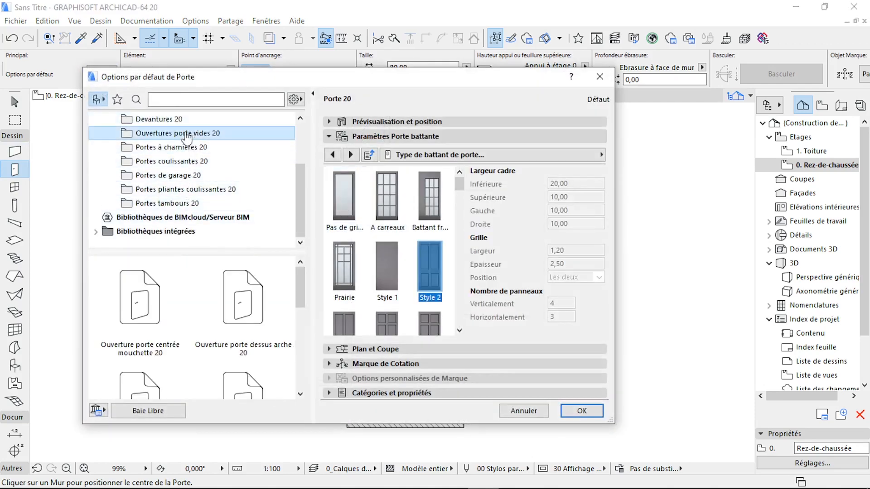
pyautogui.scroll(-5, 249, 337)
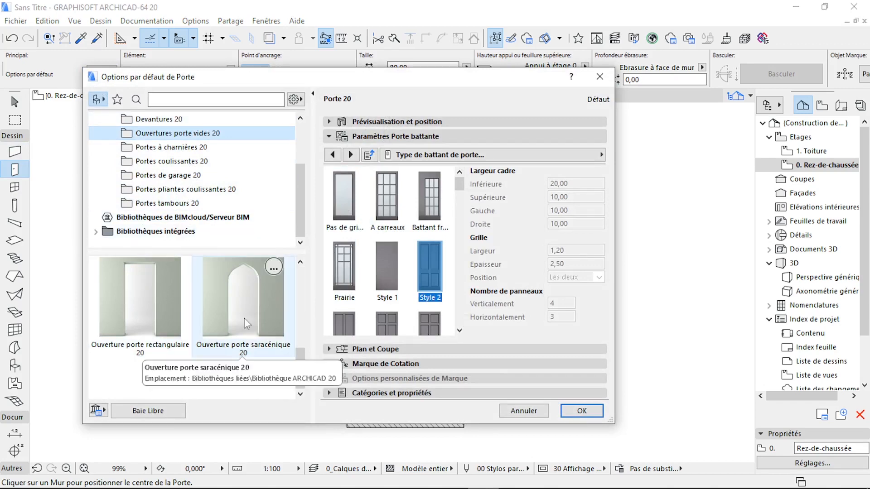
pyautogui.click(133, 293)
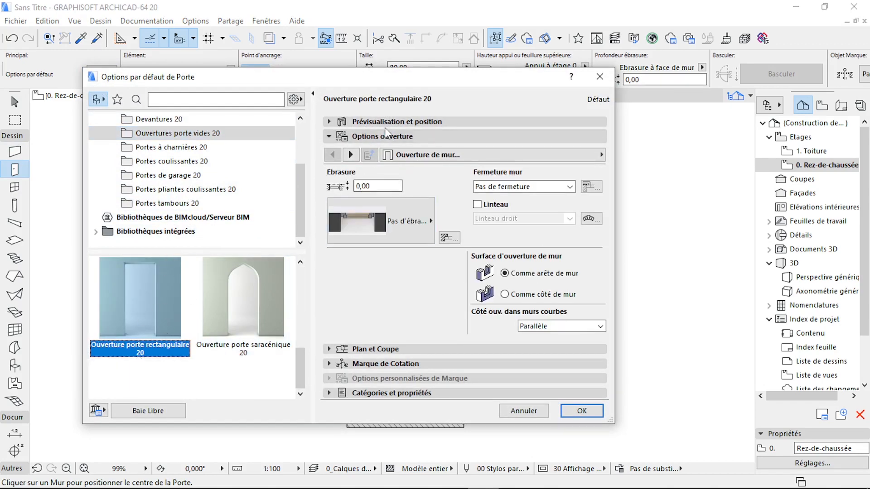
pyautogui.click(388, 122)
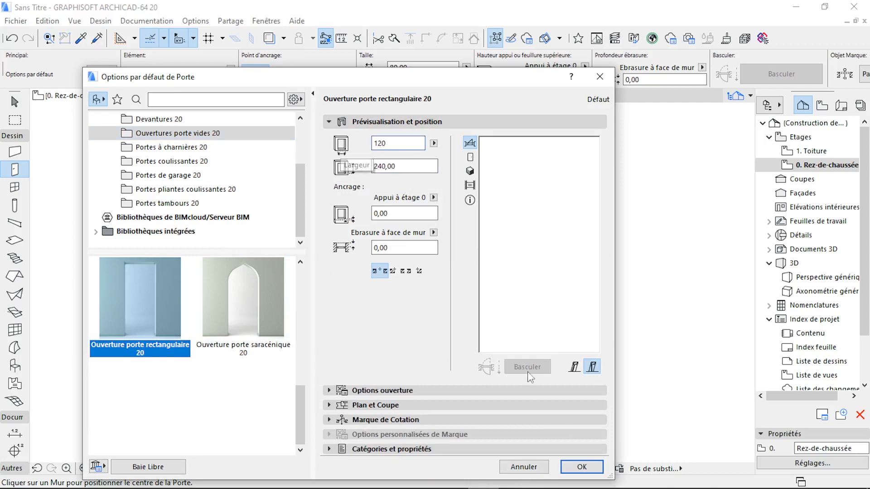
pyautogui.click(584, 466)
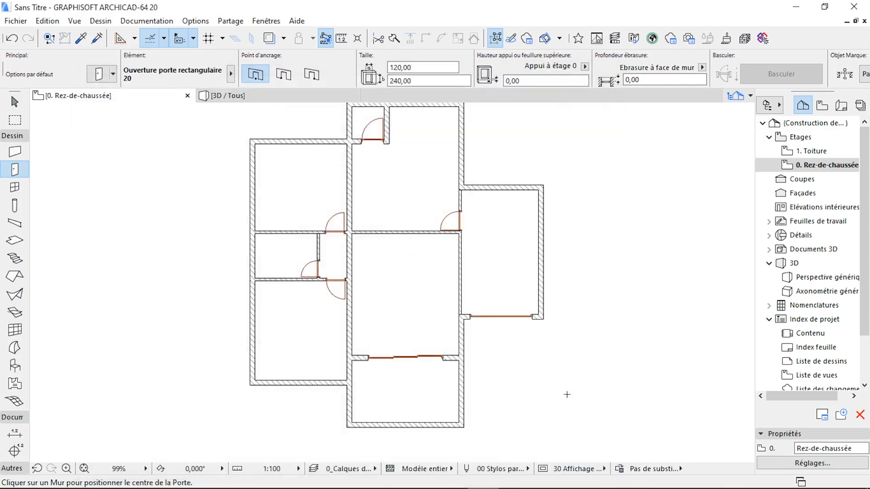
# Place the opening, anchored by its side, in the wall between the small hallway and the lower central room, starting at the upper wall junction
pyautogui.click(283, 74)
pyautogui.scroll(3, 351, 252)
pyautogui.scroll(2, 351, 248)
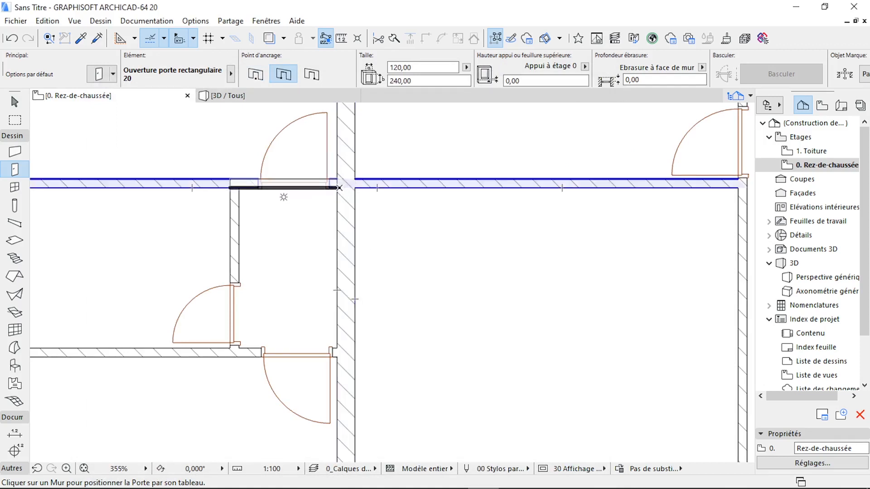
pyautogui.click(348, 189)
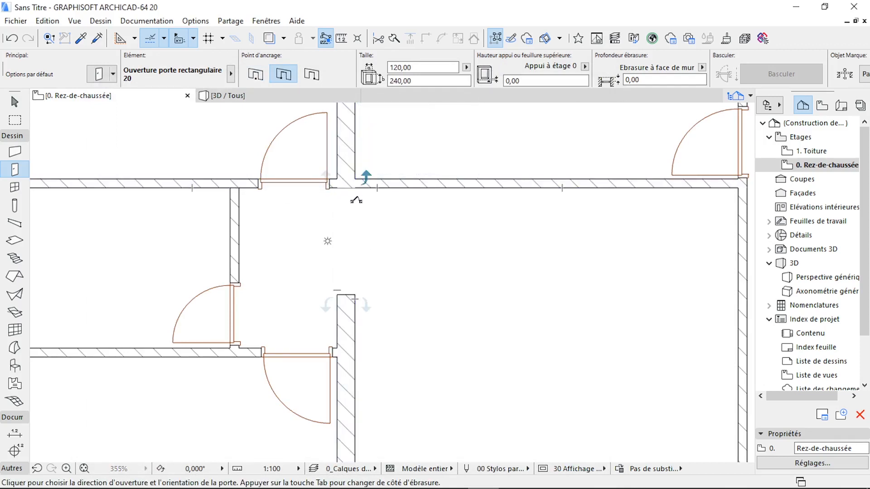
pyautogui.click(406, 227)
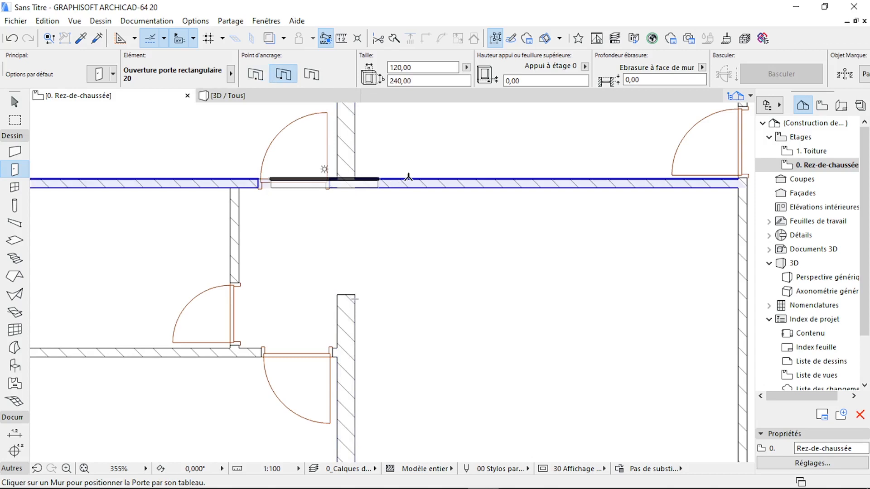
# Set the opening width to 200 and place one in the wall separating the upper and lower central rooms, near the hallway
pyautogui.click(421, 65)
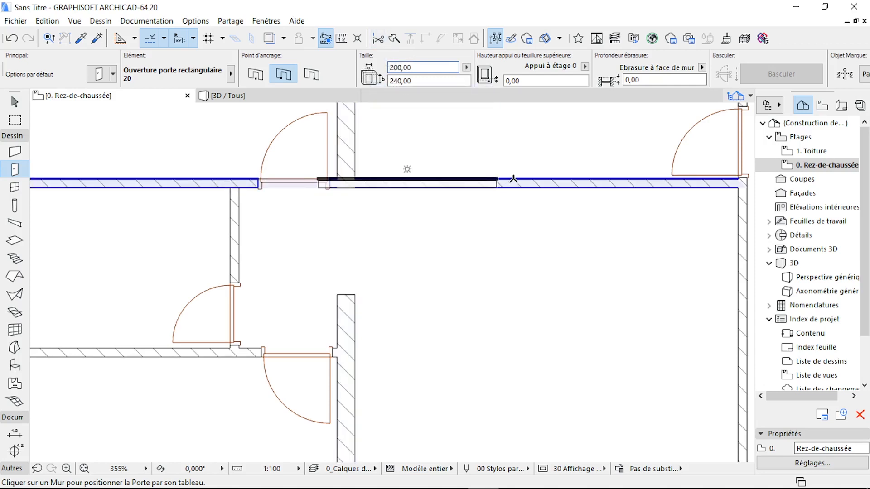
pyautogui.click(540, 179)
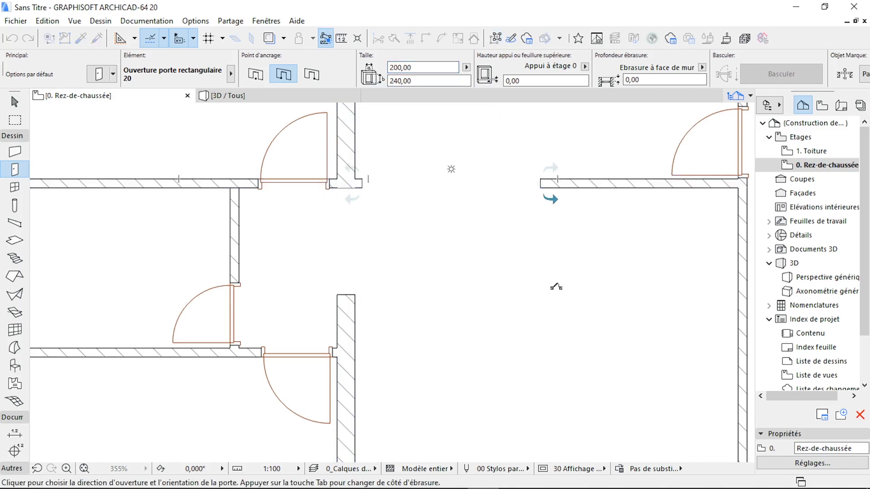
pyautogui.click(555, 288)
# Move the 200-wide opening along its wall until its hallway-side edge meets the inner face of the vertical wall
pyautogui.scroll(2, 323, 156)
pyautogui.scroll(2, 345, 178)
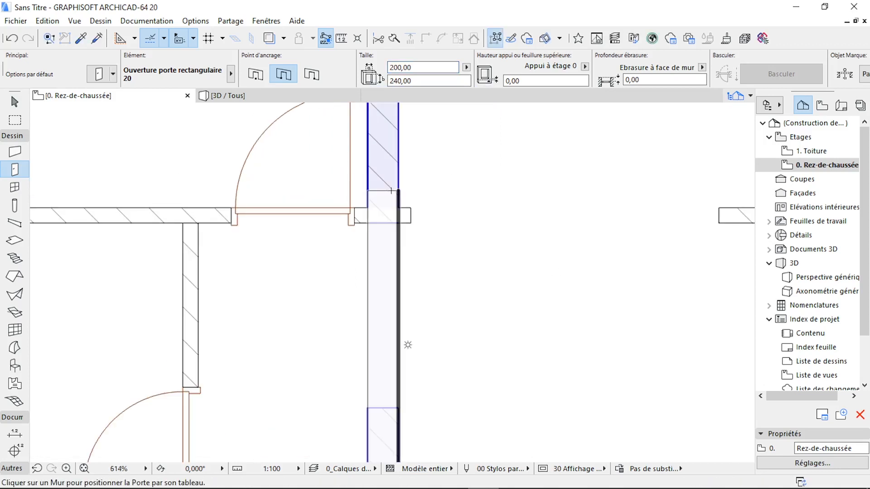
pyautogui.press('shift')
pyautogui.click(413, 209)
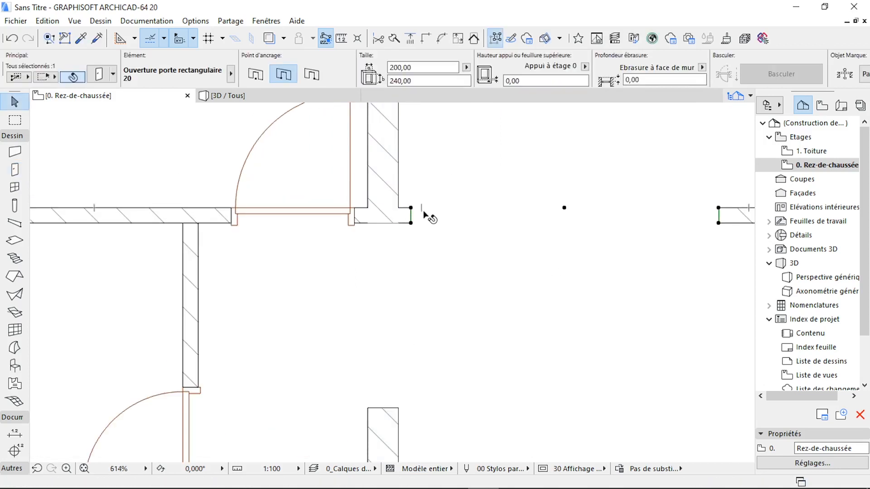
pyautogui.hotkey('ctrl', 'd')
pyautogui.click(412, 210)
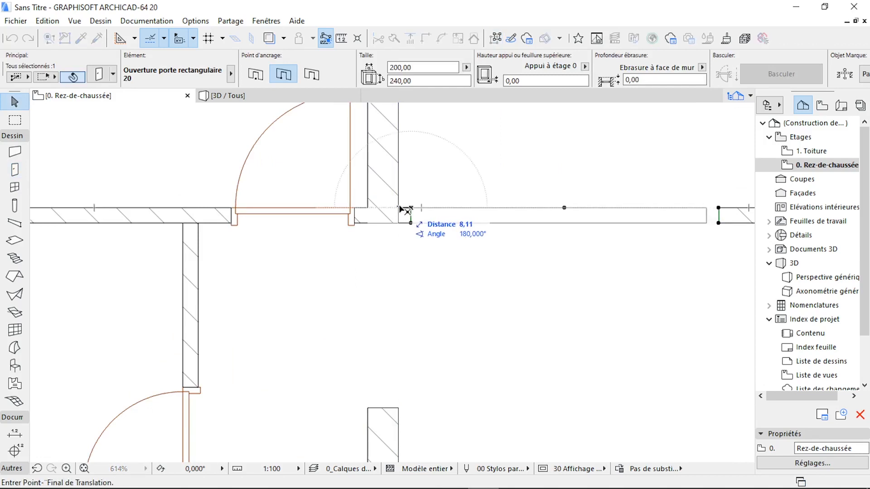
pyautogui.click(398, 209)
pyautogui.click(452, 289)
pyautogui.scroll(-7, 367, 226)
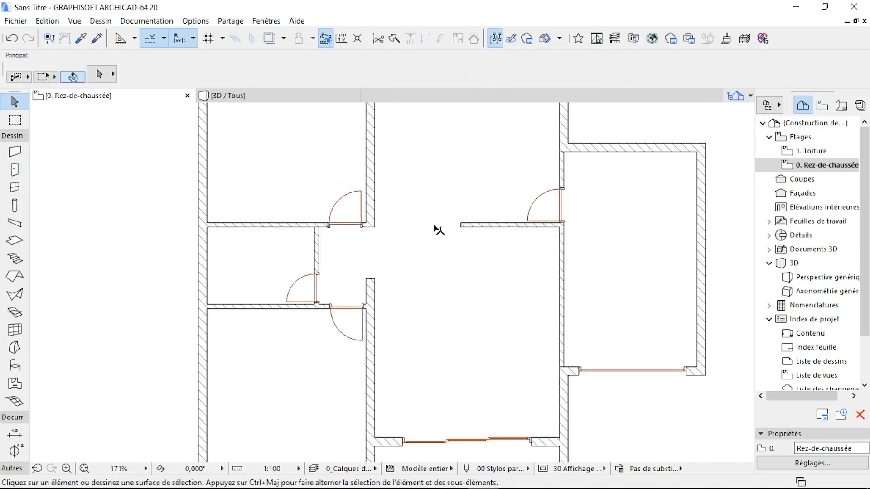
# Place a centre-anchored rectangular opening 200 wide in the right wall of the bottom room below the sliding door
pyautogui.scroll(1, 317, 199)
pyautogui.click(15, 169)
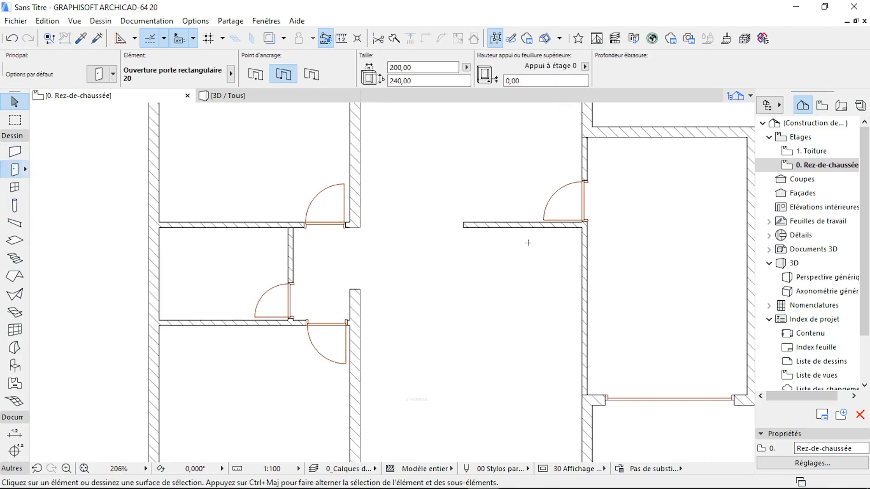
pyautogui.scroll(-5, 443, 180)
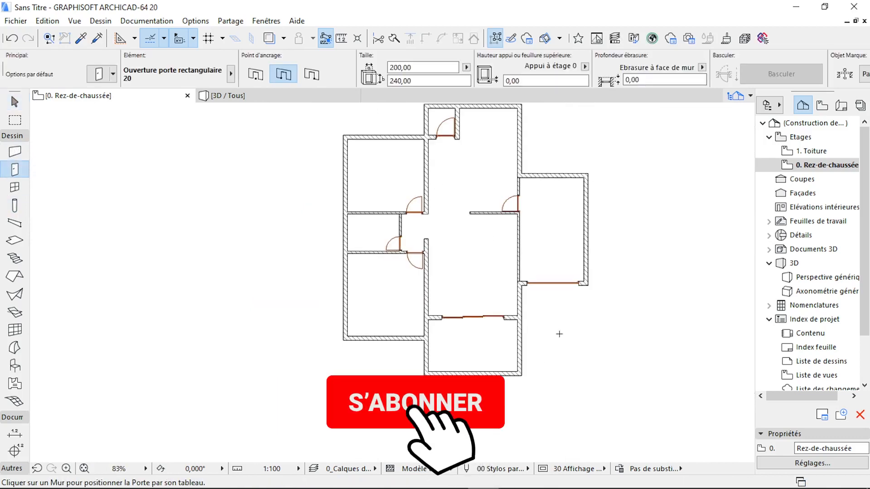
pyautogui.scroll(3, 559, 334)
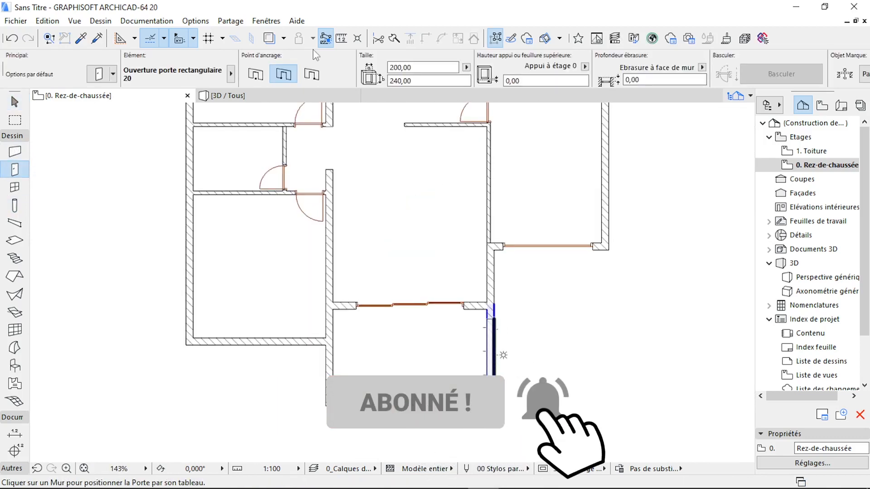
pyautogui.click(256, 74)
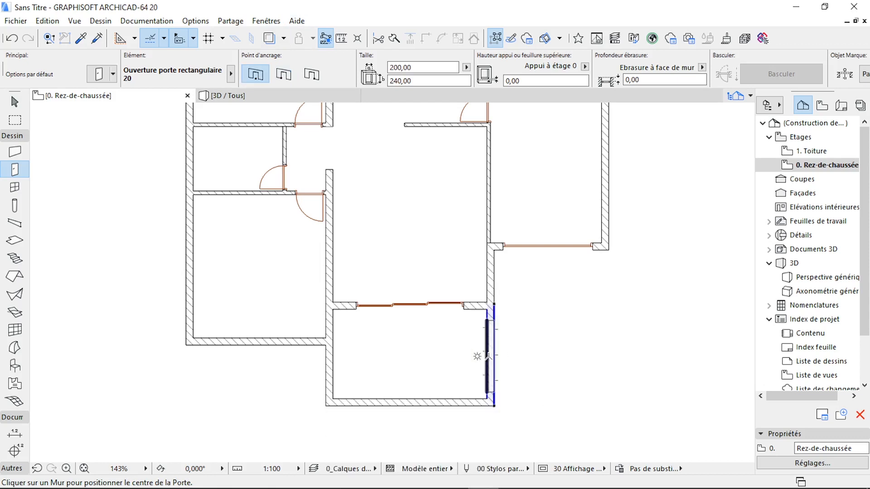
pyautogui.click(490, 355)
pyautogui.click(461, 340)
# Stretch the upper edge of the bottom room's right-wall opening to the lower face of the sliding-door wall
pyautogui.scroll(8, 495, 320)
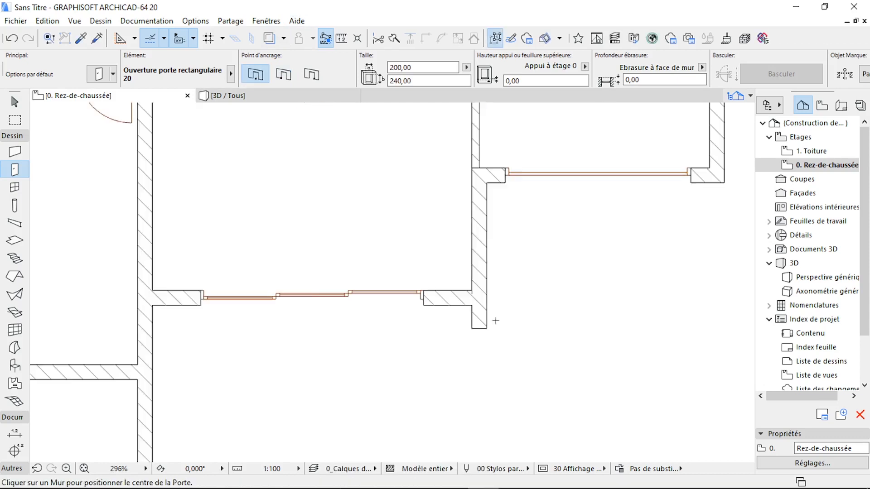
pyautogui.press('Escape')
pyautogui.click(448, 336)
pyautogui.click(448, 336)
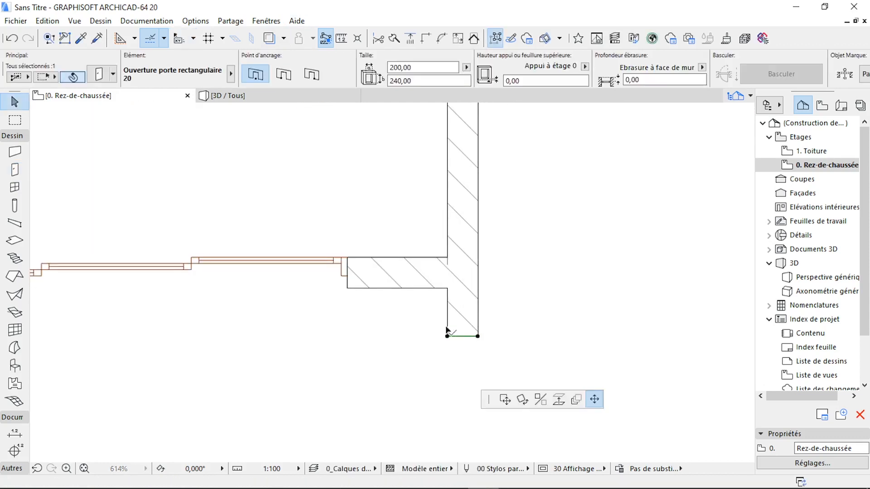
pyautogui.click(447, 288)
pyautogui.scroll(-4, 460, 327)
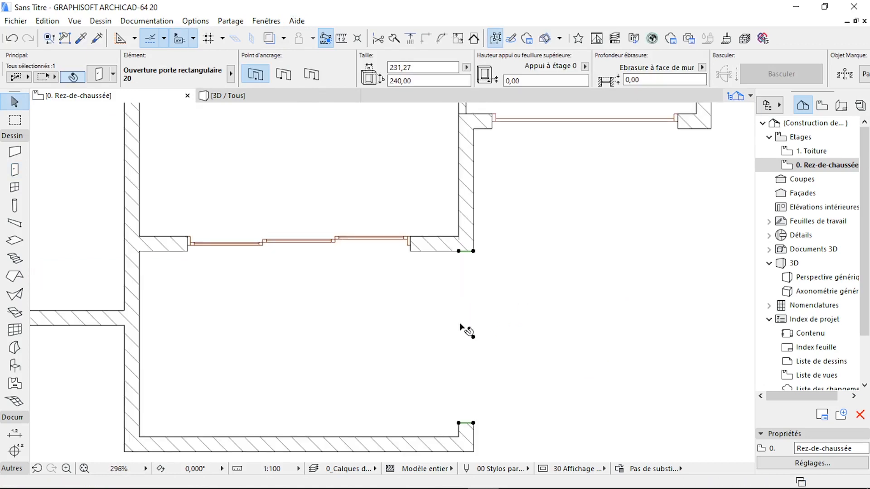
# Stretch the lower edge of the bottom room's right-wall opening down to the bottom wall for a total width of 250
pyautogui.scroll(4, 476, 453)
pyautogui.click(474, 412)
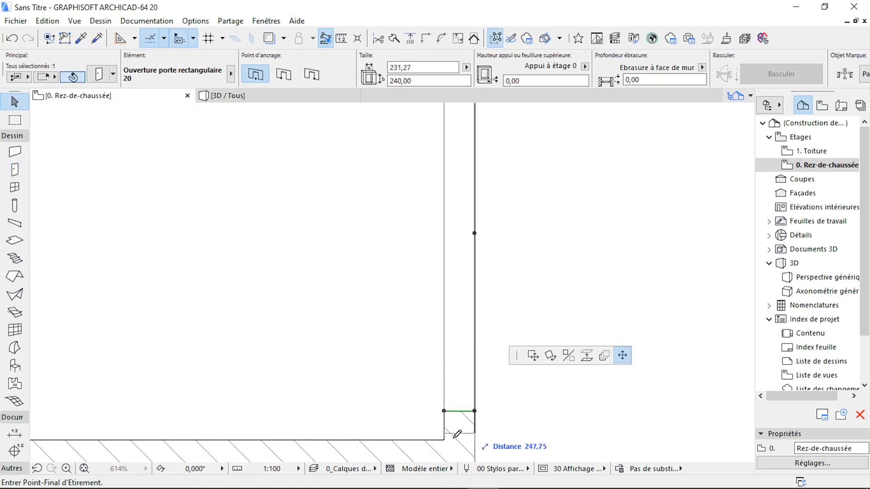
pyautogui.write('250')
pyautogui.press('Return')
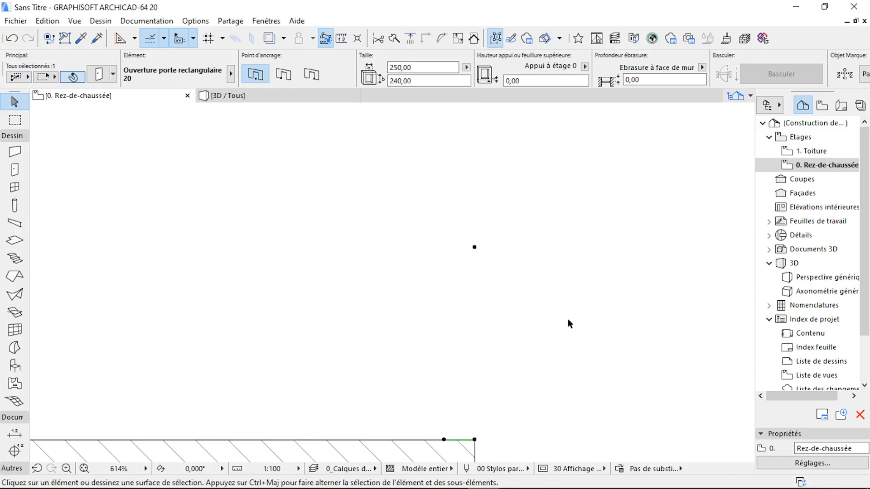
pyautogui.click(567, 319)
pyautogui.scroll(-6, 555, 303)
# Set the opening width to 120 and place one in the bottom room's left wall, below the left wing
pyautogui.click(15, 170)
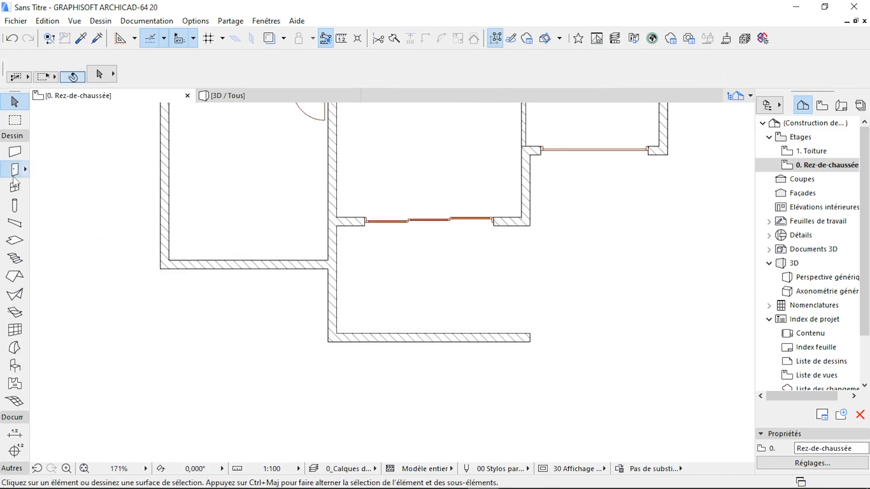
pyautogui.scroll(3, 349, 313)
pyautogui.click(327, 302)
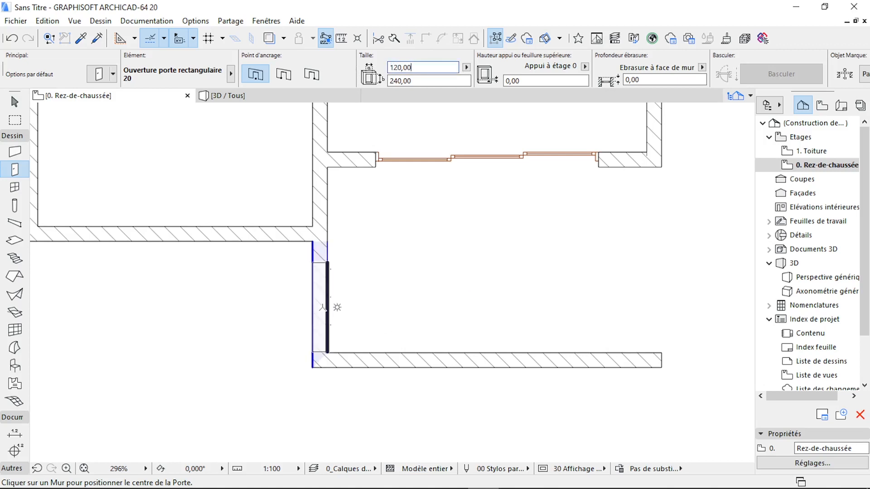
pyautogui.click(328, 298)
pyautogui.click(162, 313)
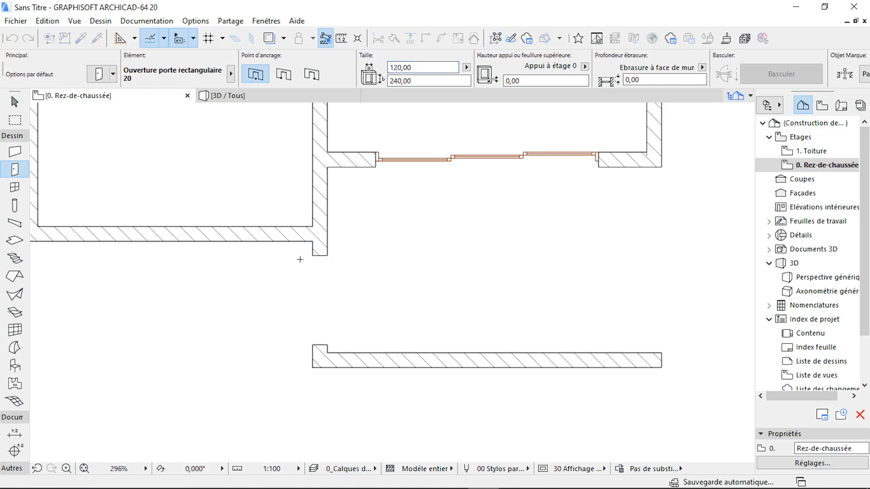
# Stretch the upper edge of the bottom room's left-wall opening to the lower face of the left wing's wall
pyautogui.press('Escape')
pyautogui.click(320, 256)
pyautogui.scroll(4, 320, 256)
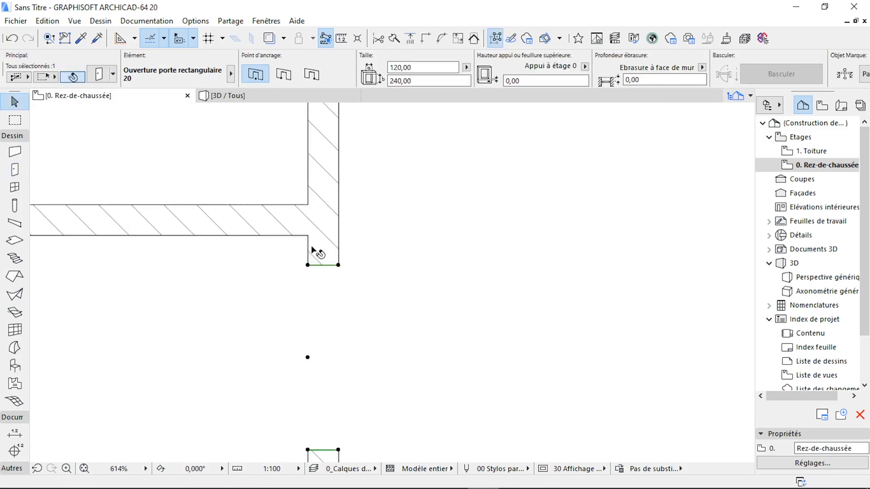
pyautogui.click(308, 266)
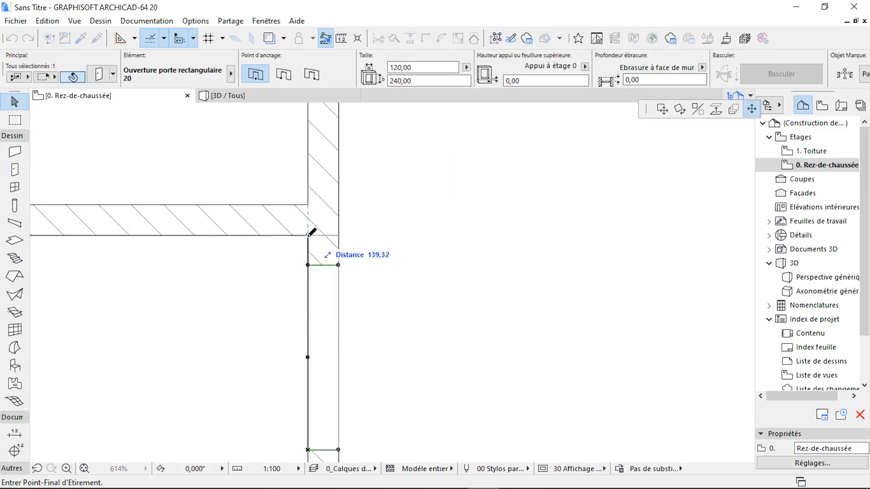
pyautogui.click(309, 235)
pyautogui.scroll(-5, 330, 185)
# Stretch the lower edge of the left-wall opening down to the inner face of the bottom wall
pyautogui.scroll(5, 331, 253)
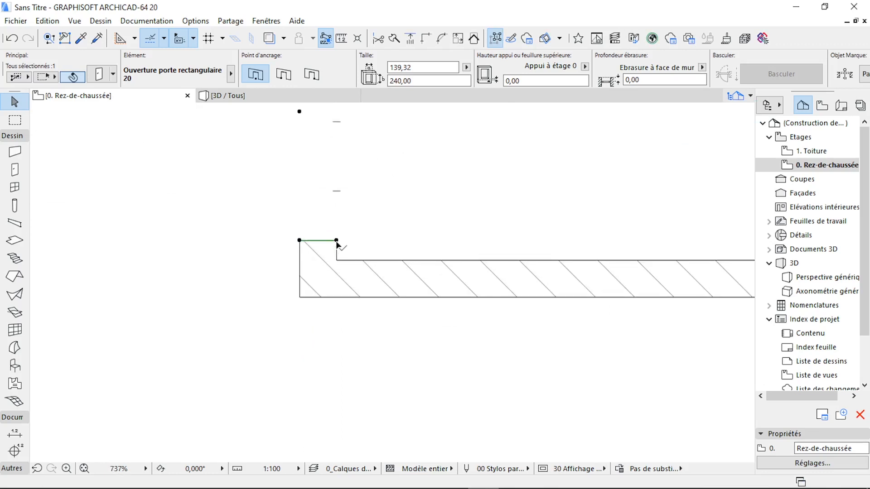
pyautogui.click(336, 240)
pyautogui.press('Escape')
pyautogui.scroll(-4, 316, 320)
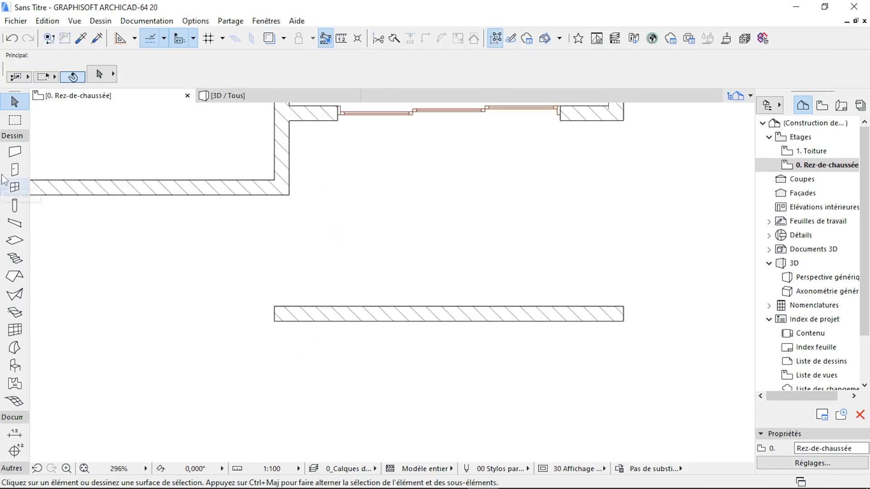
# Set the empty rectangular opening's width to 300 and place one at the middle of the bottom room's lower wall
pyautogui.click(14, 169)
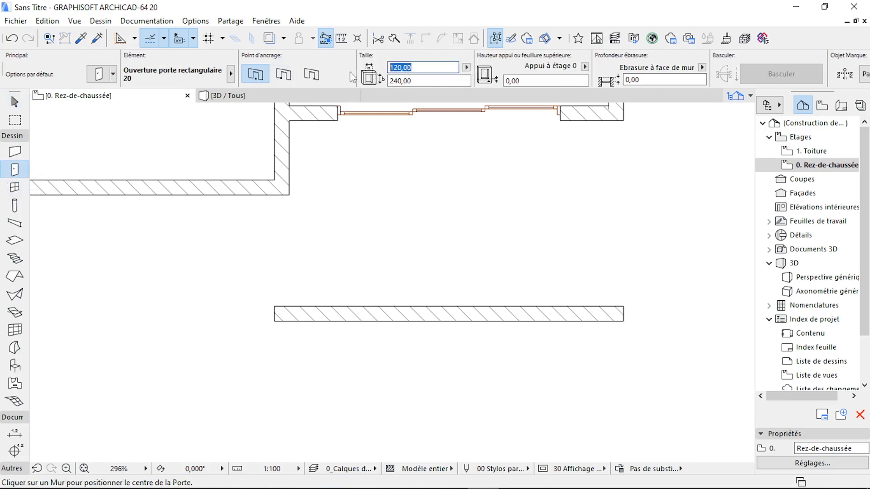
pyautogui.write('300')
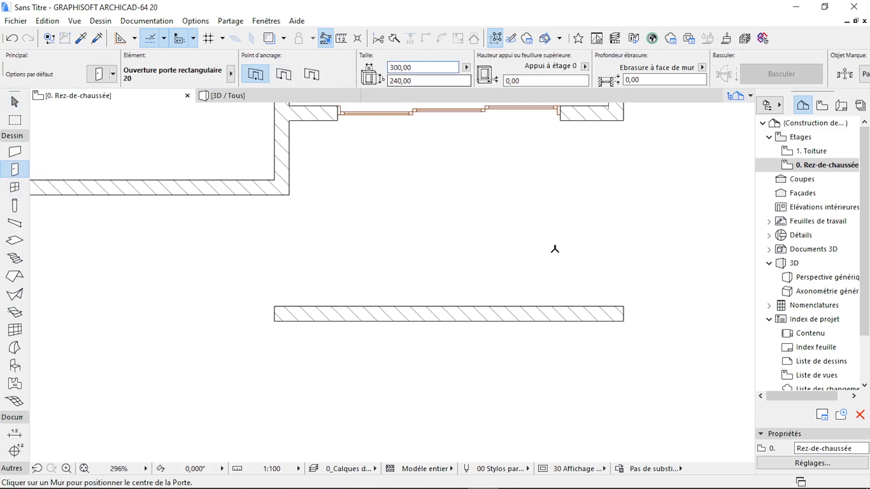
pyautogui.click(449, 298)
pyautogui.click(445, 387)
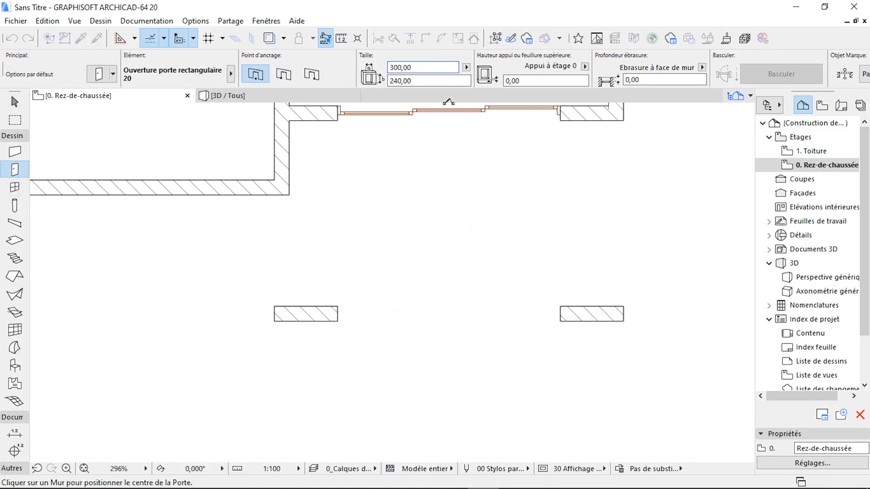
# Select the walls around the bottom porch in the 3D view and lower their height below the house walls
pyautogui.click(308, 100)
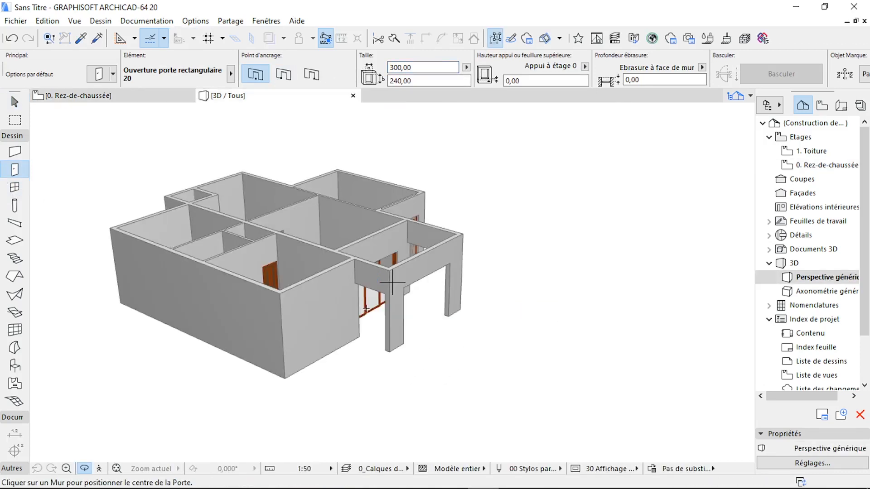
pyautogui.keyDown('shift'); pyautogui.moveTo(597, 392); pyautogui.dragTo(344, 366, button='middle'); pyautogui.keyUp('shift')
pyautogui.moveTo(412, 391); pyautogui.dragTo(426, 272)
pyautogui.scroll(3, 494, 279)
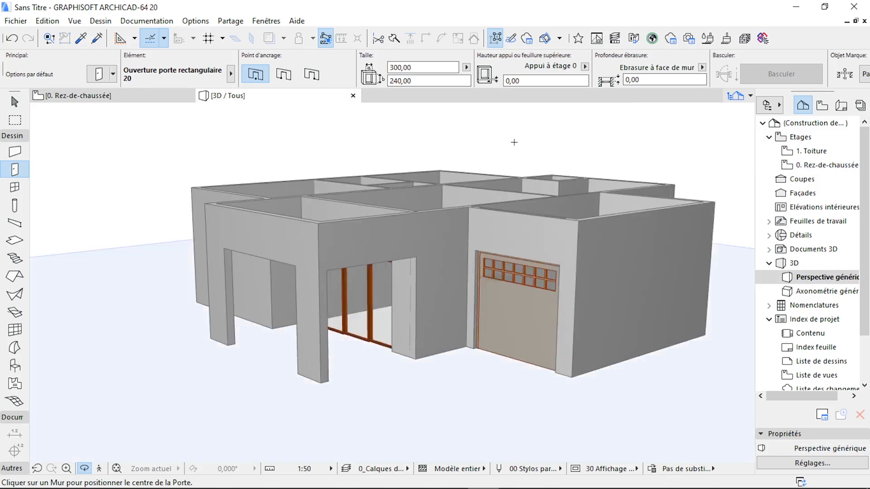
pyautogui.press('Escape')
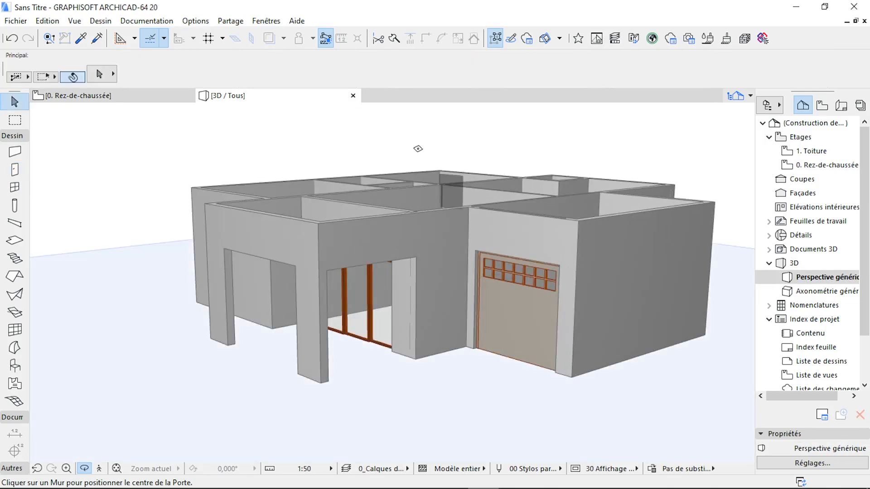
pyautogui.click(365, 253)
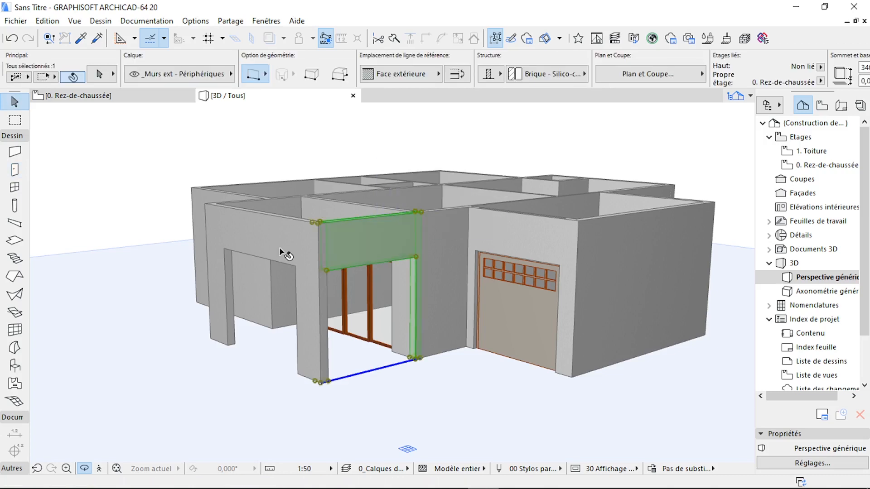
pyautogui.keyDown('shift'); pyautogui.moveTo(285, 310); pyautogui.dragTo(273, 288, button='middle'); pyautogui.keyUp('shift')
pyautogui.keyDown('shift'); pyautogui.click(274, 281); pyautogui.keyUp('shift')
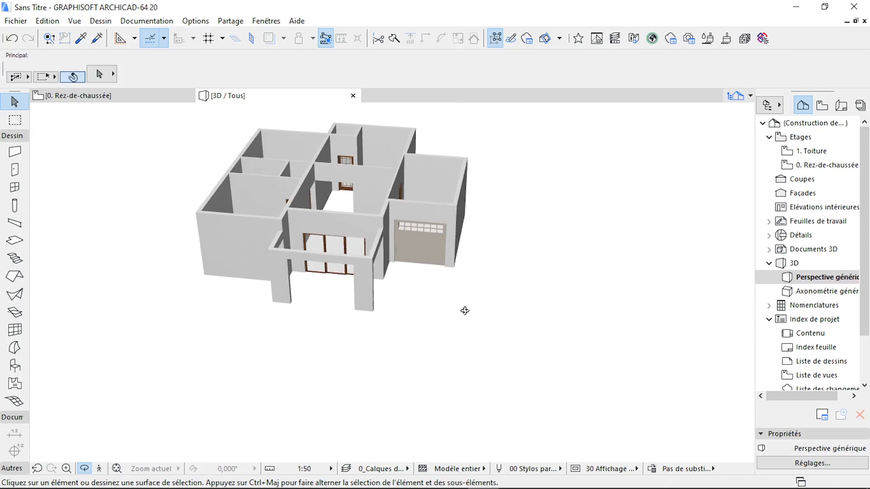
# Inspect the interior doors and wall openings in the 3D view and return to the upper part of the ground-floor plan
pyautogui.keyDown('shift'); pyautogui.moveTo(463, 311); pyautogui.dragTo(199, 220, button='middle'); pyautogui.keyUp('shift')
pyautogui.scroll(6, 199, 220)
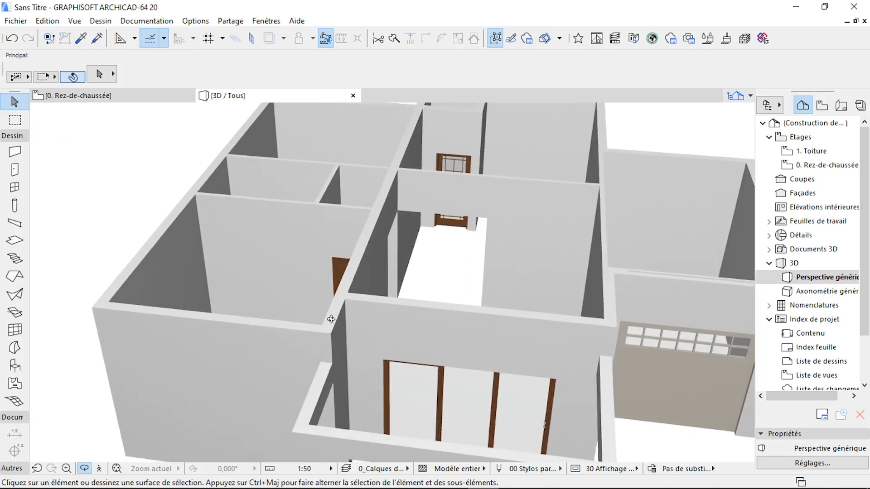
pyautogui.scroll(-5, 319, 312)
pyautogui.scroll(6, 605, 202)
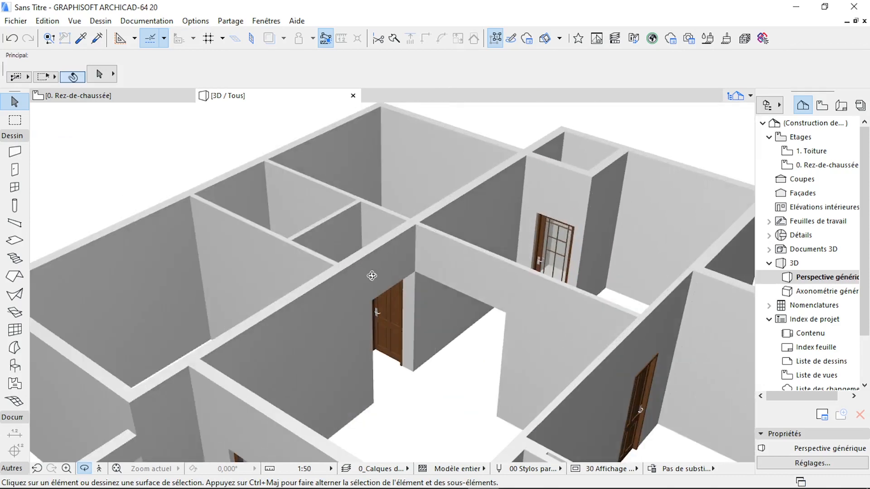
pyautogui.click(151, 96)
pyautogui.scroll(-10, 523, 348)
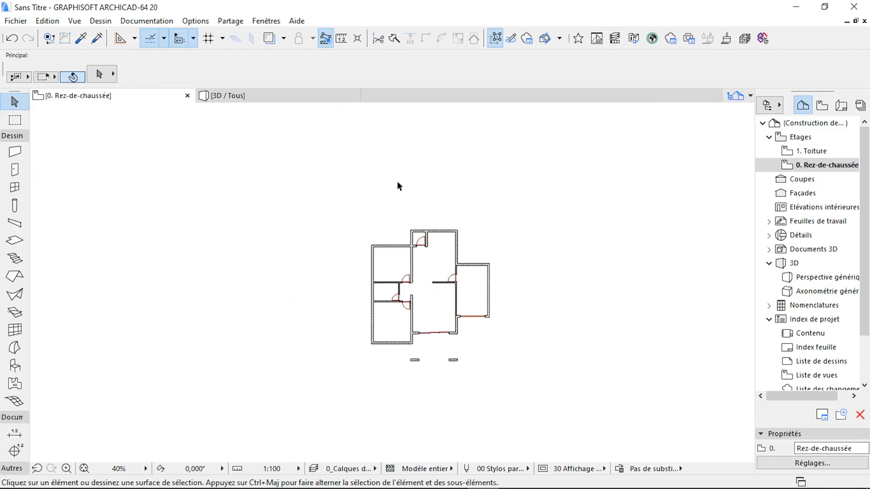
pyautogui.scroll(2, 453, 255)
pyautogui.scroll(5, 453, 255)
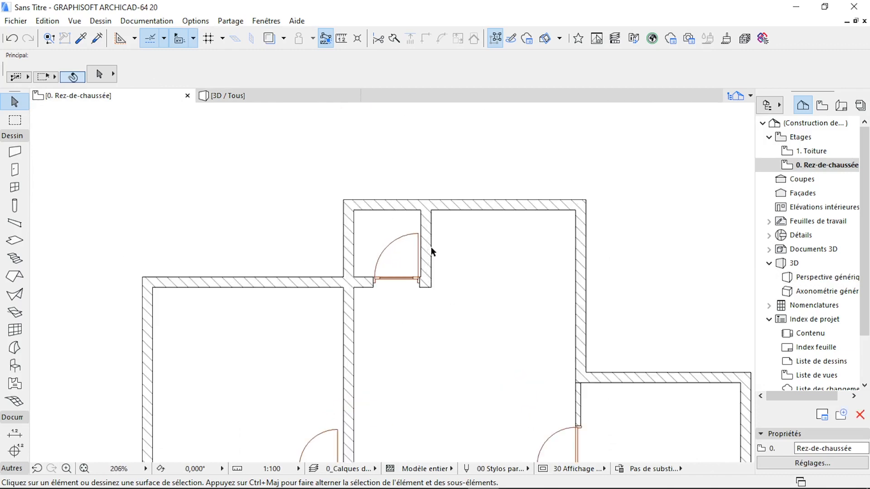
# Set the empty opening's width to 100 and place one in the left wall of the small entrance room
pyautogui.click(15, 169)
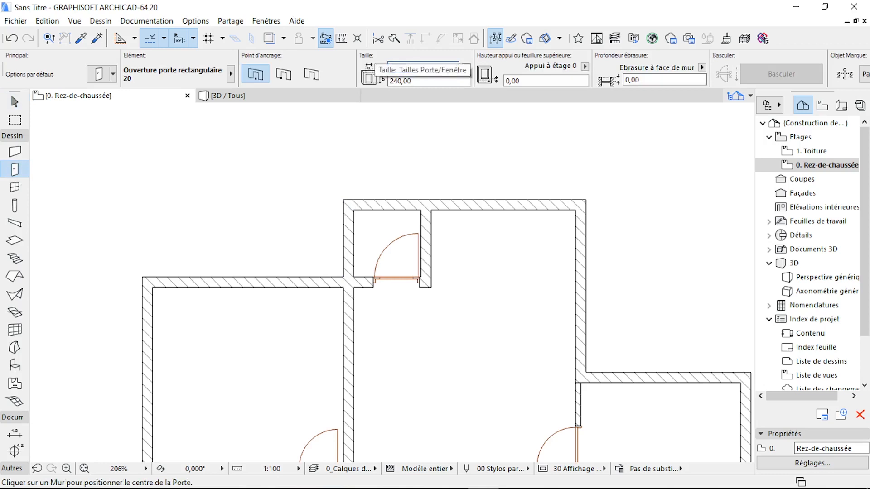
pyautogui.scroll(3, 358, 268)
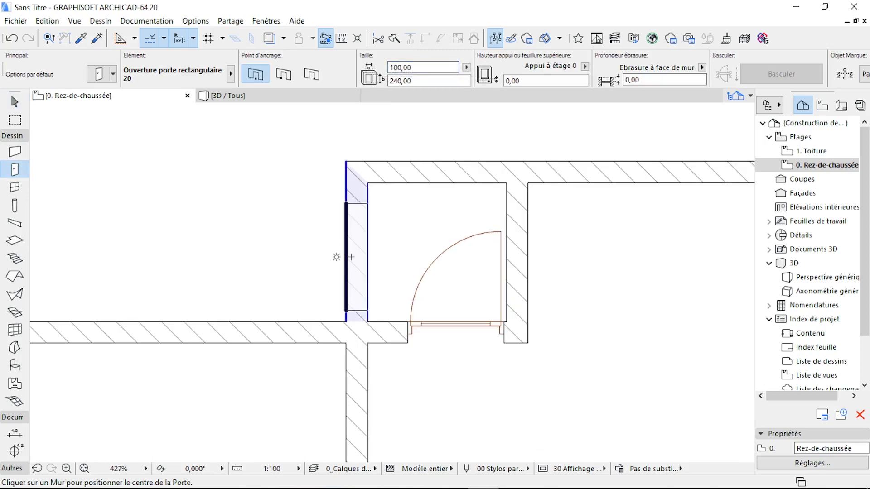
pyautogui.click(339, 245)
pyautogui.click(245, 257)
pyautogui.press('Escape')
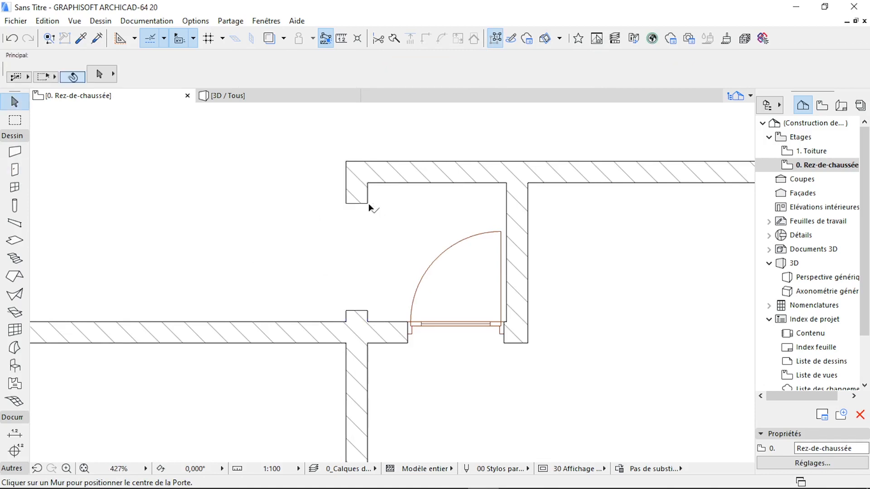
# Stretch both edges of the entrance room's left-wall opening to the adjoining walls' inner faces, for a total width of 130
pyautogui.click(368, 204)
pyautogui.click(368, 203)
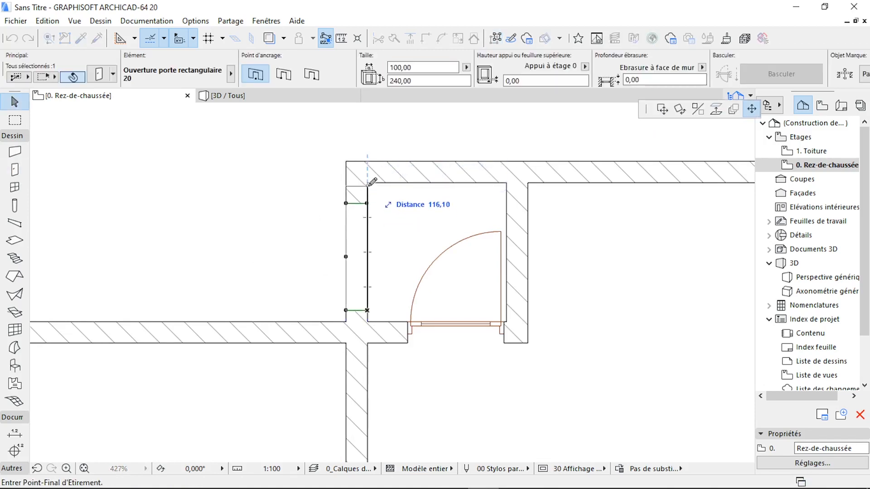
pyautogui.click(368, 183)
pyautogui.scroll(5, 363, 321)
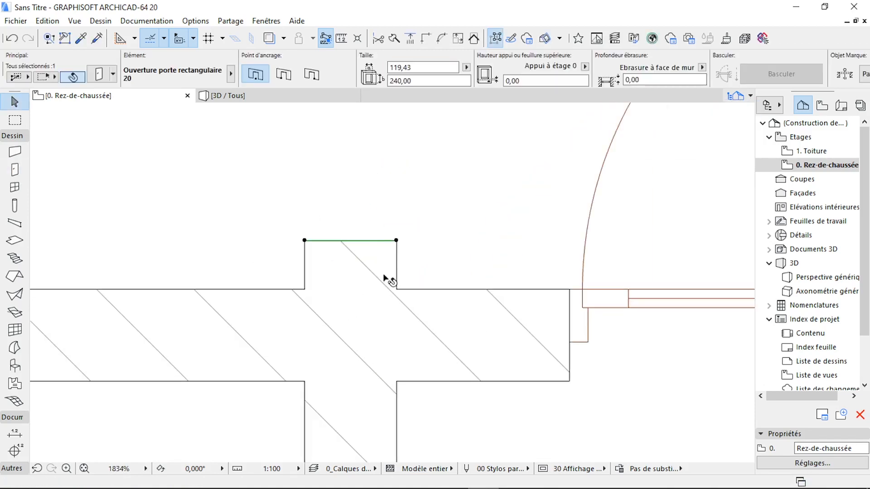
pyautogui.click(396, 242)
pyautogui.click(403, 287)
pyautogui.scroll(-3, 299, 329)
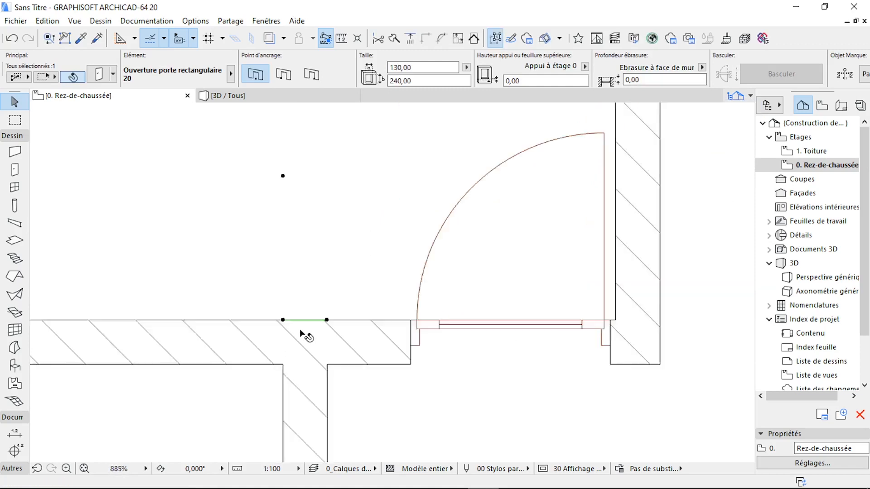
pyautogui.scroll(-3, 300, 329)
pyautogui.press('Escape')
# Place a 100-wide empty rectangular opening in the entrance room's top wall, beside the right partition
pyautogui.click(15, 169)
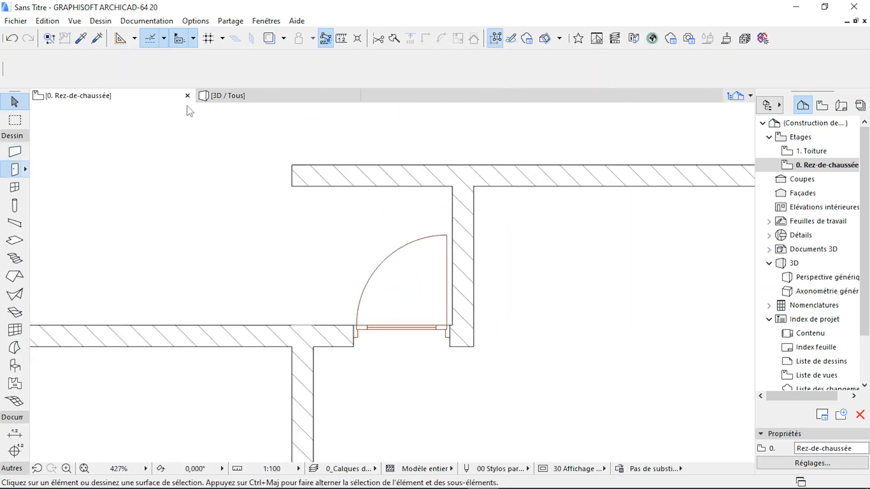
pyautogui.click(397, 171)
pyautogui.click(407, 126)
pyautogui.scroll(5, 454, 154)
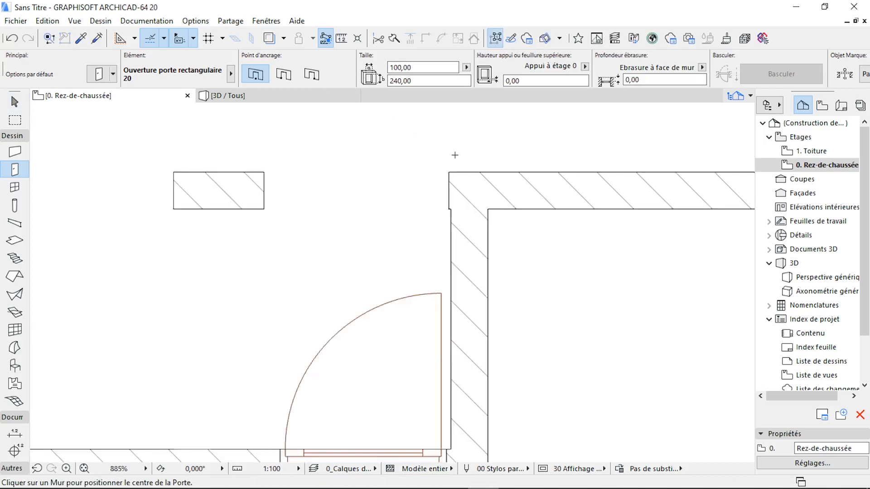
pyautogui.press('Escape')
# Stretch the top-wall opening's right edge to the partition's left face and its left edge outward for a total width of 110
pyautogui.click(440, 270)
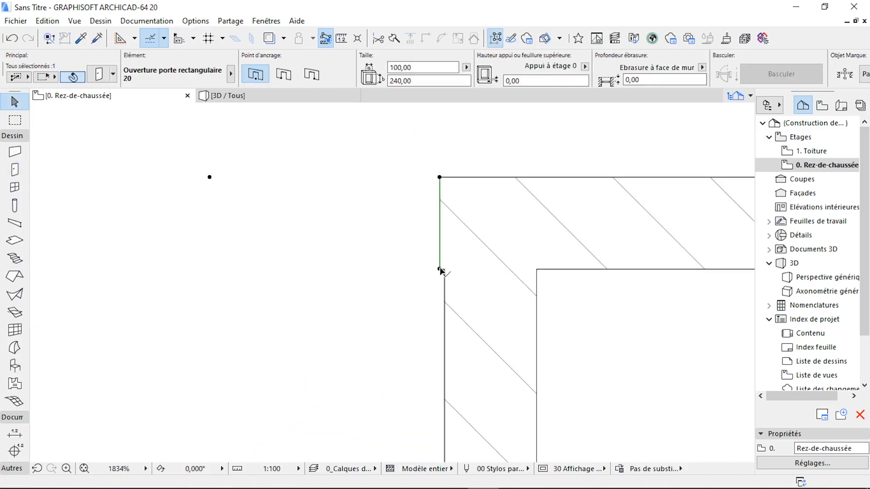
pyautogui.click(440, 270)
pyautogui.click(447, 268)
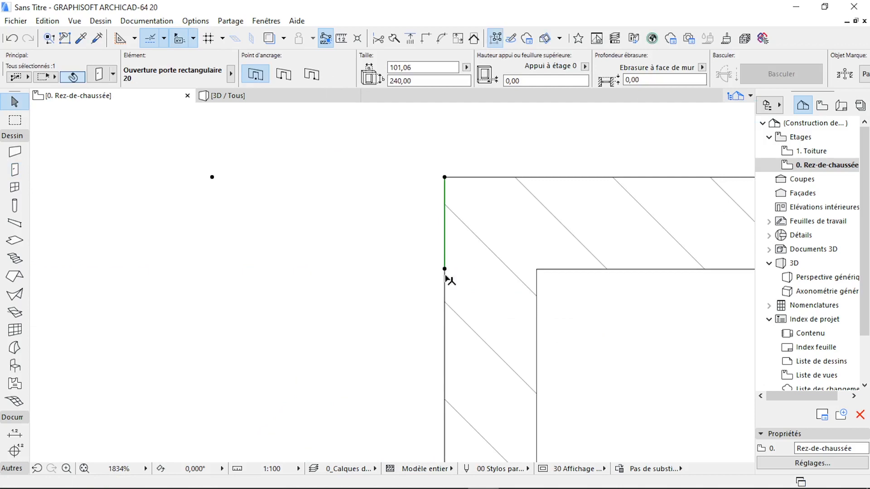
pyautogui.scroll(-2, 439, 339)
pyautogui.click(386, 250)
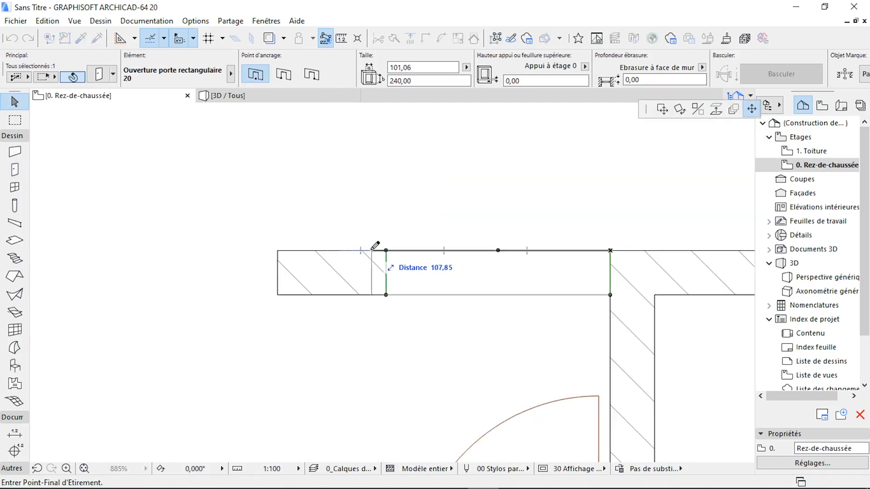
pyautogui.press('Escape')
pyautogui.press('Escape')
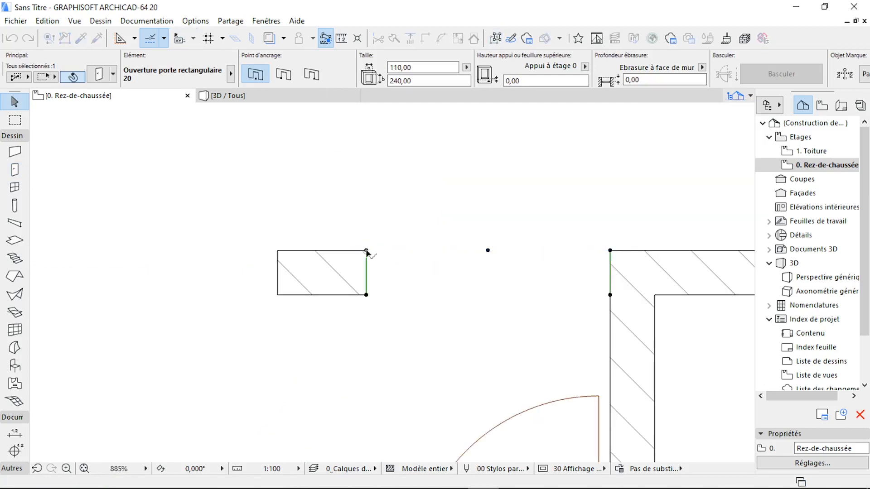
# Inspect the entrance openings in the 3D view from several sides and return to the whole ground-floor plan
pyautogui.click(303, 95)
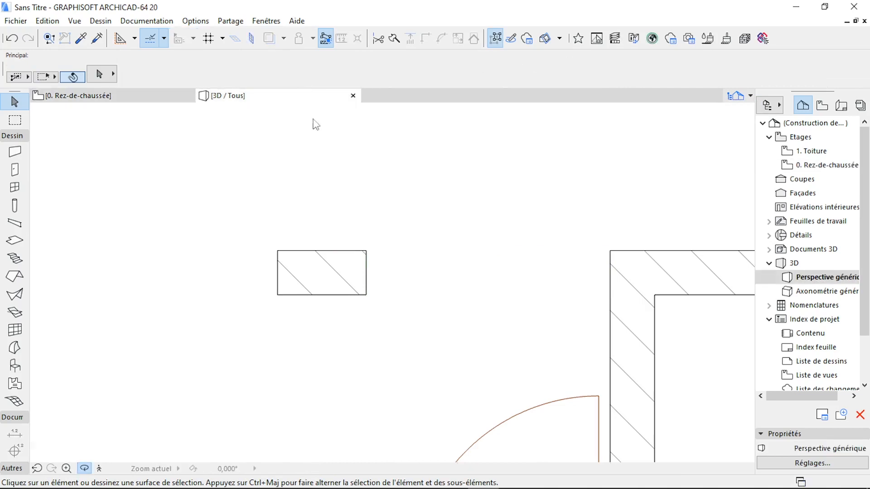
pyautogui.scroll(-6, 413, 312)
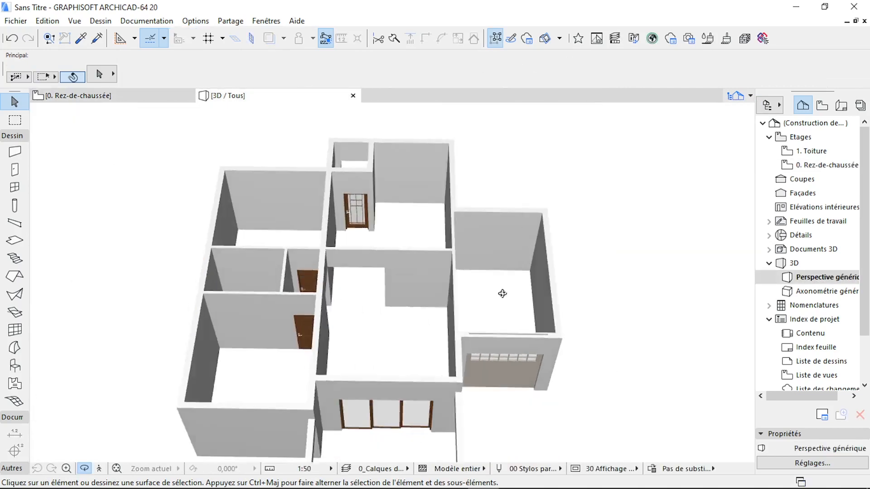
pyautogui.moveTo(500, 293); pyautogui.dragTo(423, 361)
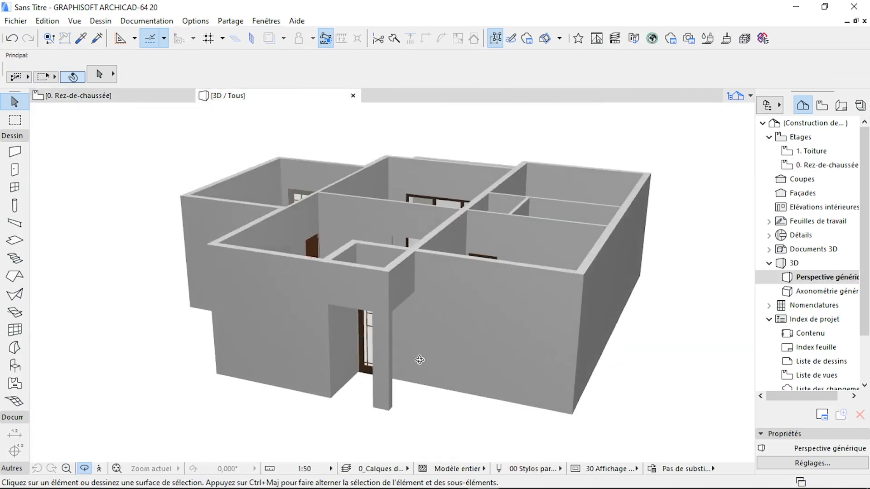
pyautogui.scroll(3, 415, 222)
pyautogui.scroll(-3, 414, 222)
pyautogui.moveTo(422, 290); pyautogui.dragTo(300, 389)
pyautogui.press('F2')
pyautogui.scroll(-10, 293, 208)
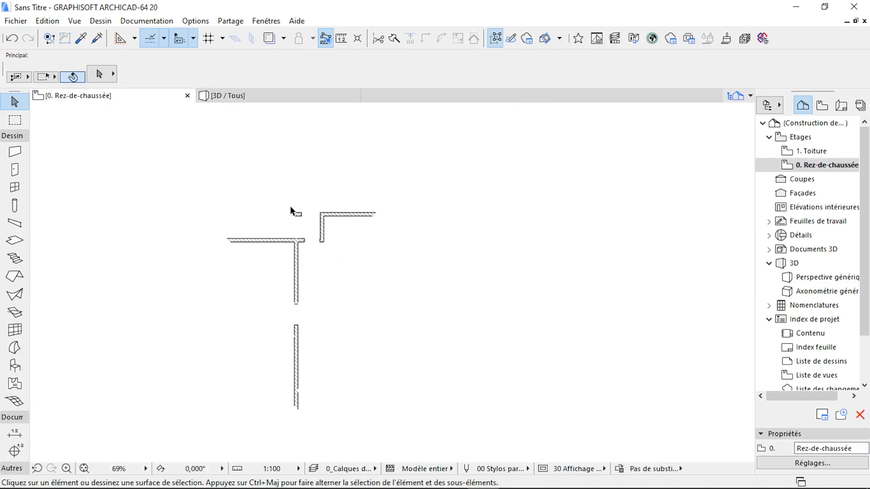
pyautogui.scroll(-5, 308, 218)
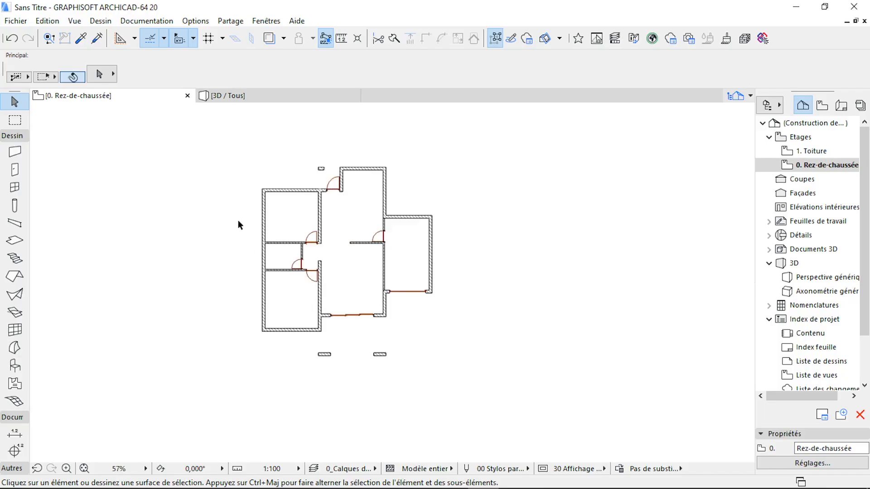
pyautogui.scroll(4, 226, 231)
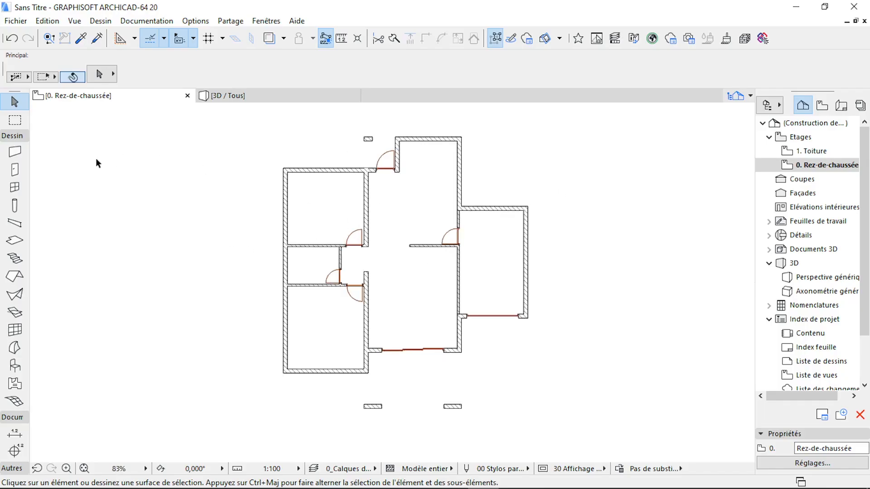
# Choose Fenêtre coulissante 2 vantaux 20 as the default window and set its width to 200 and its sill height to 70
pyautogui.click(15, 187)
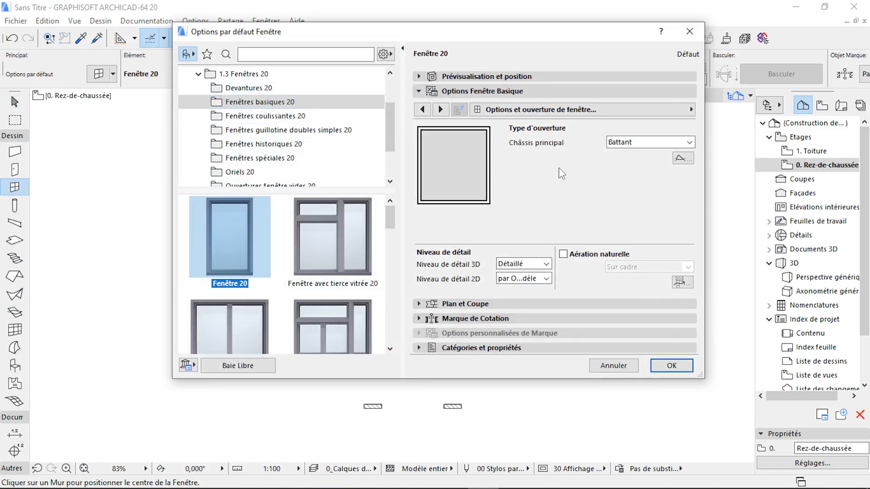
pyautogui.click(310, 118)
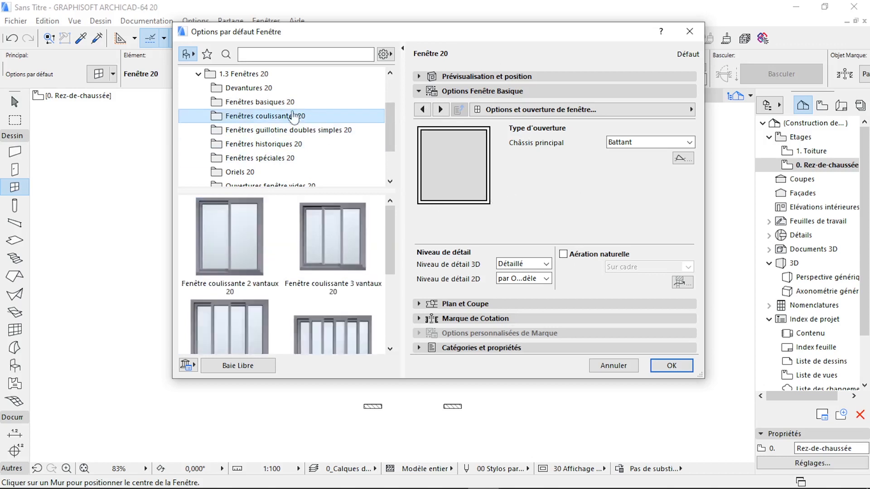
pyautogui.click(251, 241)
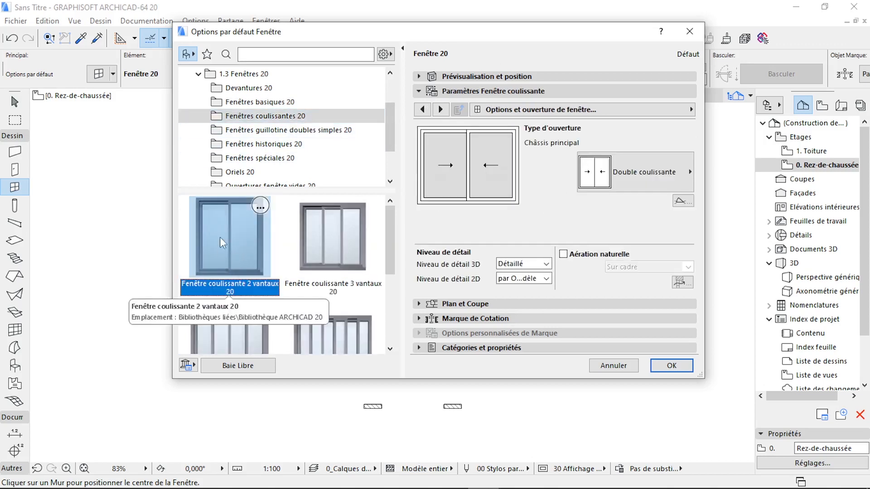
pyautogui.click(444, 76)
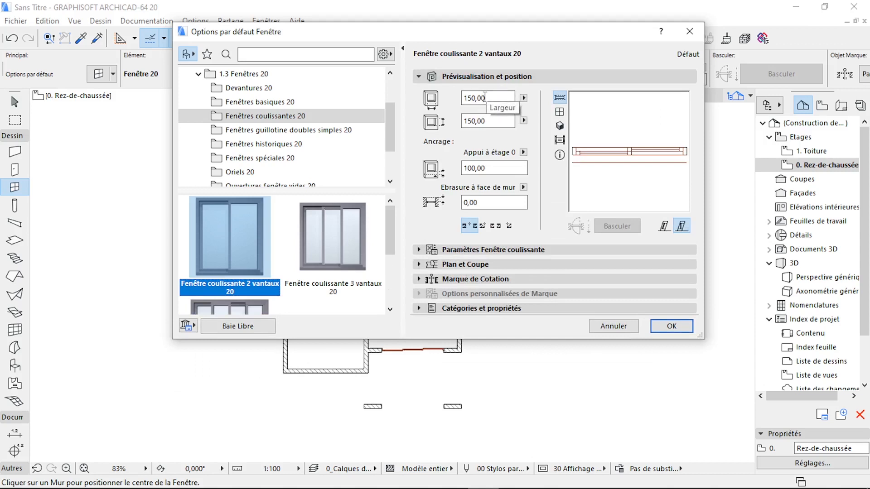
pyautogui.click(485, 97)
pyautogui.write('2')
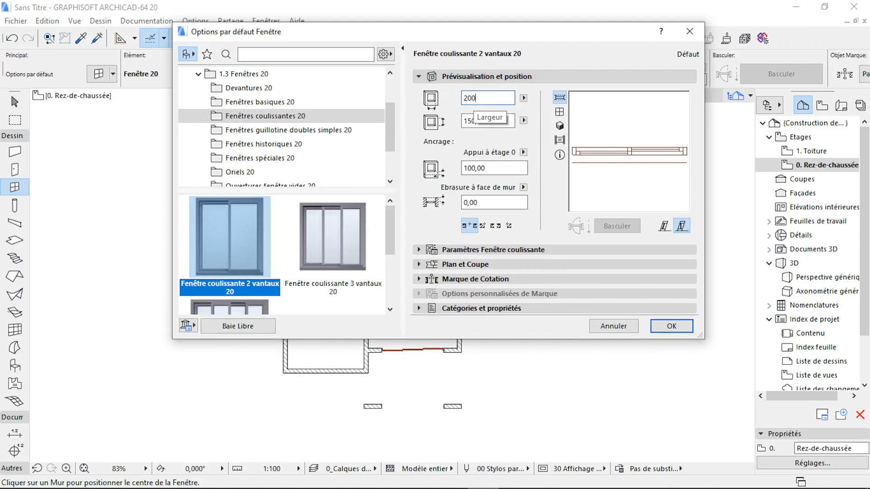
pyautogui.click(478, 121)
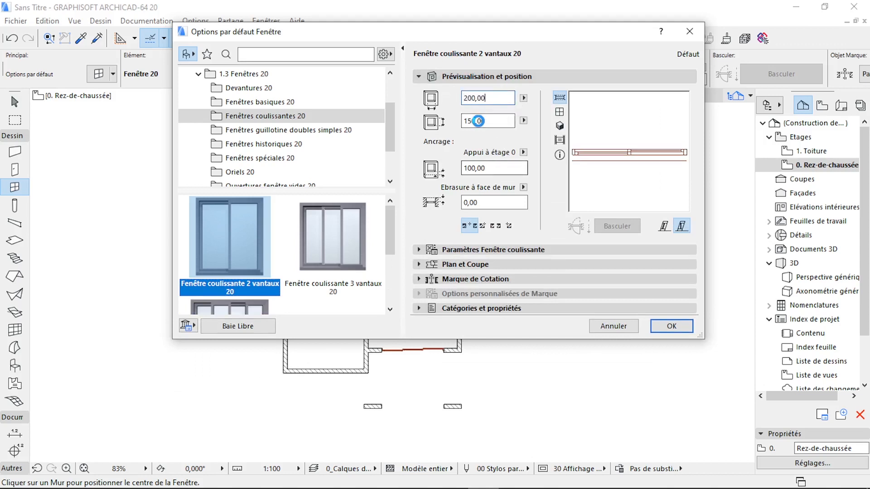
pyautogui.click(500, 167)
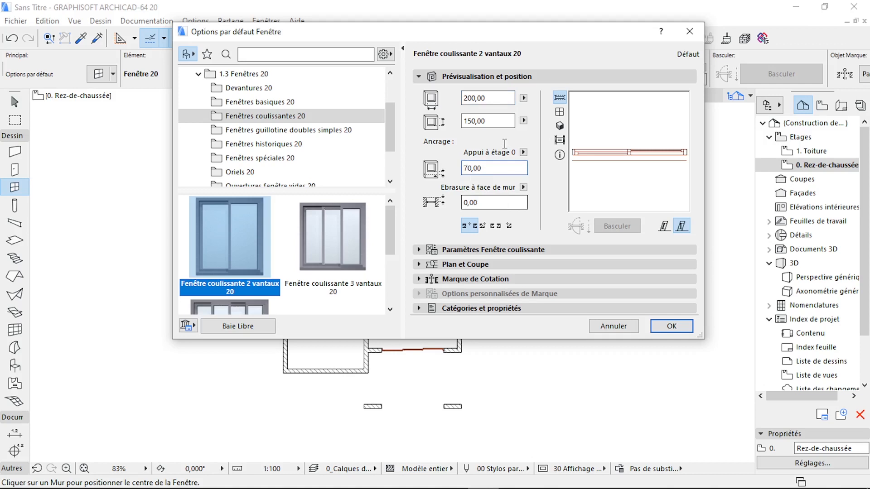
pyautogui.press('Tab')
# Make the window's frame and sash surfaces uniform, assign Bois - Noyer horizontal, and accept the default window settings
pyautogui.click(513, 250)
pyautogui.click(589, 111)
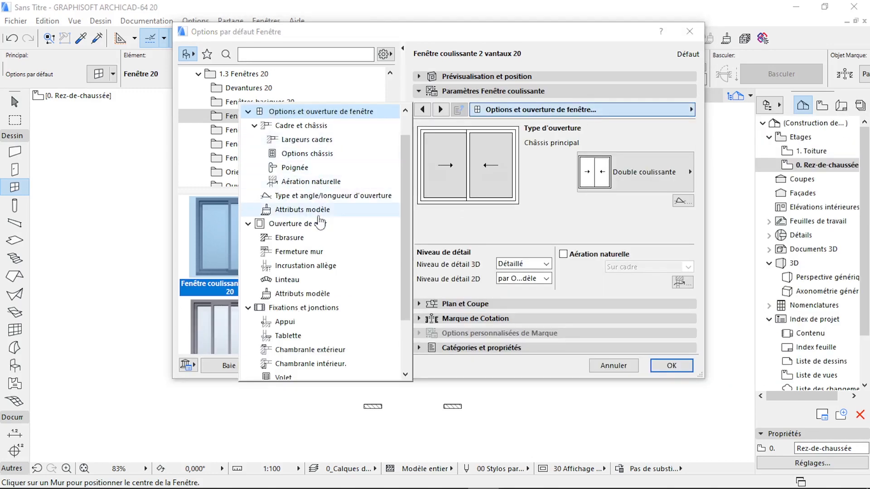
pyautogui.click(317, 210)
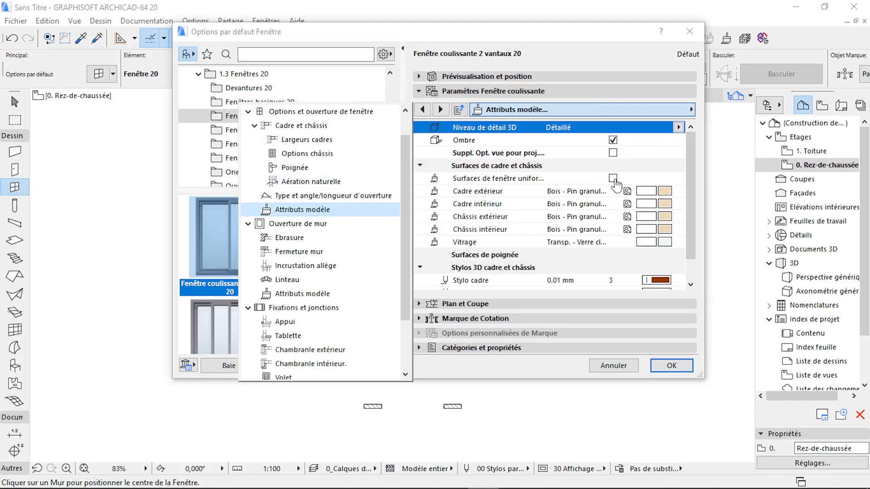
pyautogui.click(612, 178)
pyautogui.click(617, 191)
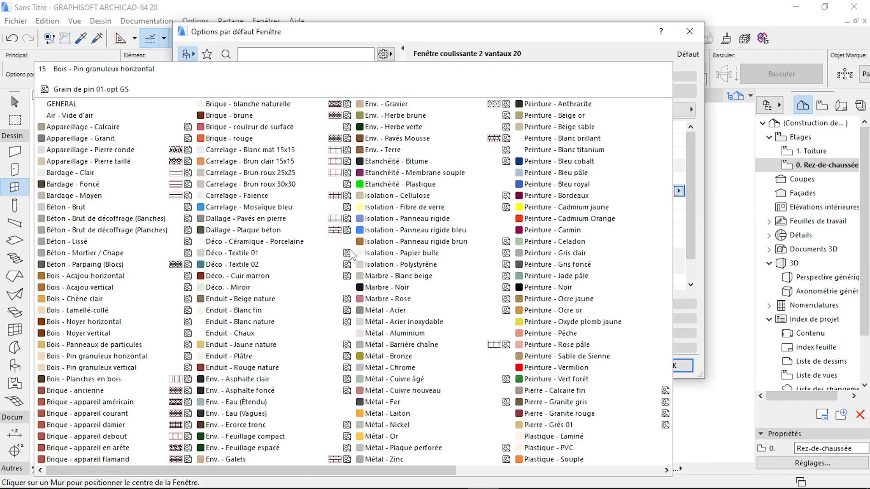
pyautogui.click(103, 323)
pyautogui.click(670, 365)
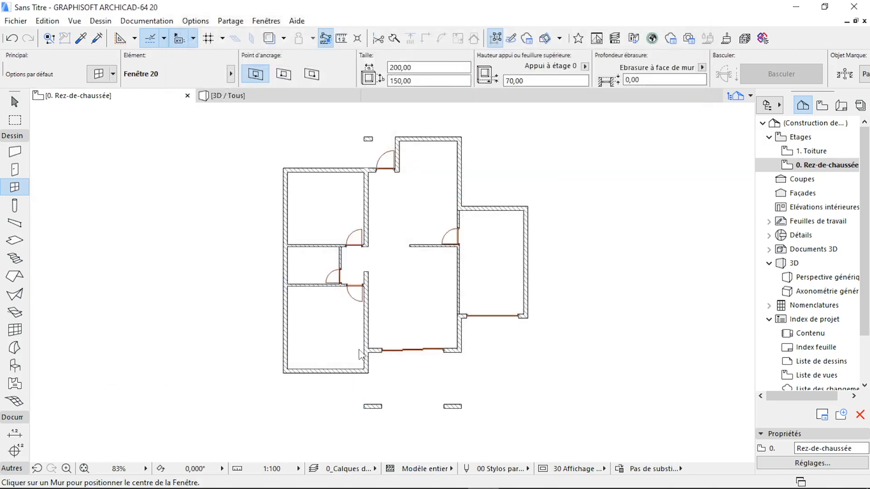
# Place a 200-wide sliding window at the middle of the lower-left room's bottom wall, opening outward
pyautogui.scroll(5, 316, 379)
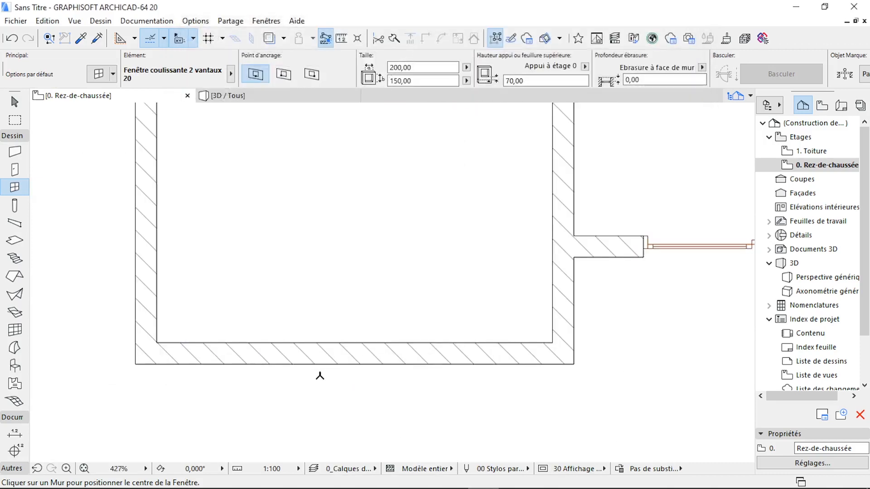
pyautogui.click(354, 343)
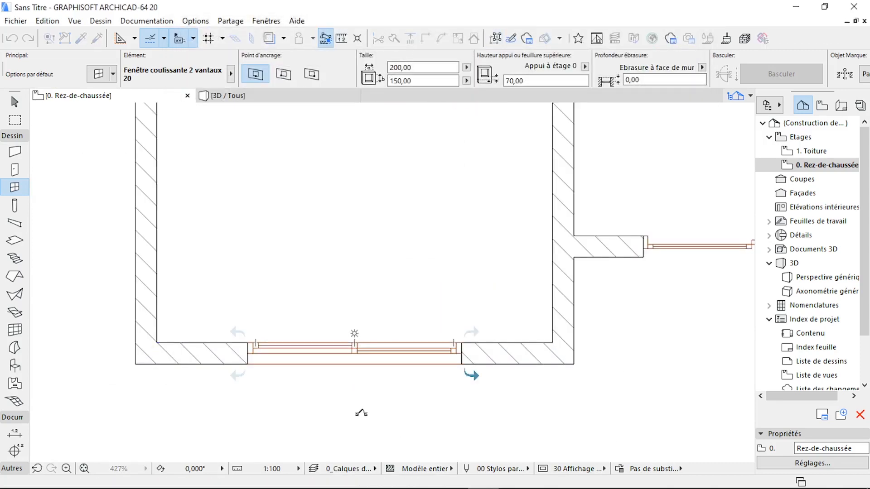
pyautogui.click(361, 413)
pyautogui.scroll(-6, 299, 398)
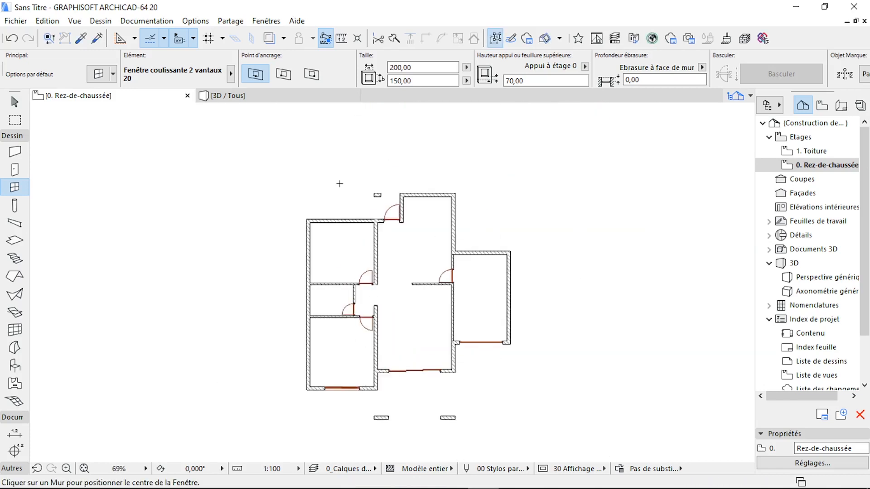
# Place a 200-wide sliding window at the middle of the upper-left room's top wall
pyautogui.scroll(4, 340, 194)
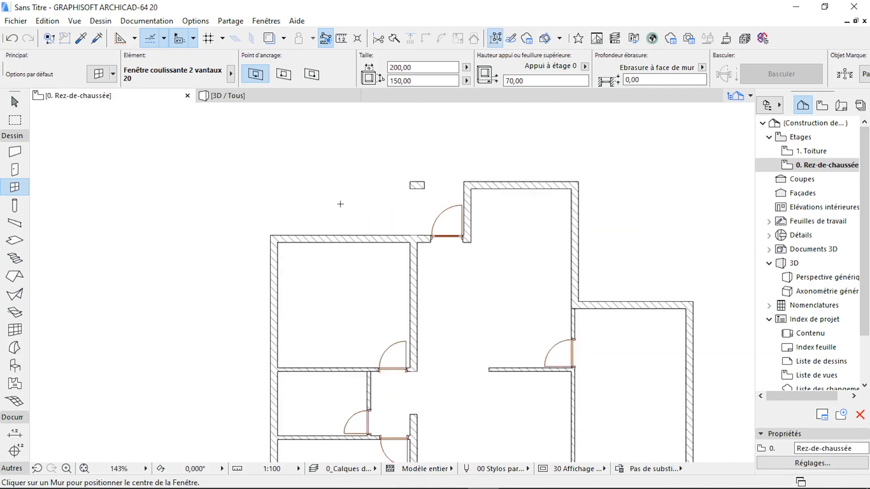
pyautogui.click(352, 280)
pyautogui.click(365, 178)
pyautogui.scroll(-4, 235, 210)
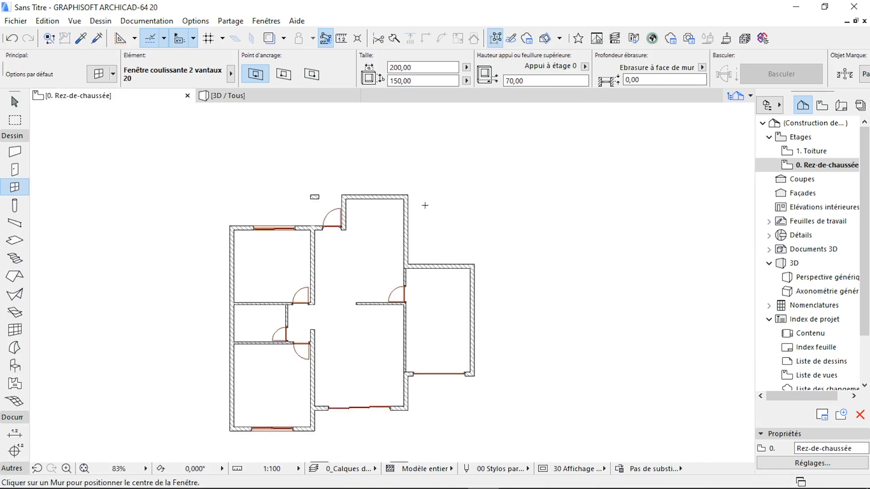
# Place a 200-wide sliding window in the upper central room's right exterior wall, just above the garage's top wall
pyautogui.scroll(5, 408, 238)
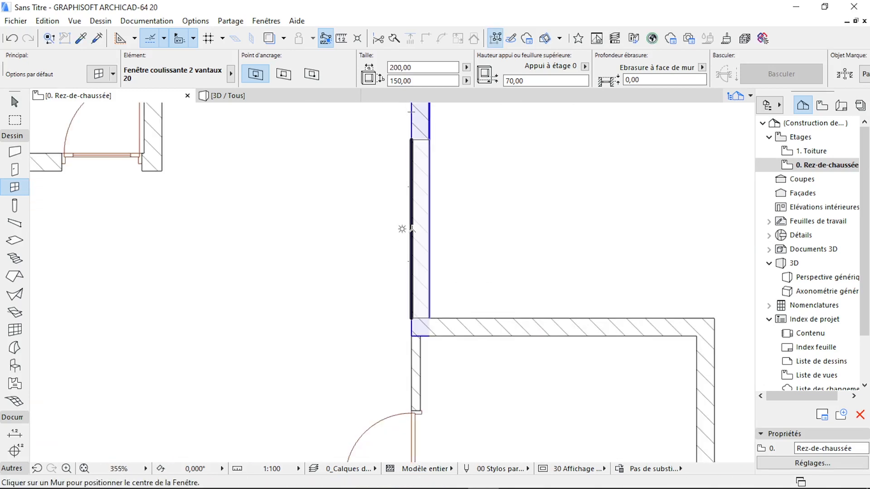
pyautogui.click(411, 229)
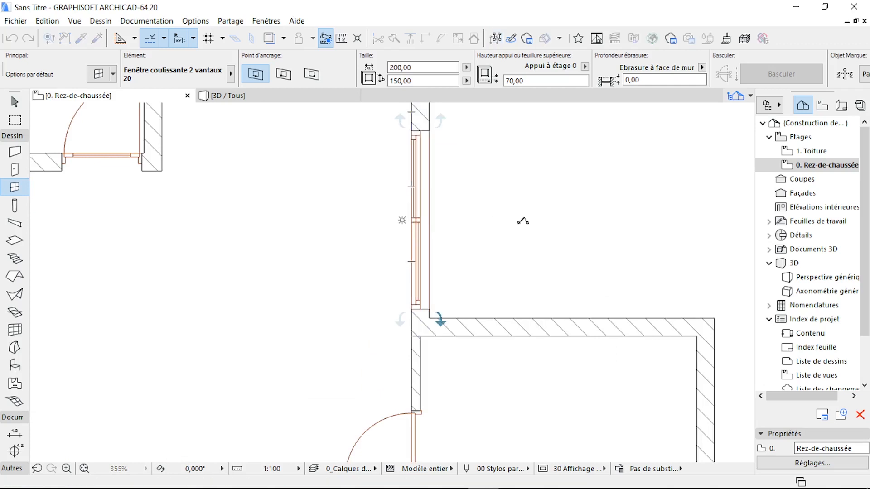
pyautogui.click(521, 233)
pyautogui.press('Escape')
# Move that window down so its lower outer corner meets the corner with the garage's top wall
pyautogui.click(430, 309)
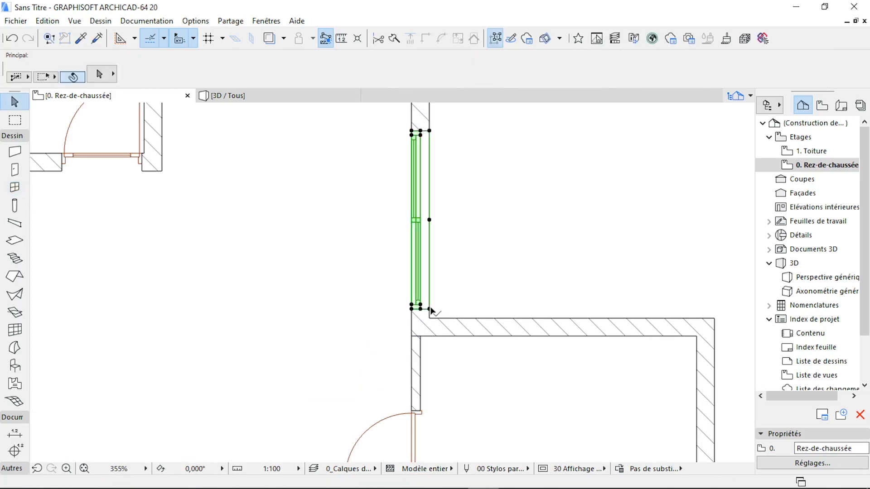
pyautogui.hotkey('ctrl', 'd')
pyautogui.scroll(5, 424, 338)
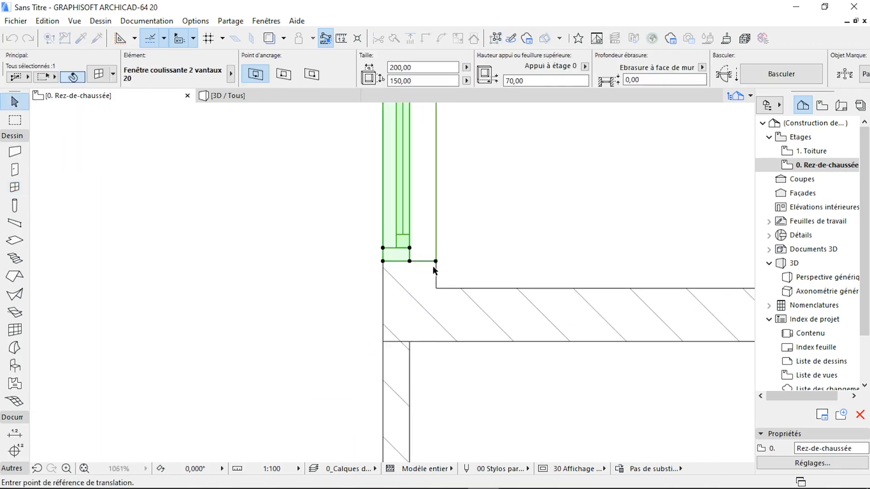
pyautogui.click(435, 261)
pyautogui.click(436, 288)
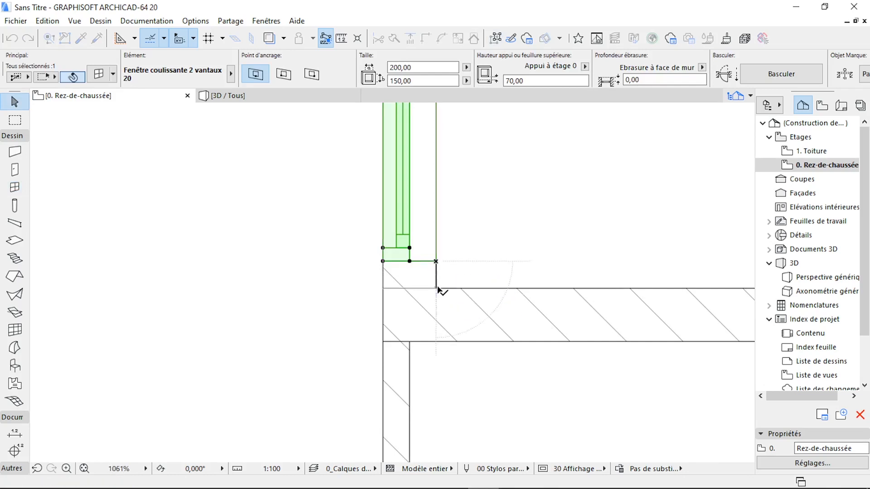
pyautogui.click(459, 246)
# Set the window width to 120 and place one in the living room's short right wall below the garage
pyautogui.scroll(-11, 426, 289)
pyautogui.press('w')
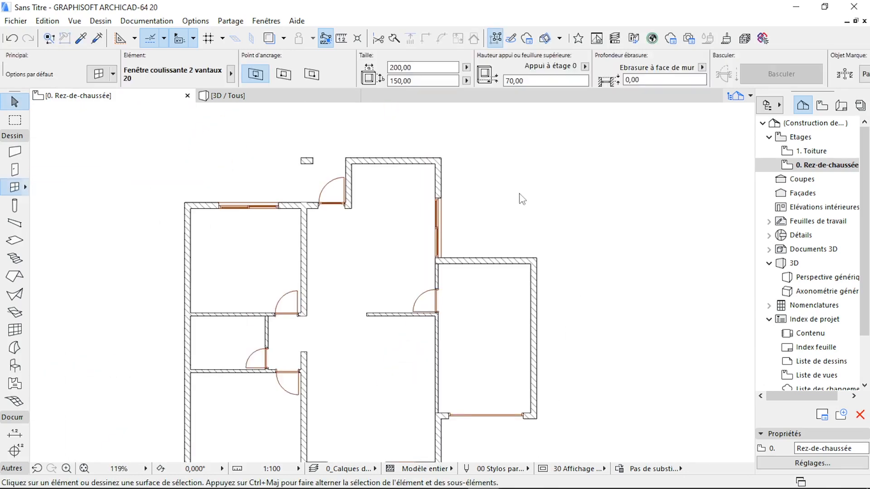
pyautogui.scroll(-3, 519, 195)
pyautogui.scroll(-2, 494, 158)
pyautogui.scroll(8, 484, 287)
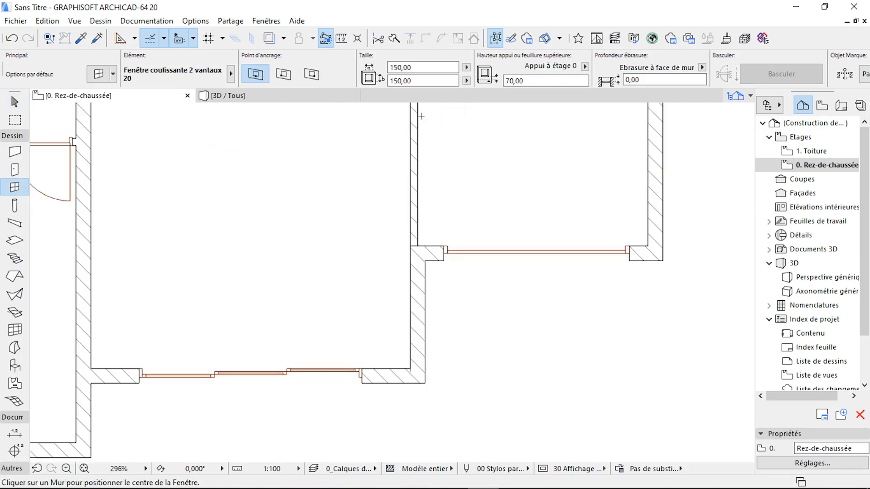
pyautogui.click(420, 67)
pyautogui.click(414, 309)
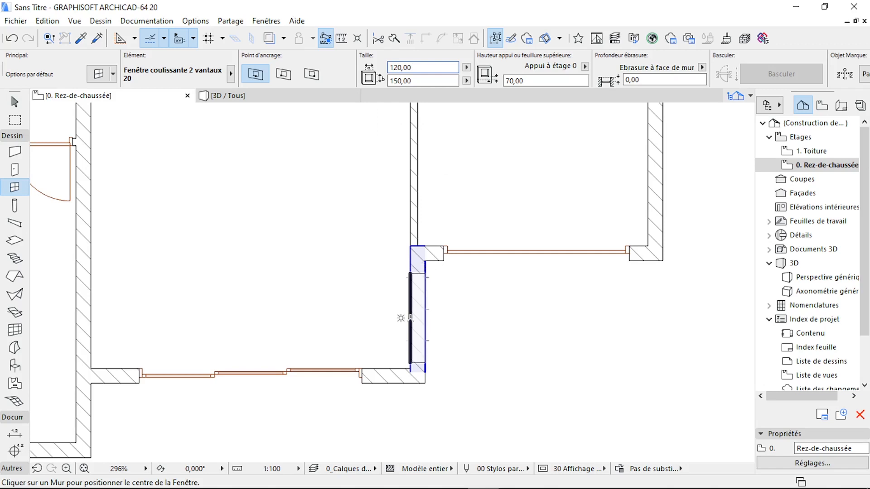
pyautogui.click(410, 318)
pyautogui.scroll(-5, 434, 302)
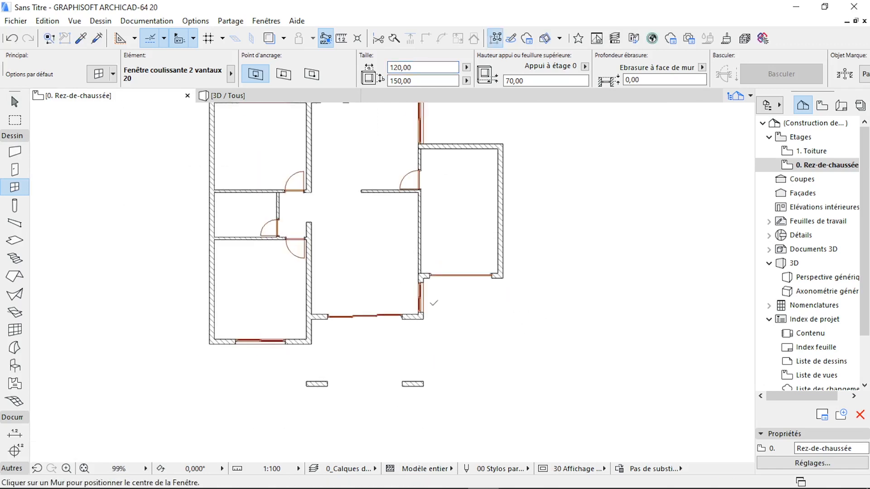
# Place a sliding window 100 wide and 70 high, with a 150 sill height, in the small left room's exterior wall
pyautogui.scroll(4, 341, 264)
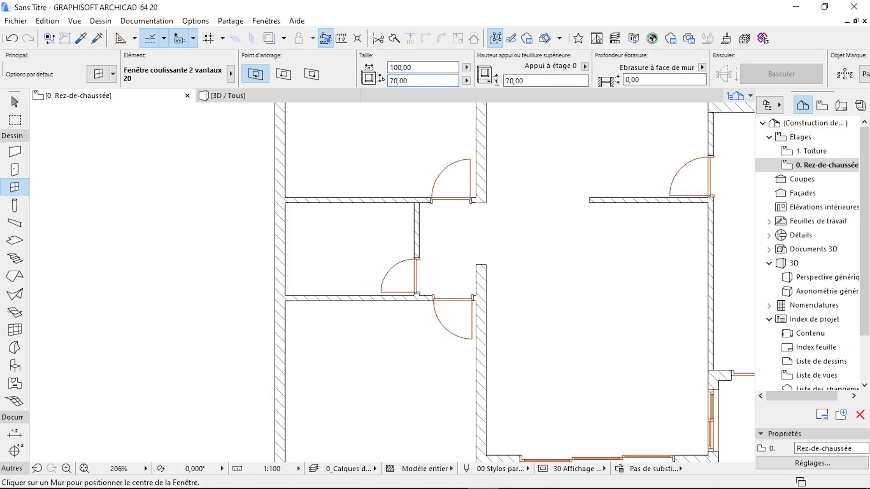
pyautogui.write('15')
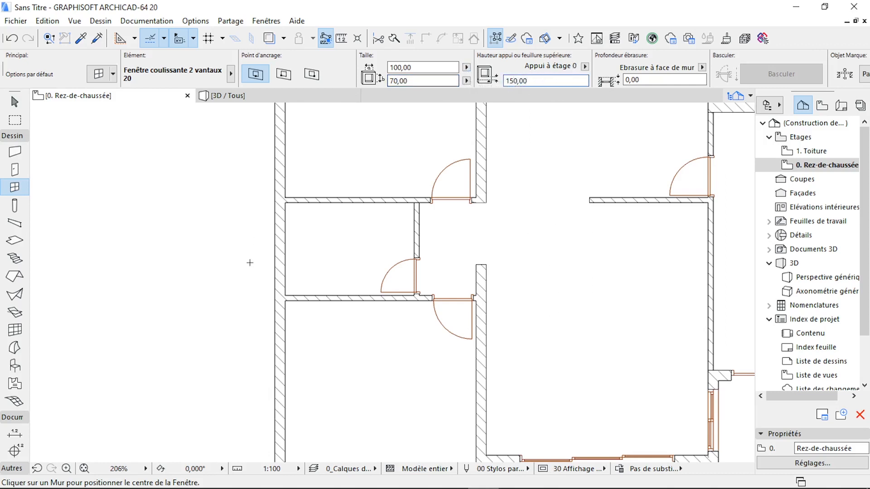
pyautogui.scroll(3, 262, 250)
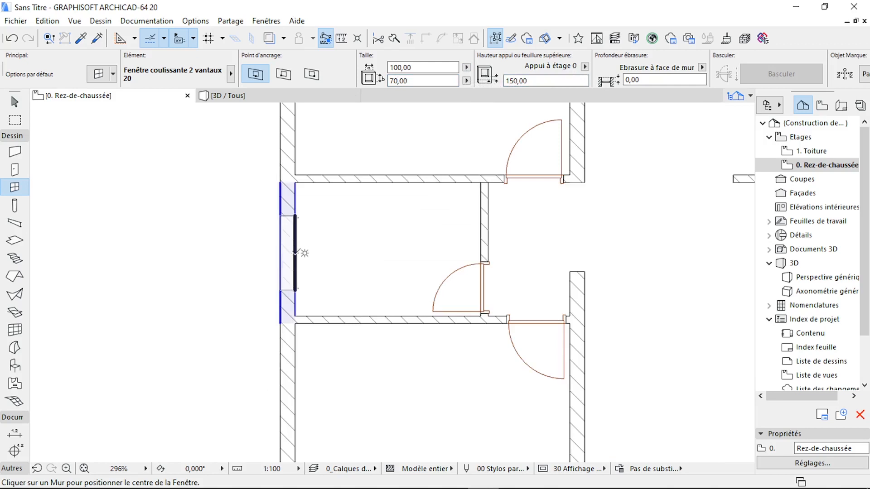
pyautogui.click(296, 252)
pyautogui.click(203, 259)
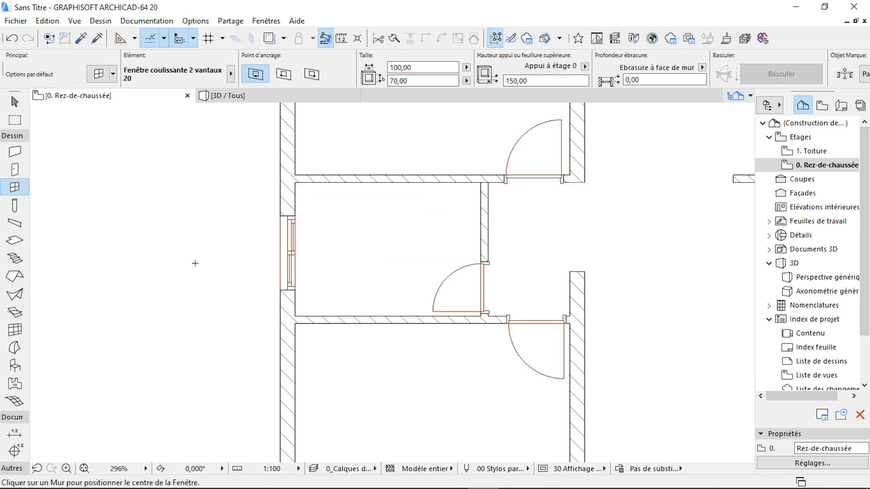
# Inspect the placed windows in the 3D view from several sides and return to the ground-floor plan
pyautogui.press('F3')
pyautogui.keyDown('shift'); pyautogui.moveTo(471, 325); pyautogui.dragTo(392, 363, button='middle'); pyautogui.keyUp('shift')
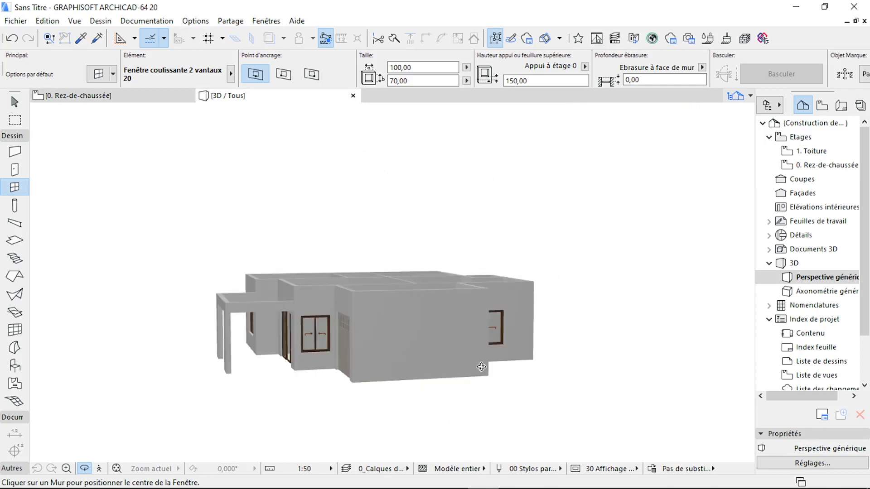
pyautogui.keyDown('shift'); pyautogui.moveTo(481, 366); pyautogui.dragTo(398, 349, button='middle'); pyautogui.keyUp('shift')
pyautogui.scroll(4, 357, 345)
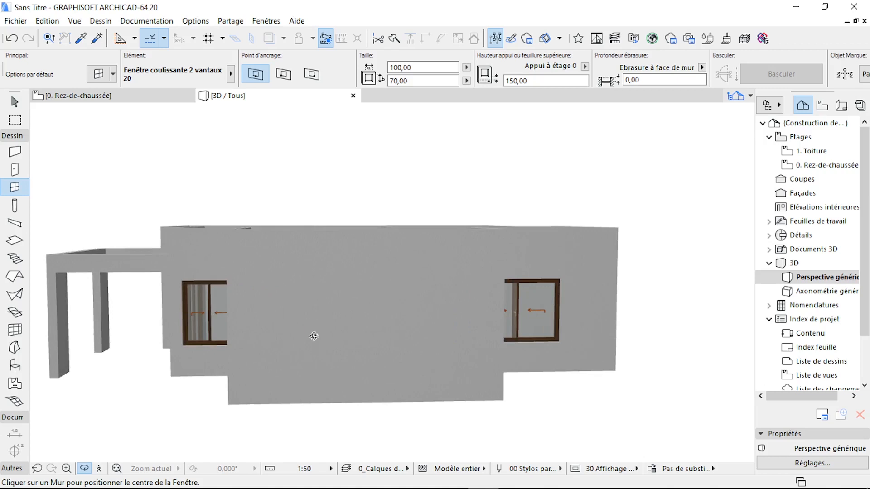
pyautogui.keyDown('shift'); pyautogui.moveTo(492, 324); pyautogui.dragTo(492, 324, button='middle'); pyautogui.keyUp('shift')
pyautogui.click(130, 98)
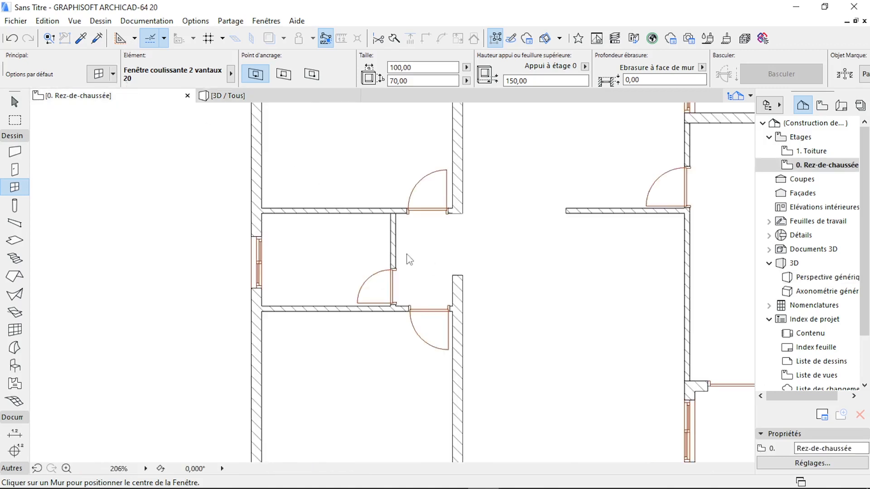
# Choose the rectangular empty window opening, Ouverture fenêtre rectangulaire 20, from Ouvertures fenêtre vides 20 as the default window type
pyautogui.scroll(-5, 287, 239)
pyautogui.scroll(5, 363, 233)
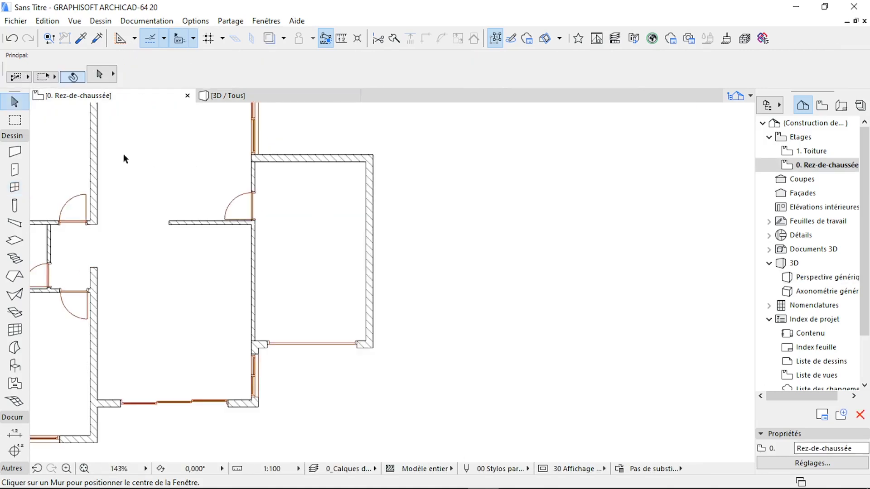
pyautogui.click(14, 101)
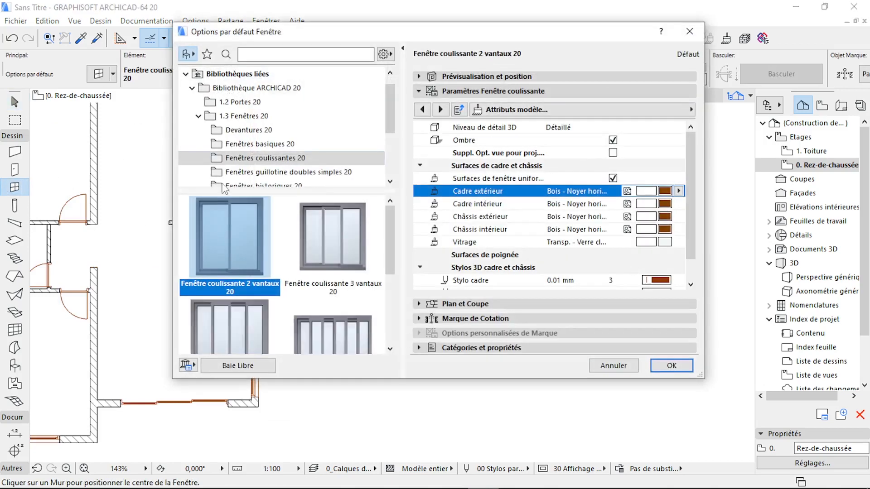
pyautogui.scroll(-2, 310, 133)
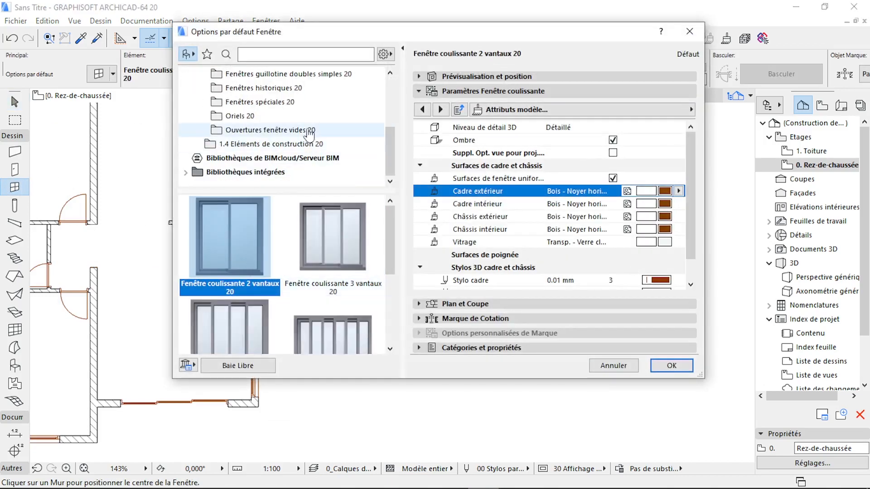
pyautogui.click(272, 131)
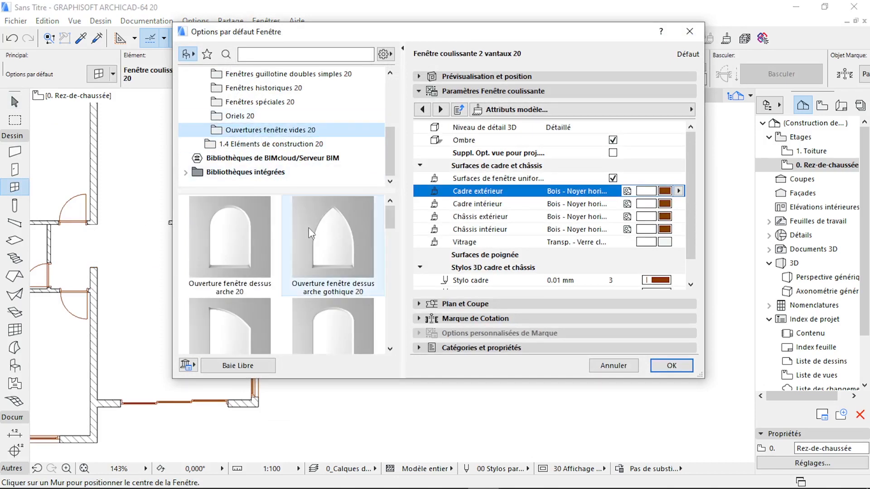
pyautogui.scroll(-3, 316, 243)
pyautogui.scroll(-1, 316, 244)
pyautogui.click(216, 252)
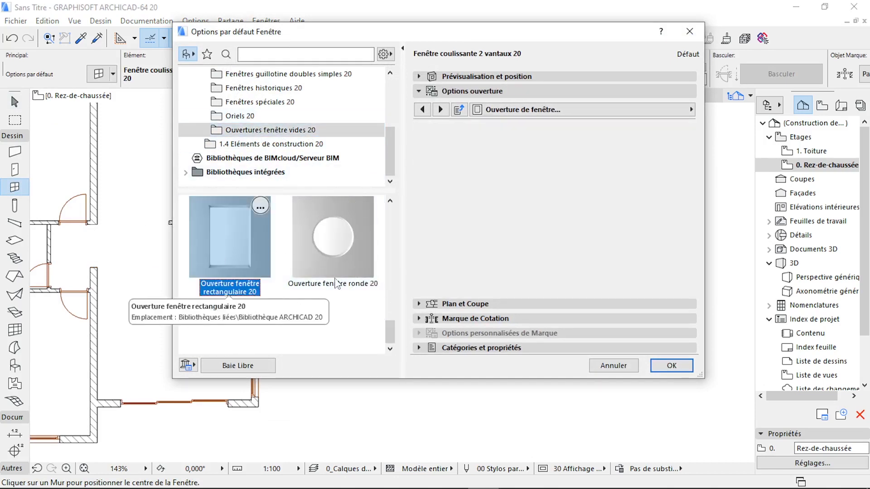
# Set the default rectangular opening to 25 wide and 250 high, with a 50 sill height
pyautogui.click(469, 78)
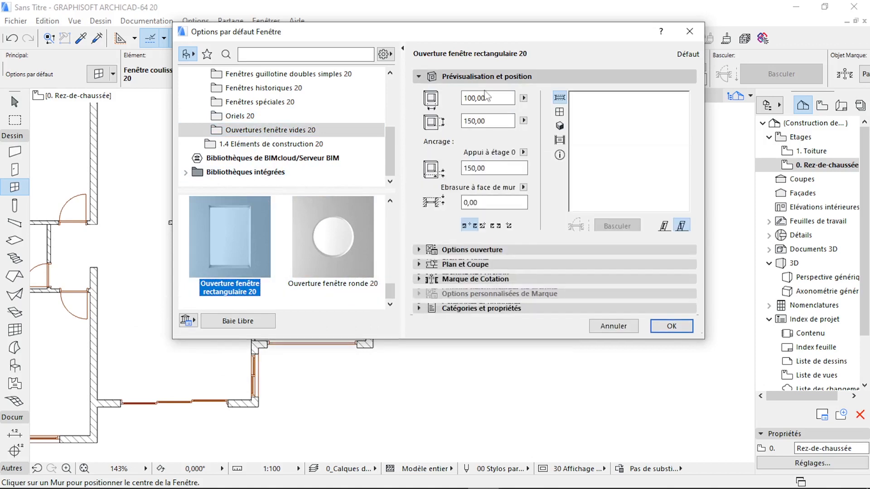
pyautogui.write('250')
pyautogui.press('Tab')
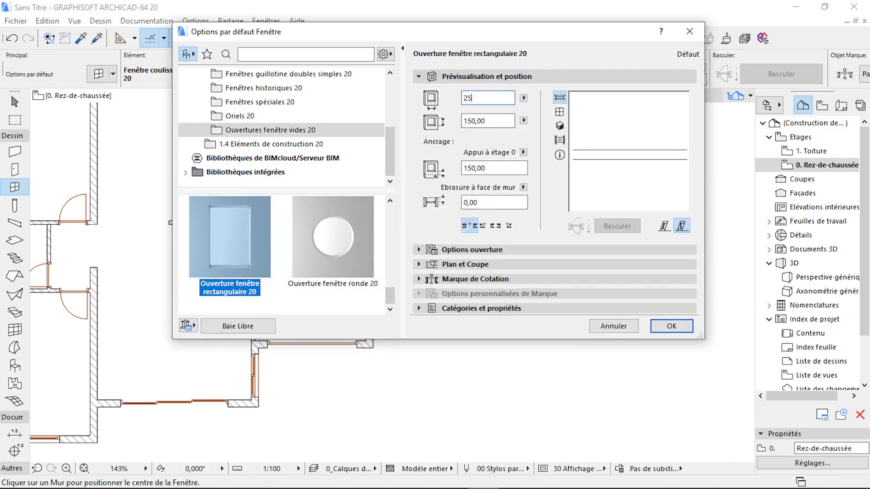
pyautogui.press('Tab')
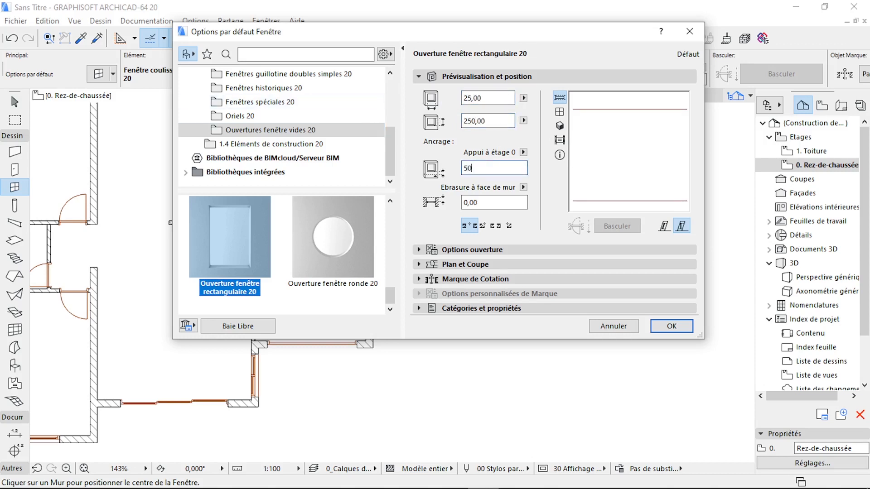
pyautogui.click(672, 326)
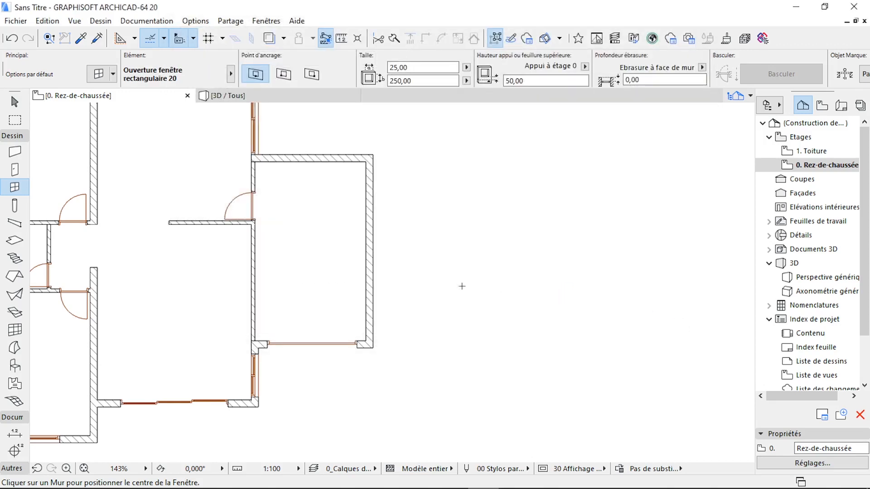
# Place one rectangular opening in the upper part of the garage's right exterior wall
pyautogui.scroll(3, 368, 185)
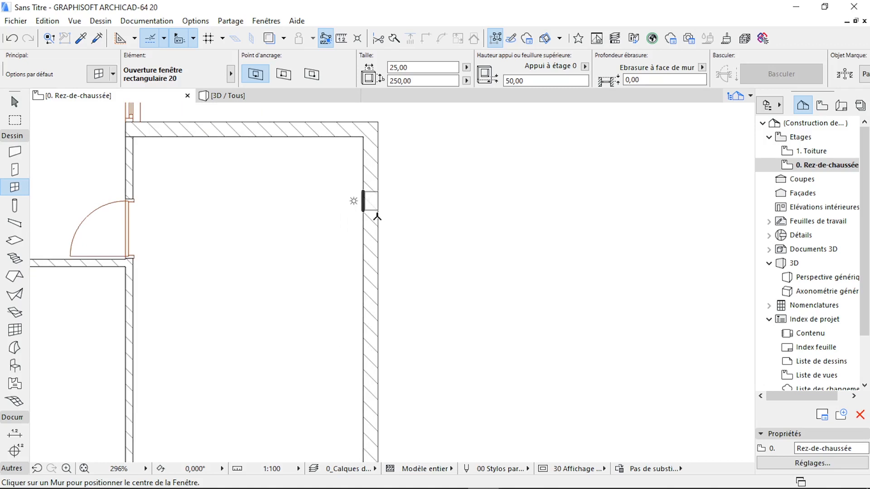
pyautogui.click(372, 220)
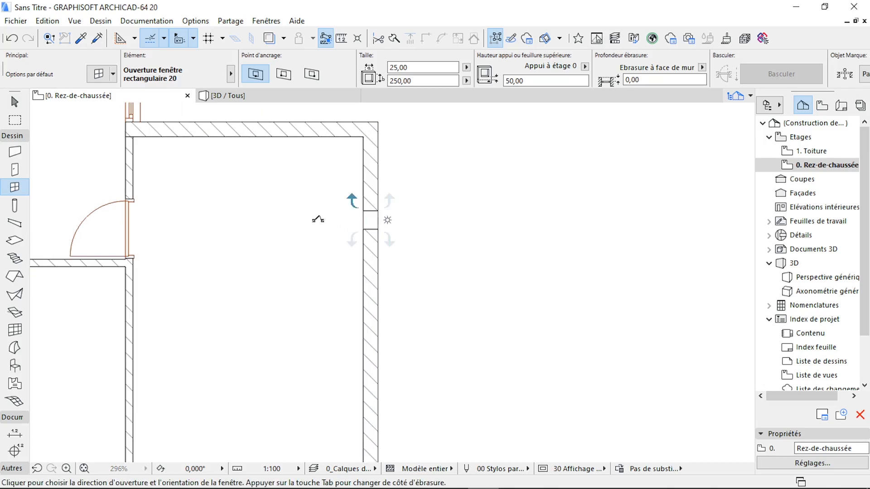
pyautogui.click(317, 217)
pyautogui.scroll(3, 364, 217)
pyautogui.press('Escape')
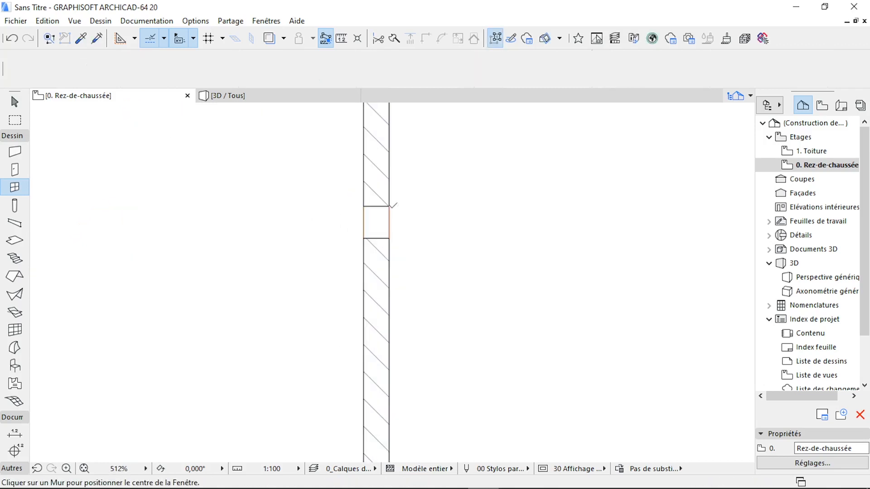
# Multiply the rectangular opening into four translated copies down the garage's right wall, with an increment of 75
pyautogui.click(390, 206)
pyautogui.click(389, 206)
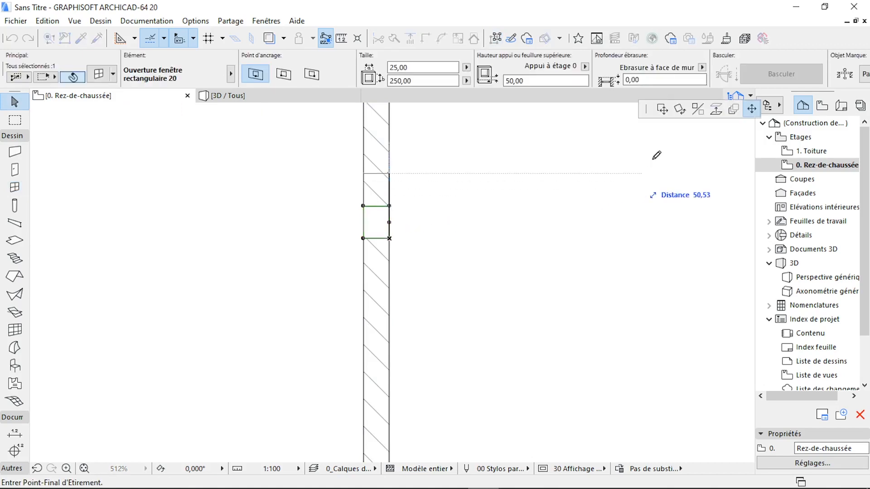
pyautogui.click(733, 110)
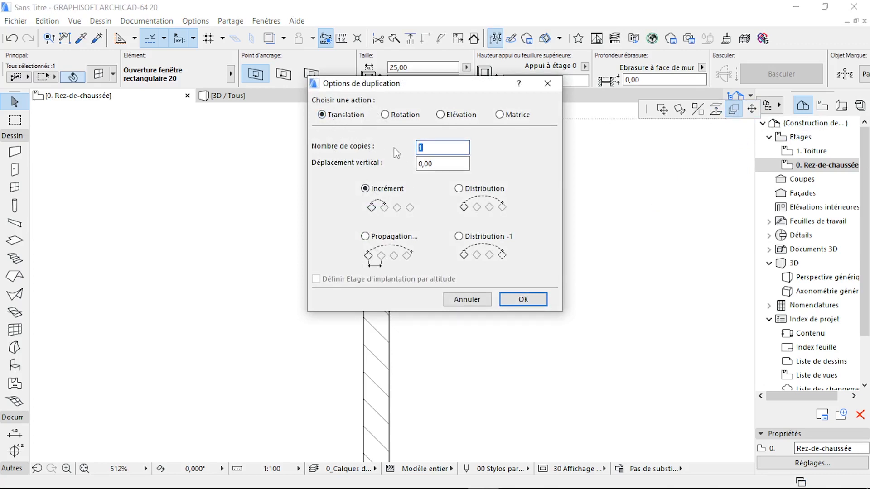
pyautogui.write('4')
pyautogui.click(523, 299)
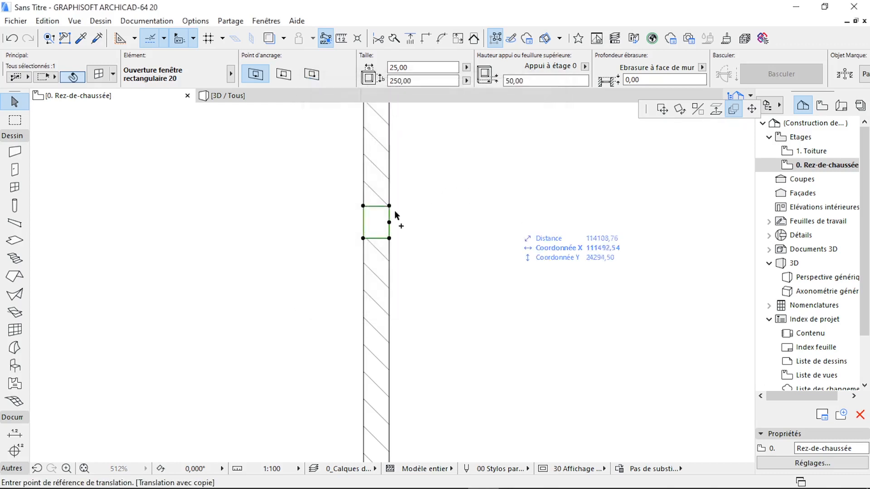
pyautogui.click(389, 206)
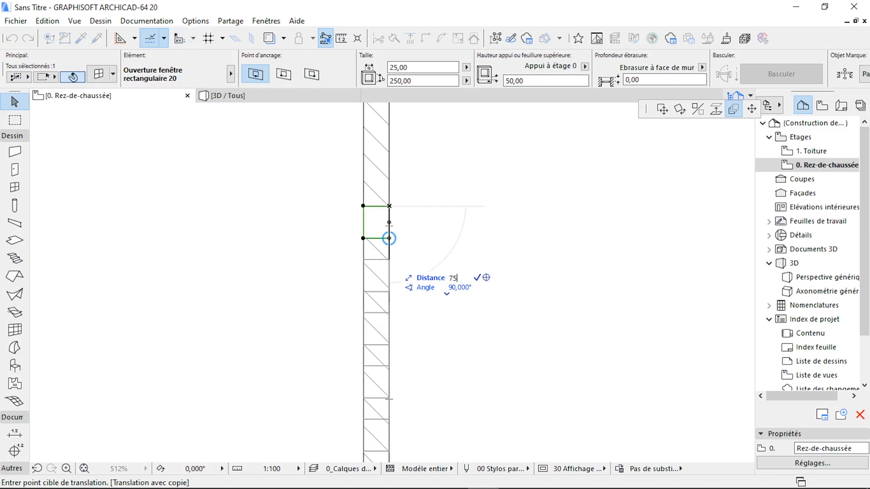
pyautogui.click(389, 302)
pyautogui.scroll(-5, 406, 303)
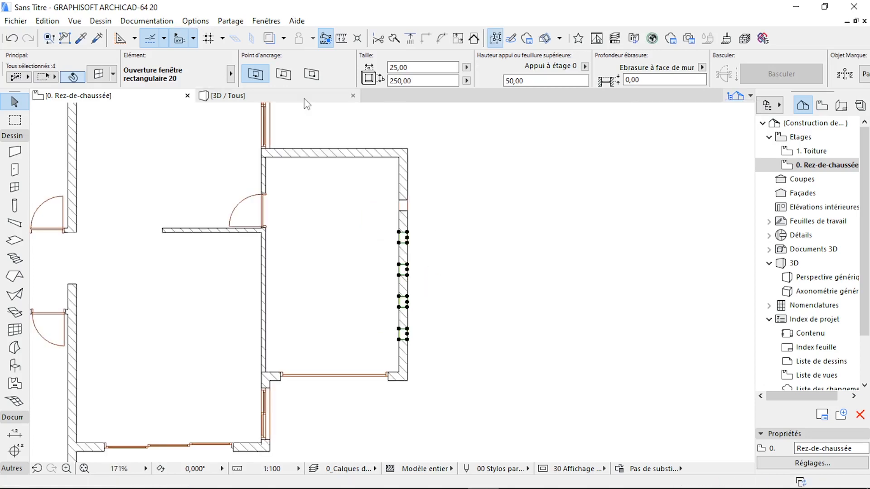
# Inspect the row of slot openings in the garage wall in the 3D view and return to the ground-floor plan
pyautogui.click(303, 96)
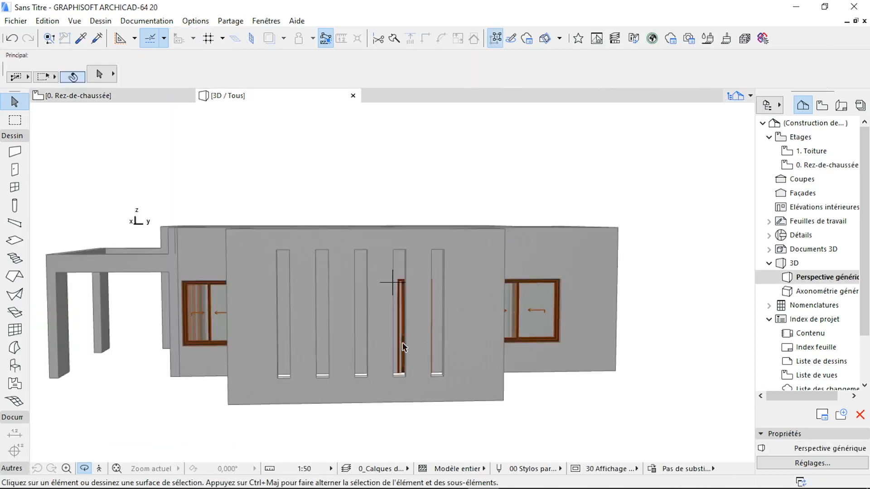
pyautogui.moveTo(189, 421); pyautogui.dragTo(398, 294)
pyautogui.scroll(3, 502, 284)
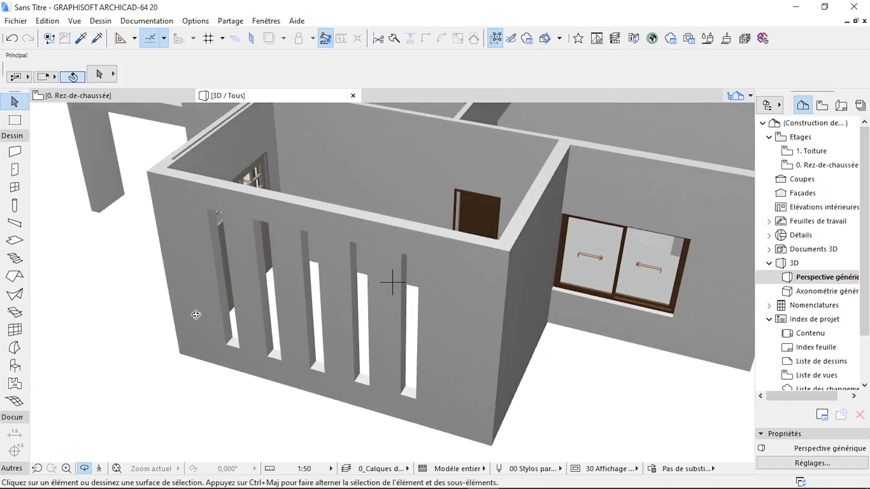
pyautogui.moveTo(195, 315); pyautogui.dragTo(231, 170)
pyautogui.click(136, 96)
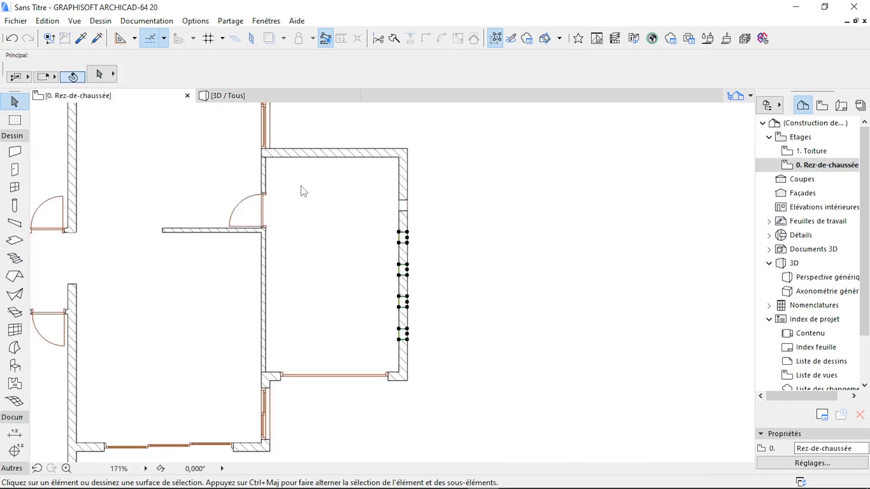
# Set the height of the copy just below the original opening to 200 and make each following copy progressively shorter
pyautogui.click(412, 205)
pyautogui.scroll(6, 410, 229)
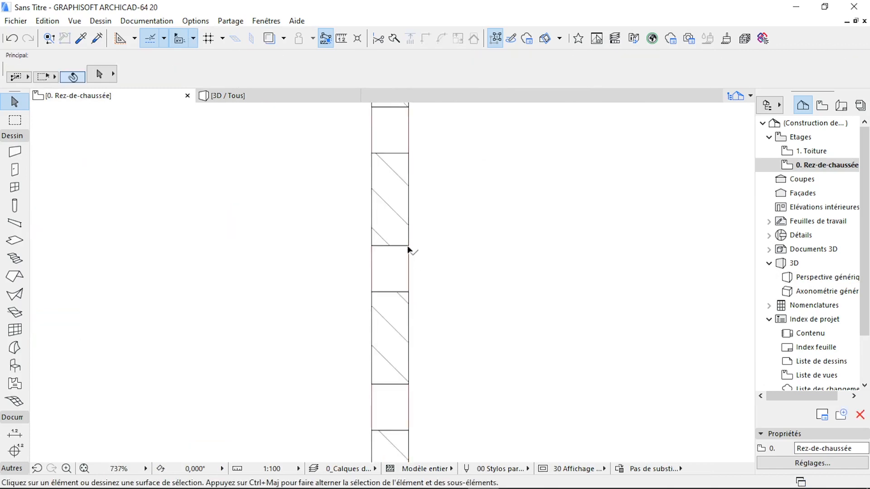
pyautogui.click(409, 248)
pyautogui.click(429, 80)
pyautogui.write('2')
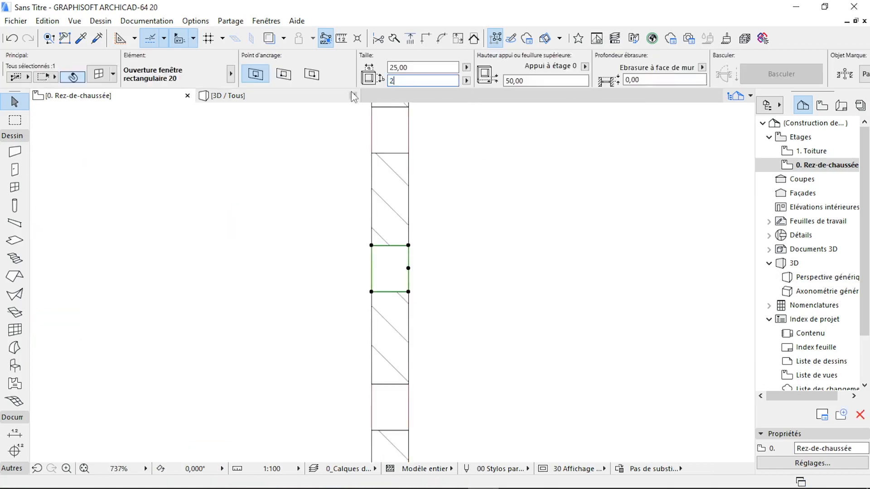
pyautogui.write('00')
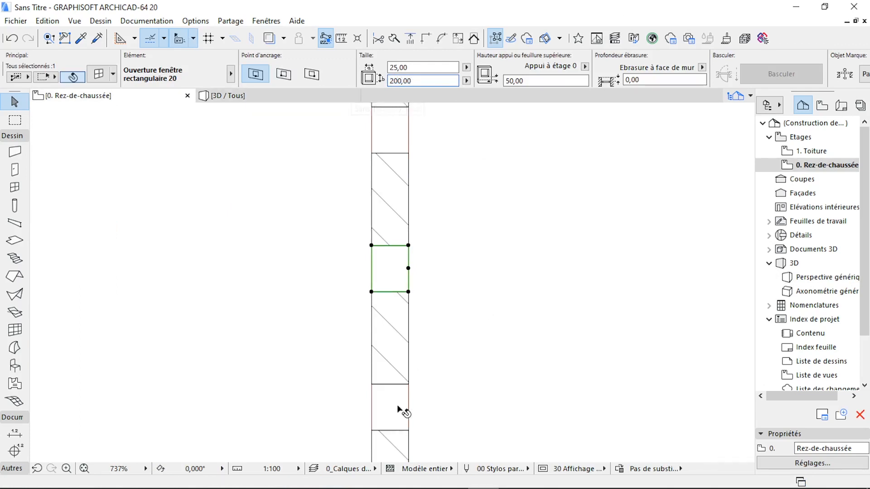
pyautogui.click(396, 404)
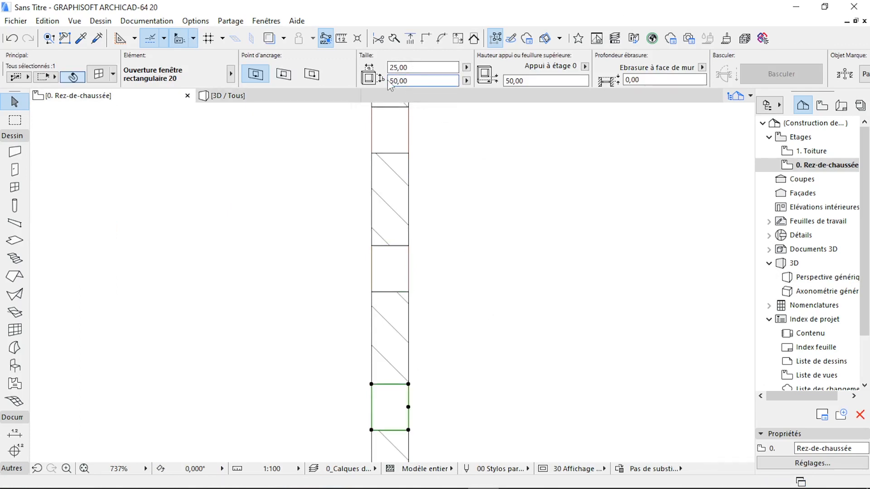
pyautogui.scroll(-3, 457, 220)
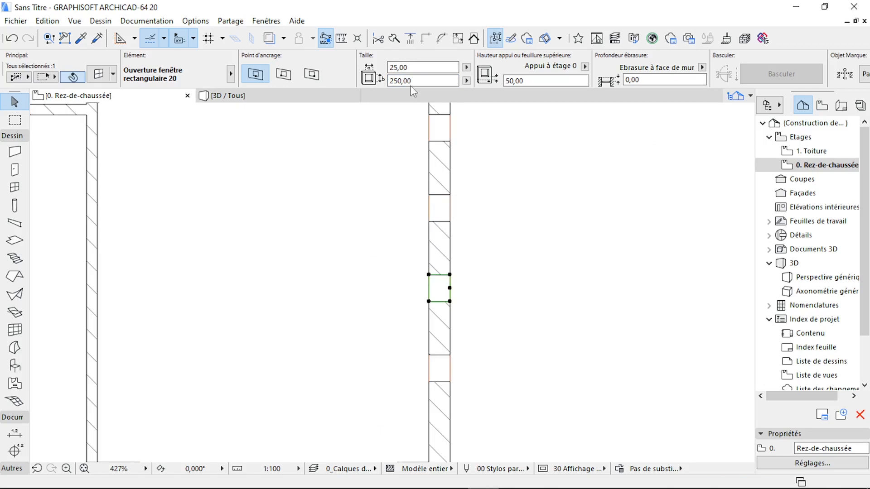
pyautogui.click(440, 375)
# Examine the descending opening heights in the garage wall in 3D from several sides and return to the ground-floor plan
pyautogui.click(349, 95)
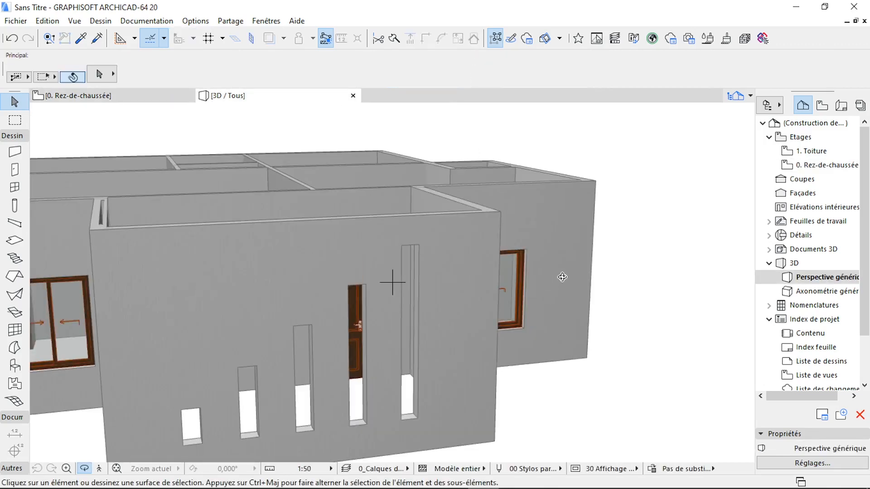
pyautogui.keyDown('shift'); pyautogui.moveTo(562, 277); pyautogui.dragTo(417, 305, button='middle'); pyautogui.keyUp('shift')
pyautogui.keyDown('shift'); pyautogui.moveTo(472, 340); pyautogui.dragTo(156, 183, button='middle'); pyautogui.keyUp('shift')
pyautogui.click(131, 97)
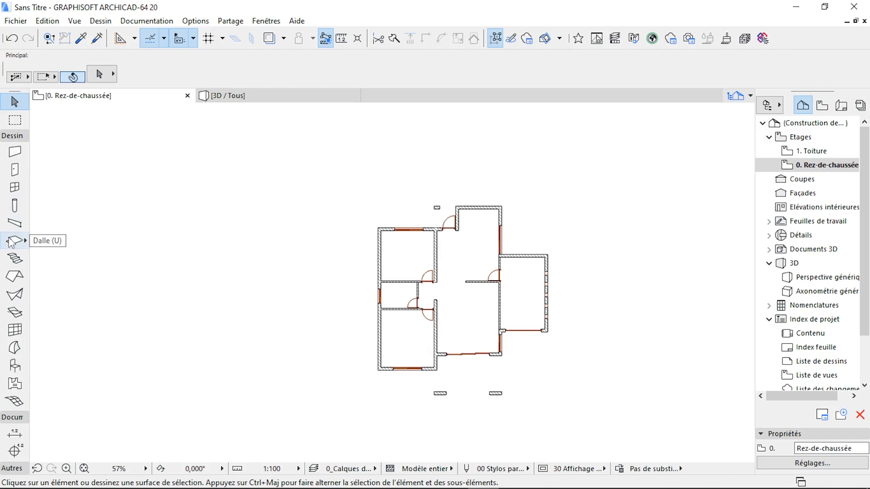
# Set the default slab to a basic structure made of Struct. - Béton
pyautogui.click(15, 240)
pyautogui.hotkey('ctrl', 't')
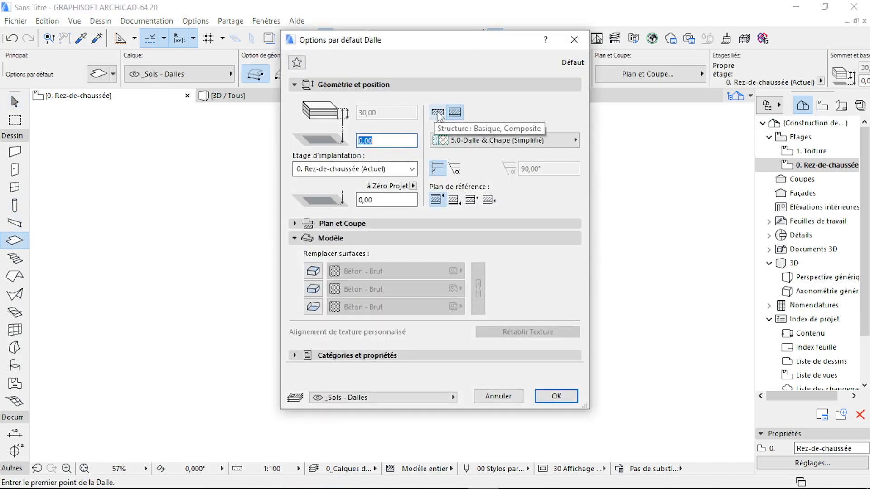
pyautogui.click(438, 113)
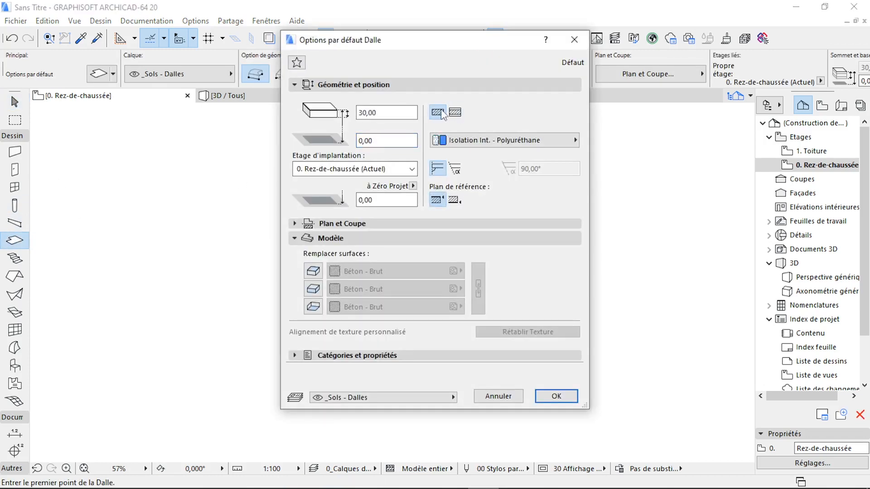
pyautogui.click(485, 144)
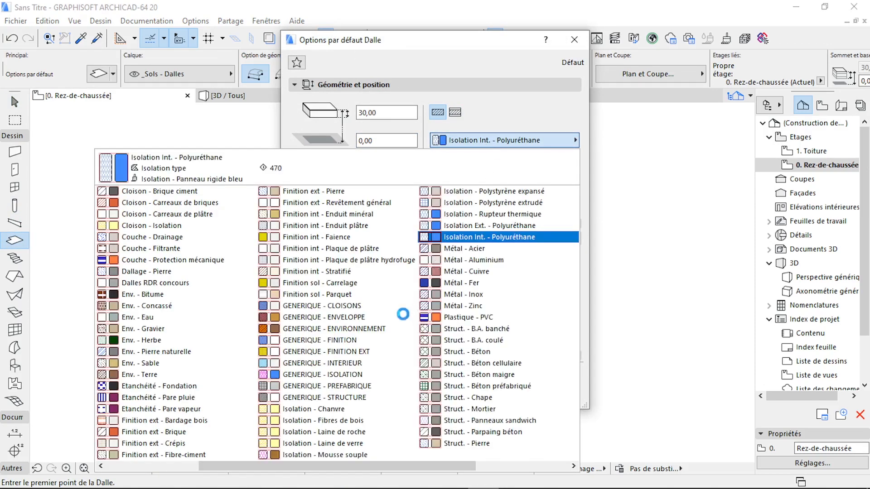
pyautogui.scroll(-1, 410, 323)
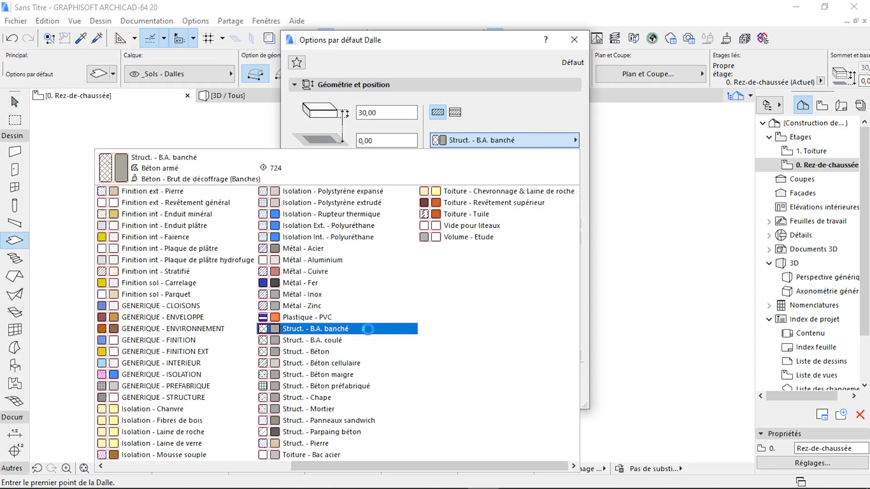
pyautogui.click(367, 351)
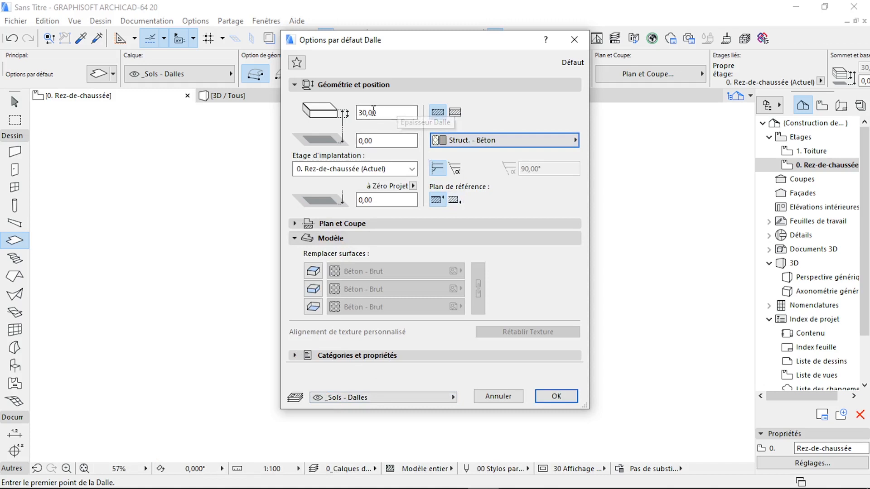
# Override the slab's top, edge and bottom surfaces, using Carrelage - Blanc mat 15x15 for the top
pyautogui.click(313, 271)
pyautogui.click(313, 288)
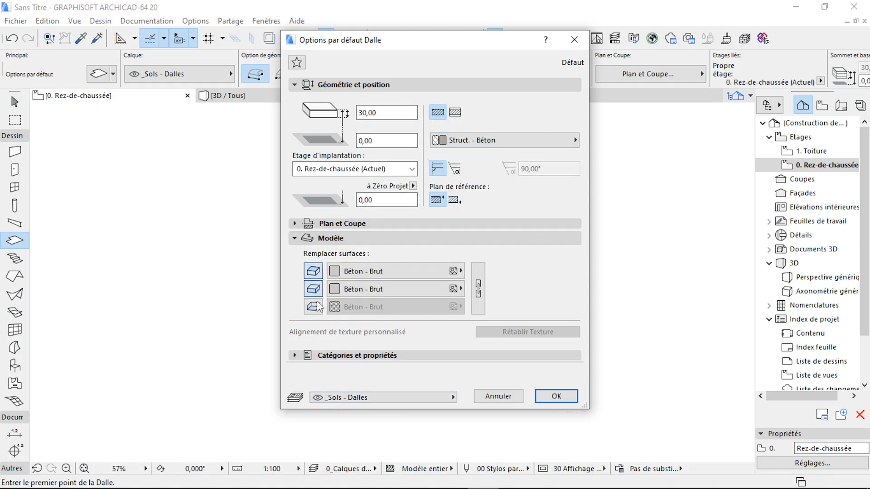
pyautogui.click(314, 306)
pyautogui.click(425, 271)
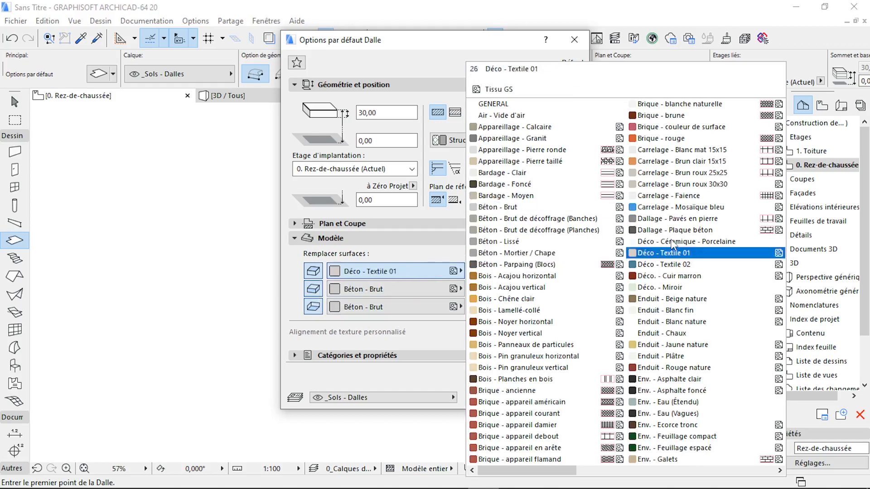
pyautogui.click(725, 150)
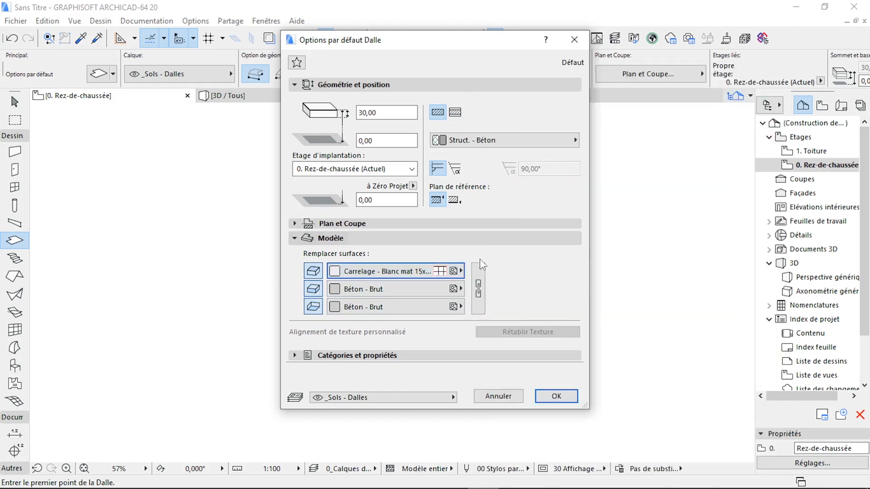
# Set the slab's edge surface to Peinture - Gris clair and accept the default slab settings
pyautogui.click(414, 288)
pyautogui.scroll(-3, 521, 265)
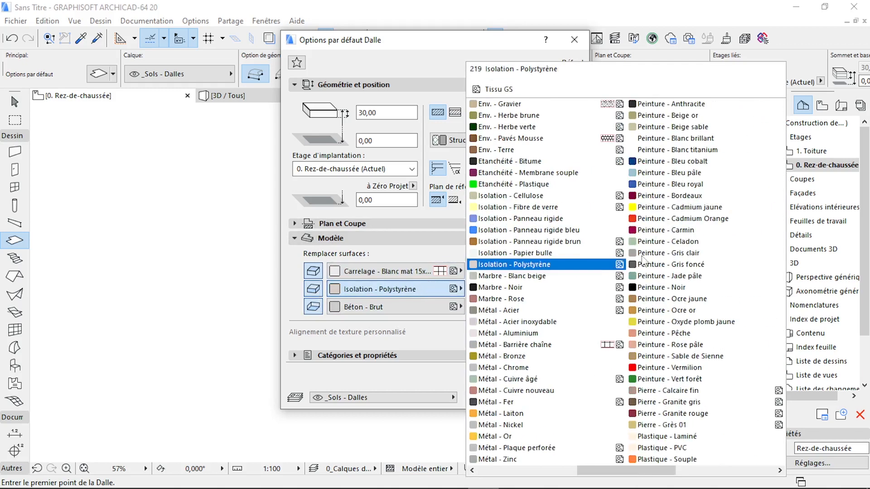
pyautogui.click(683, 256)
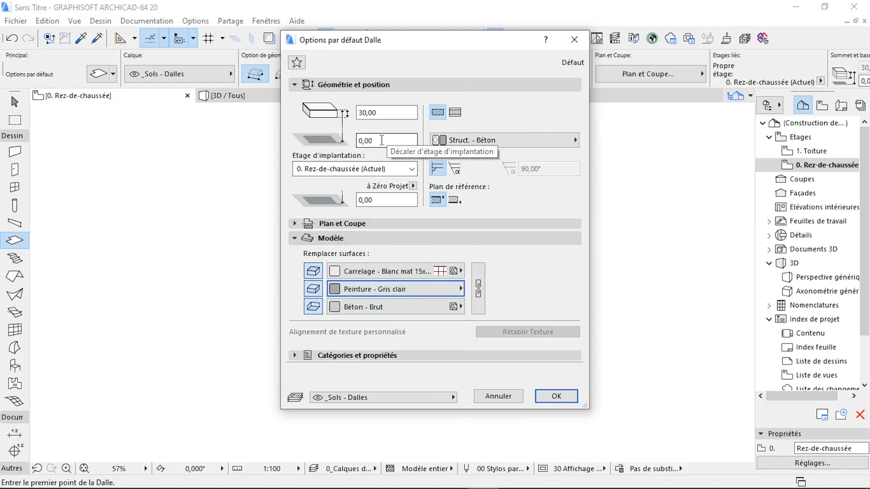
pyautogui.click(556, 396)
# Start the slab outline at the plan's upper-left outer wall corner and trace the upper exterior corners, including the entrance porch, to the garage's far corner
pyautogui.scroll(5, 390, 226)
pyautogui.scroll(5, 390, 227)
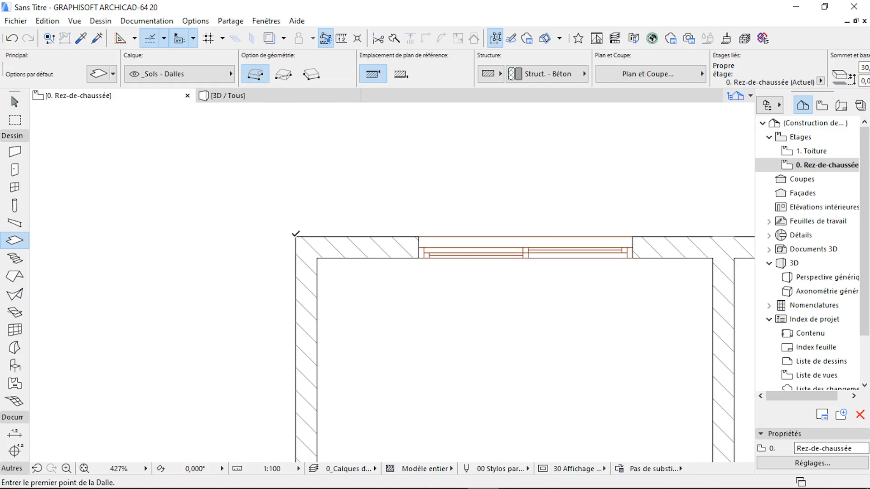
pyautogui.click(296, 235)
pyautogui.scroll(-3, 213, 281)
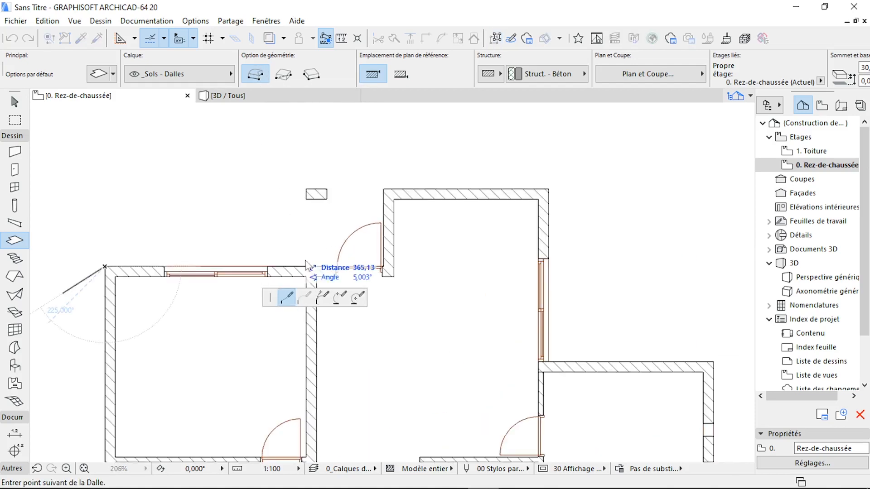
pyautogui.click(306, 267)
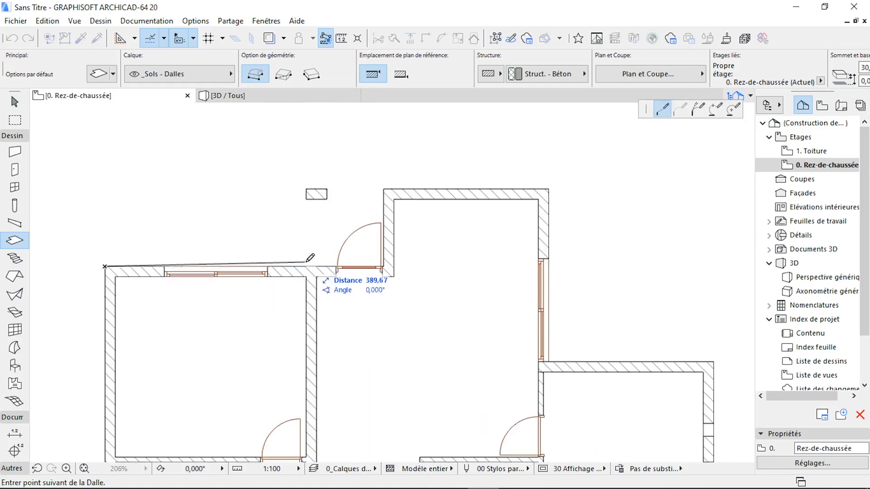
pyautogui.click(306, 189)
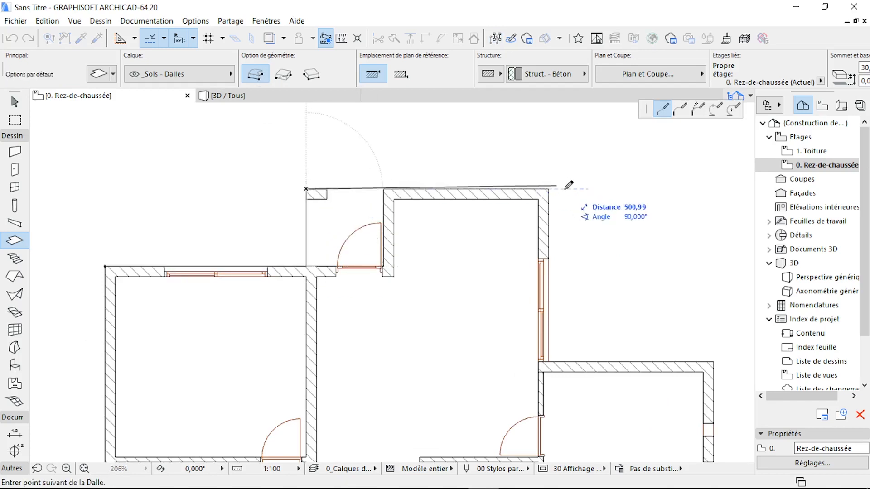
pyautogui.click(549, 189)
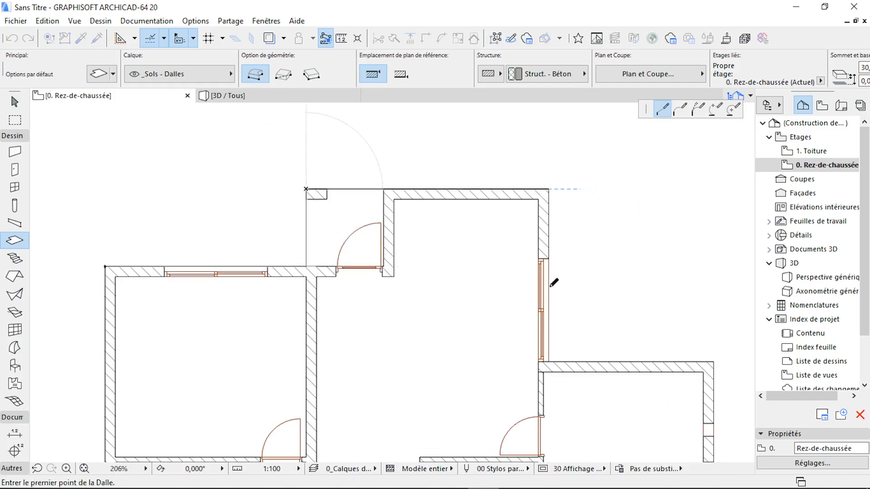
pyautogui.click(549, 362)
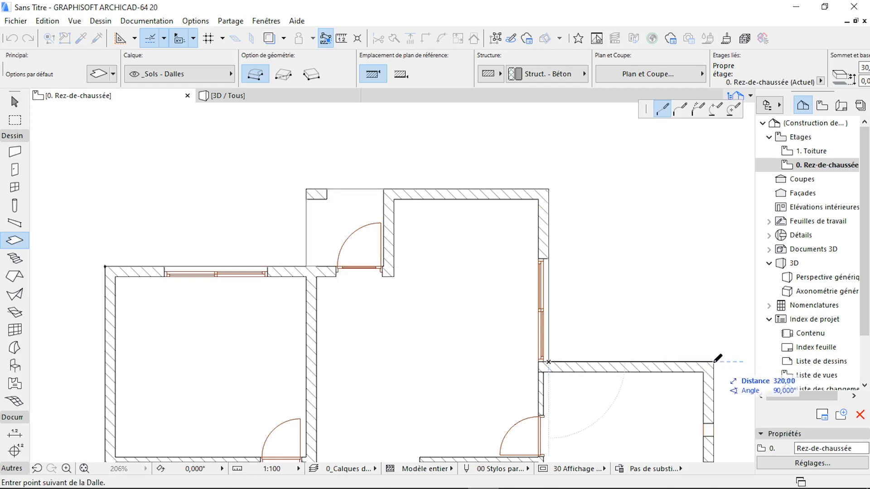
pyautogui.click(713, 362)
# Continue the slab outline around the garage and the front terrace's outer pillars, back to the lower bedroom's outside wall
pyautogui.moveTo(634, 458); pyautogui.dragTo(673, 106, button='middle')
pyautogui.scroll(-2, 668, 327)
pyautogui.scroll(6, 459, 340)
pyautogui.scroll(-3, 404, 286)
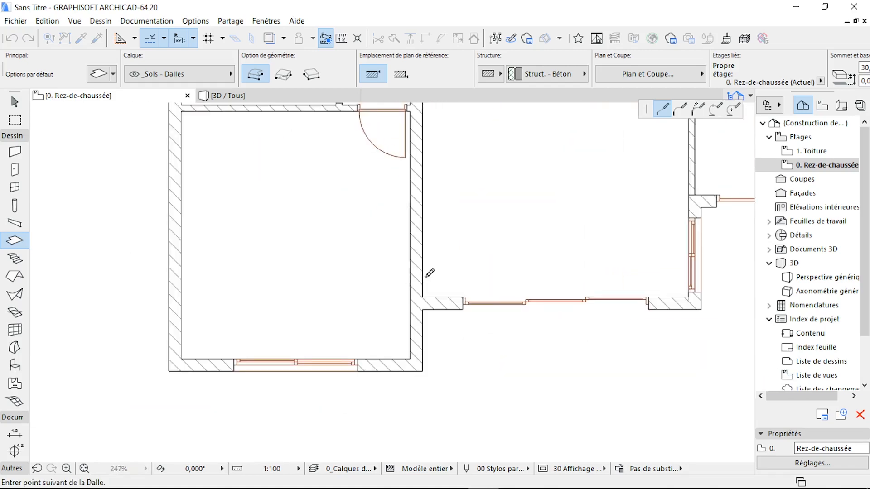
pyautogui.scroll(-3, 617, 363)
pyautogui.scroll(3, 600, 345)
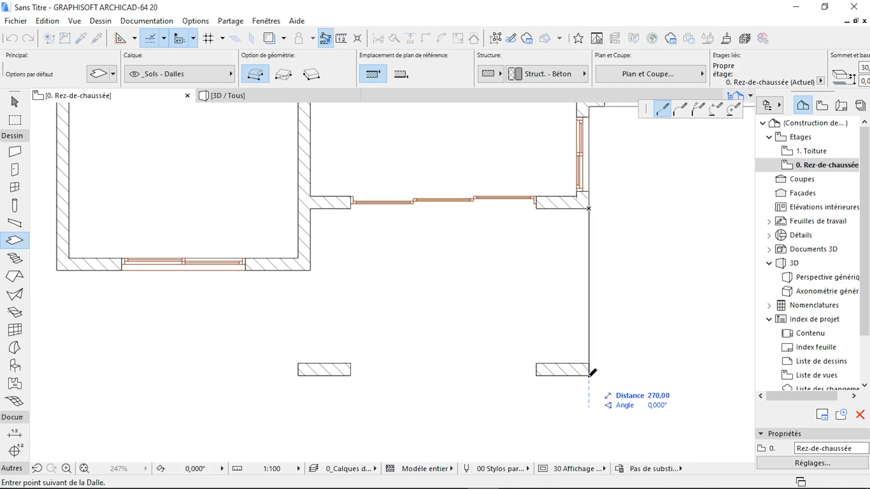
pyautogui.click(588, 375)
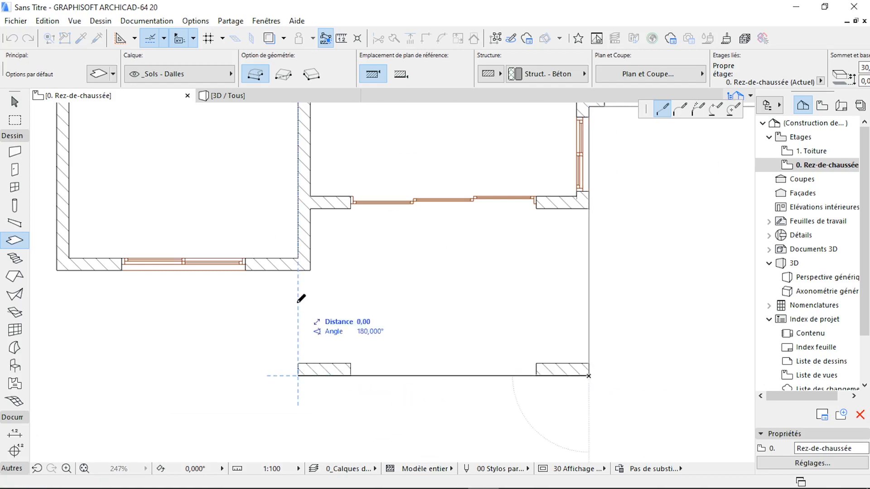
pyautogui.click(298, 376)
pyautogui.click(297, 271)
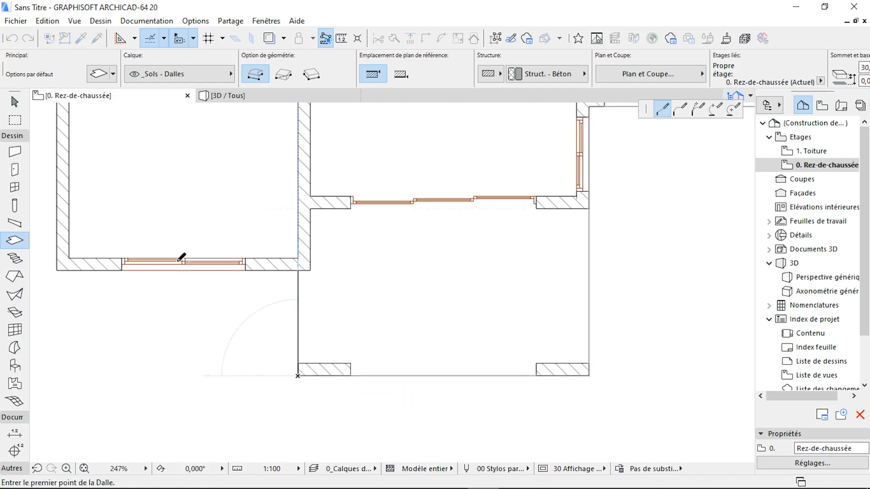
# Trace the outline through the lower-left outer house corner and close the slab at its starting corner
pyautogui.click(56, 271)
pyautogui.scroll(-7, 459, 343)
pyautogui.scroll(5, 355, 143)
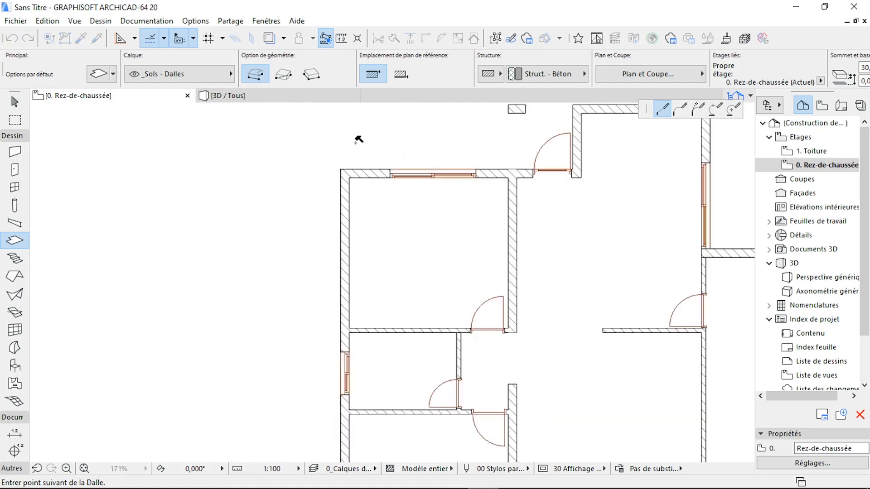
pyautogui.click(341, 169)
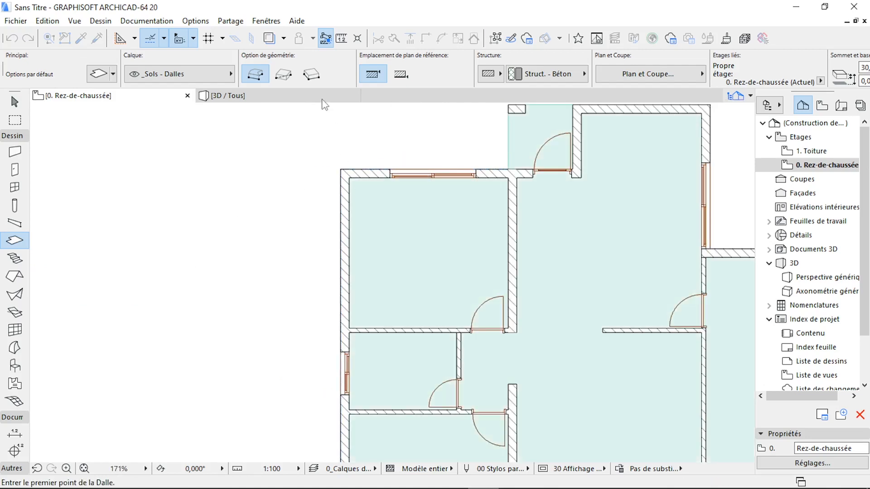
# Examine the new slab in 3D from outside and above, checking the tiled floor inside the rooms
pyautogui.click(323, 99)
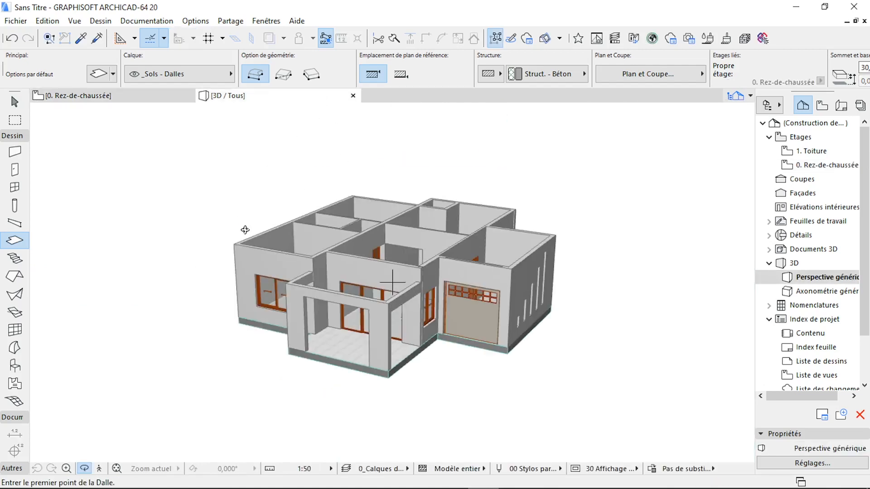
pyautogui.moveTo(260, 370); pyautogui.dragTo(596, 349)
pyautogui.scroll(10, 454, 231)
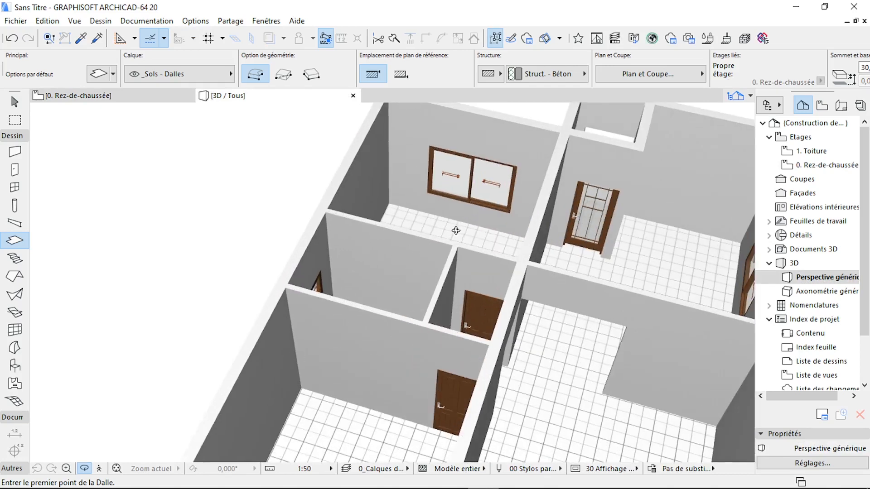
pyautogui.scroll(3, 412, 363)
pyautogui.scroll(2, 312, 222)
pyautogui.scroll(2, 317, 213)
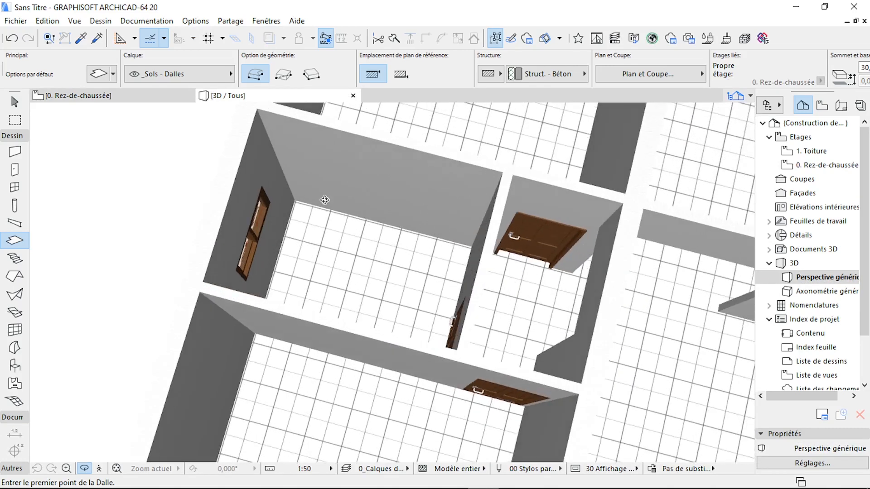
pyautogui.scroll(2, 325, 200)
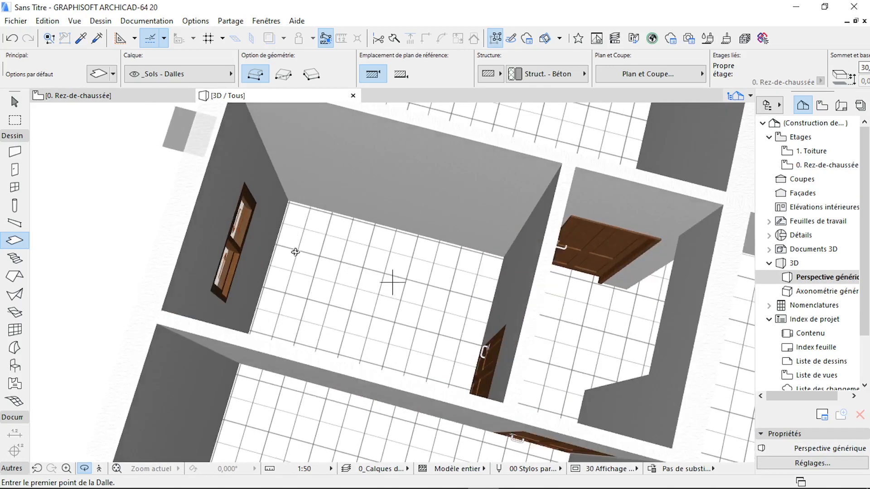
# Return to the ground-floor plan at the small room between the two bedrooms and leave the Slab tool
pyautogui.click(136, 96)
pyautogui.scroll(-2, 299, 150)
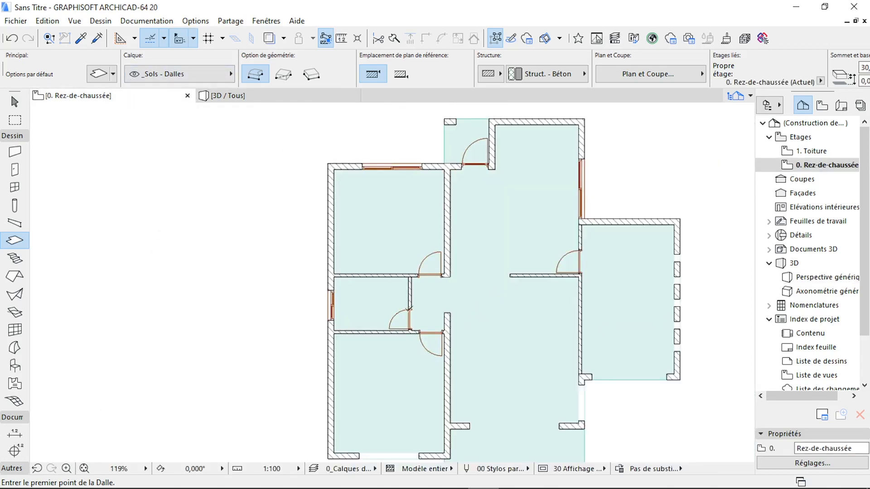
pyautogui.scroll(3, 409, 310)
pyautogui.press('Escape')
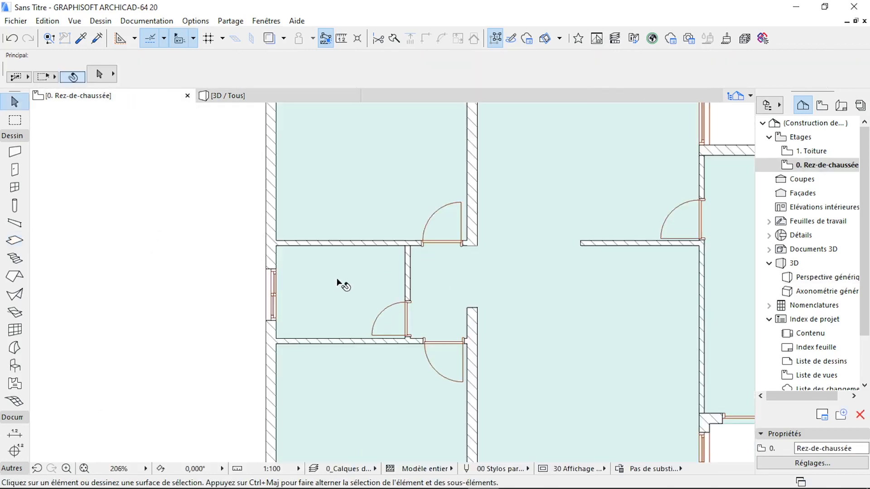
# Cut openings in the main floor slab along the walls of the small west room and the garage, then clear the selection
pyautogui.click(344, 283)
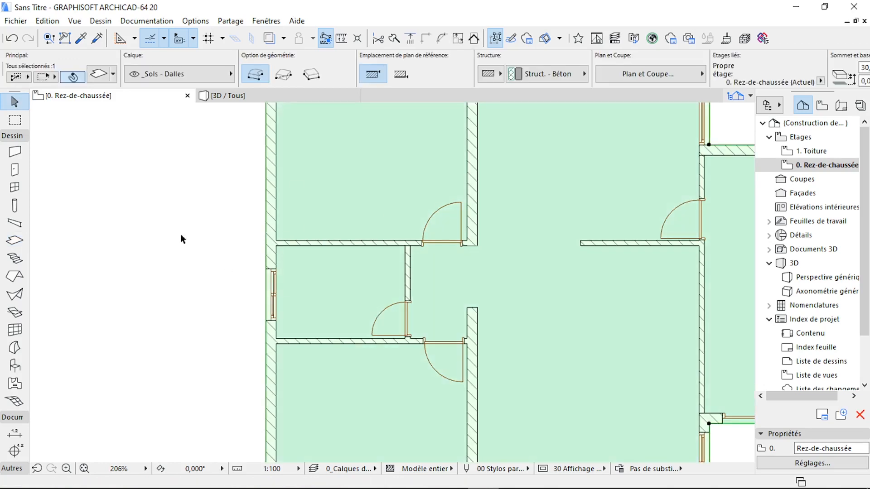
pyautogui.click(13, 241)
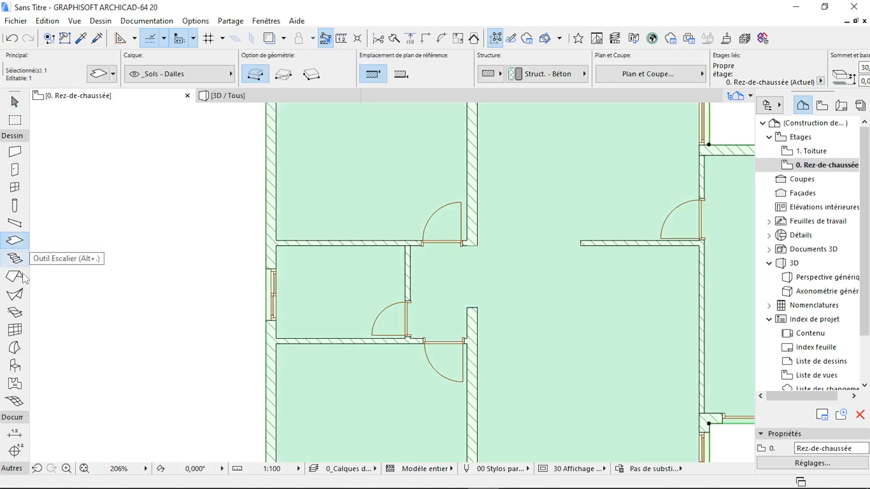
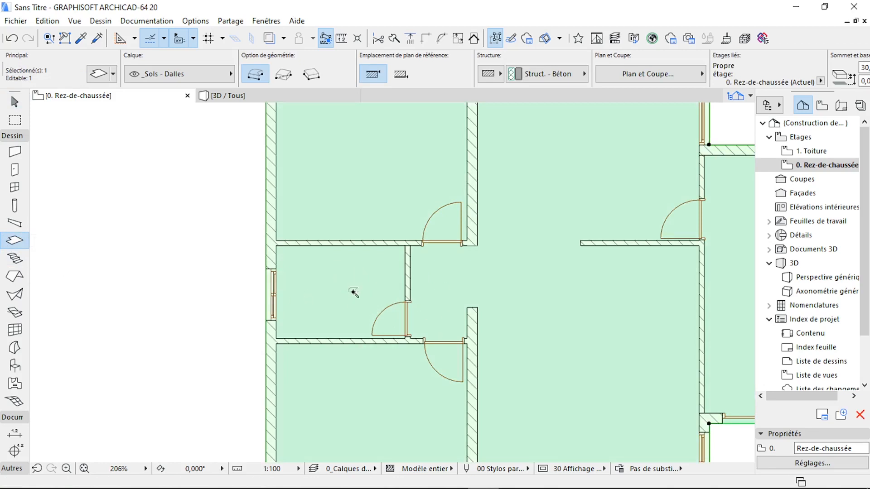
pyautogui.click(335, 281)
pyautogui.scroll(-4, 246, 208)
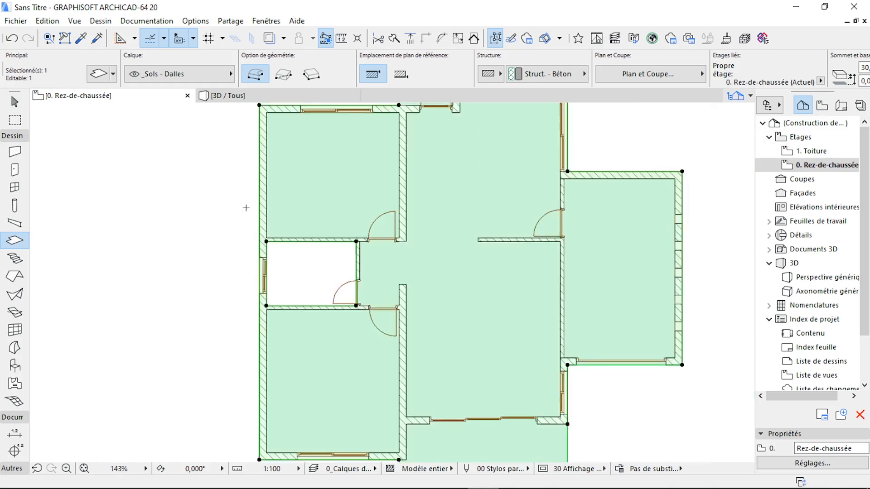
pyautogui.scroll(2, 524, 224)
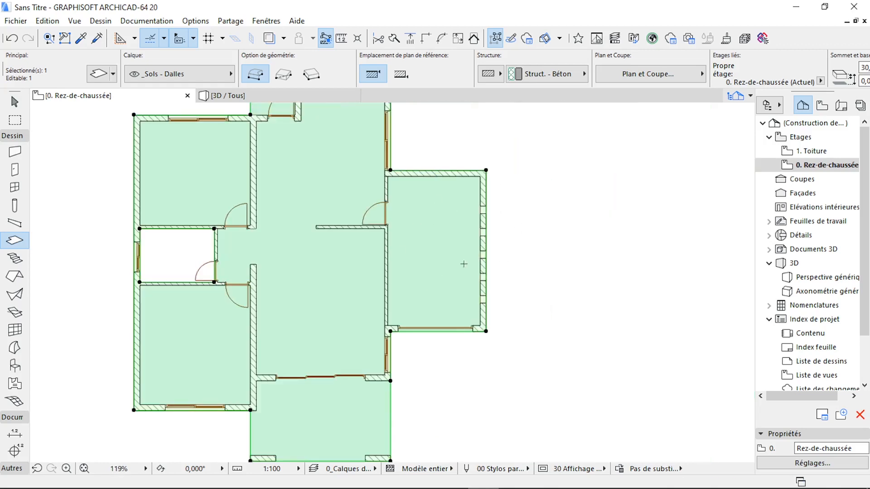
pyautogui.click(442, 240)
pyautogui.press('Escape')
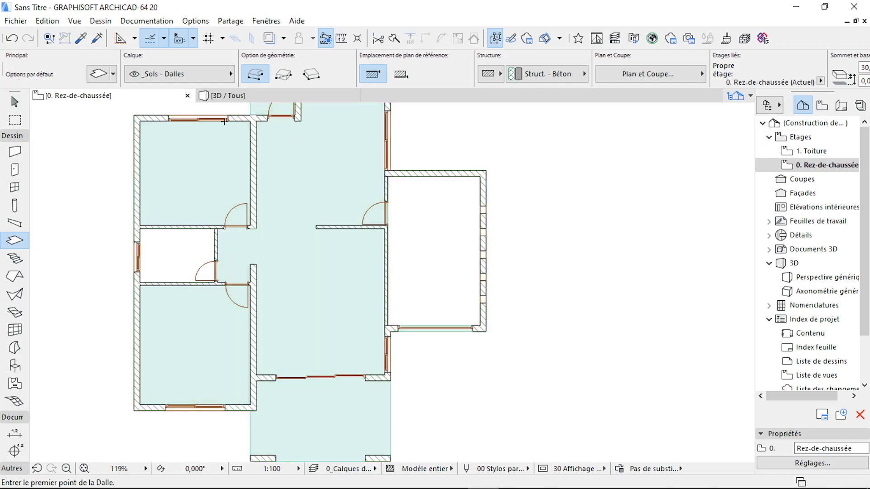
# Set the default slab's top surface to Carrelage - Mosaïque bleu and fill the small west room with a slab
pyautogui.click(98, 74)
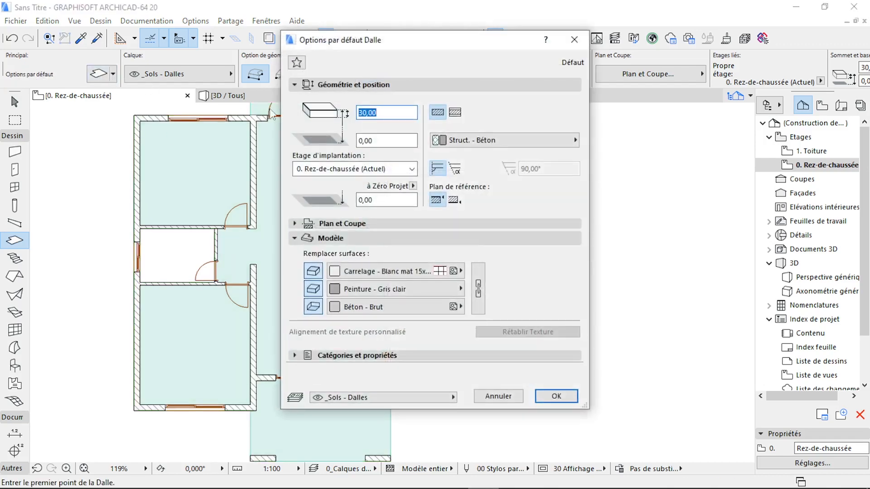
pyautogui.click(384, 266)
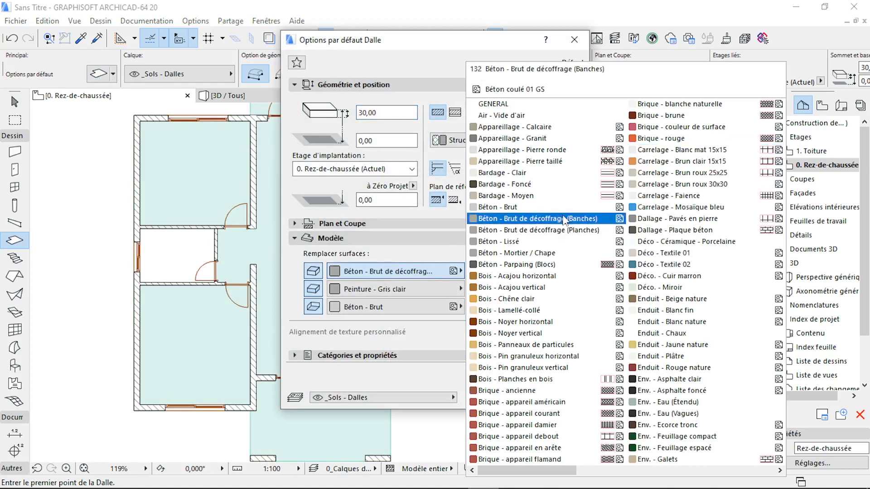
pyautogui.click(675, 207)
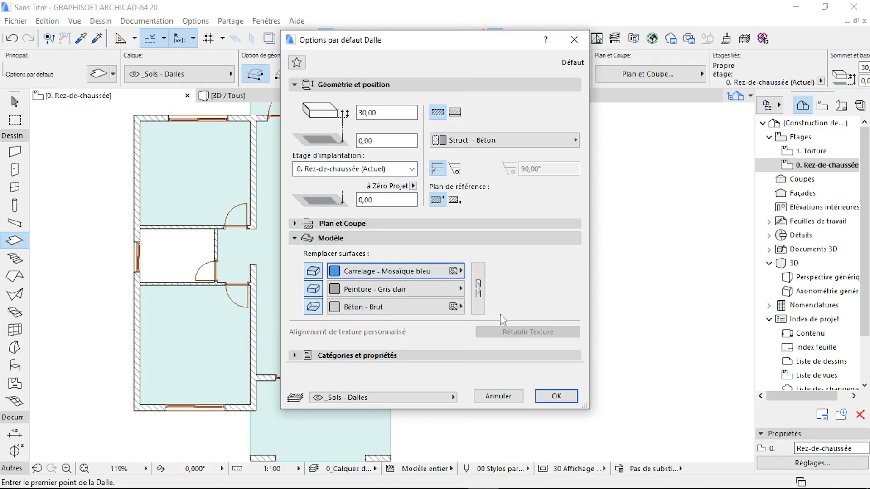
pyautogui.click(550, 397)
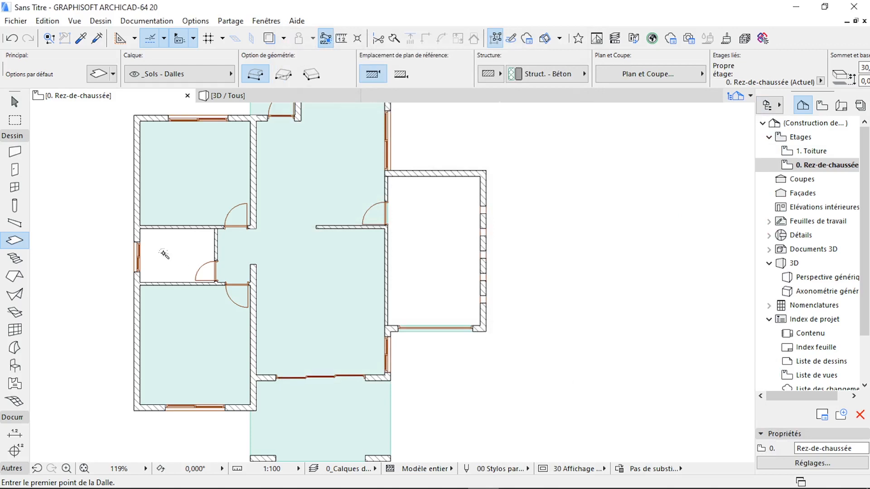
pyautogui.click(164, 253)
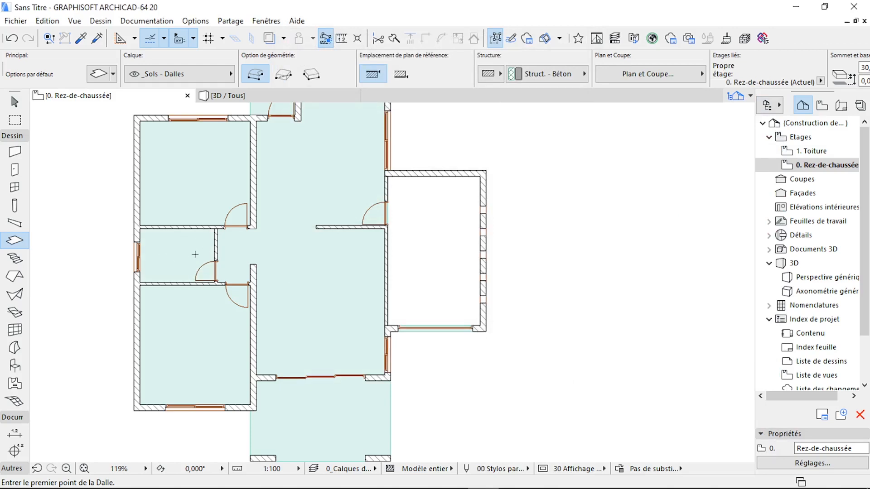
# Set the default slab's top surface to Béton - Lissé and fill the garage with a slab
pyautogui.click(98, 74)
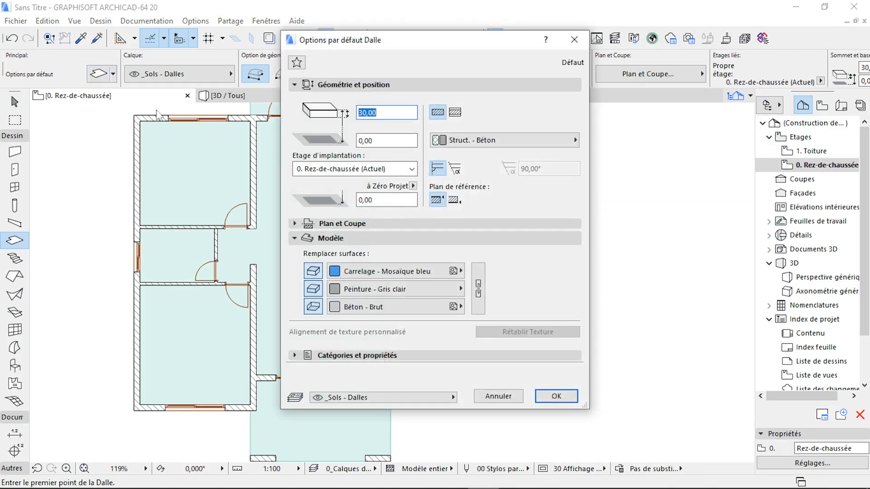
pyautogui.click(403, 272)
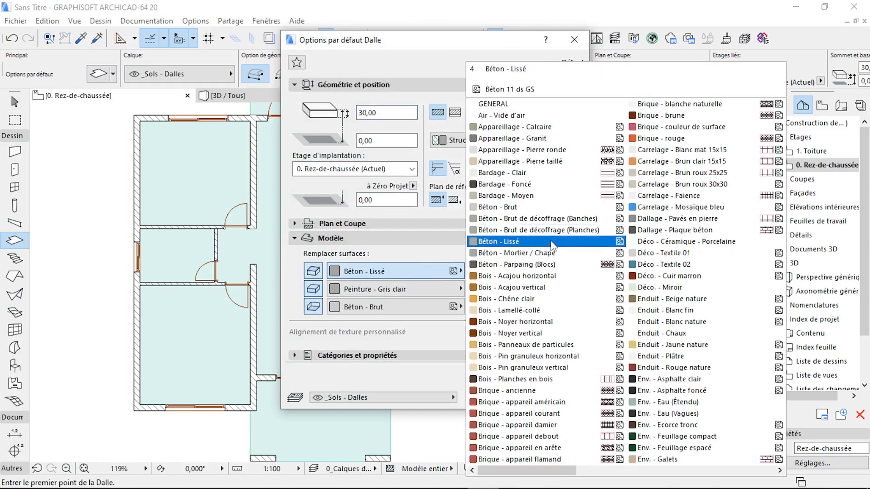
pyautogui.click(588, 242)
pyautogui.click(545, 394)
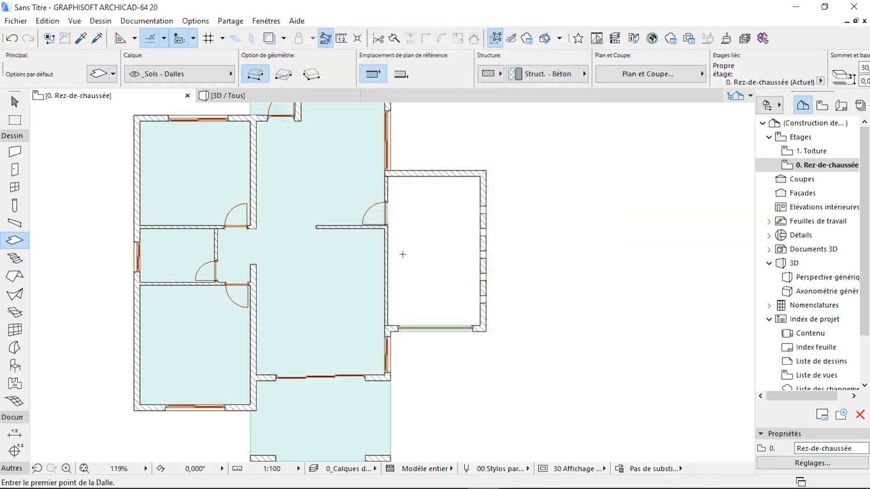
pyautogui.click(426, 242)
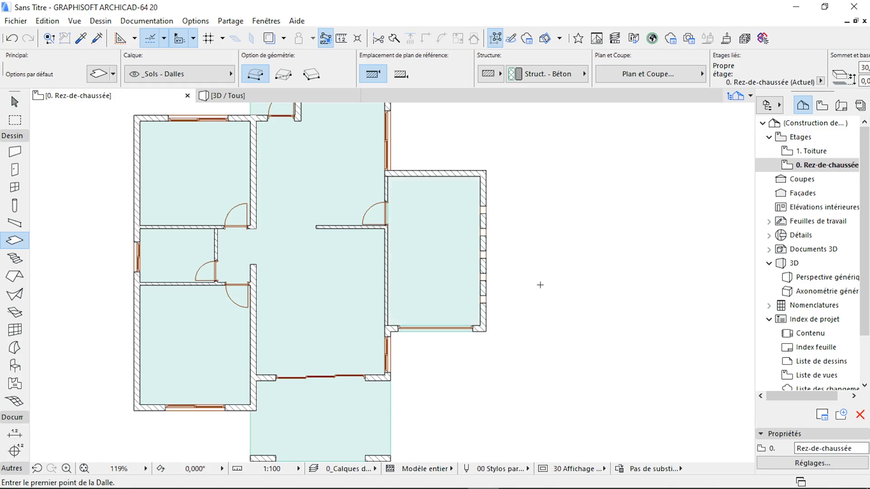
# Subtract a 300 wide rectangular strip from the main floor slab under the garage door and its wall, then deselect the slab
pyautogui.scroll(4, 461, 337)
pyautogui.scroll(2, 372, 312)
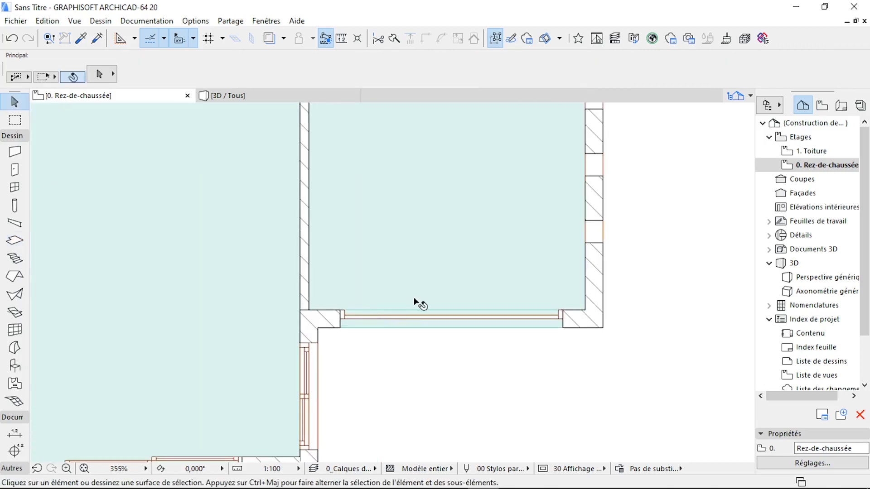
pyautogui.click(327, 304)
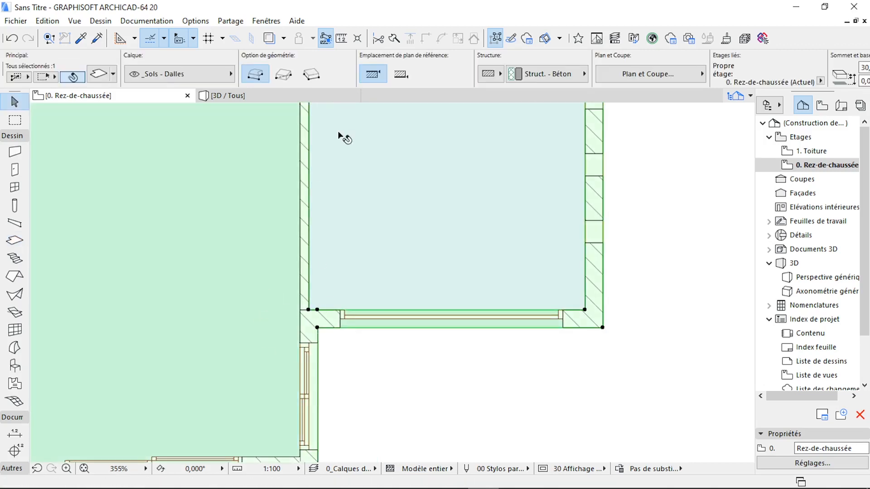
pyautogui.click(387, 328)
pyautogui.click(446, 389)
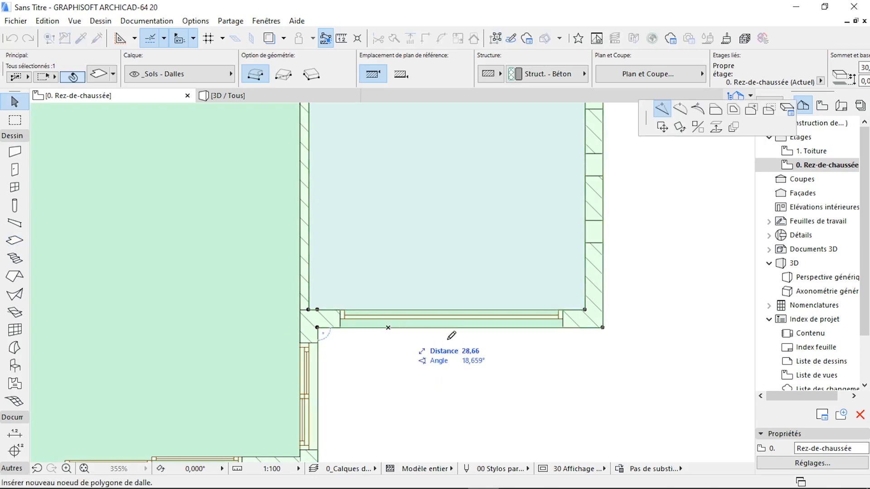
pyautogui.click(771, 111)
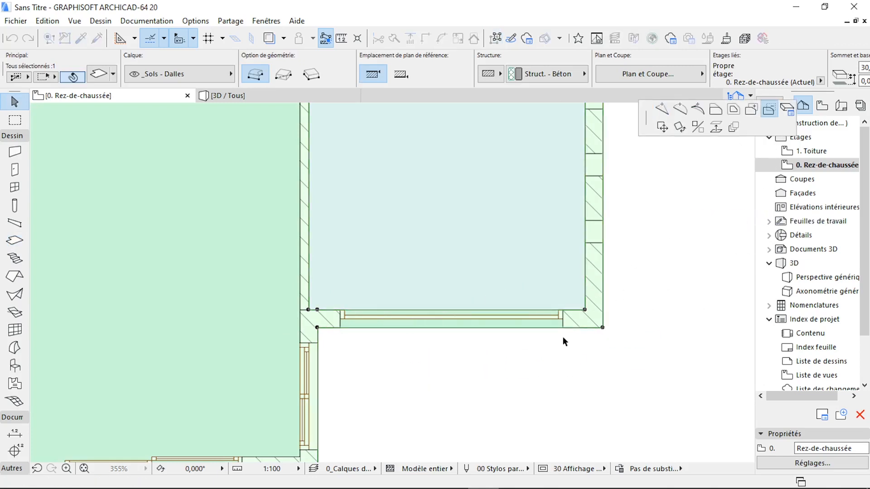
pyautogui.click(584, 310)
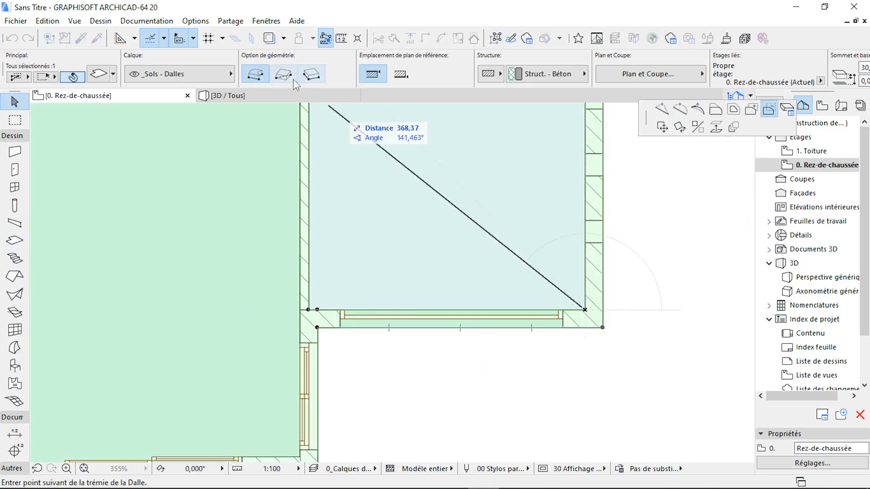
pyautogui.scroll(2, 317, 324)
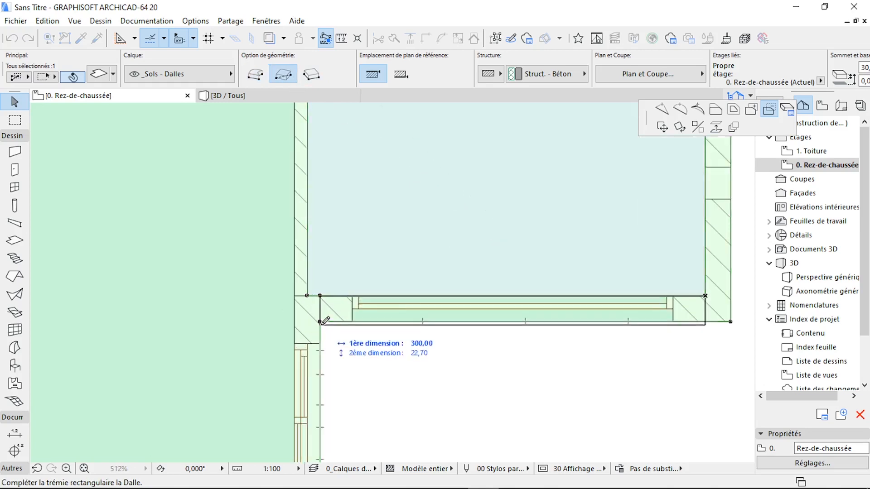
pyautogui.click(322, 319)
pyautogui.press('Escape')
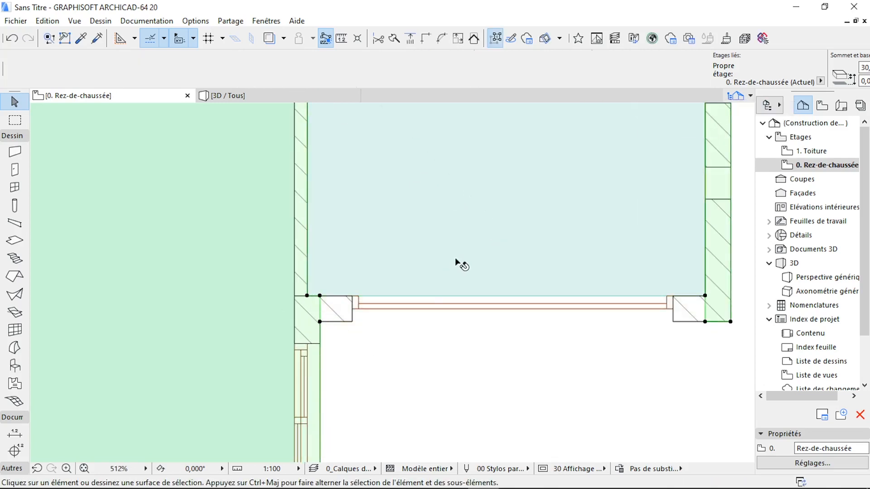
# Extend the garage slab with a rectangle filling the door opening out to the wall's outer face, then deselect it
pyautogui.click(480, 235)
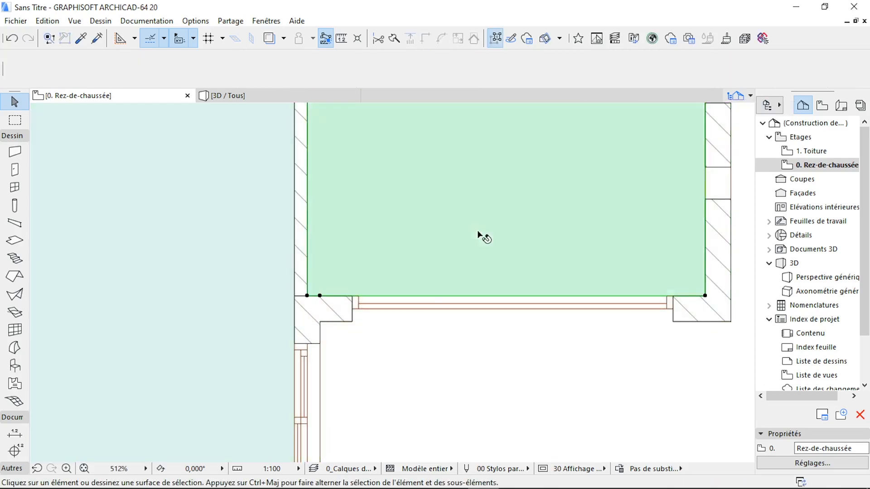
pyautogui.click(501, 297)
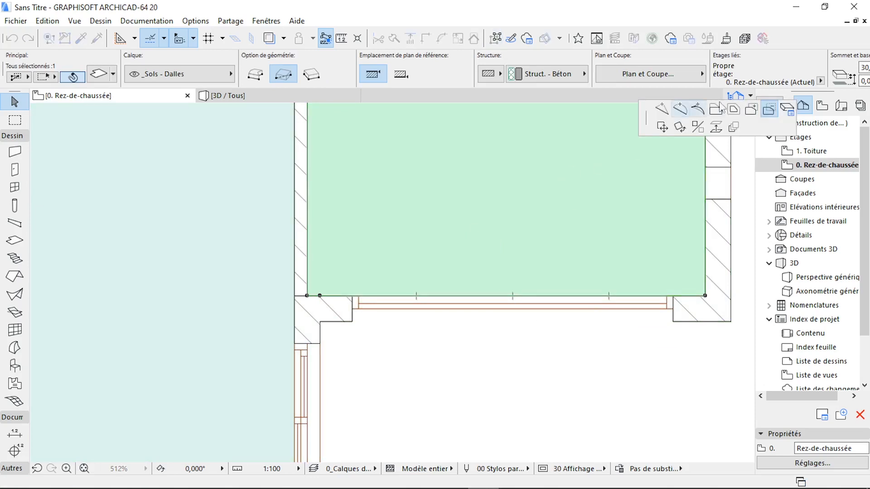
pyautogui.click(677, 319)
pyautogui.click(626, 369)
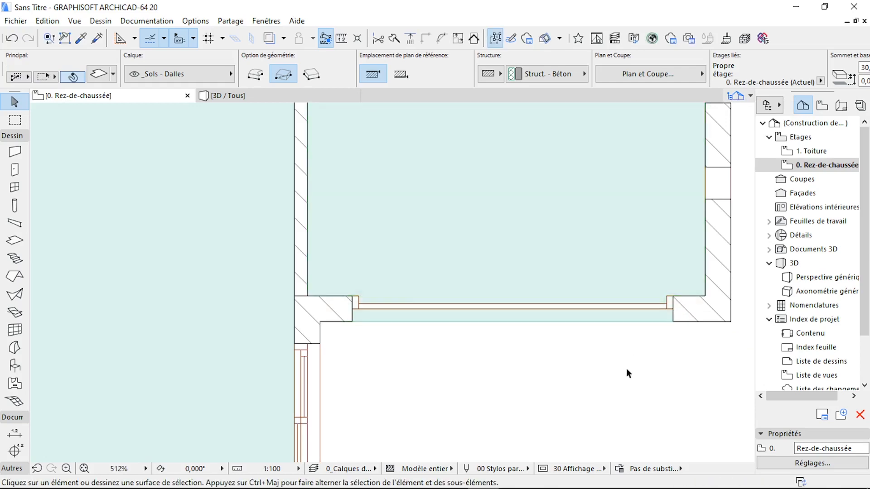
# Examine the small room's mosaic floor, the garage floor and the garage door threshold in the 3D view
pyautogui.click(326, 96)
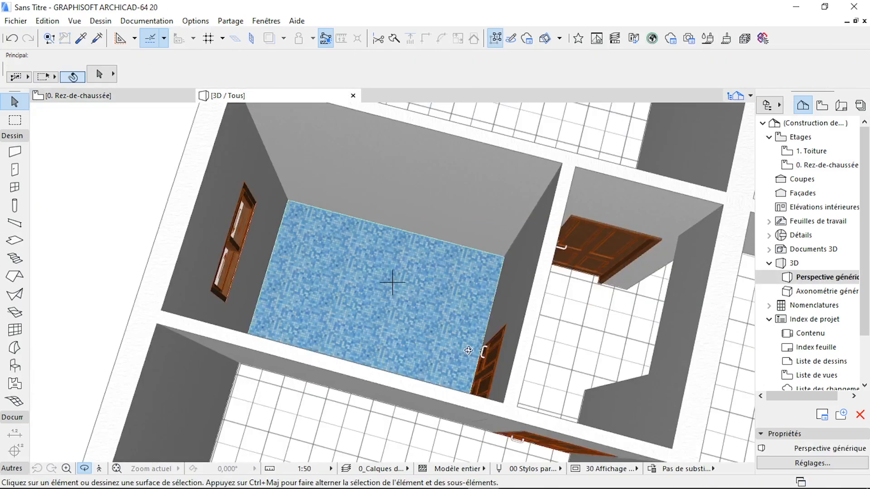
pyautogui.scroll(3, 336, 240)
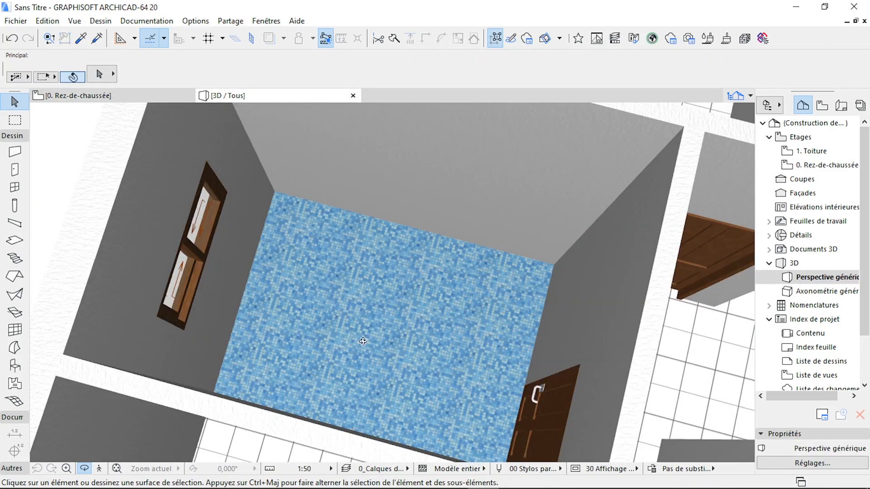
pyautogui.scroll(-10, 220, 234)
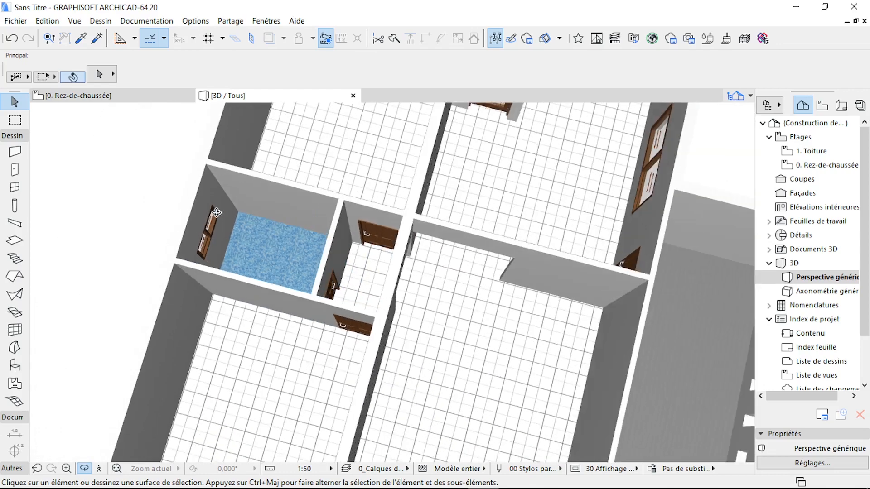
pyautogui.scroll(5, 479, 289)
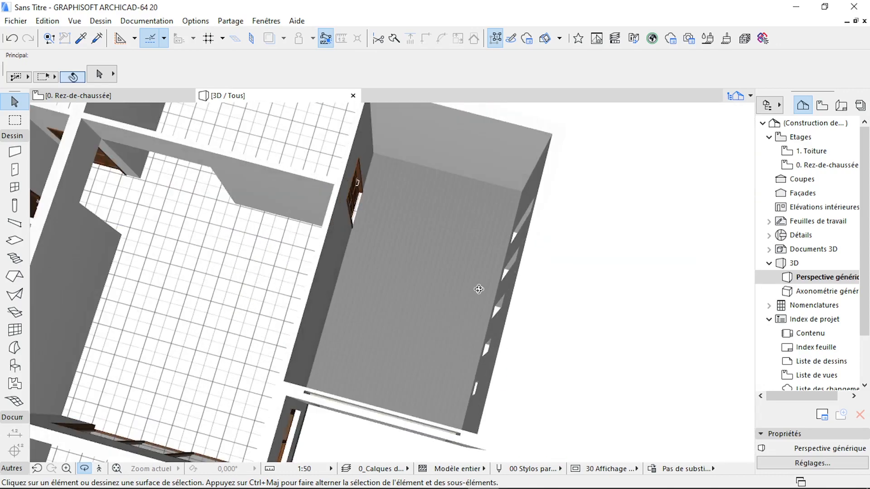
pyautogui.scroll(2, 479, 289)
pyautogui.scroll(-1, 395, 280)
pyautogui.scroll(-3, 411, 248)
pyautogui.moveTo(433, 336); pyautogui.dragTo(373, 300)
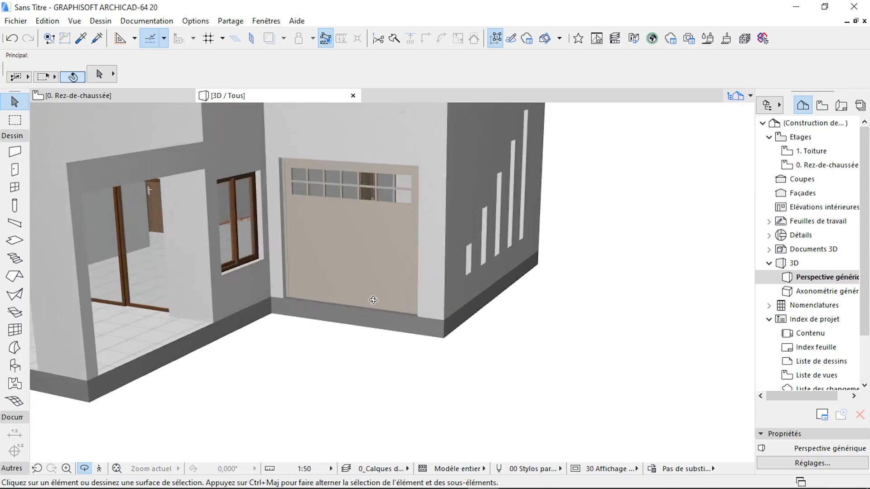
# In the ground-floor plan, set the default mesh to Struct. - Béton with a Béton - Lissé top surface and a height of 30
pyautogui.click(131, 96)
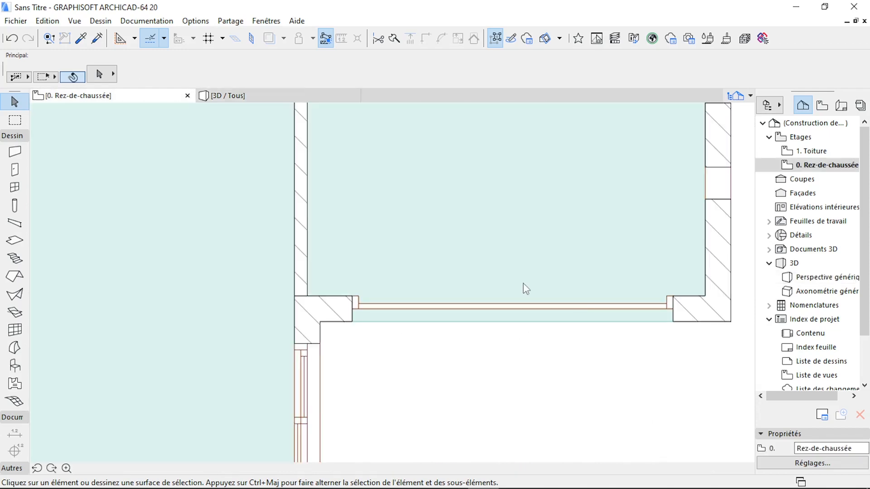
pyautogui.doubleClick(14, 402)
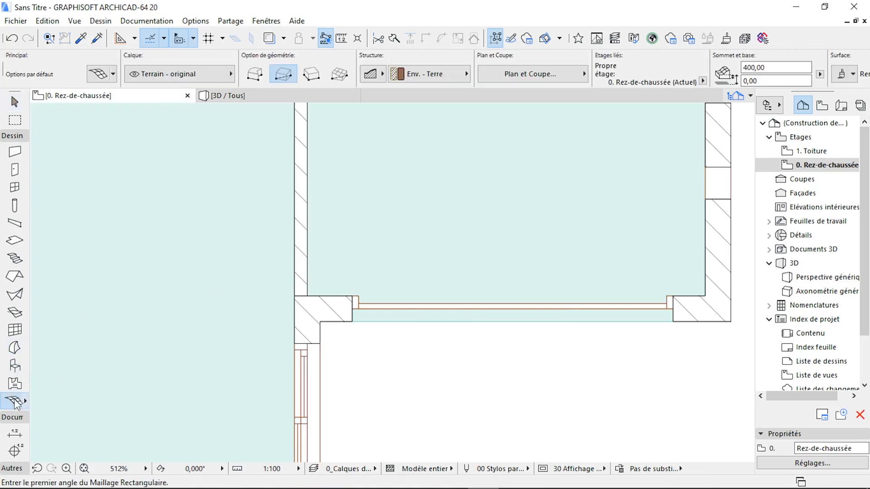
pyautogui.click(472, 121)
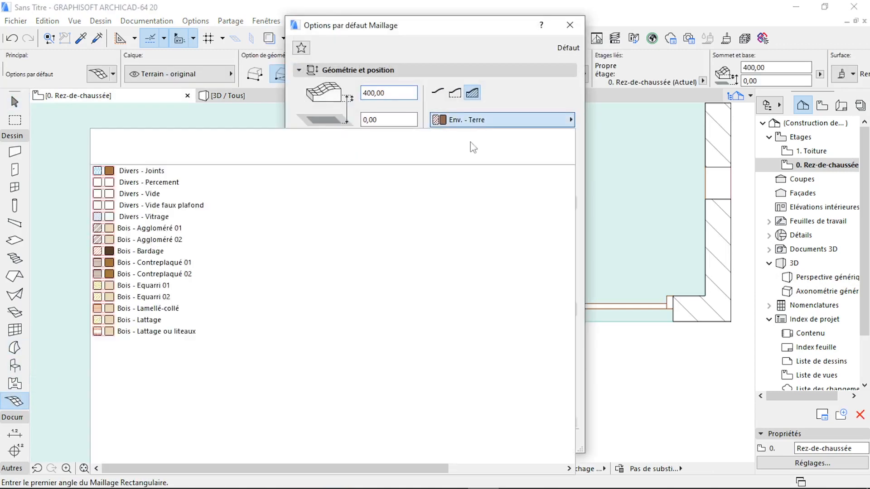
pyautogui.click(376, 297)
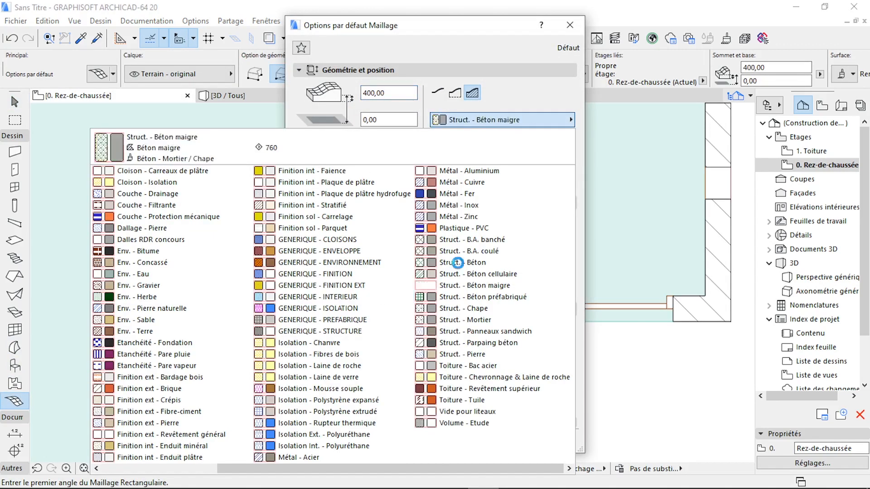
pyautogui.click(489, 262)
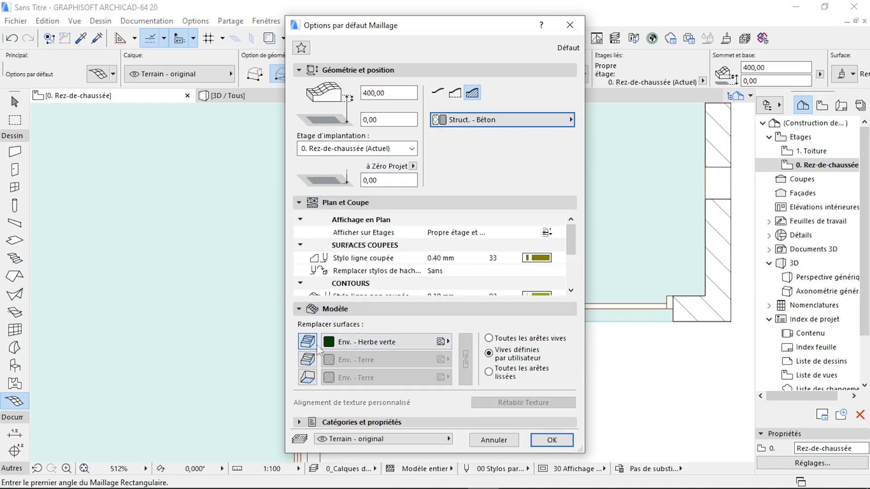
pyautogui.click(373, 344)
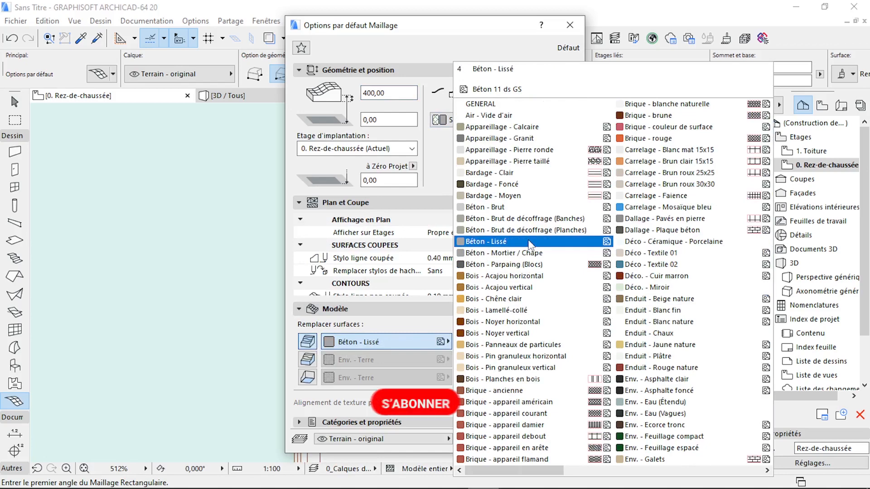
pyautogui.click(494, 239)
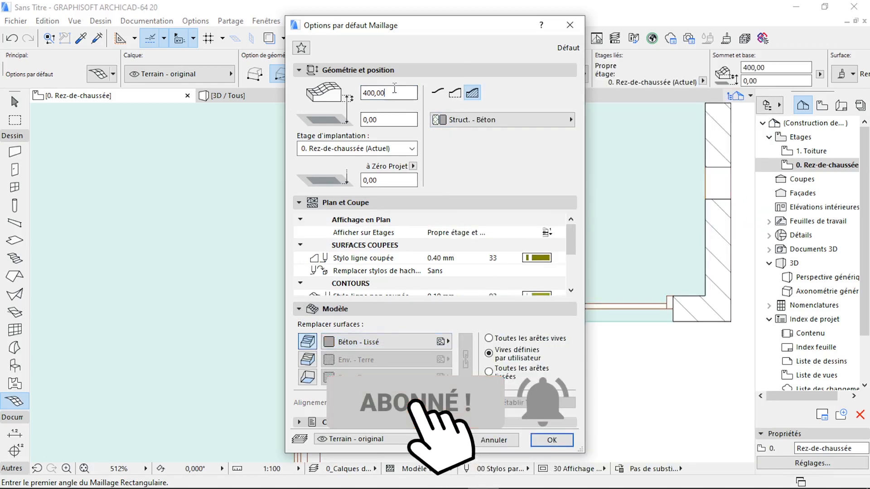
pyautogui.moveTo(395, 90); pyautogui.dragTo(330, 106)
pyautogui.write('30')
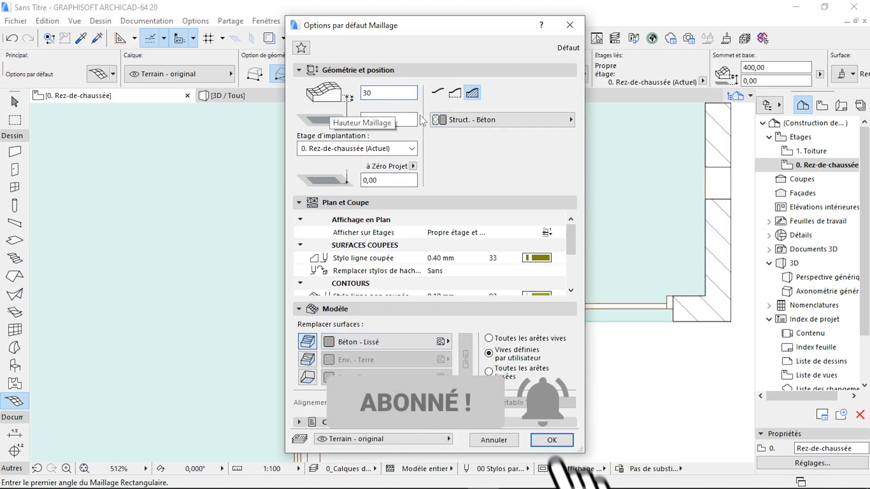
pyautogui.write(',00')
pyautogui.click(542, 441)
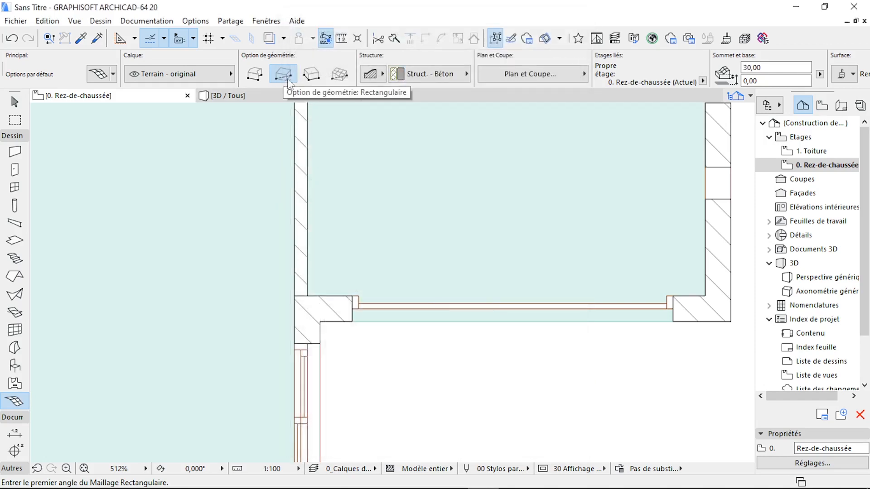
# Draw a rotated rectangular mesh along the garage's outer front wall, from corner to corner, extending 150 outward
pyautogui.click(312, 74)
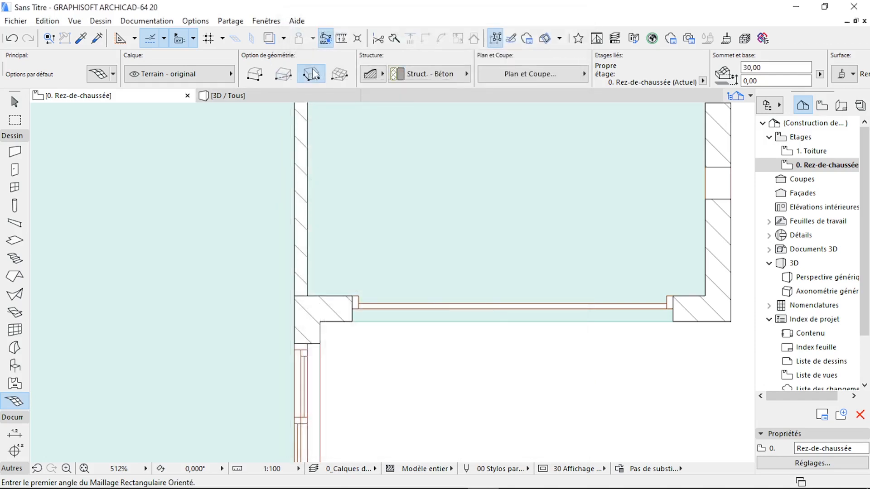
pyautogui.click(729, 321)
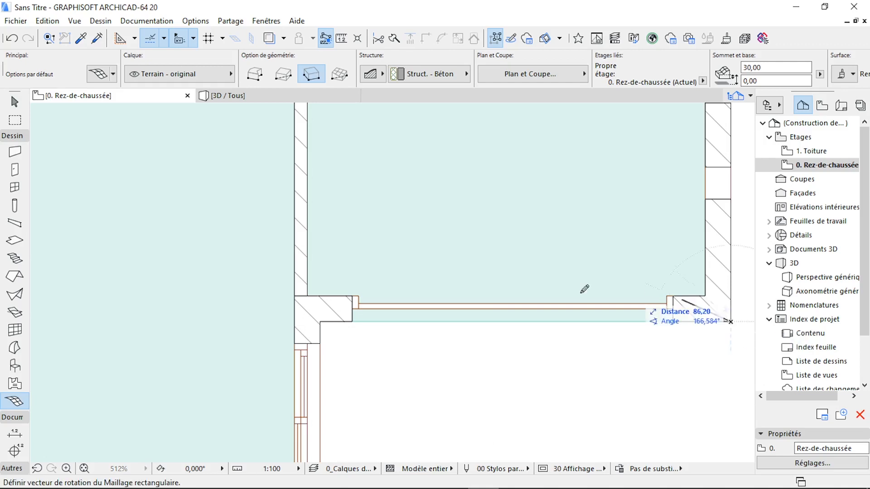
pyautogui.click(321, 322)
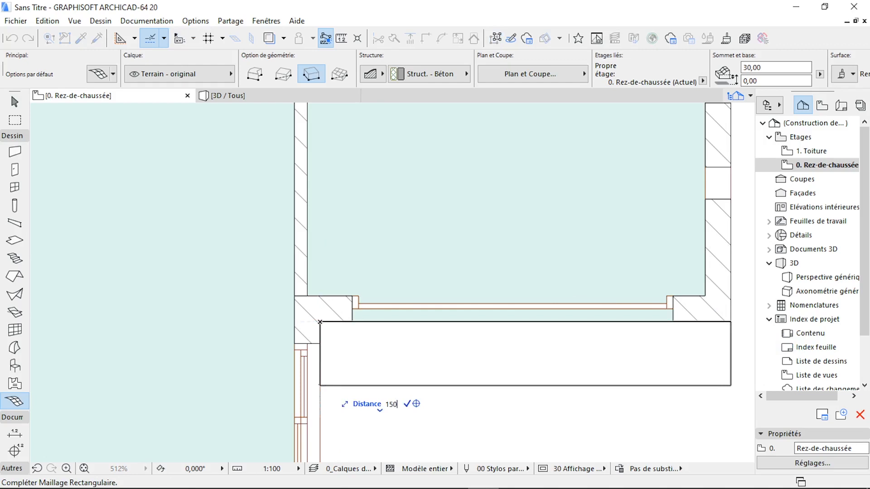
pyautogui.click(321, 461)
pyautogui.scroll(-5, 233, 235)
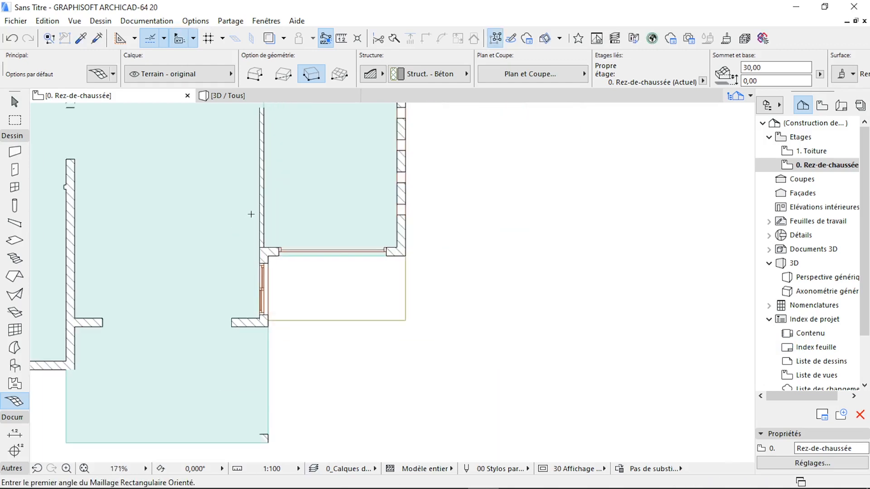
# In the 3D view, lower both outer top corners of the garage-front mesh to its base to form a ramp, then deselect it
pyautogui.click(308, 99)
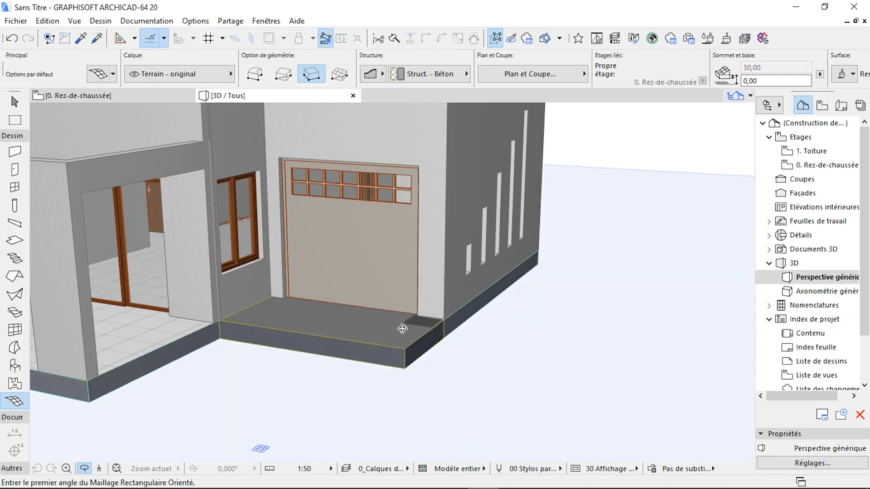
pyautogui.press('Escape')
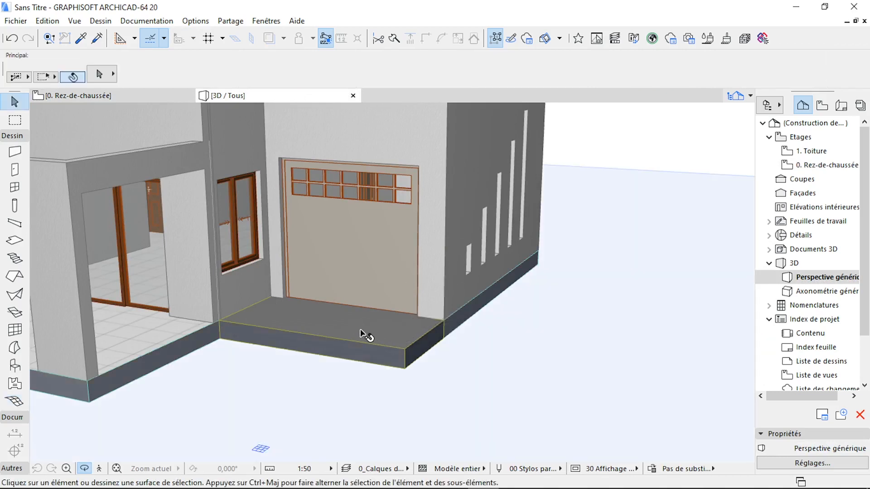
pyautogui.click(318, 354)
pyautogui.scroll(3, 425, 344)
pyautogui.click(408, 335)
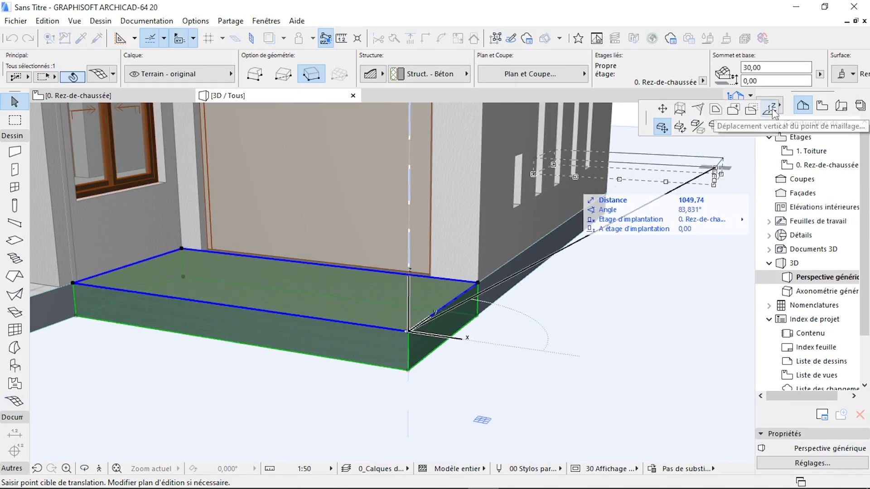
pyautogui.click(770, 110)
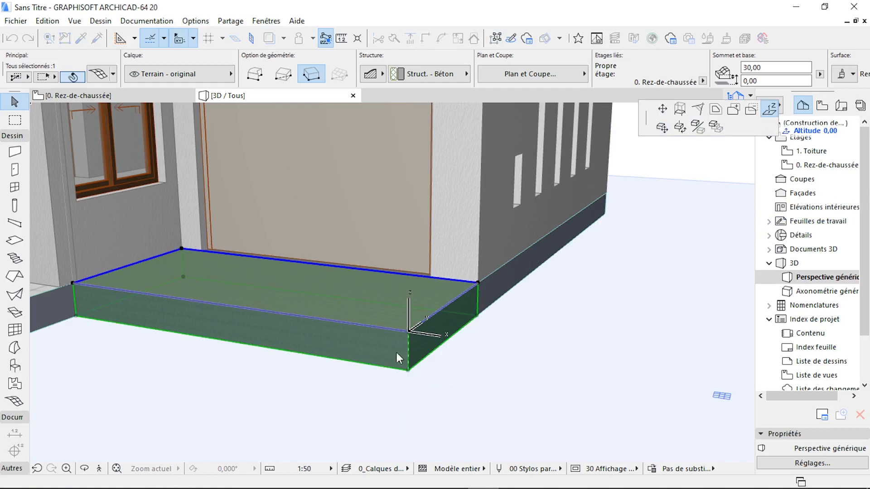
pyautogui.click(412, 366)
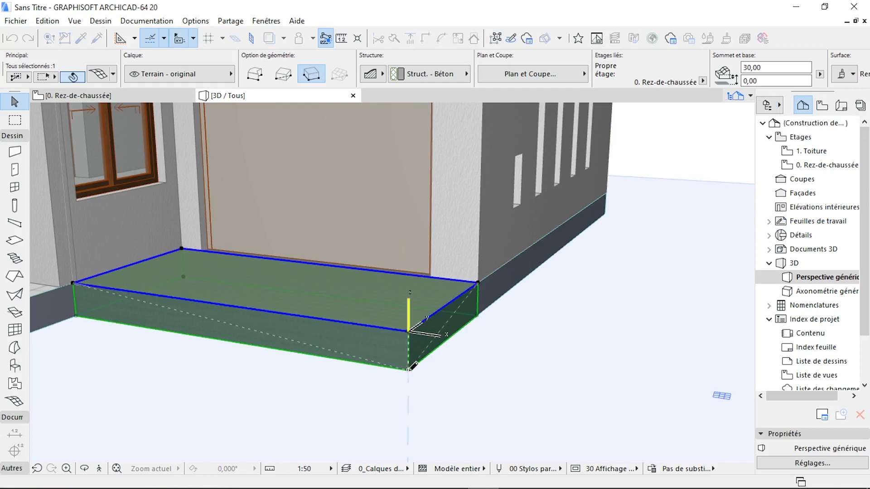
pyautogui.click(73, 284)
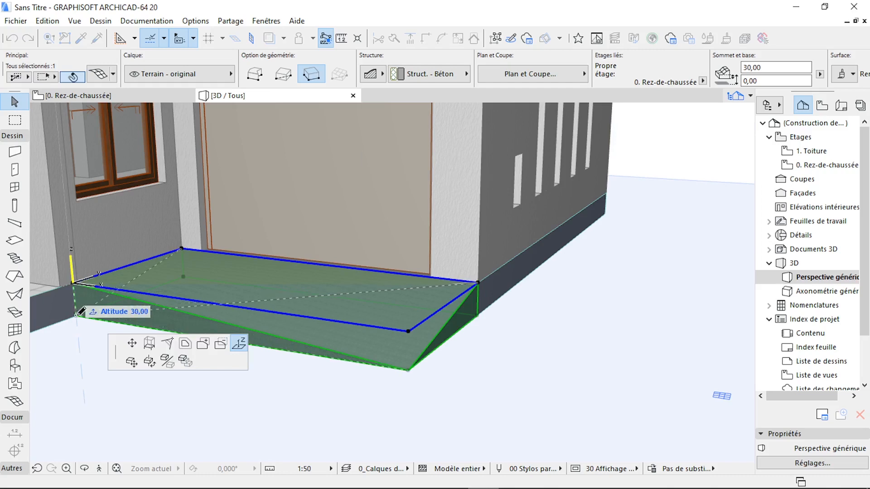
pyautogui.click(77, 314)
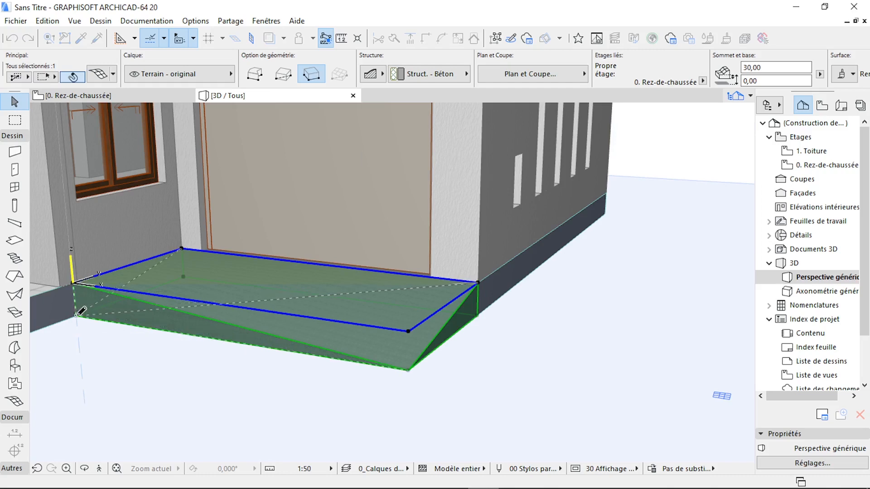
pyautogui.click(516, 381)
pyautogui.scroll(-3, 588, 409)
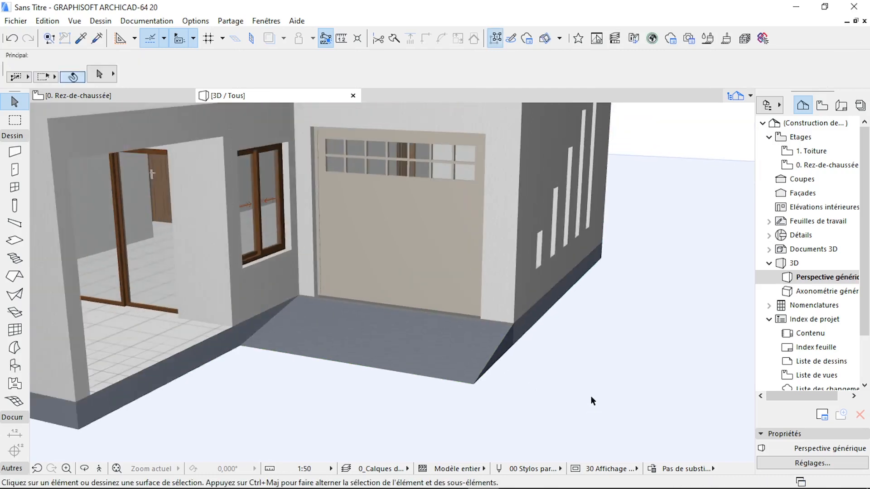
# Examine the garage ramp, the terrace and the house's other sides in the 3D view
pyautogui.scroll(-7, 603, 384)
pyautogui.keyDown('shift'); pyautogui.moveTo(605, 383); pyautogui.dragTo(398, 361, button='middle'); pyautogui.keyUp('shift')
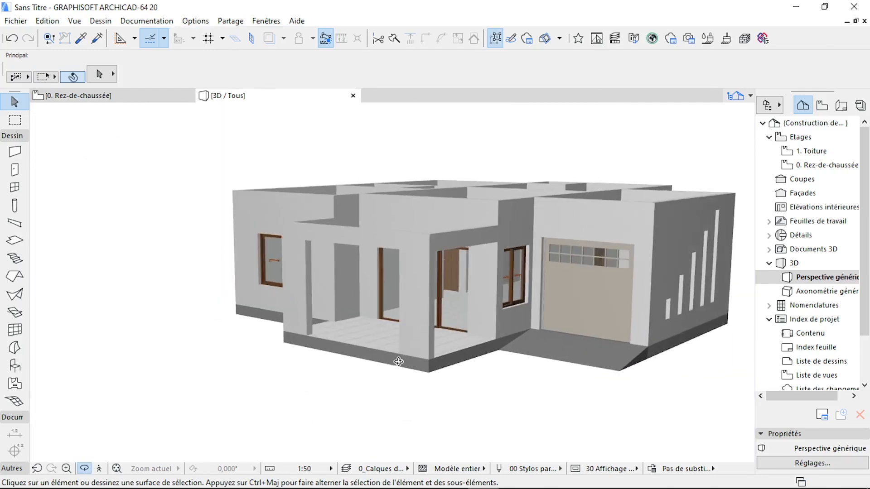
pyautogui.scroll(3, 386, 374)
pyautogui.keyDown('shift'); pyautogui.moveTo(292, 332); pyautogui.dragTo(578, 369, button='middle'); pyautogui.keyUp('shift')
pyautogui.scroll(-5, 592, 343)
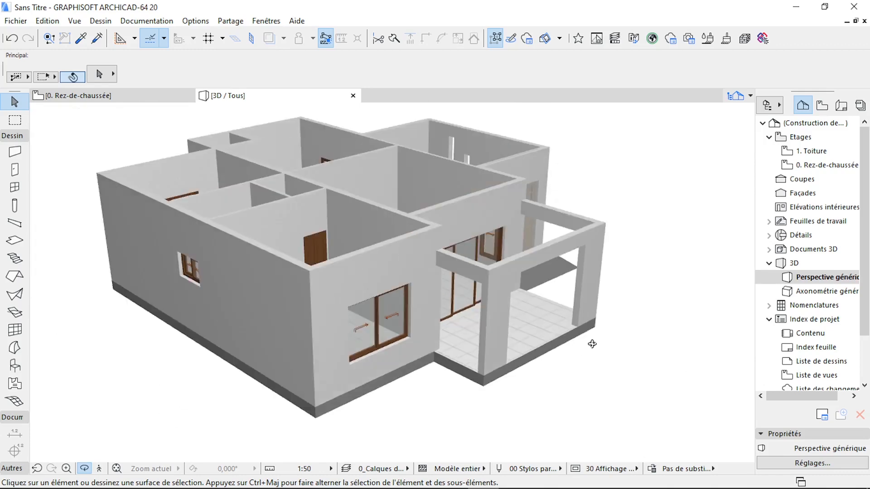
pyautogui.keyDown('shift'); pyautogui.moveTo(343, 313); pyautogui.dragTo(358, 384, button='middle'); pyautogui.keyUp('shift')
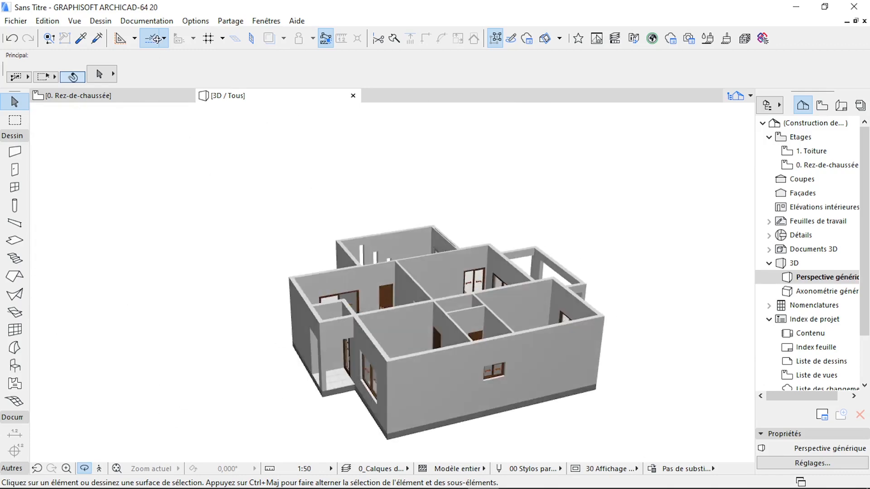
# In the ground-floor plan, reuse the terrace slab's settings to draw a 30 deep rectangular step slab outside the opening between the two pillars
pyautogui.click(148, 96)
pyautogui.scroll(-4, 521, 236)
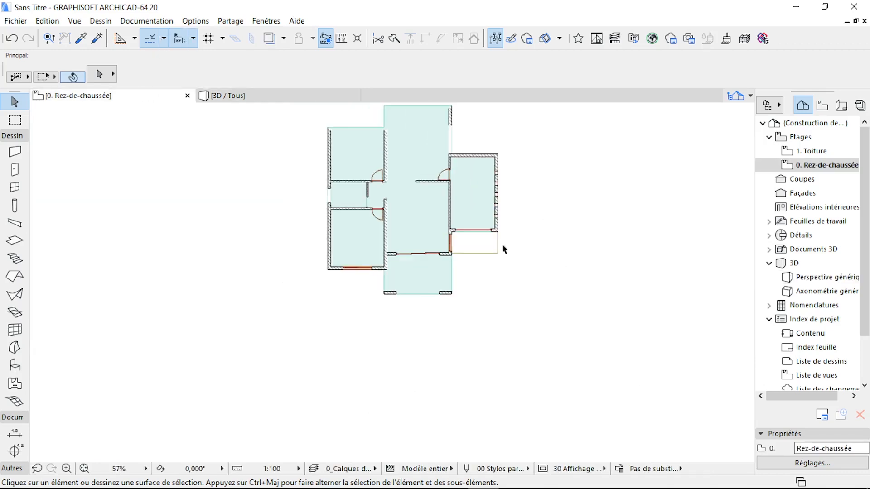
pyautogui.scroll(4, 408, 308)
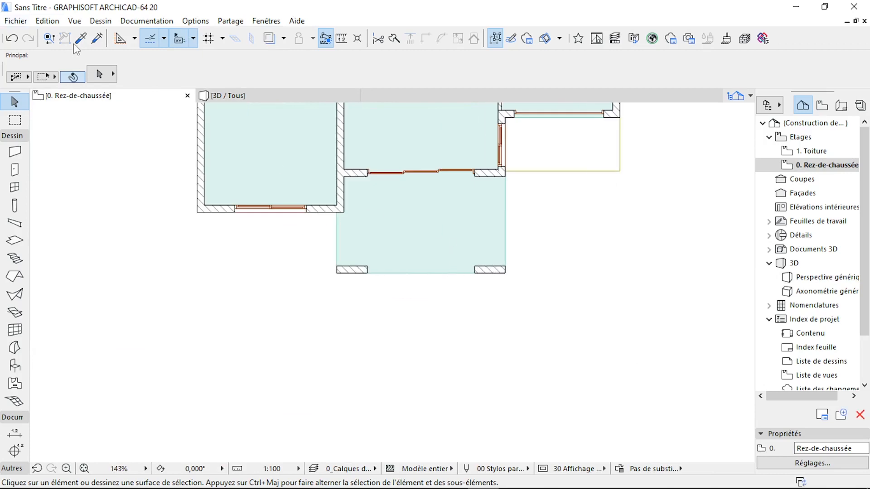
pyautogui.click(80, 38)
pyautogui.click(462, 245)
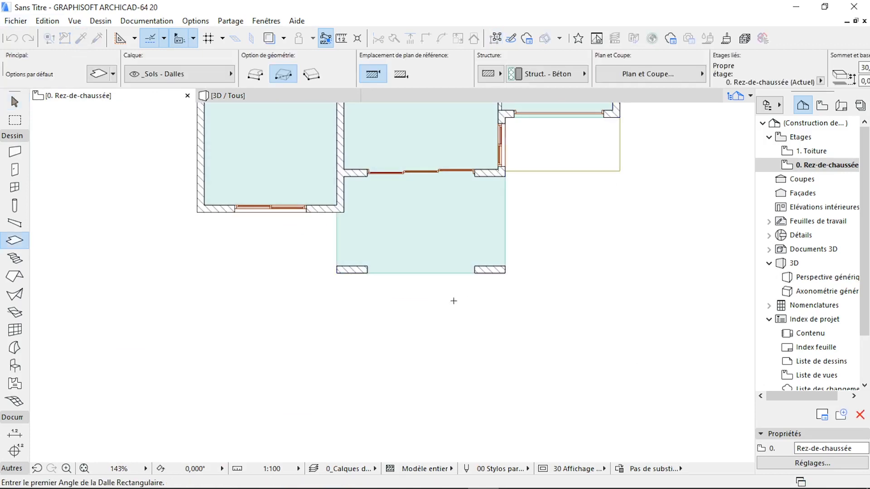
pyautogui.scroll(3, 451, 290)
pyautogui.scroll(3, 449, 263)
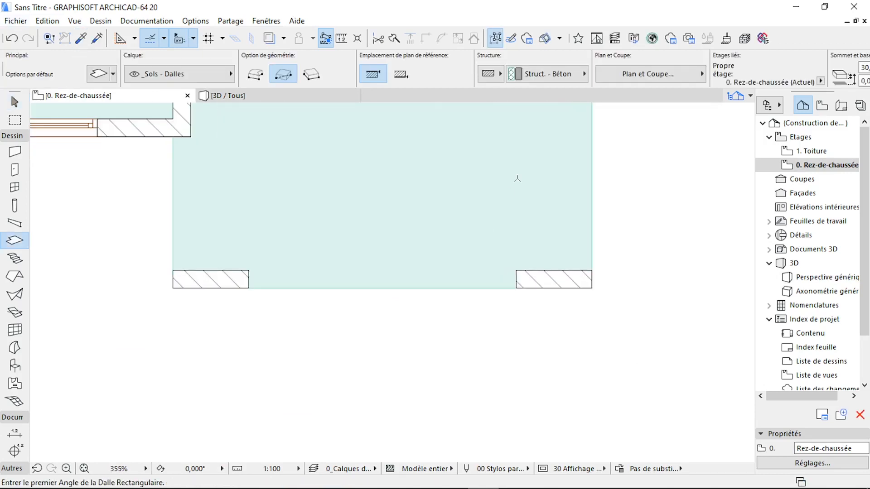
pyautogui.click(309, 76)
pyautogui.click(516, 287)
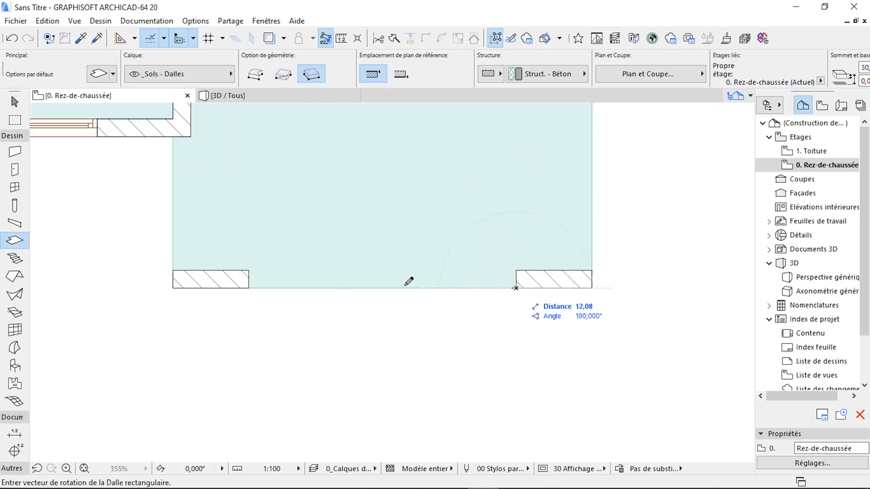
pyautogui.click(249, 288)
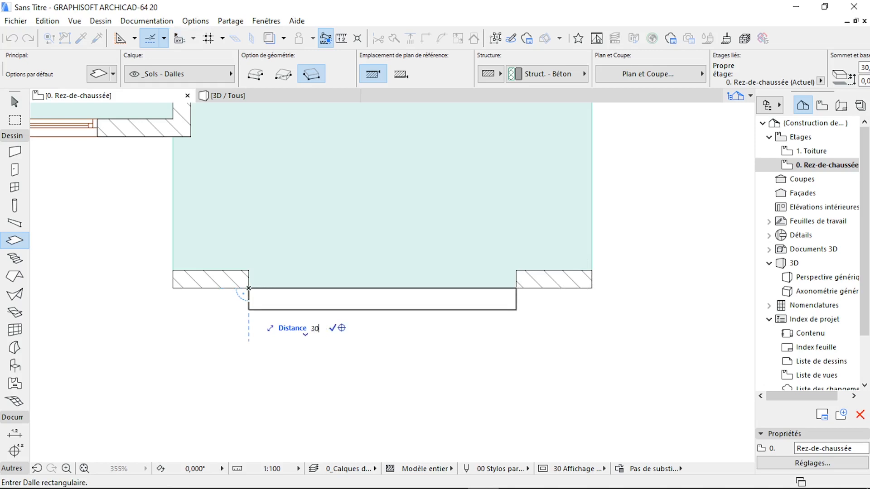
pyautogui.press('Return')
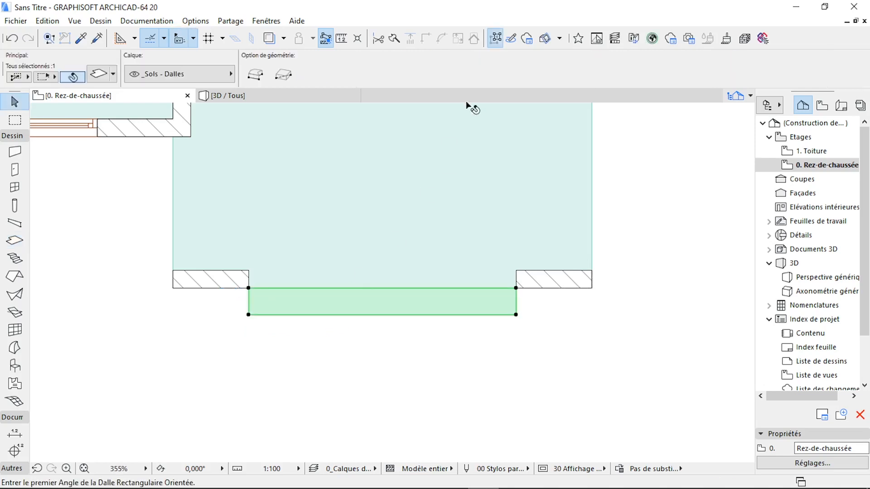
# Set the new step slab's thickness to 15 and its base offset to -15, then deselect it
pyautogui.hscroll(5, 501, 66)
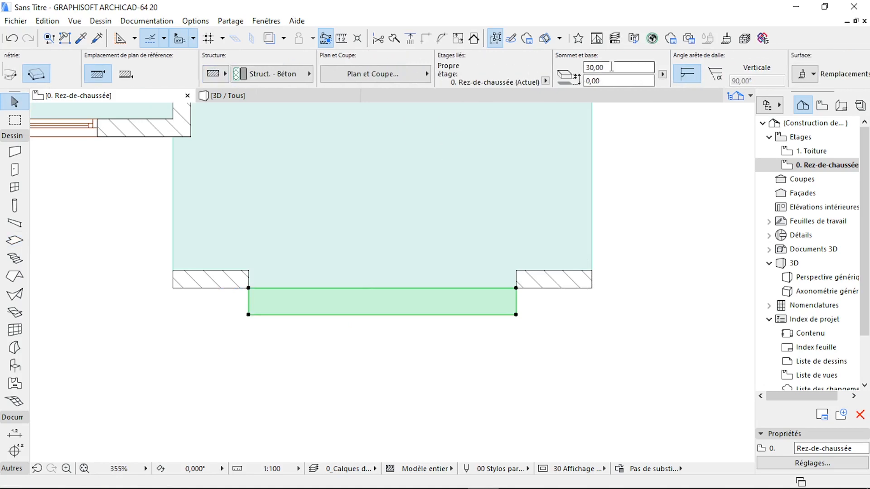
pyautogui.write('15')
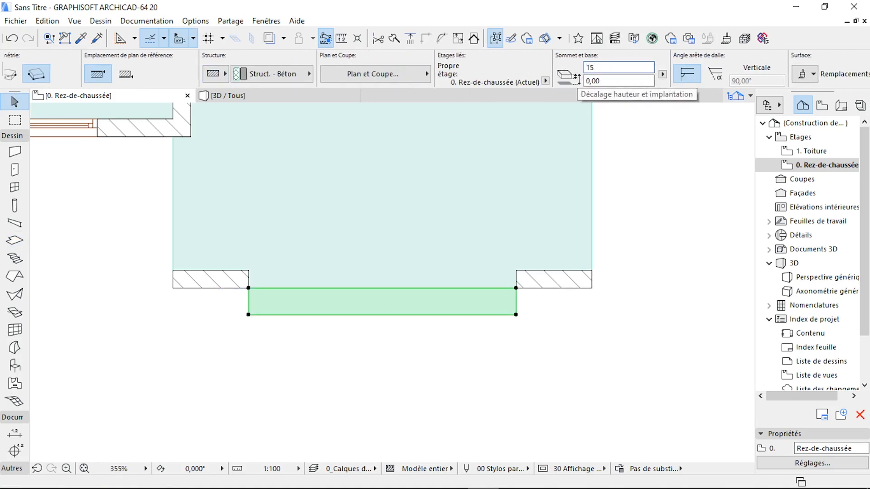
pyautogui.write('-15')
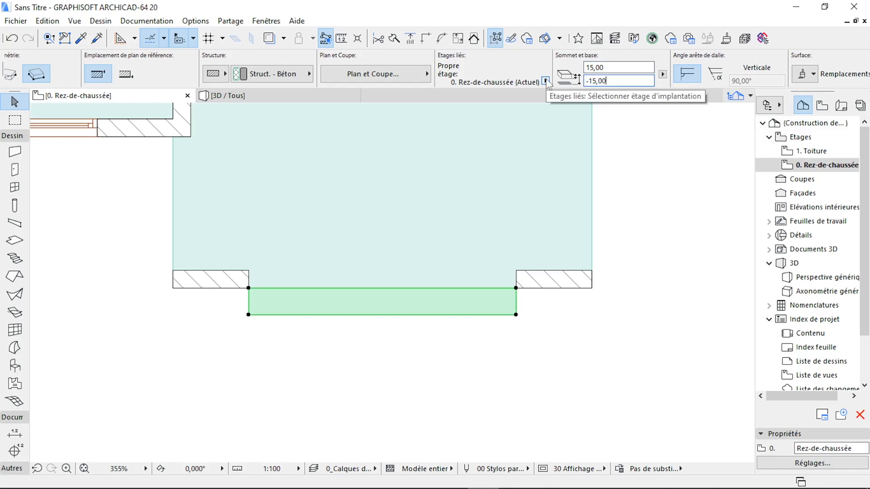
pyautogui.click(617, 219)
# Reuse the step slab's settings to draw an L-shaped polygonal step slab, 30 wide, around the two open sides of the front-door porch
pyautogui.click(85, 40)
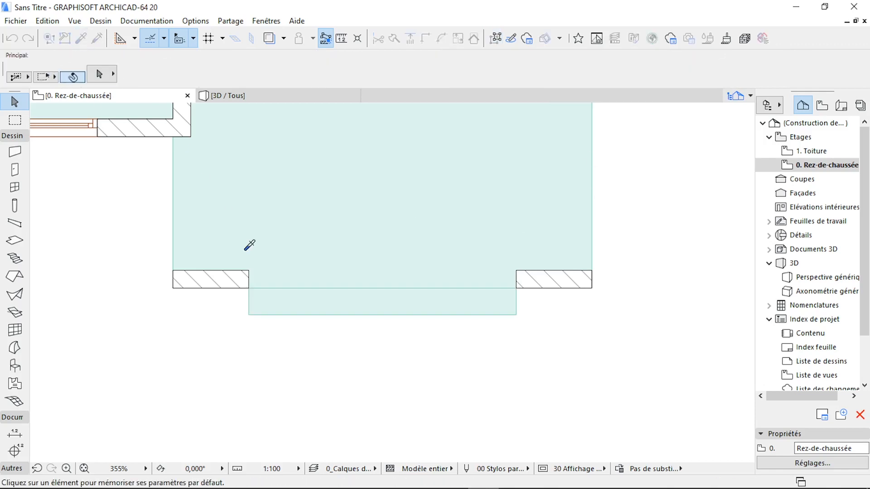
pyautogui.click(285, 303)
pyautogui.scroll(-8, 375, 376)
pyautogui.scroll(10, 357, 236)
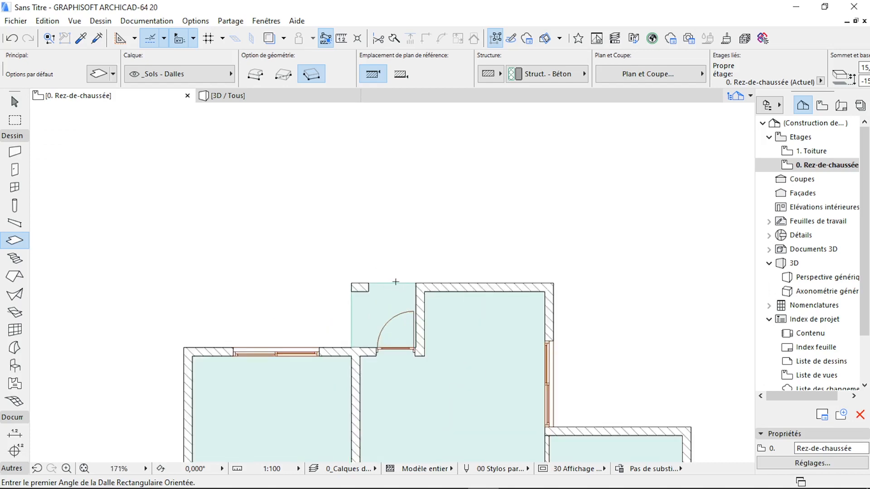
pyautogui.click(255, 73)
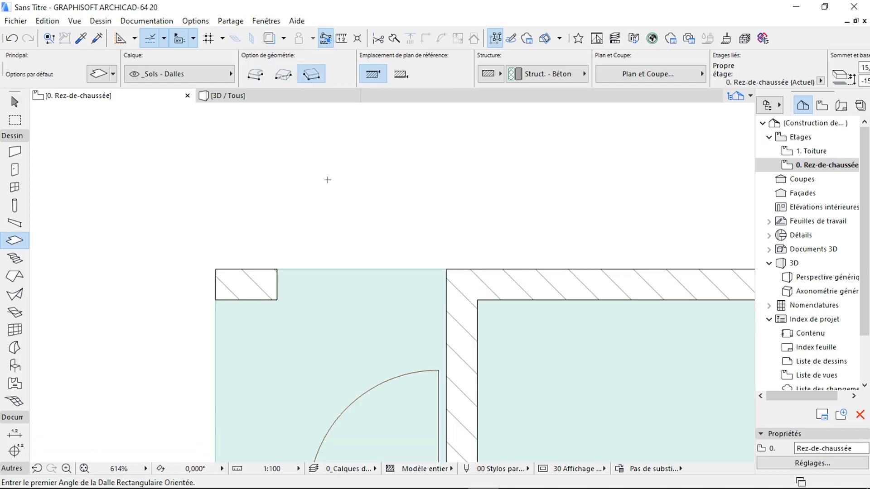
pyautogui.click(446, 269)
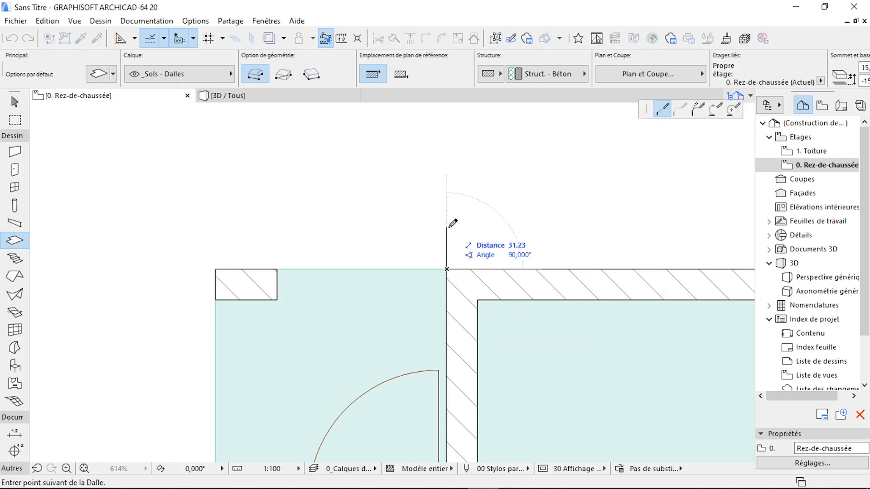
pyautogui.press('Return')
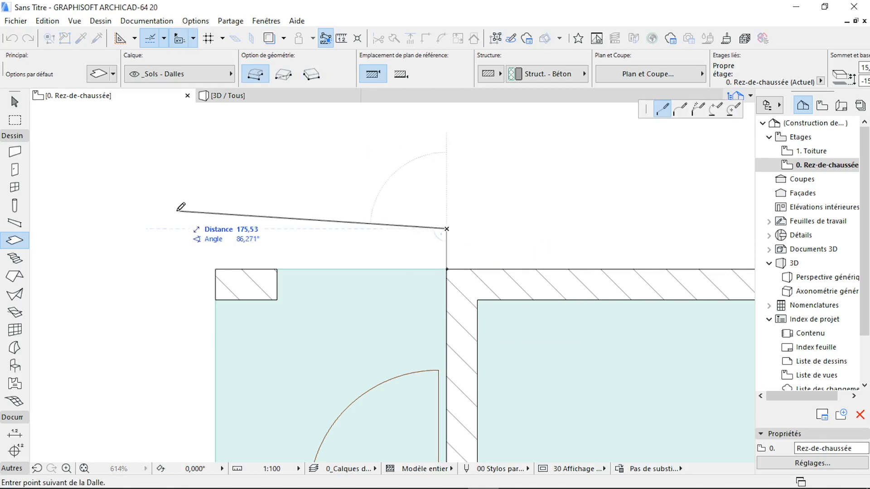
pyautogui.click(215, 269)
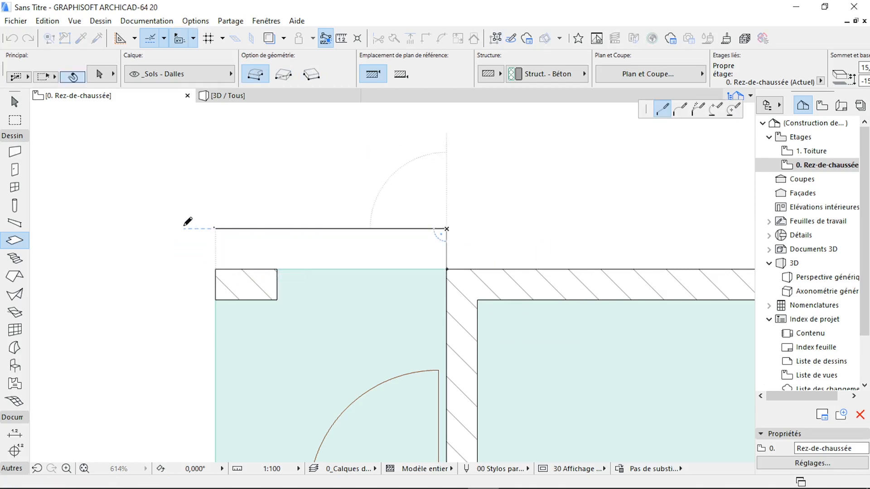
pyautogui.write('30')
pyautogui.press('Return')
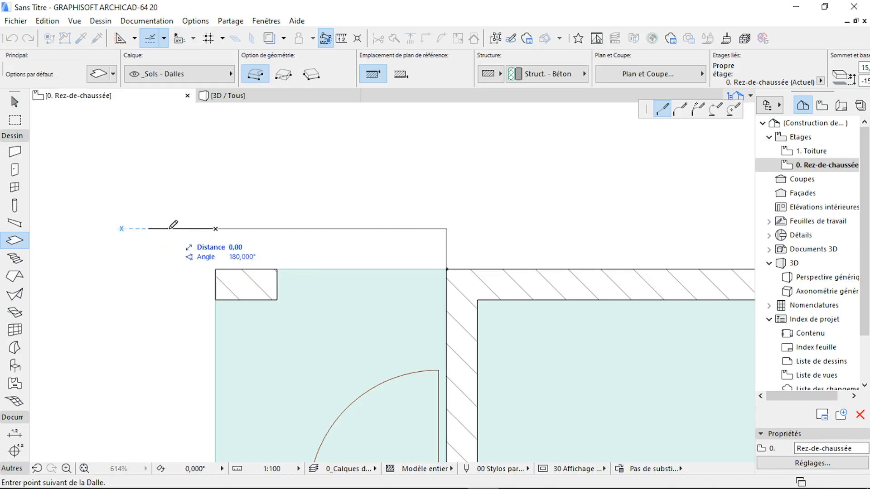
pyautogui.scroll(-3, 290, 191)
pyautogui.scroll(2, 240, 338)
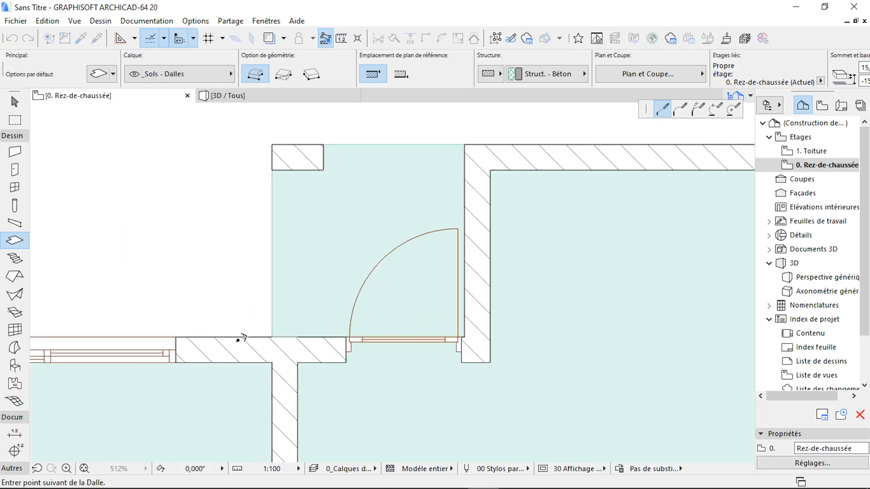
pyautogui.click(234, 336)
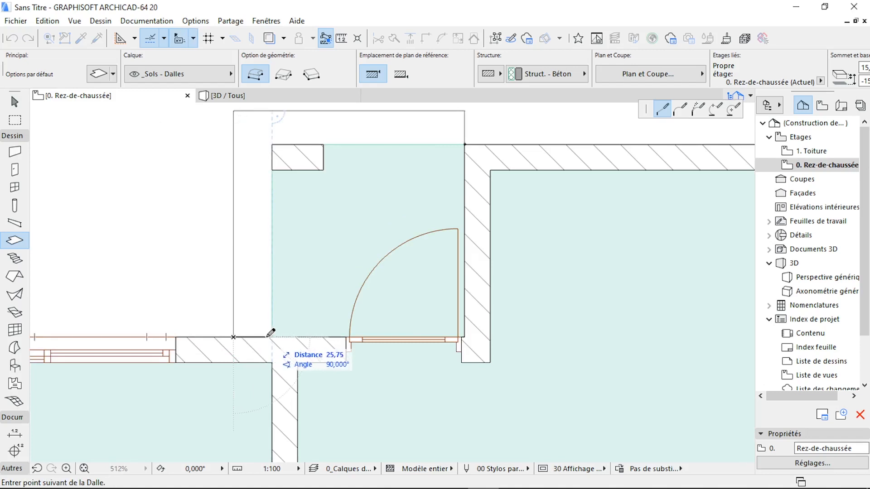
pyautogui.click(272, 337)
pyautogui.click(272, 144)
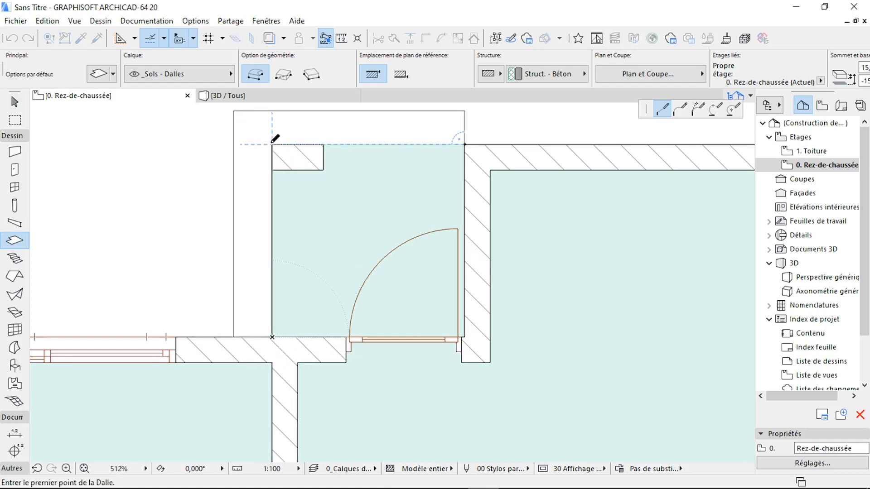
pyautogui.click(464, 144)
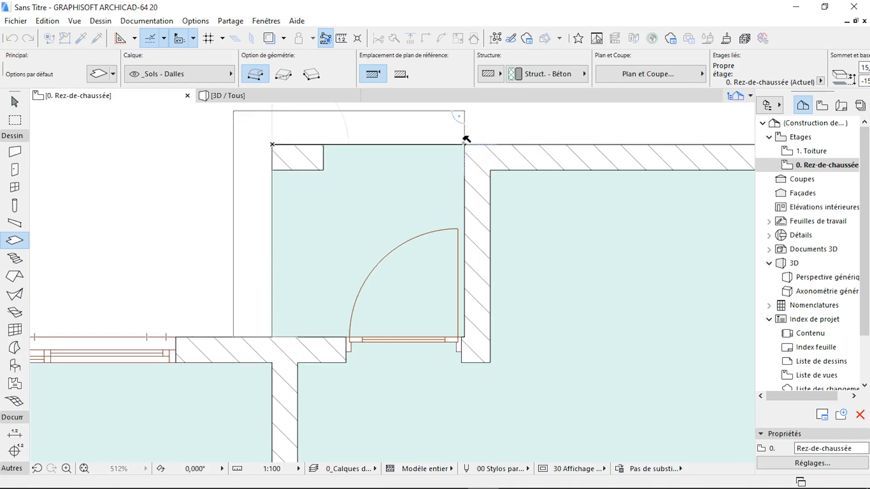
# Inspect the new porch step in the 3D view and return to the ground-floor plan
pyautogui.click(338, 100)
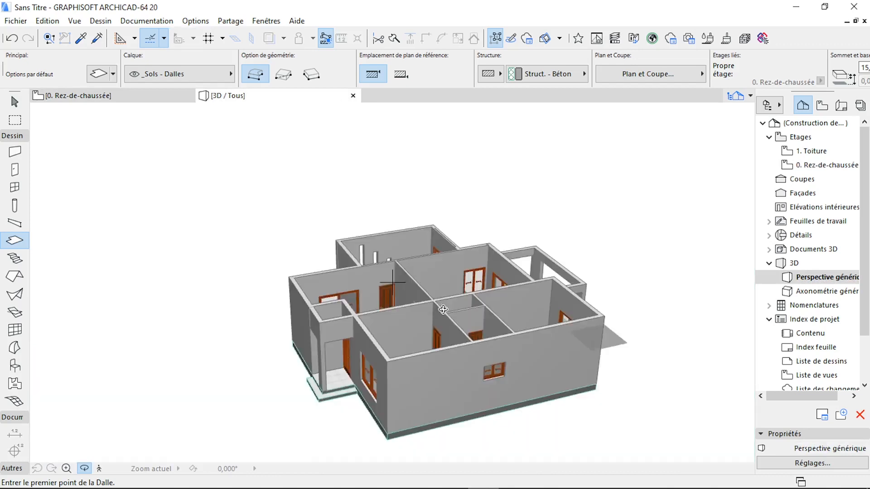
pyautogui.keyDown('shift'); pyautogui.moveTo(345, 377); pyautogui.dragTo(318, 286, button='middle'); pyautogui.keyUp('shift')
pyautogui.press('F2')
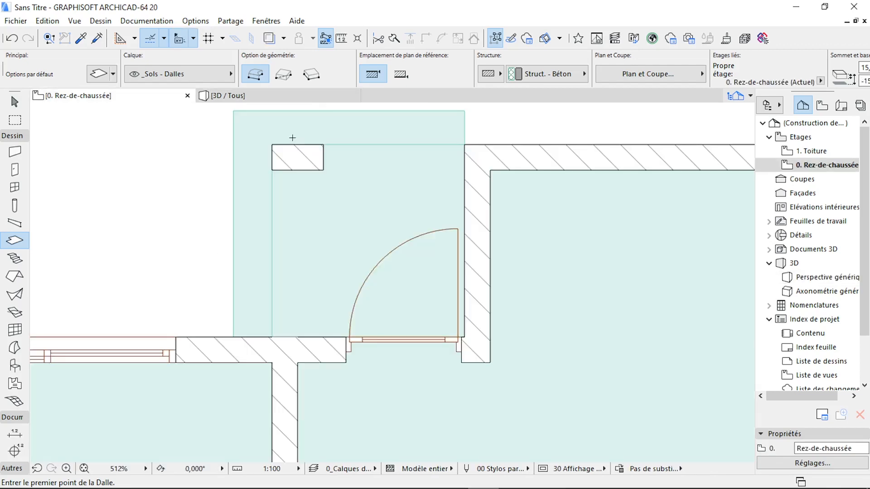
pyautogui.scroll(-6, 369, 200)
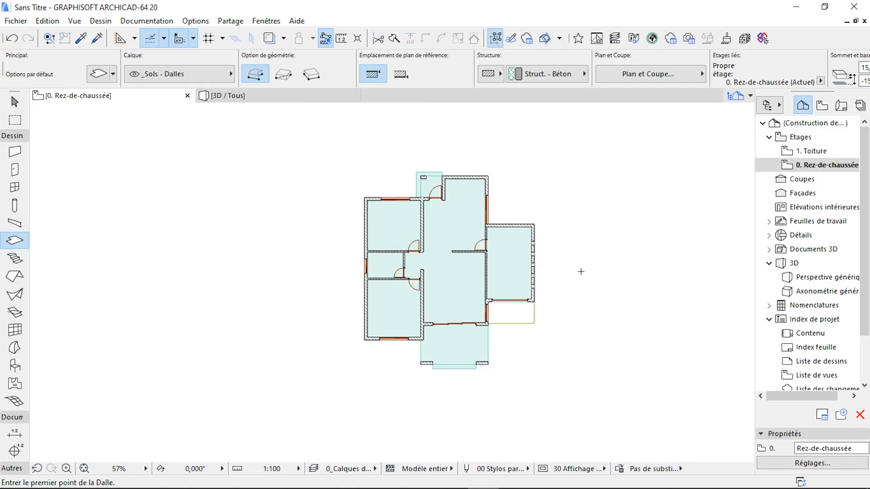
pyautogui.scroll(3, 450, 313)
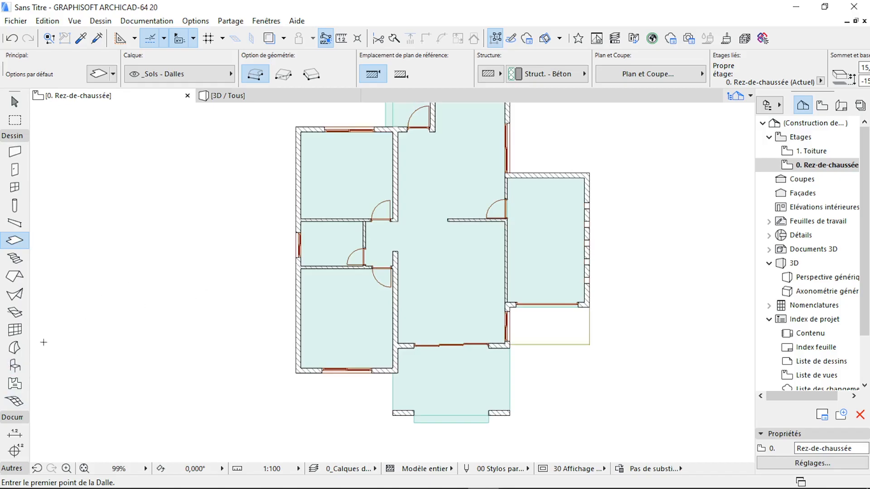
# Place a Disposition canapé 20 object without its Siège en bas seats in the living room, with the sofa facing the garage wall
pyautogui.click(14, 366)
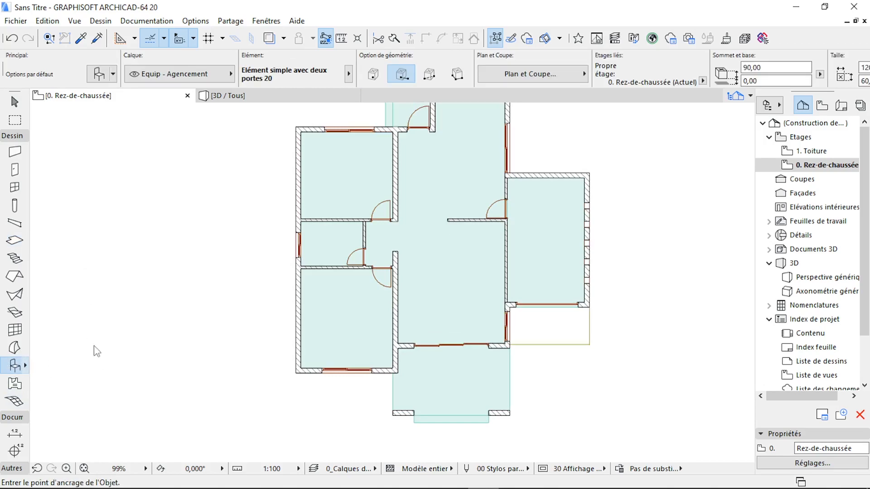
pyautogui.hotkey('ctrl', 't')
pyautogui.click(247, 138)
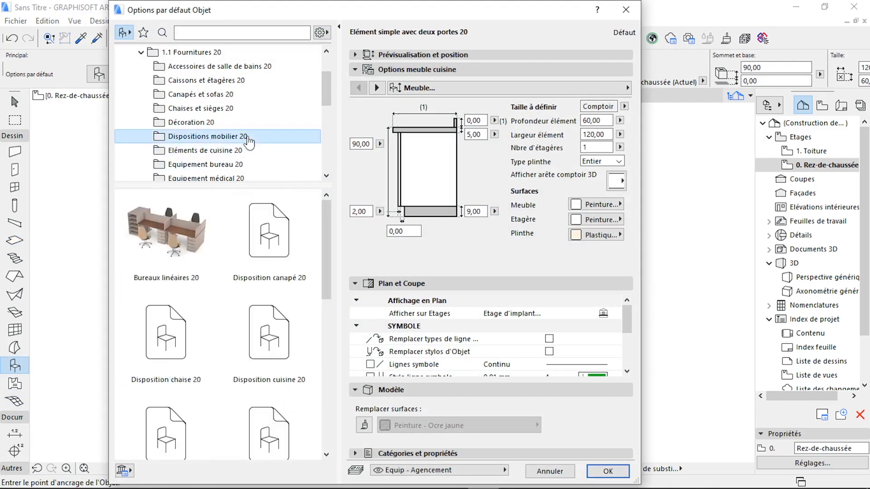
pyautogui.click(269, 233)
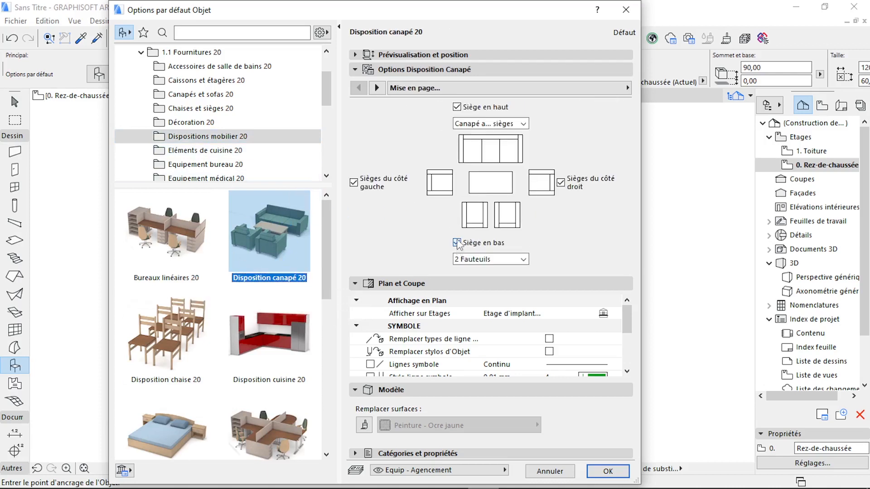
pyautogui.click(457, 244)
pyautogui.click(628, 473)
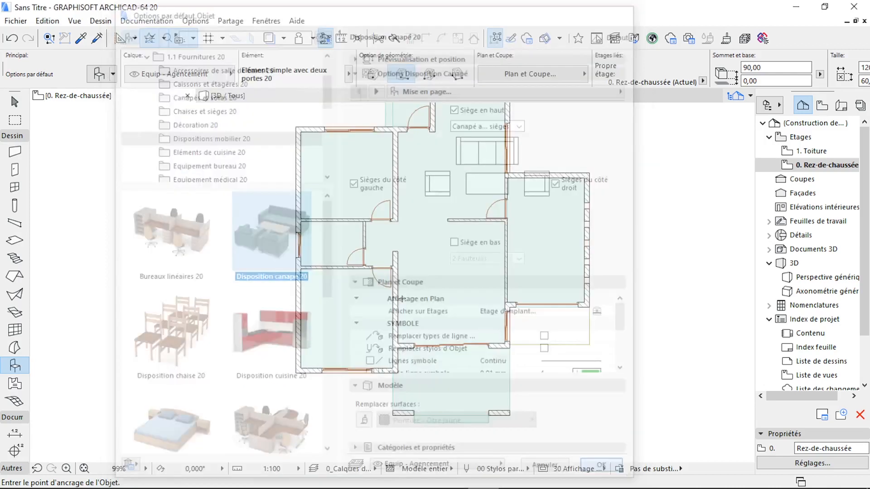
pyautogui.click(461, 280)
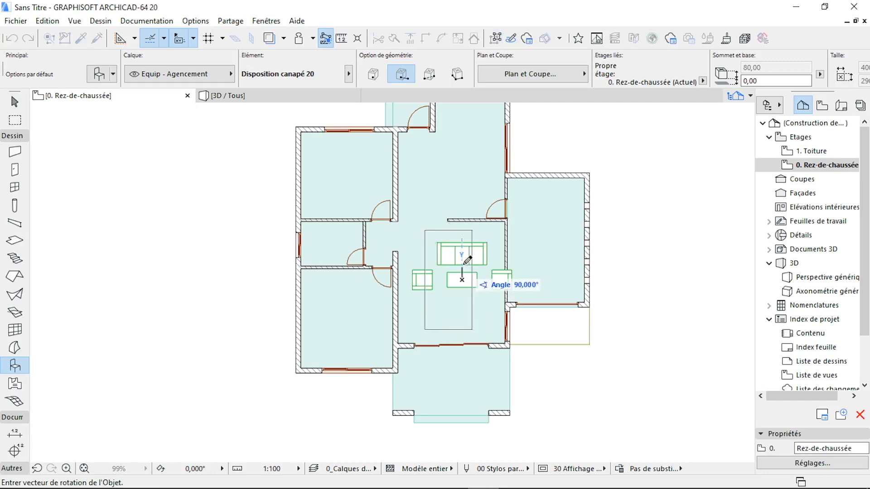
pyautogui.click(461, 268)
pyautogui.scroll(3, 461, 268)
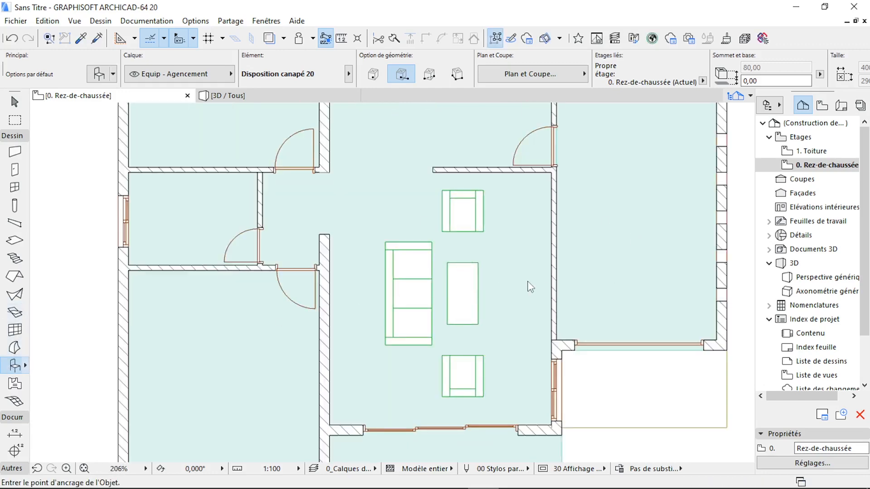
# Choose Table 01 20 from the Tables 20 library folder as the default object
pyautogui.hotkey('ctrl', 't')
pyautogui.scroll(-5, 219, 136)
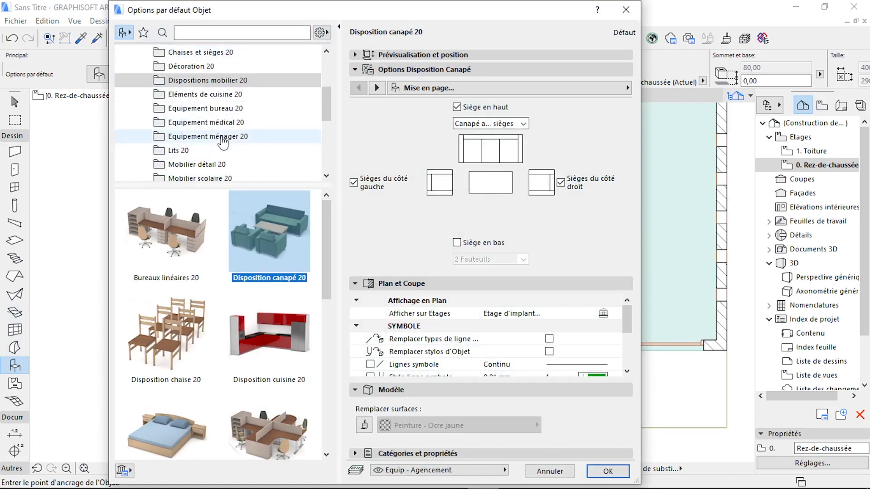
pyautogui.click(226, 96)
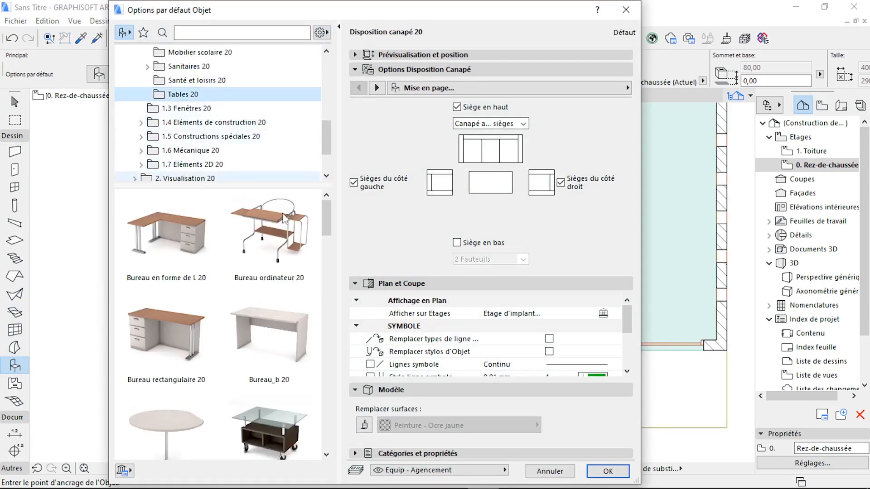
pyautogui.scroll(-8, 239, 281)
pyautogui.scroll(3, 280, 294)
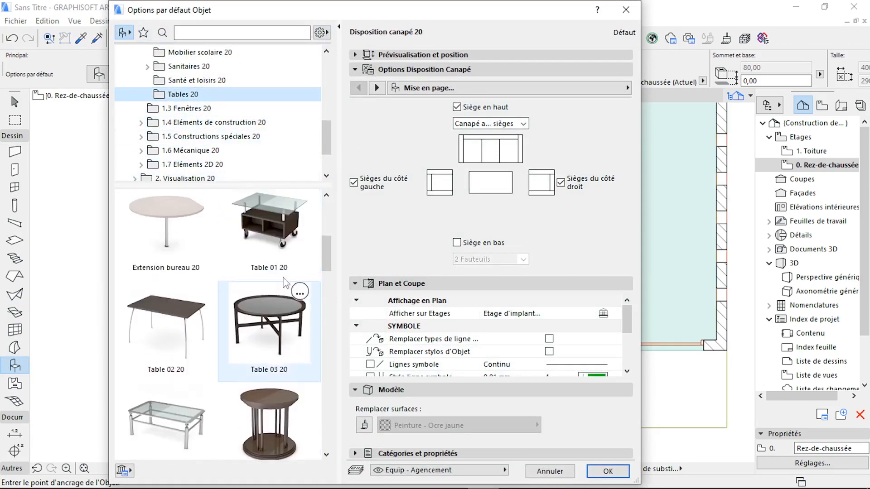
pyautogui.scroll(-2, 281, 289)
pyautogui.scroll(1, 283, 261)
pyautogui.scroll(2, 283, 262)
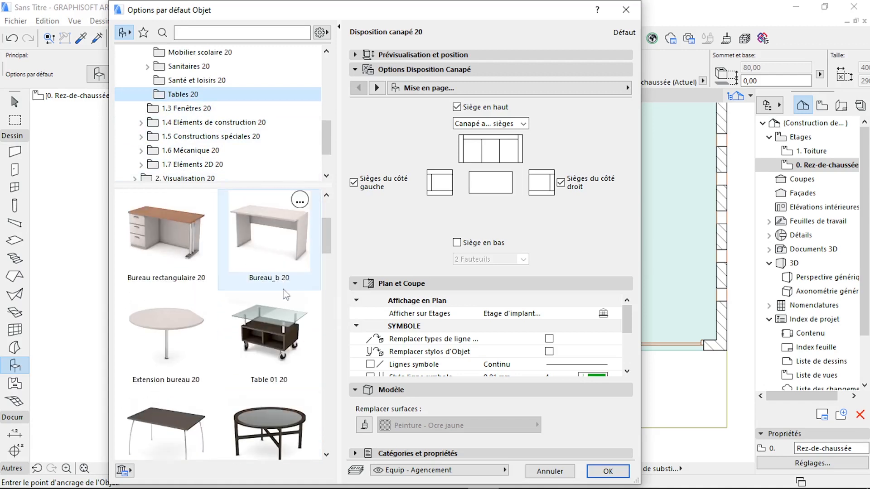
pyautogui.click(281, 350)
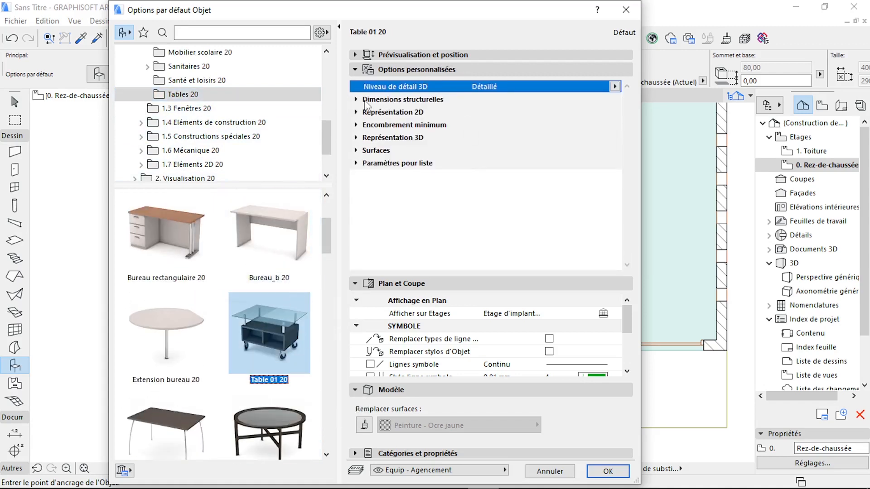
# Set the table's wheel dimension to 0 and its height to 60, and accept the object settings
pyautogui.click(356, 99)
pyautogui.click(565, 115)
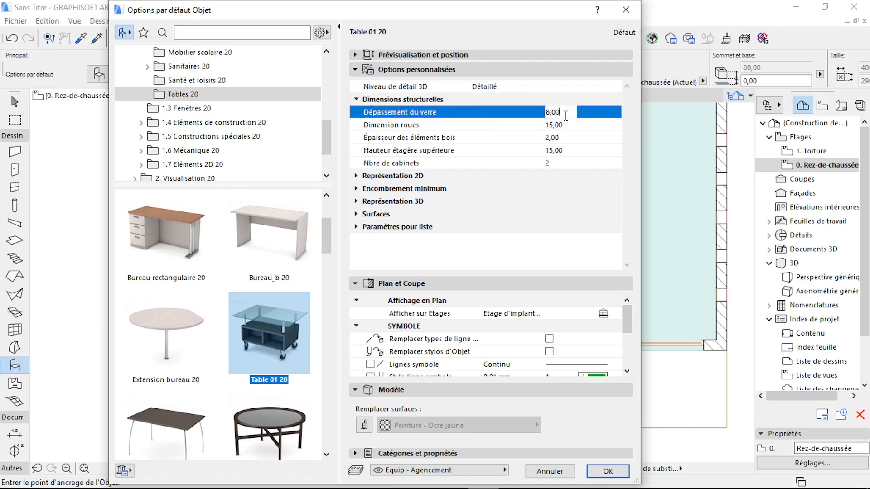
pyautogui.click(508, 127)
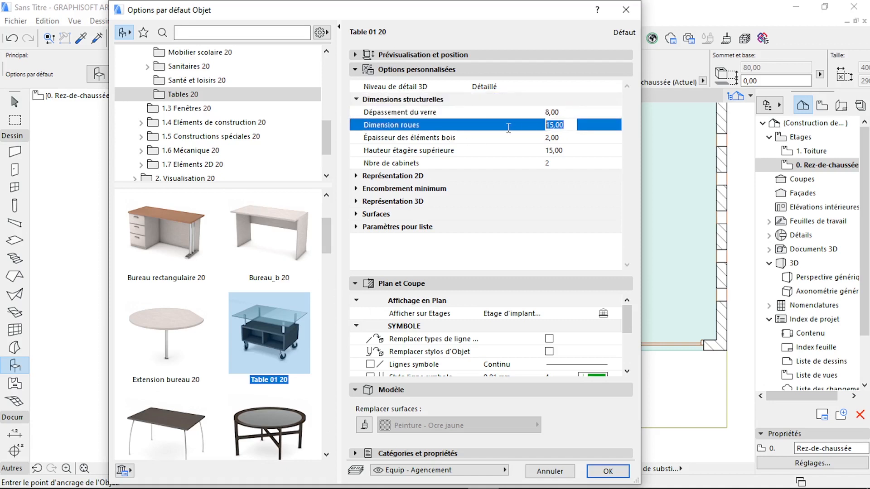
pyautogui.press('Return')
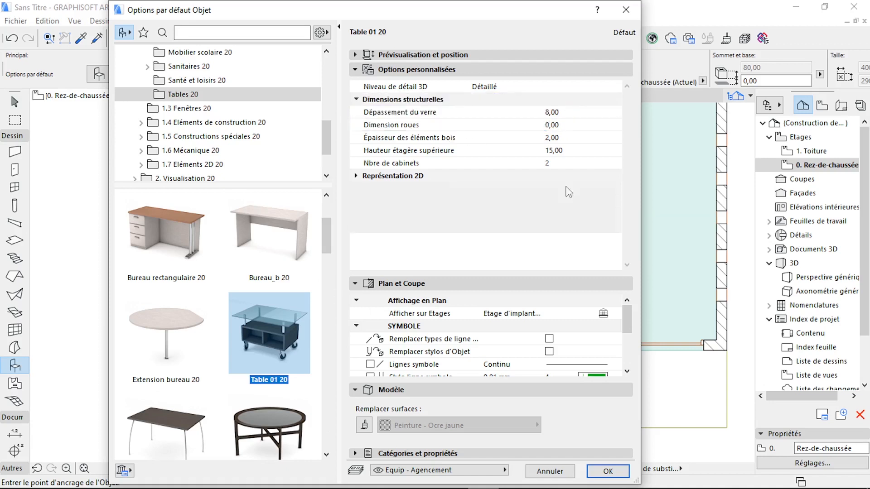
pyautogui.click(427, 54)
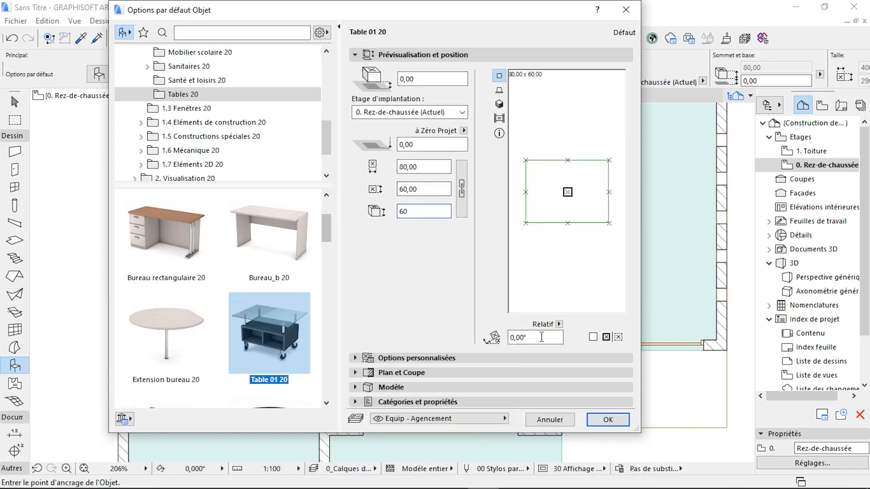
pyautogui.click(607, 420)
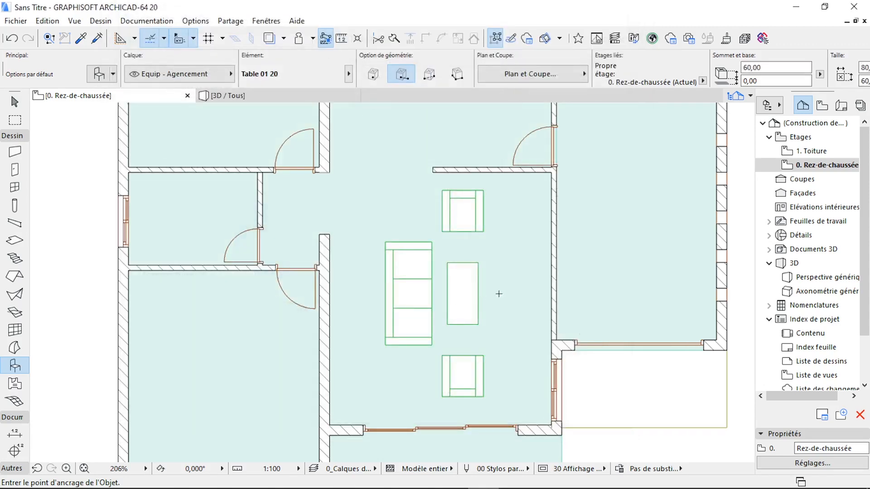
# Place the table lengthwise opposite the sofa and move it flush against the wall shared with the garage
pyautogui.click(532, 285)
pyautogui.click(531, 271)
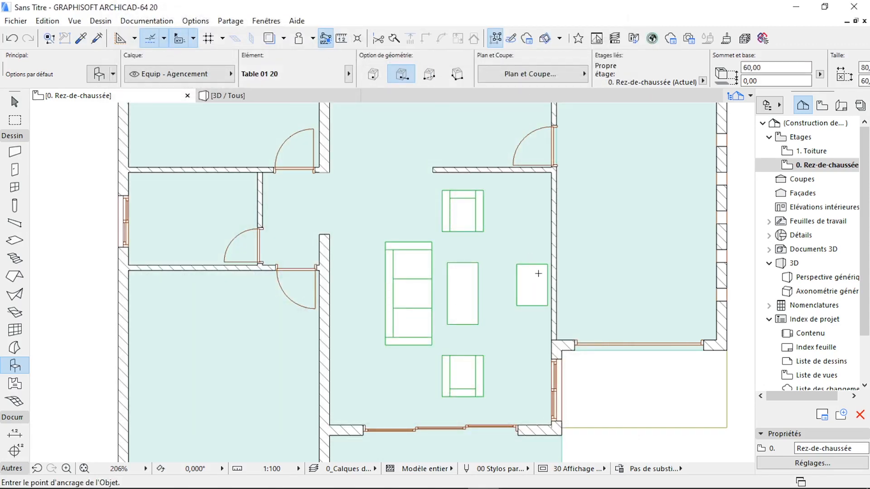
pyautogui.scroll(4, 537, 278)
pyautogui.keyDown('shift'); pyautogui.click(562, 309); pyautogui.keyUp('shift')
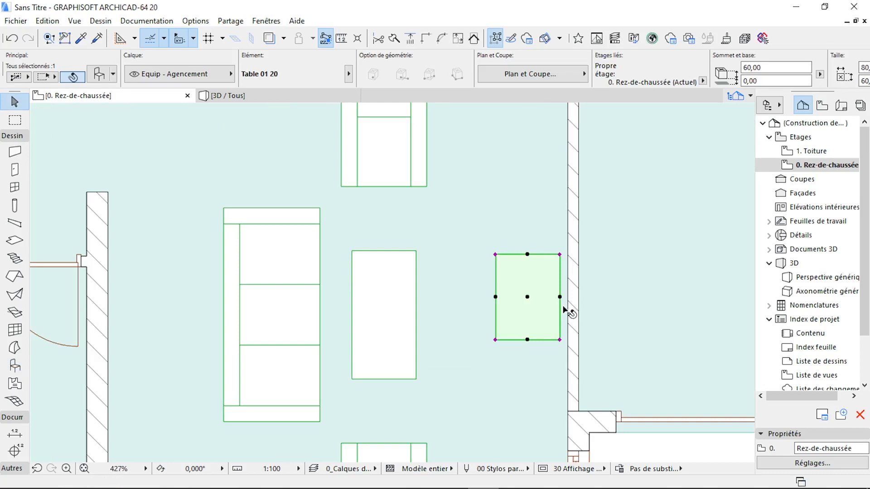
pyautogui.click(560, 254)
pyautogui.click(567, 241)
pyautogui.scroll(2, 566, 328)
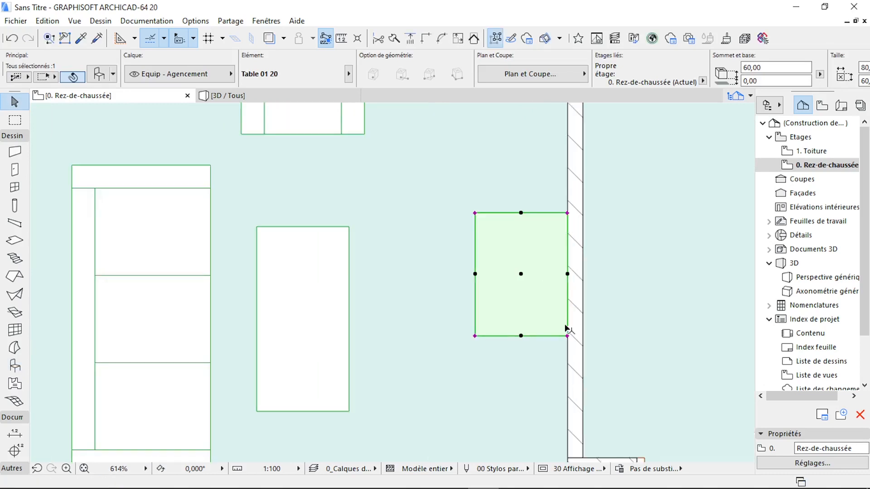
# Stretch the table against the garage wall to a width of 120 and inspect the living room furniture in 3D
pyautogui.click(568, 336)
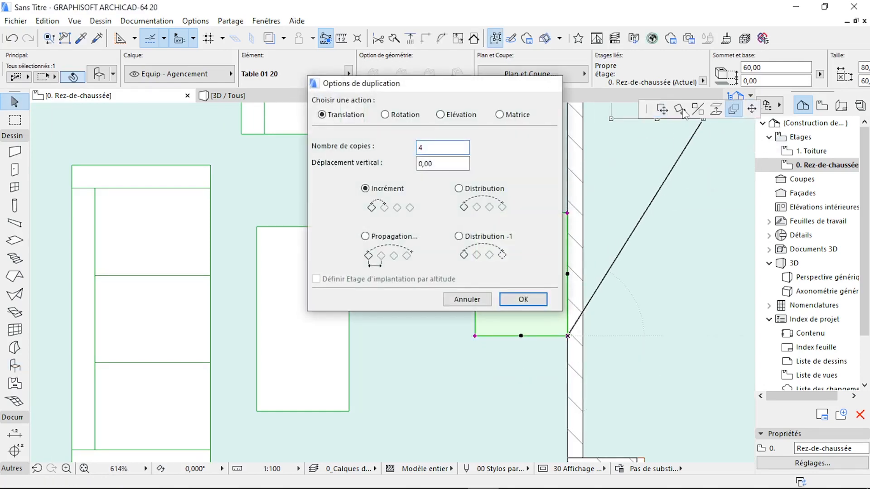
pyautogui.press('Escape')
pyautogui.click(751, 108)
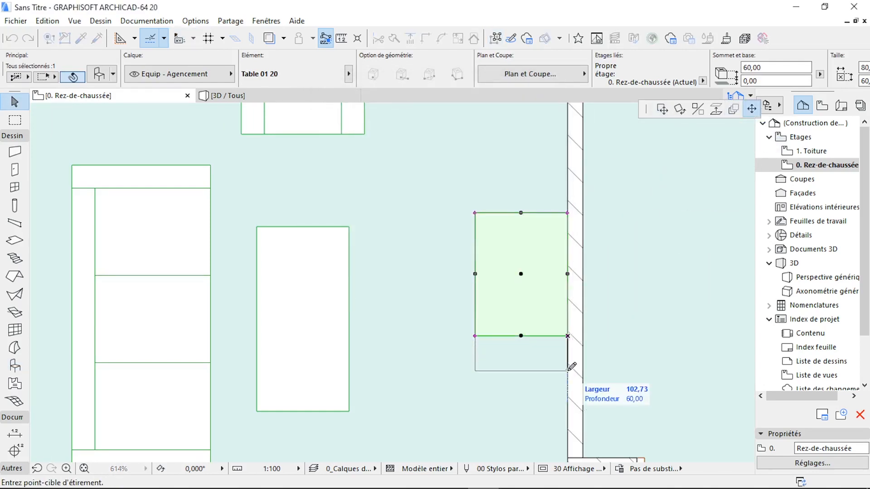
pyautogui.write('12')
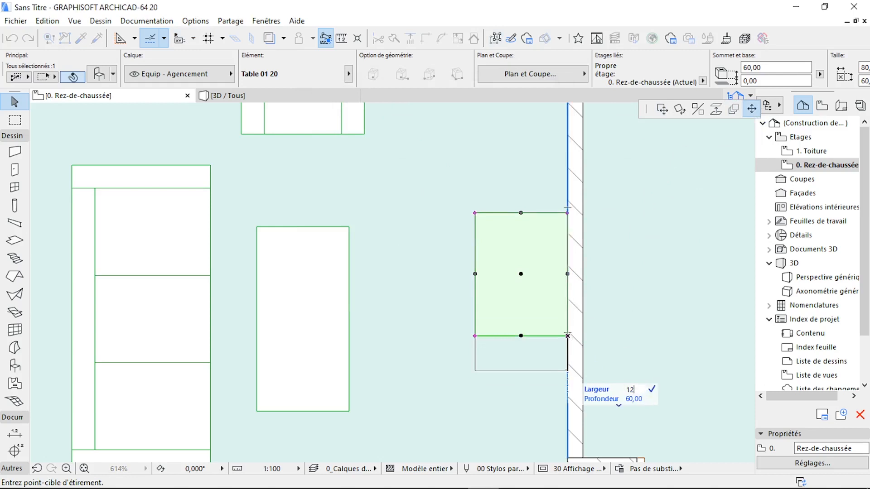
pyautogui.write('0')
pyautogui.press('Return')
pyautogui.scroll(-3, 525, 280)
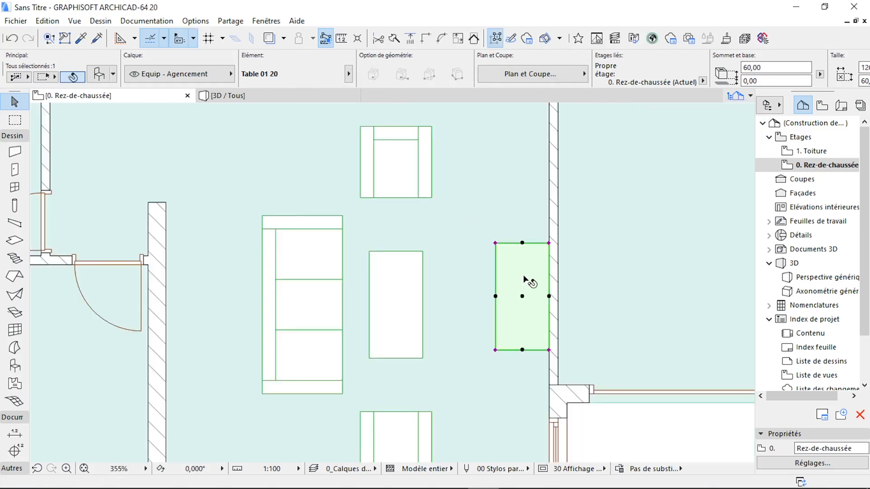
pyautogui.scroll(-1, 525, 279)
pyautogui.click(317, 97)
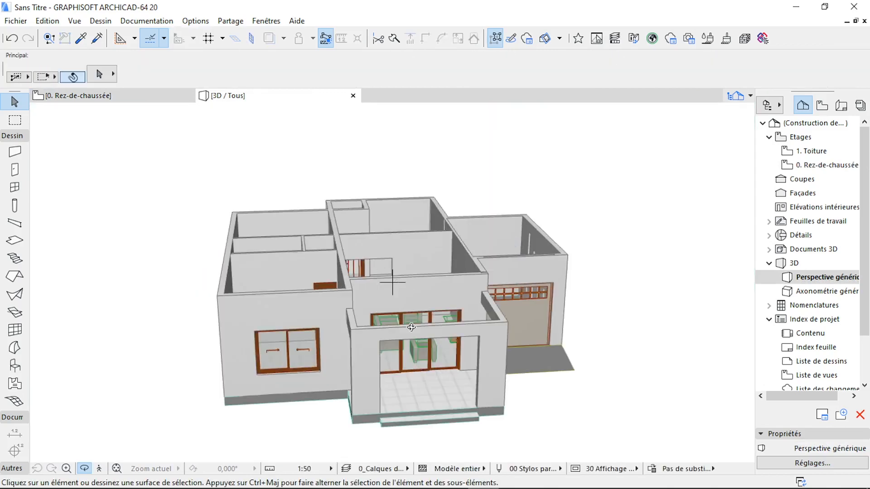
pyautogui.moveTo(411, 327); pyautogui.dragTo(600, 374)
pyautogui.scroll(5, 375, 191)
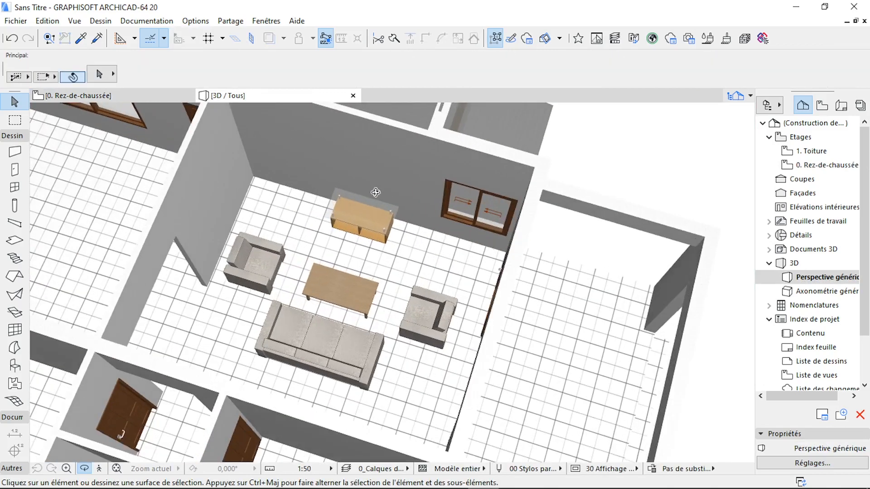
pyautogui.moveTo(376, 192); pyautogui.dragTo(188, 132)
# Search the object library for tv and set TV panneau plat 20 as the default object with a base height of 60
pyautogui.click(164, 96)
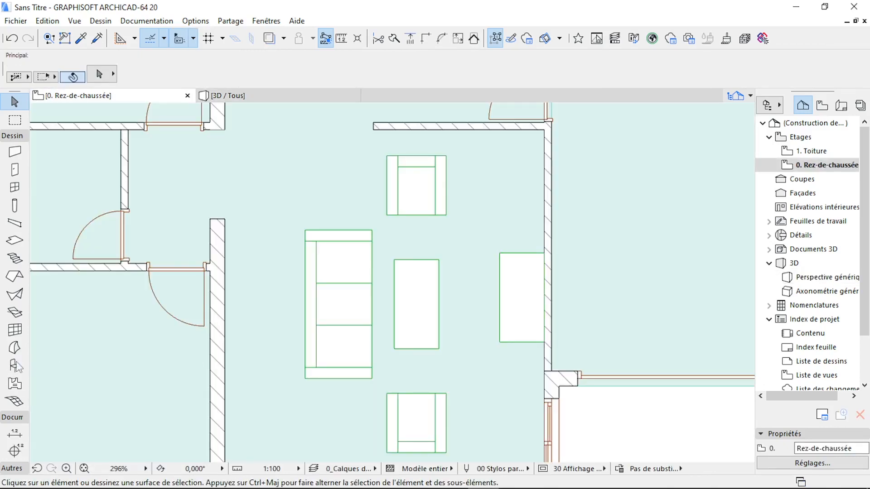
pyautogui.click(15, 365)
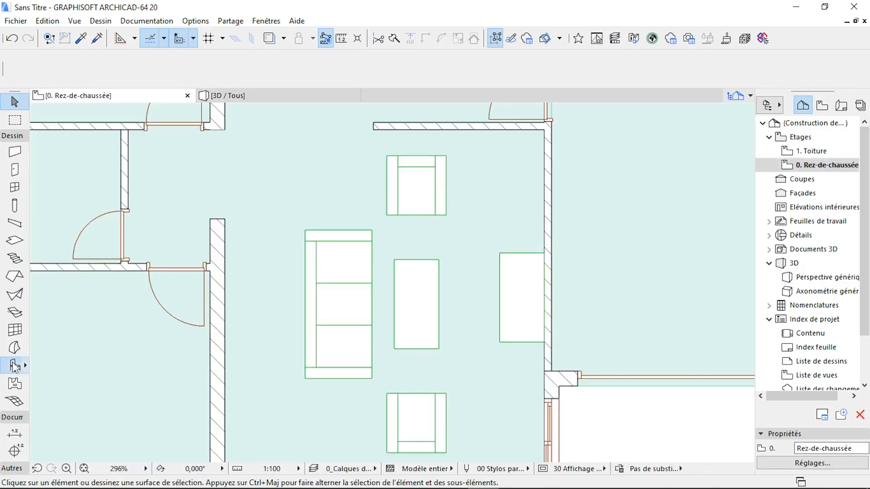
pyautogui.hotkey('ctrl', 't')
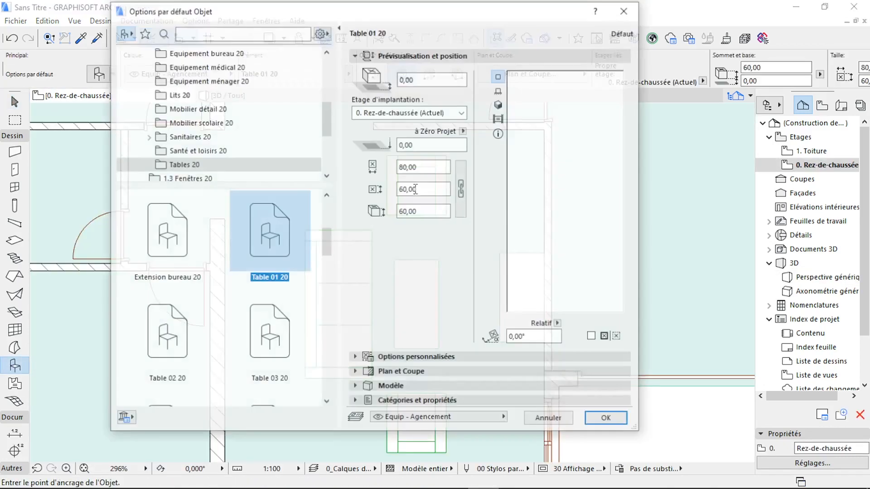
pyautogui.click(236, 31)
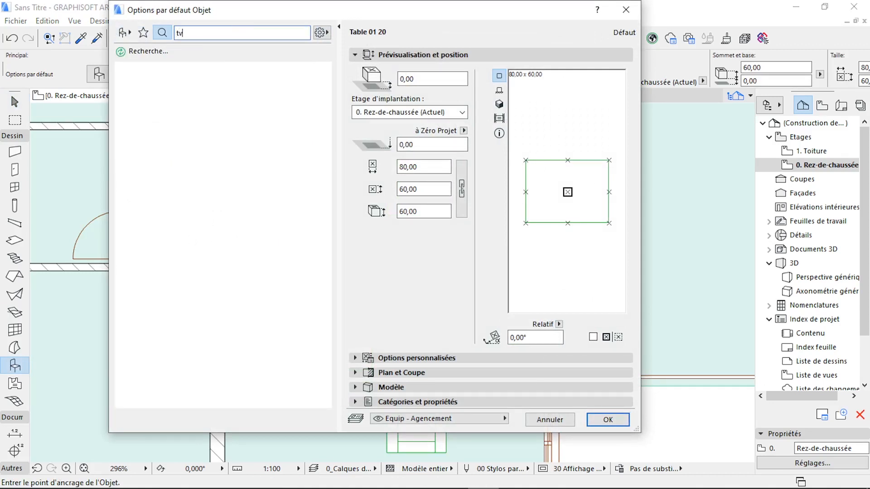
pyautogui.click(267, 101)
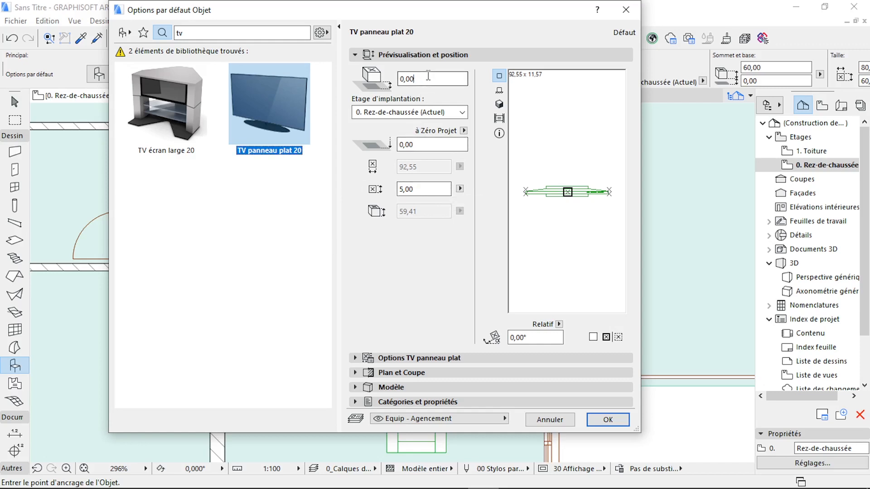
pyautogui.write('6')
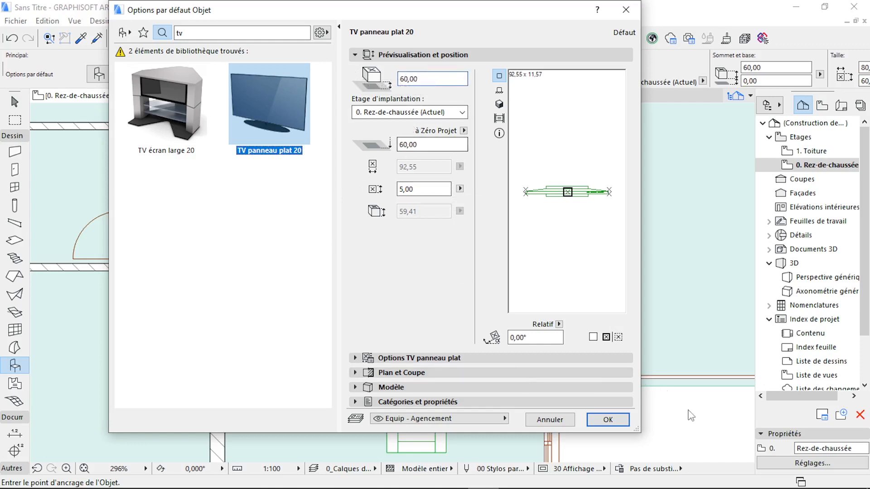
pyautogui.click(625, 424)
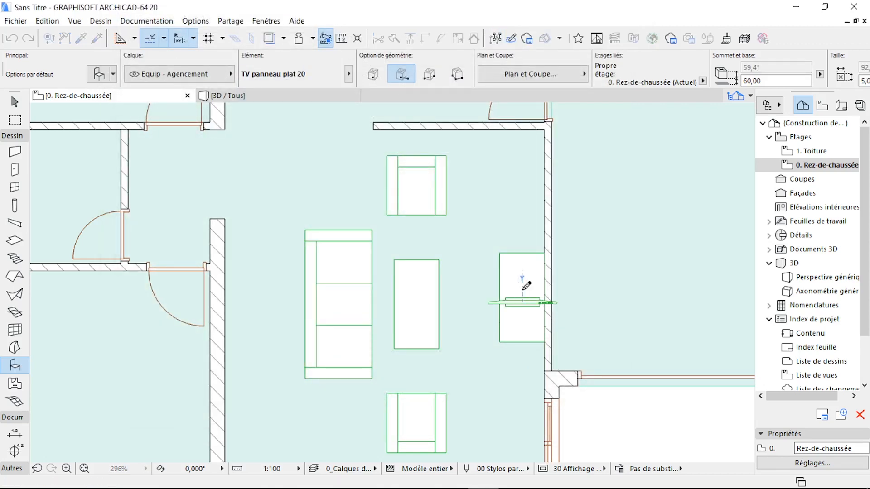
# Place the flat TV at the centre of the table by the garage wall, aligned with the table's length, and check it in 3D
pyautogui.click(523, 295)
pyautogui.press('F3')
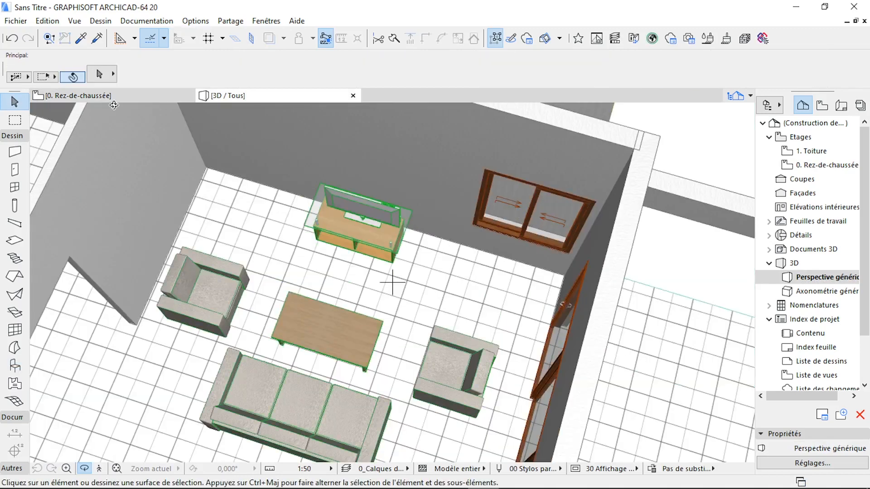
pyautogui.click(109, 96)
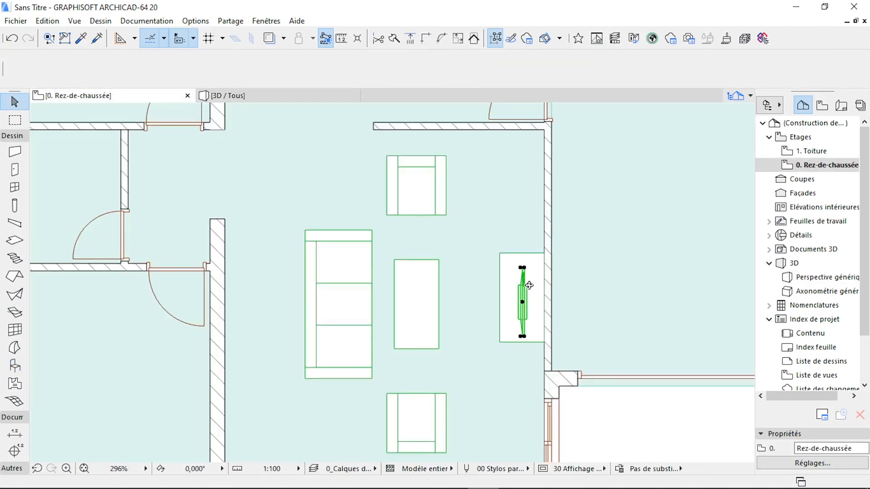
# Mirror the TV about its own lengthwise centre axis so the screen faces the sofa
pyautogui.hotkey('ctrl', 'm')
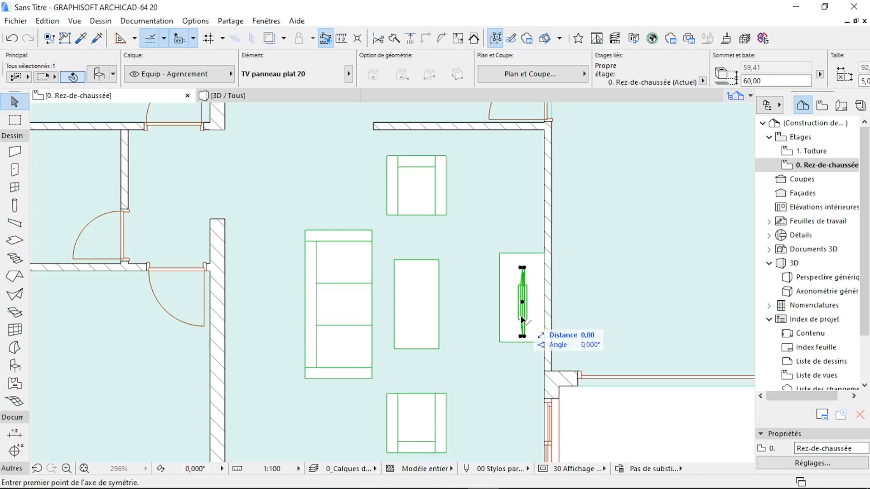
pyautogui.click(522, 303)
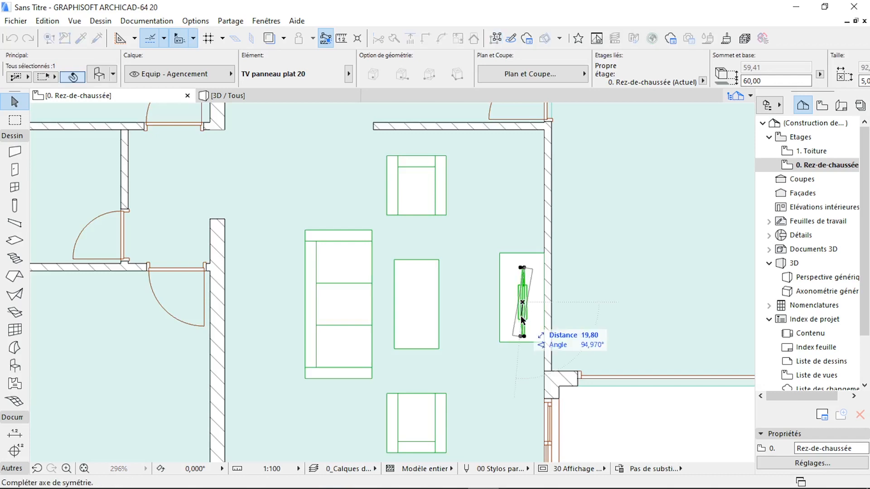
pyautogui.click(522, 355)
pyautogui.press('F3')
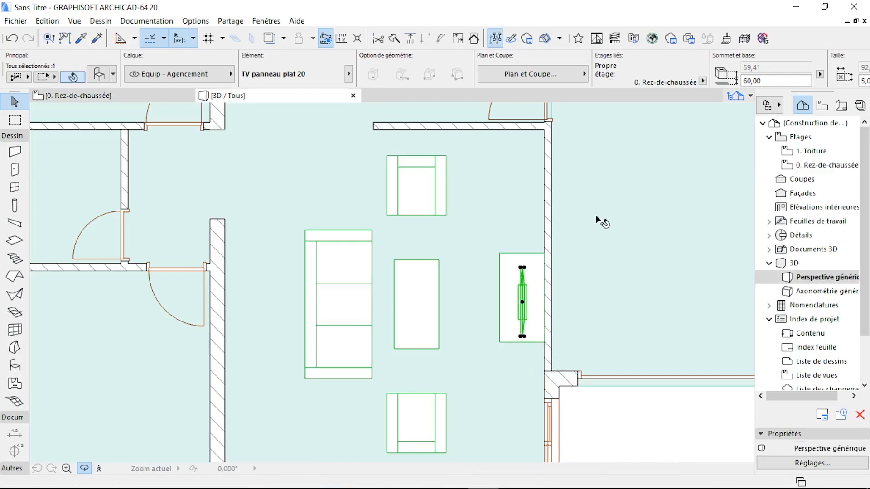
pyautogui.press('Escape')
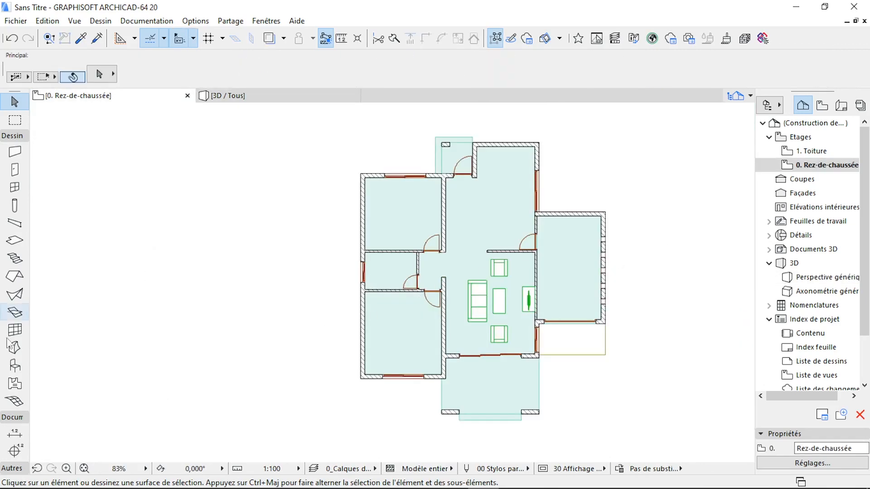
# Choose Disposition lit 20 from the Dispositions mobilier 20 library folder as the default object, with a base height of 0
pyautogui.click(10, 367)
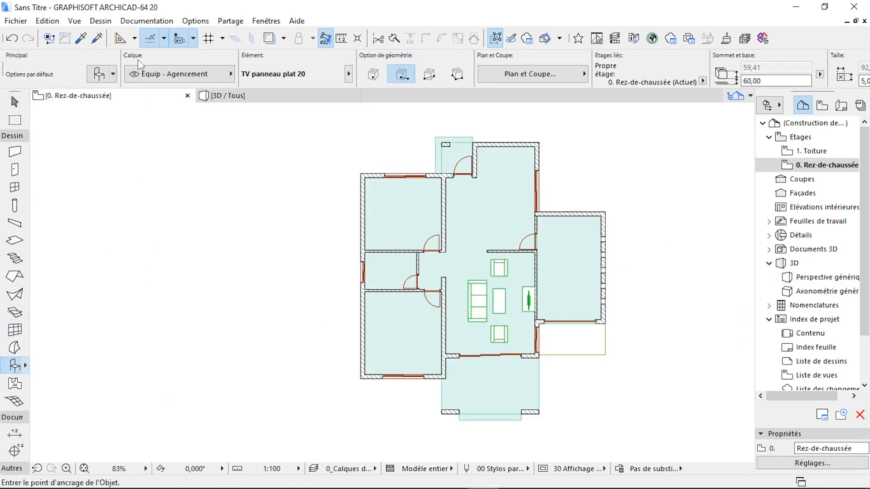
pyautogui.hotkey('ctrl', 't')
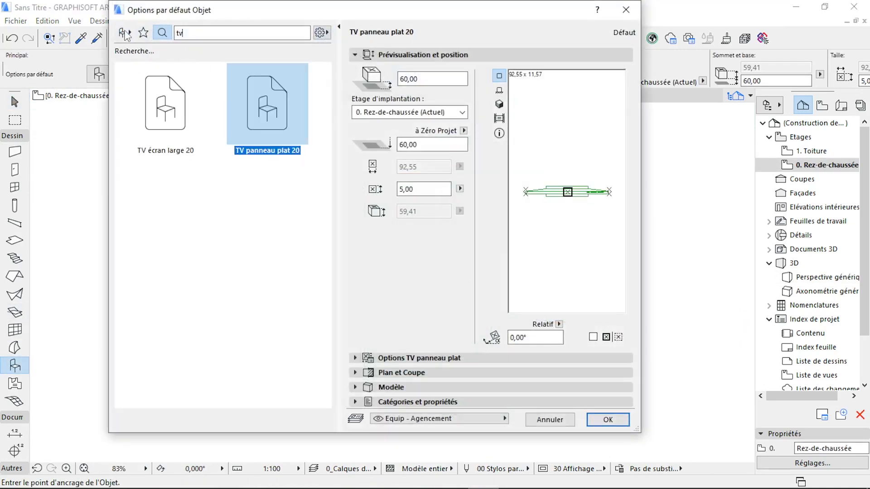
pyautogui.click(125, 33)
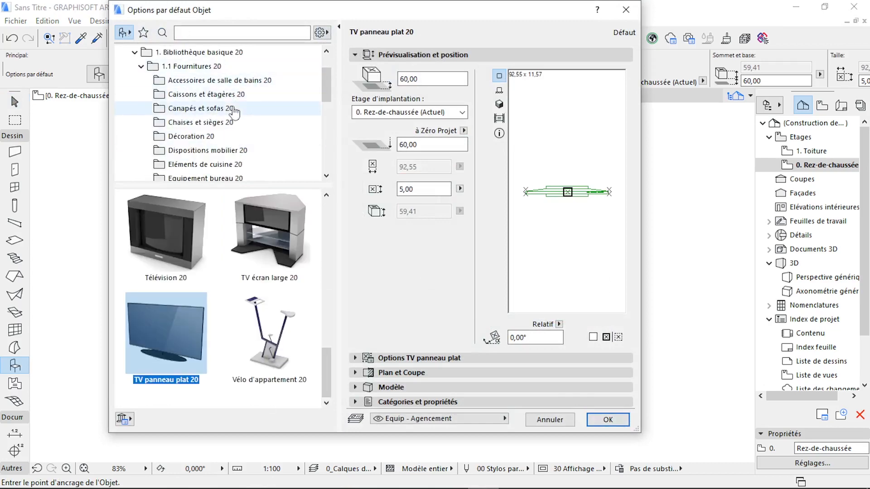
pyautogui.click(207, 150)
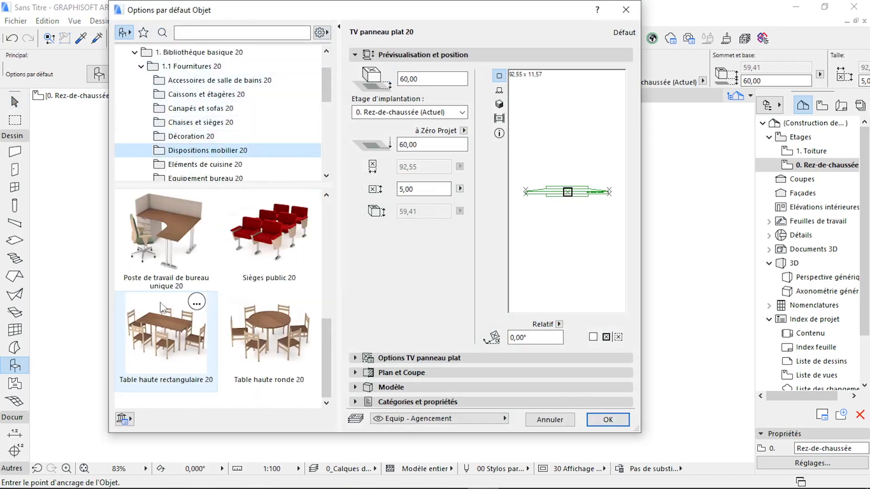
pyautogui.scroll(2, 163, 308)
pyautogui.click(166, 231)
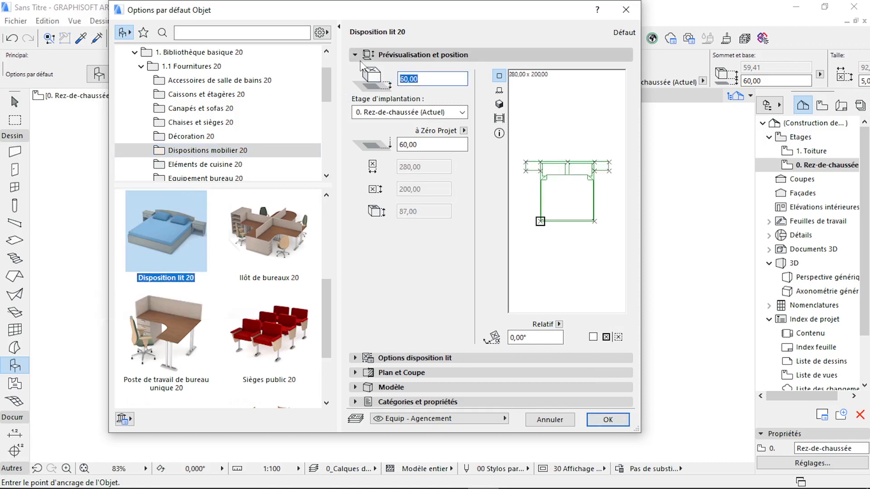
pyautogui.click(607, 419)
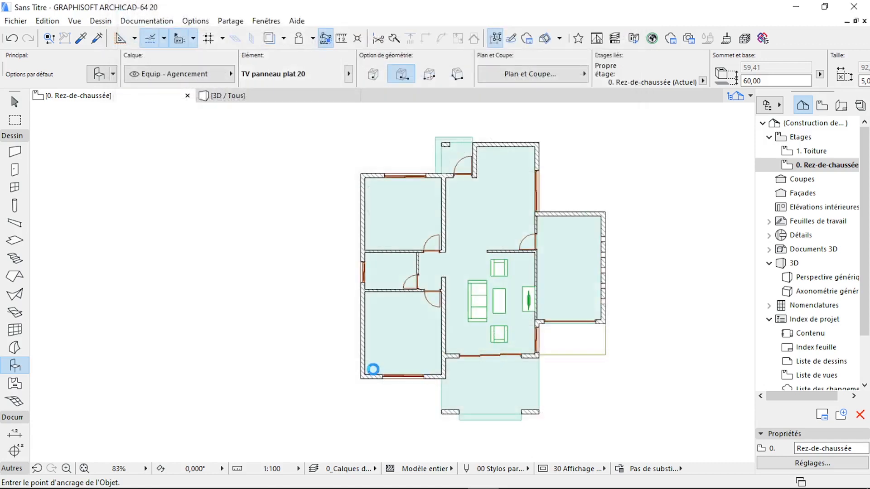
# Place the bed set in the bedroom beside the living room, rotated so its headboard points towards the exterior side wall
pyautogui.scroll(5, 378, 334)
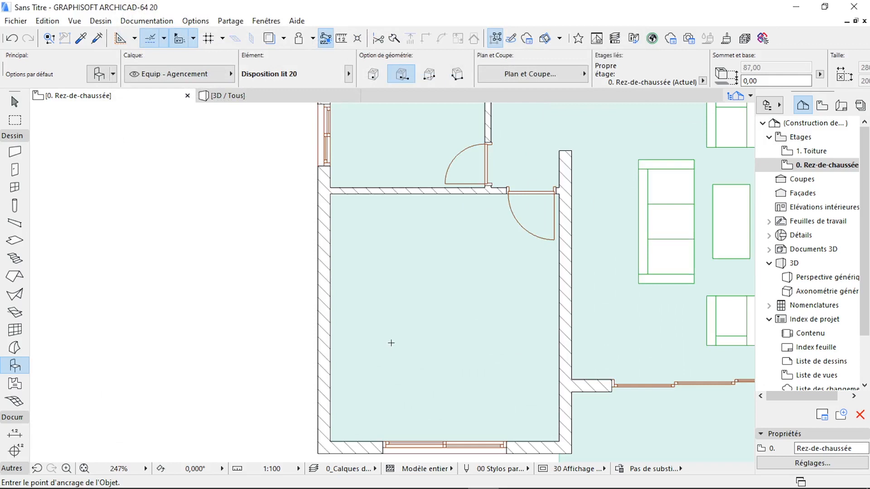
pyautogui.click(391, 342)
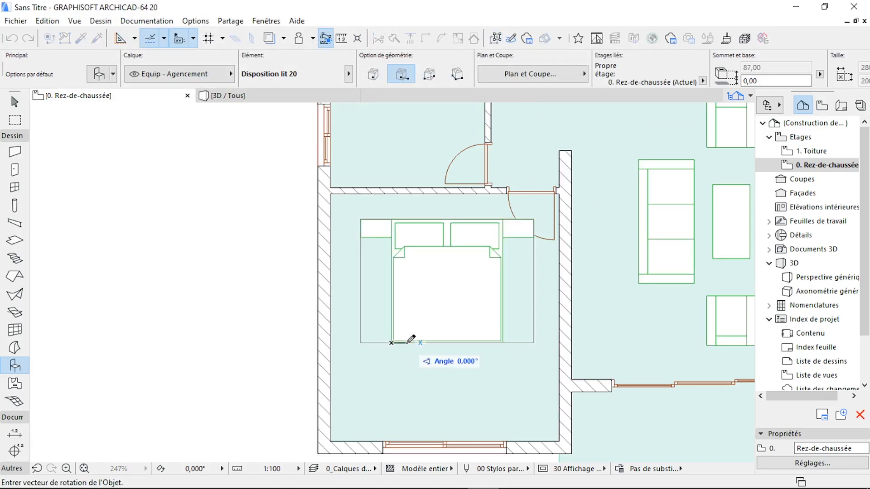
pyautogui.click(392, 277)
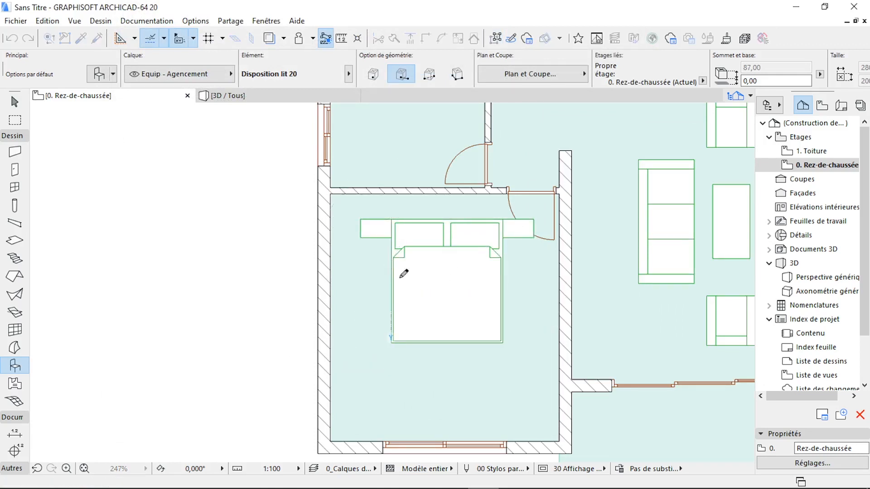
# Move the bed set so its bedside table's outer corner meets the bedroom's inner corner between the exterior side wall and the window wall
pyautogui.keyDown('shift'); pyautogui.click(351, 290); pyautogui.keyUp('shift')
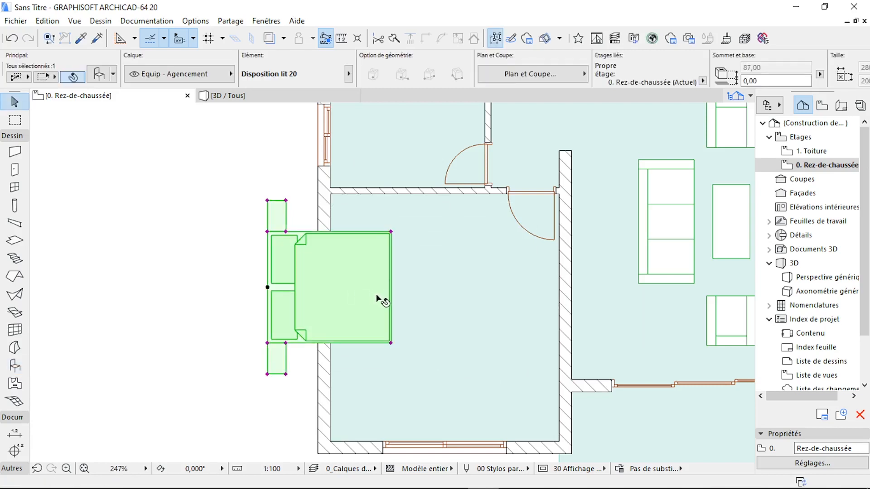
pyautogui.hotkey('ctrl', 'd')
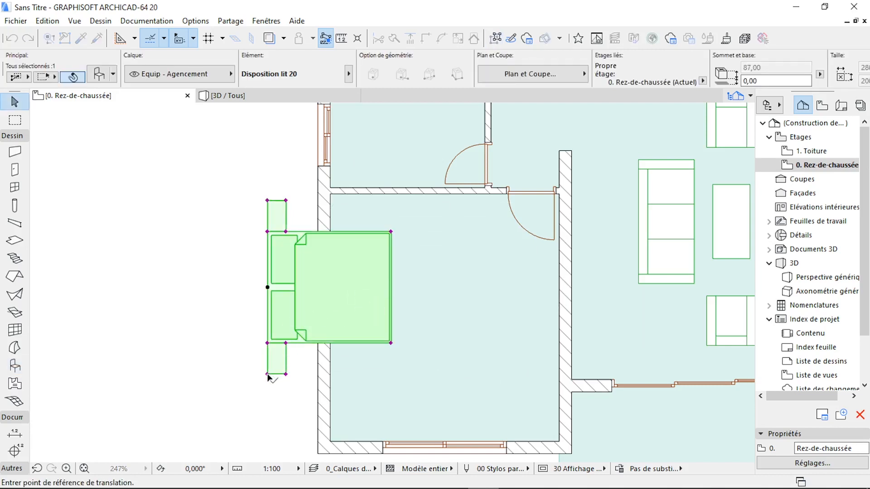
pyautogui.click(267, 374)
pyautogui.click(330, 441)
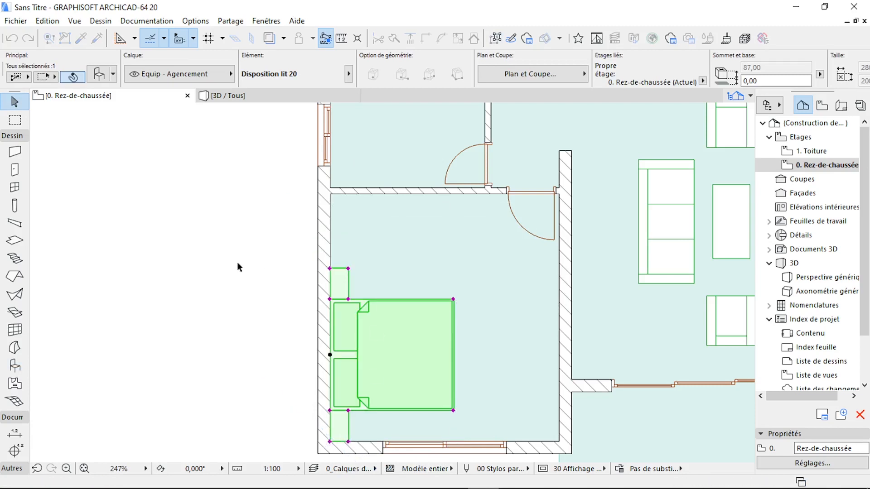
pyautogui.click(237, 265)
# Copy the bed set to the other bedroom, with its bedside table's corner at the inner corner of the exterior side and window walls
pyautogui.click(456, 368)
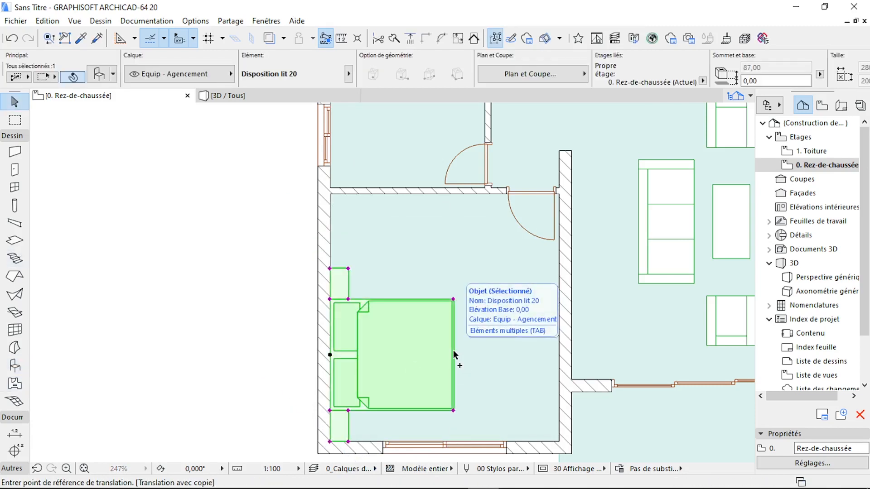
pyautogui.scroll(5, 368, 240)
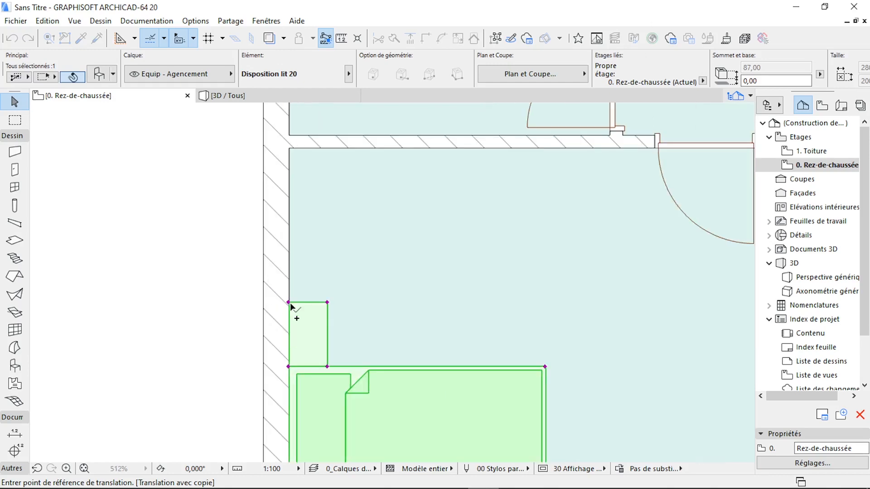
pyautogui.click(288, 302)
pyautogui.scroll(-10, 402, 385)
pyautogui.scroll(8, 391, 299)
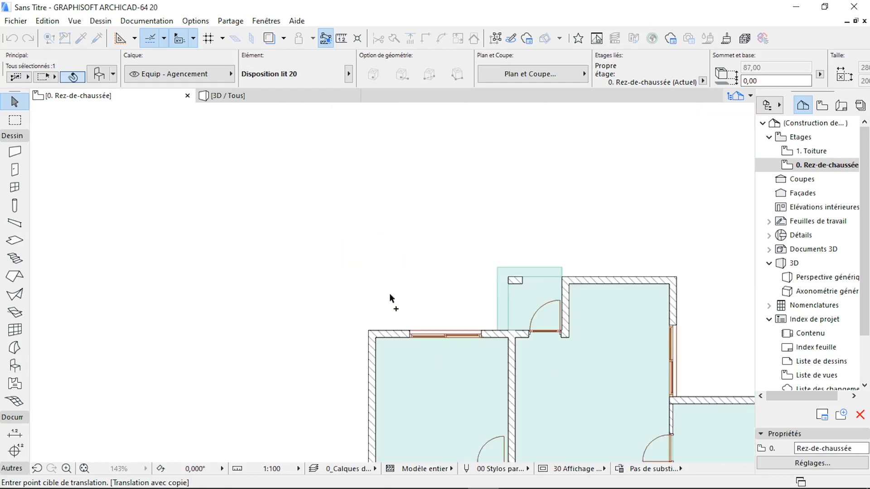
pyautogui.click(382, 353)
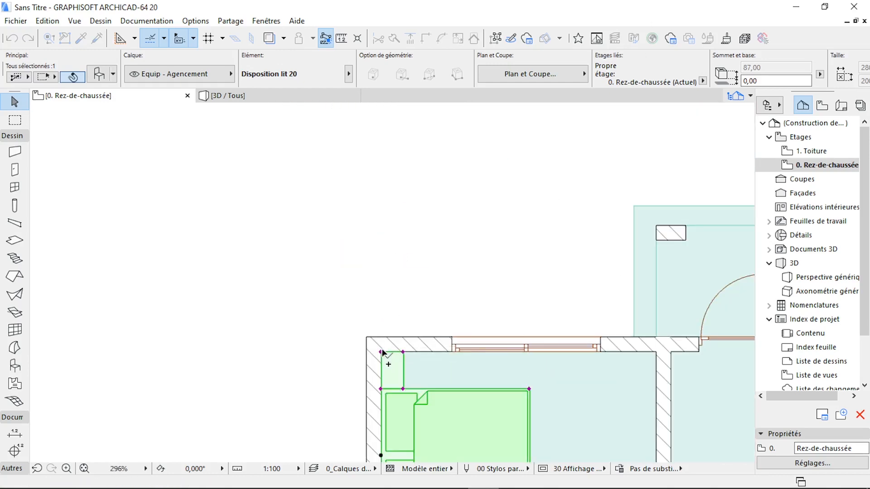
# Stretch the bathroom's door wall through the upper cross wall so it projects as a short stub into the upper bedroom
pyautogui.scroll(-10, 354, 182)
pyautogui.click(389, 173)
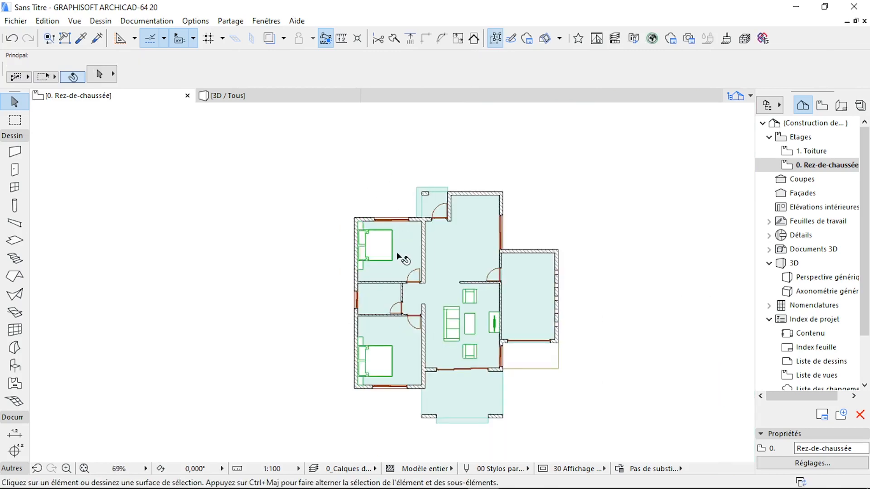
pyautogui.scroll(9, 402, 254)
pyautogui.scroll(4, 442, 354)
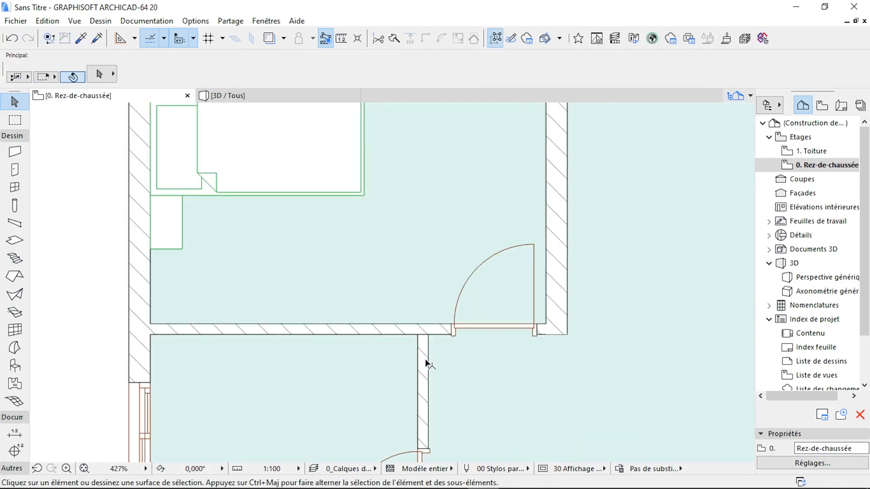
pyautogui.click(424, 359)
pyautogui.click(416, 336)
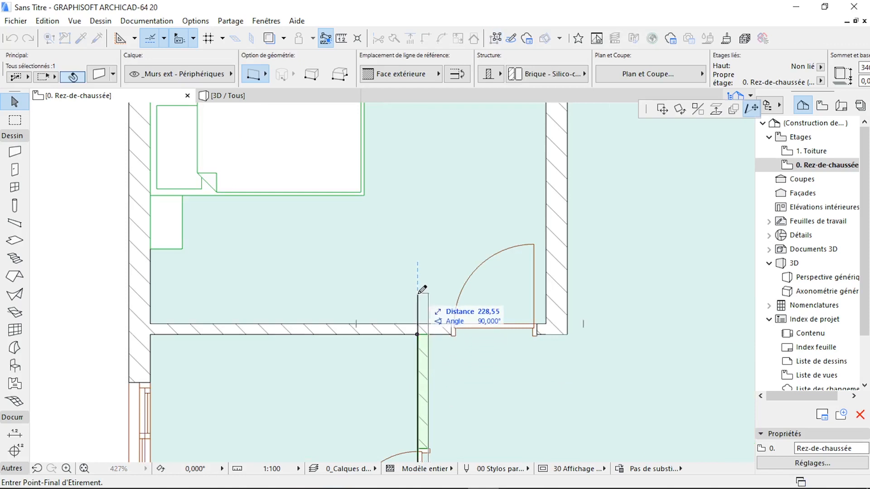
pyautogui.click(419, 257)
# Stretch the other end of the bathroom's door wall through the lower cross wall into the bedroom beside the living room
pyautogui.scroll(-6, 339, 194)
pyautogui.scroll(7, 367, 334)
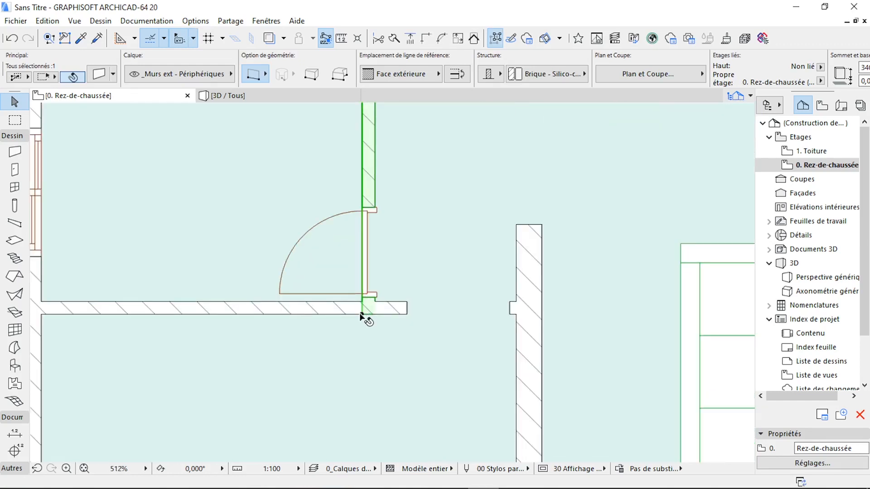
pyautogui.click(362, 314)
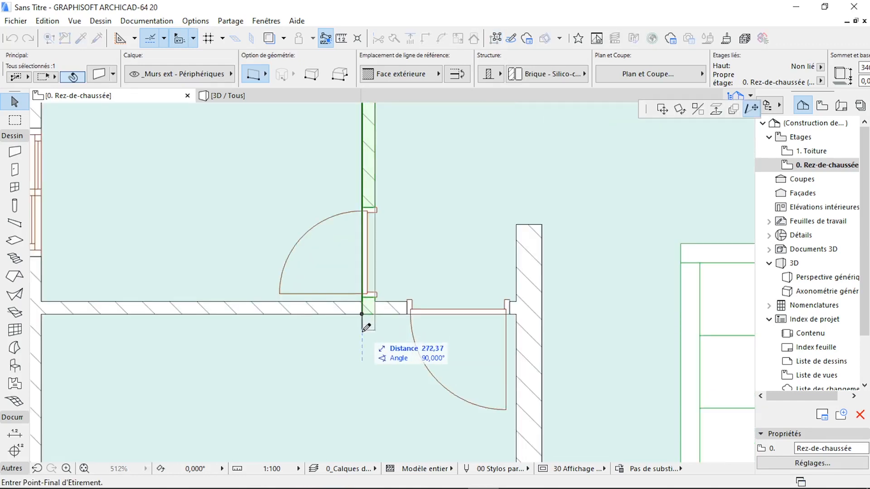
pyautogui.press('Return')
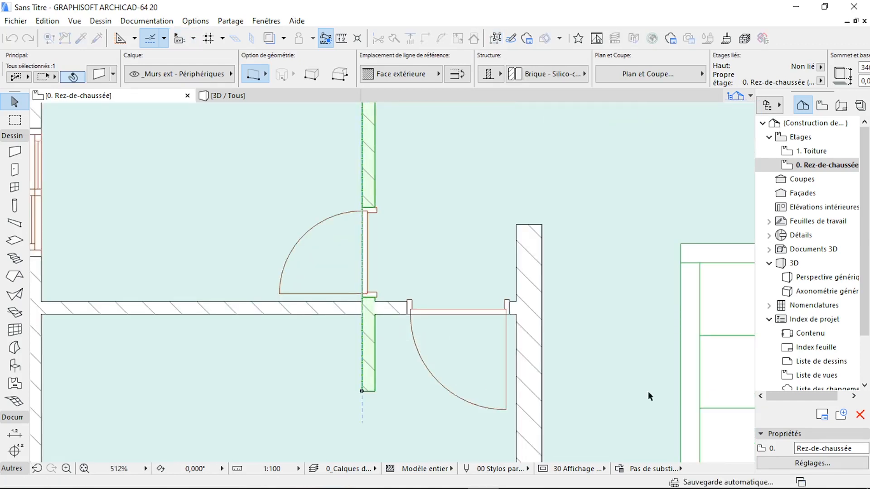
pyautogui.scroll(-4, 592, 307)
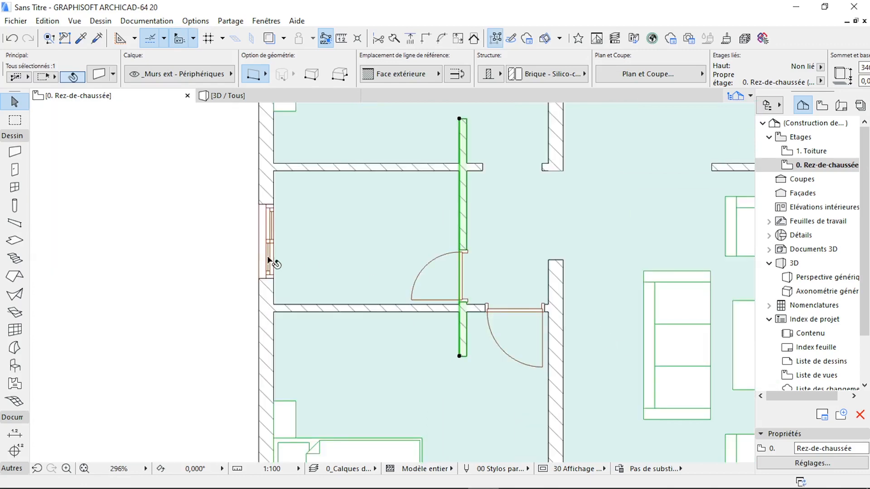
# Choose Penderie variable 20 from the Caissons et étagères 20 library folder as the default object, with a depth of 60
pyautogui.click(15, 365)
pyautogui.hotkey('ctrl', 't')
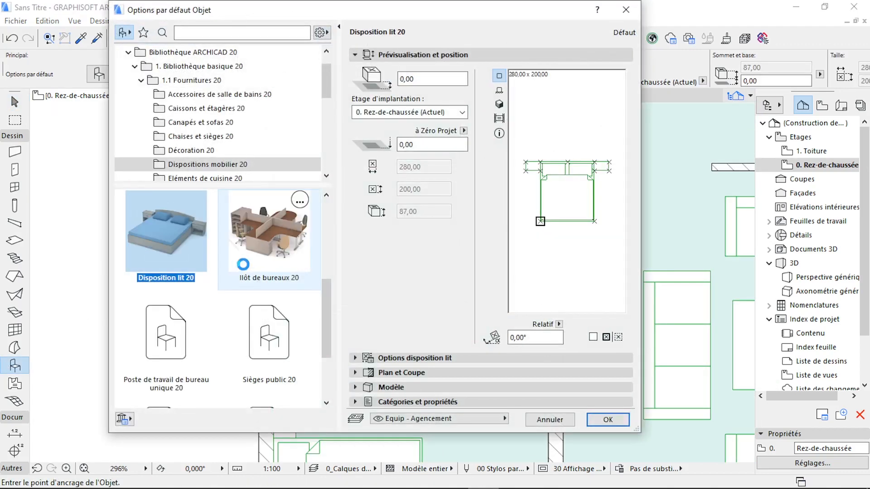
pyautogui.click(247, 108)
pyautogui.scroll(-8, 249, 312)
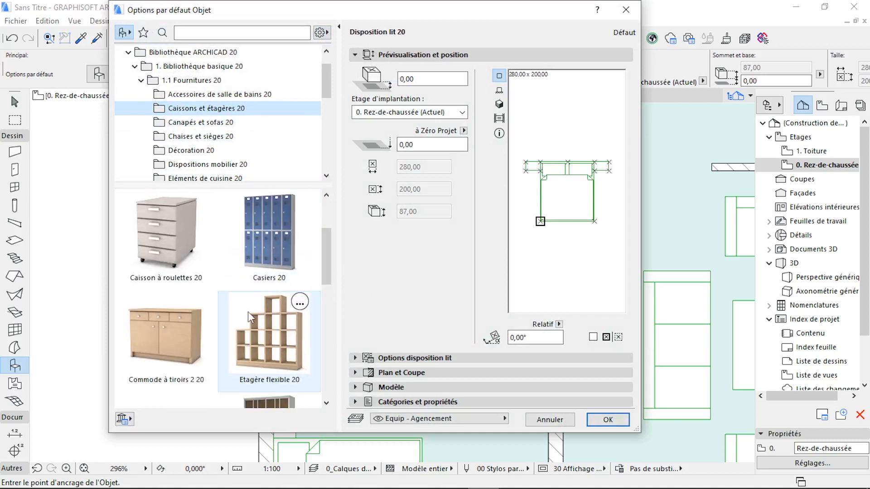
pyautogui.click(288, 240)
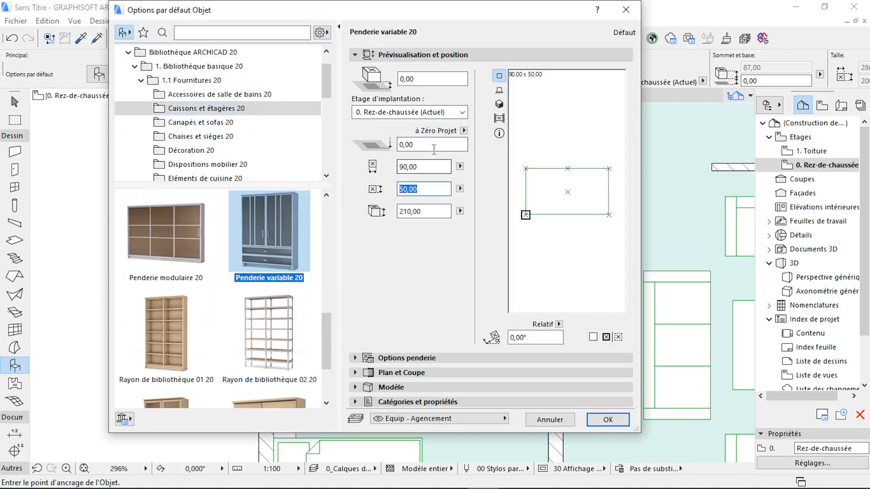
pyautogui.write('6')
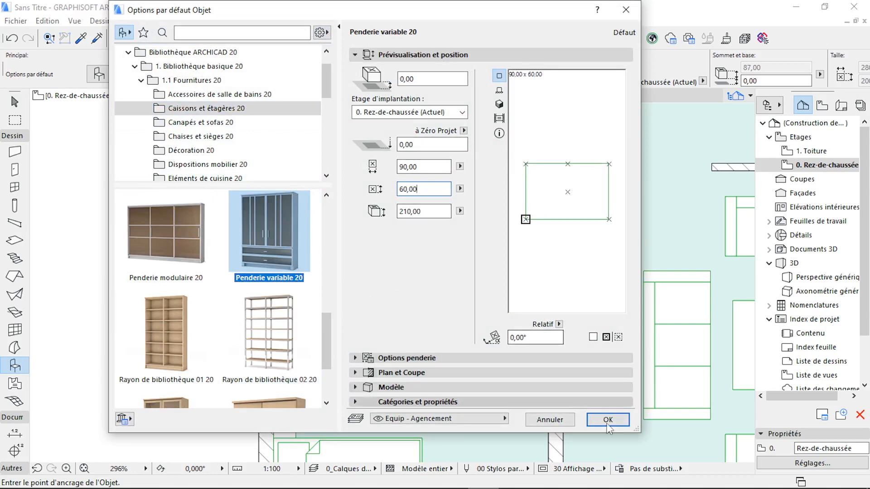
pyautogui.click(607, 419)
# Place the wardrobe in the lower bedroom's corner between the cross wall and the wall stub, and mirror it about its horizontal centre line
pyautogui.scroll(2, 399, 332)
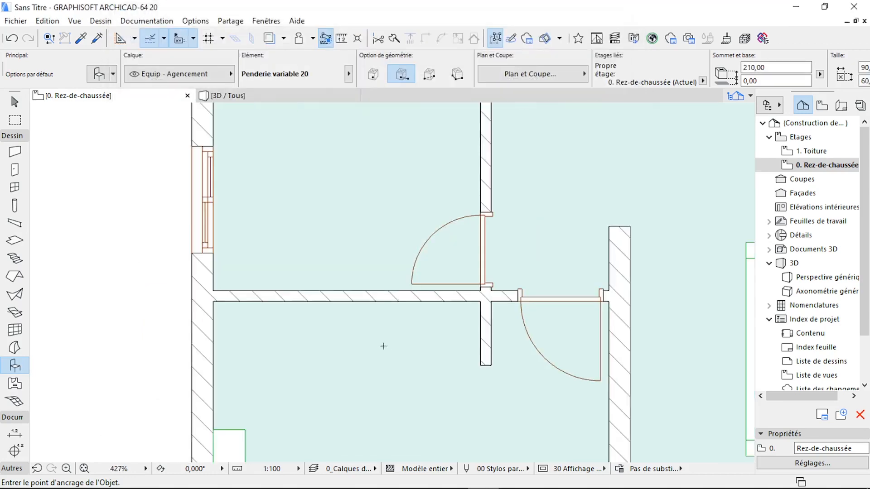
pyautogui.click(482, 302)
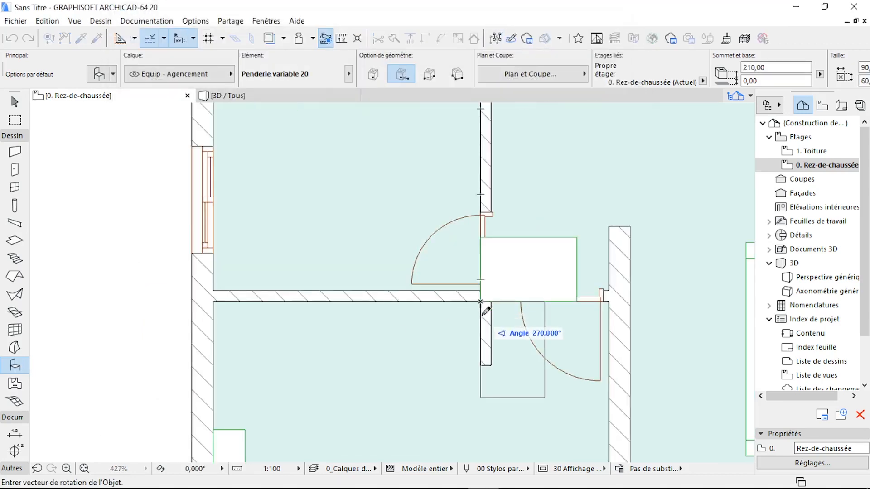
pyautogui.click(443, 299)
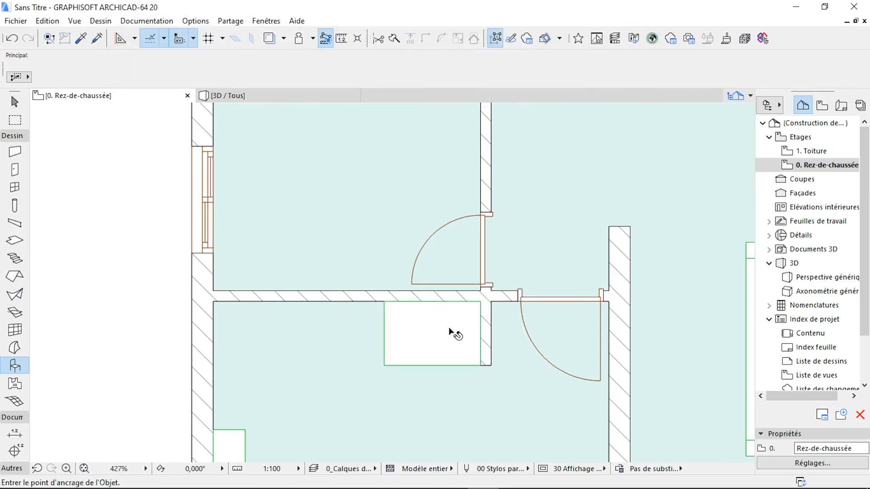
pyautogui.scroll(1, 401, 348)
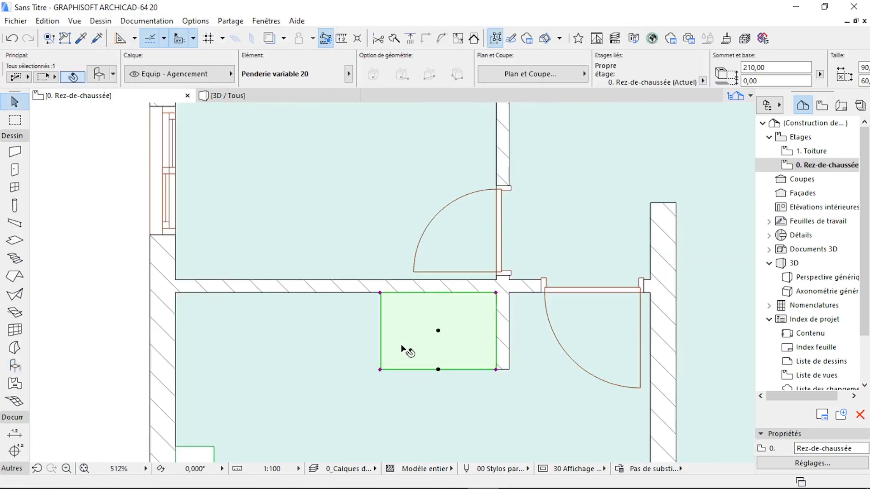
pyautogui.hotkey('ctrl', 'm')
pyautogui.click(438, 330)
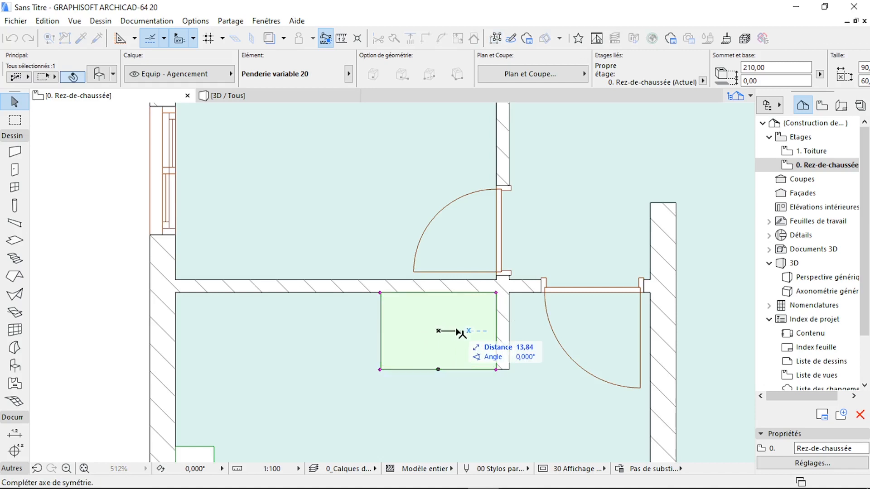
pyautogui.click(459, 331)
# Stretch the wardrobe's width from the wall stub to the inner face of the exterior side wall
pyautogui.click(380, 293)
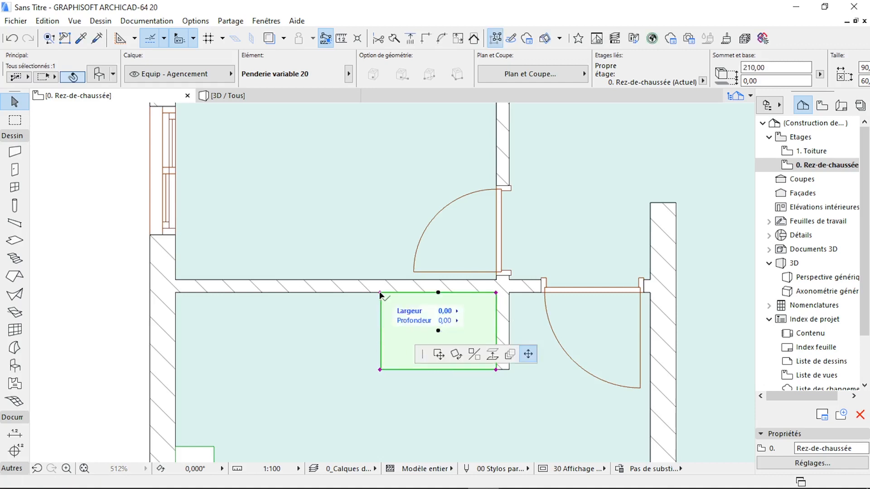
pyautogui.click(176, 293)
pyautogui.scroll(-3, 496, 369)
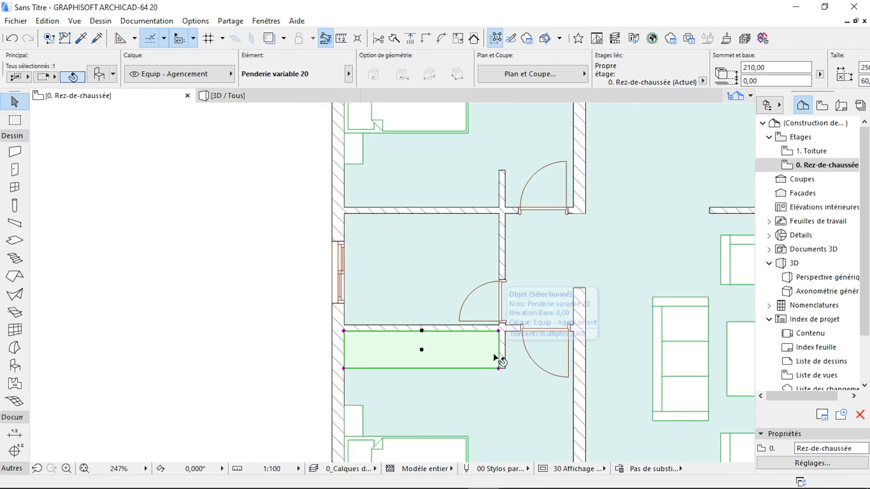
# Mirror a copy of the wardrobe into the upper bedroom and move it so its front corner meets the wall stub's end
pyautogui.hotkey('ctrl', 'alt', 'm')
pyautogui.click(404, 274)
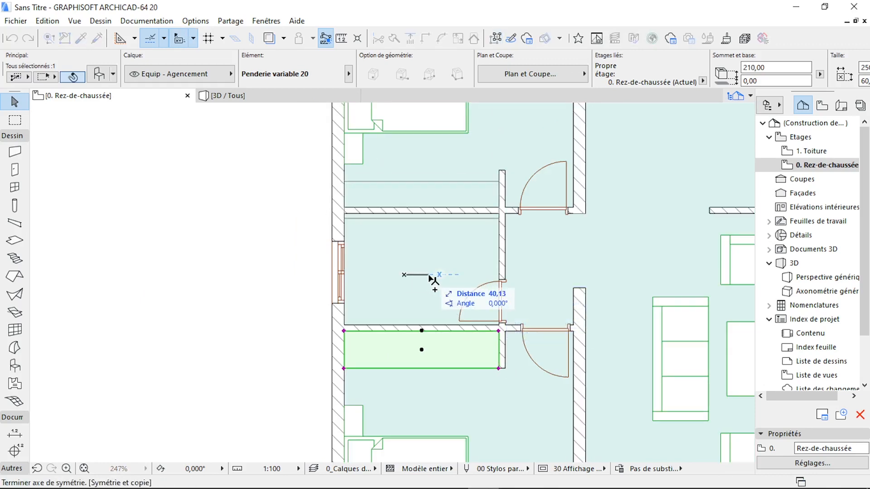
pyautogui.click(430, 275)
pyautogui.scroll(2, 503, 199)
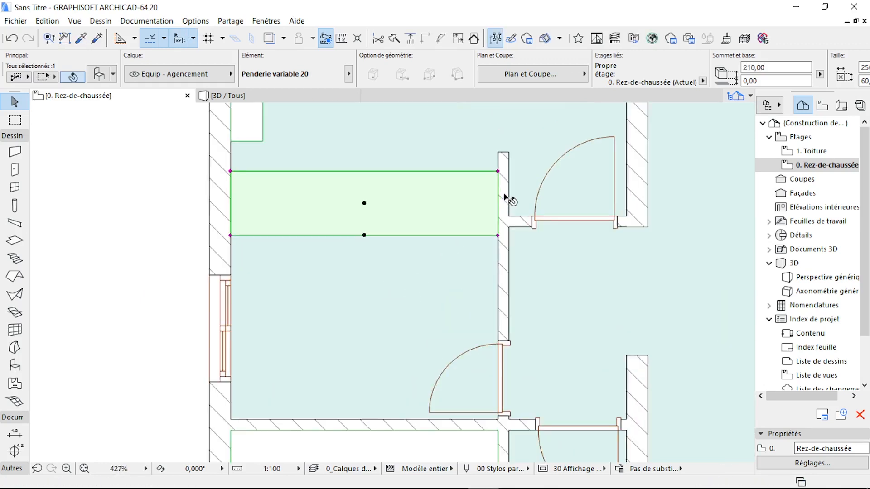
pyautogui.click(498, 172)
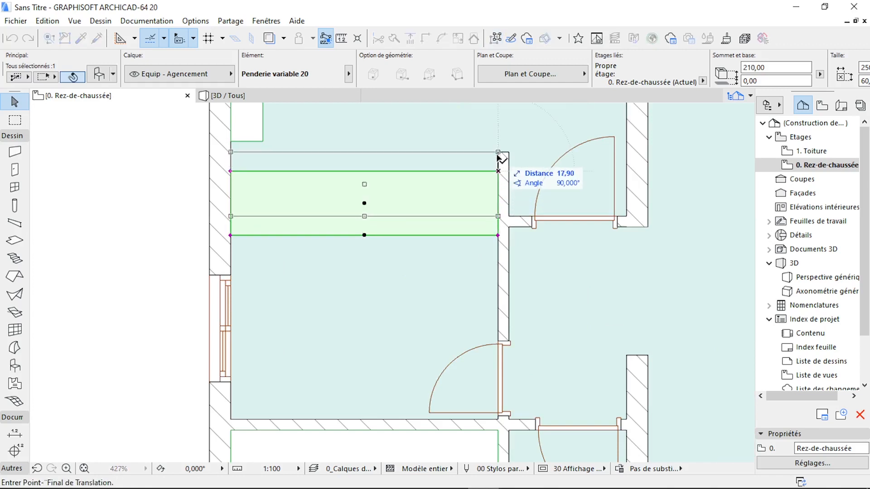
pyautogui.click(498, 152)
pyautogui.click(151, 231)
# Examine the wardrobes and the furnished rooms in the 3D view, and return to the ground-floor plan
pyautogui.click(265, 96)
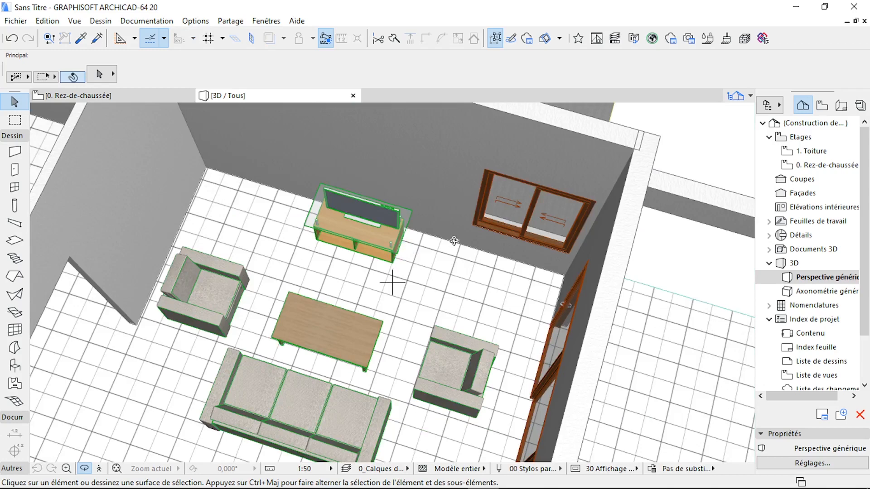
pyautogui.scroll(-3, 525, 230)
pyautogui.scroll(-5, 526, 230)
pyautogui.moveTo(566, 353); pyautogui.dragTo(285, 305)
pyautogui.scroll(5, 416, 317)
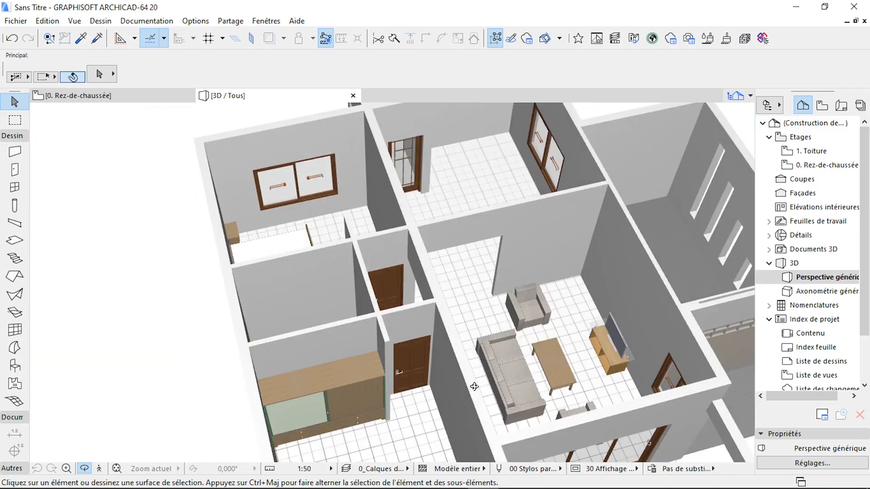
pyautogui.moveTo(474, 387); pyautogui.dragTo(189, 151)
pyautogui.click(126, 94)
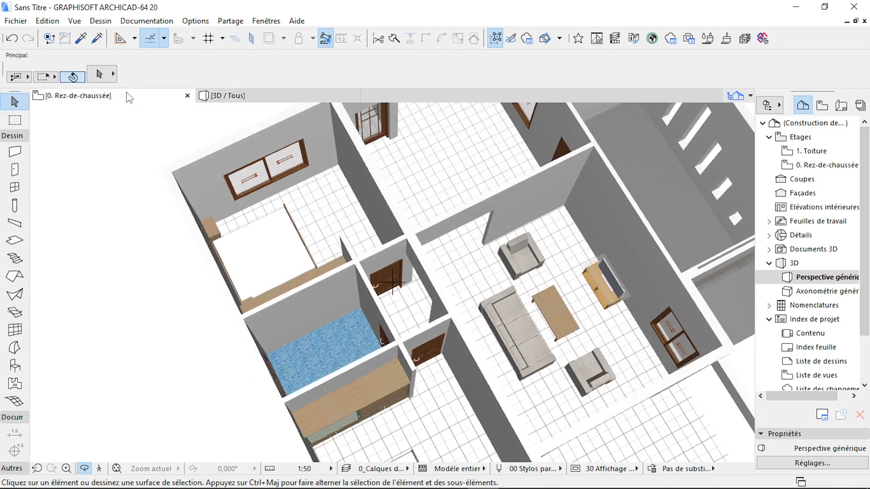
# Place a Lavabo sur meuble 20 from the Lavabos 20 library folder in the bathroom's upper corner, its back against the door wall
pyautogui.click(13, 366)
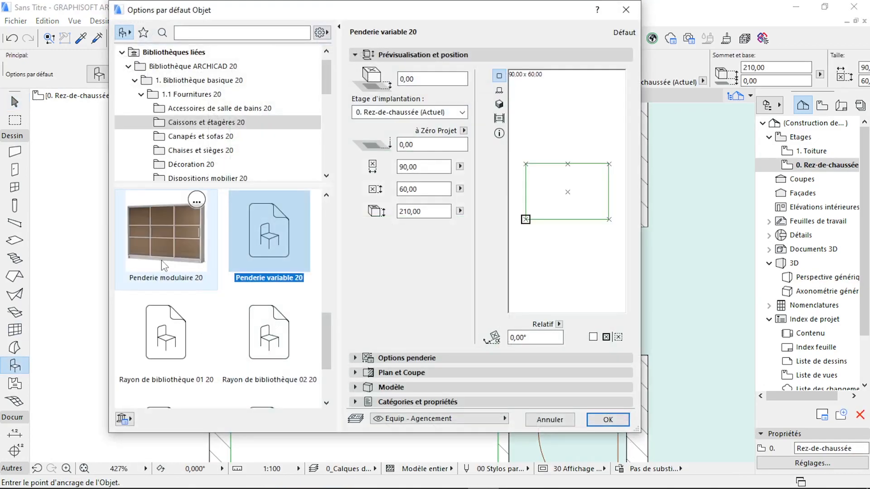
pyautogui.scroll(-5, 209, 135)
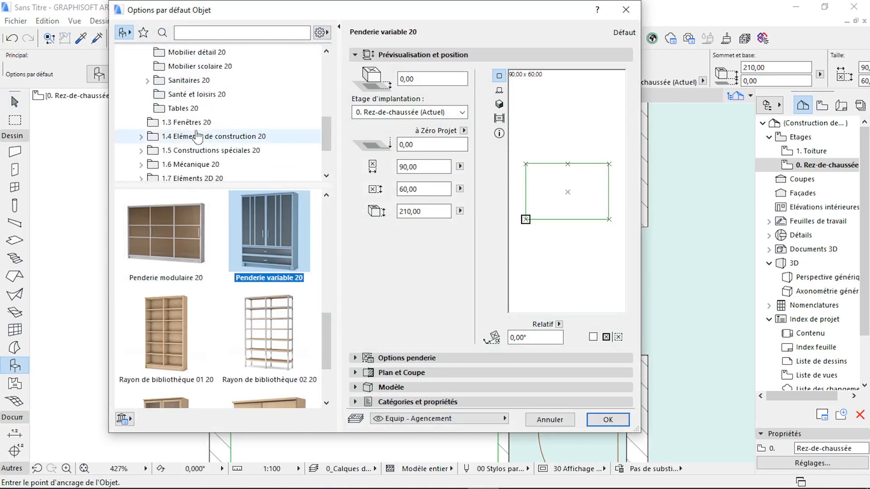
pyautogui.click(199, 81)
pyautogui.click(273, 326)
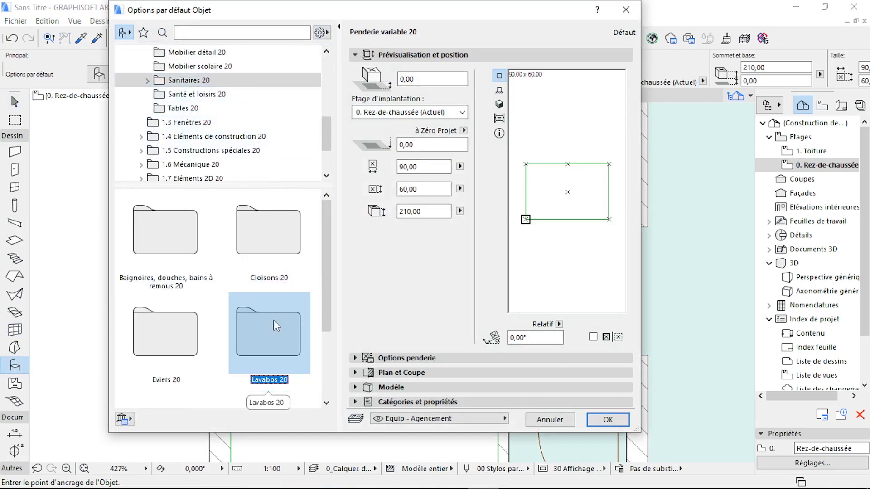
pyautogui.doubleClick(282, 350)
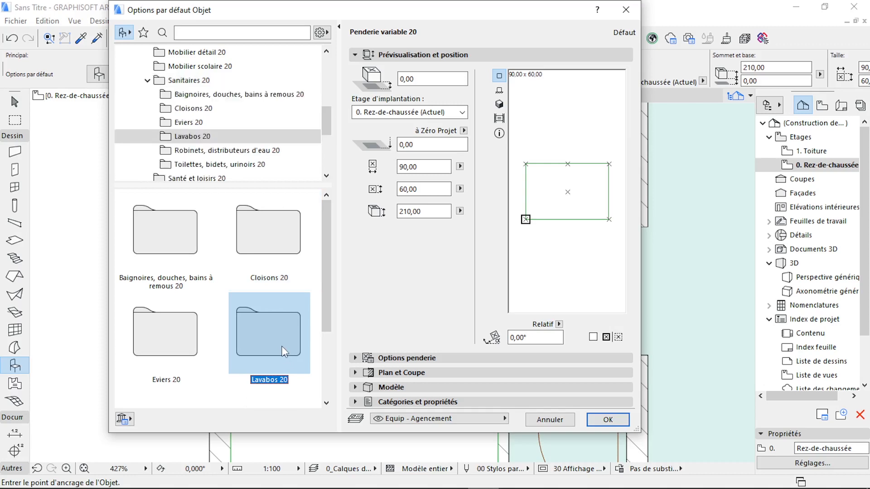
pyautogui.click(294, 332)
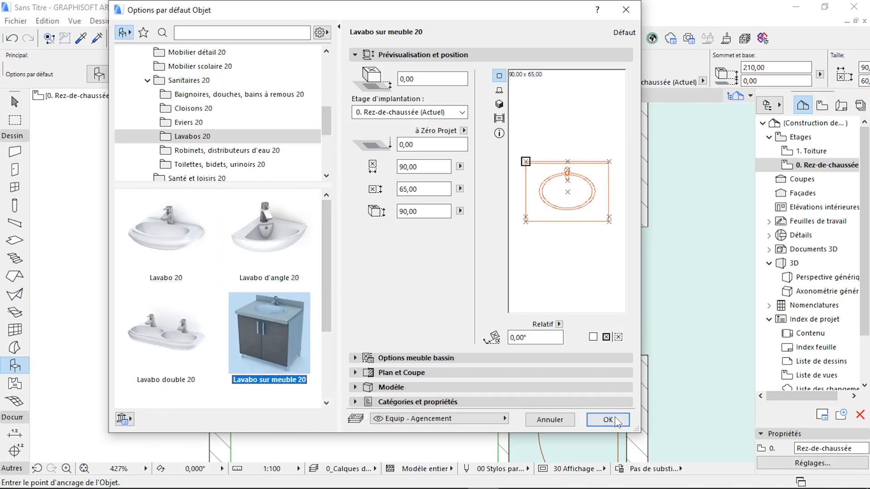
pyautogui.click(608, 419)
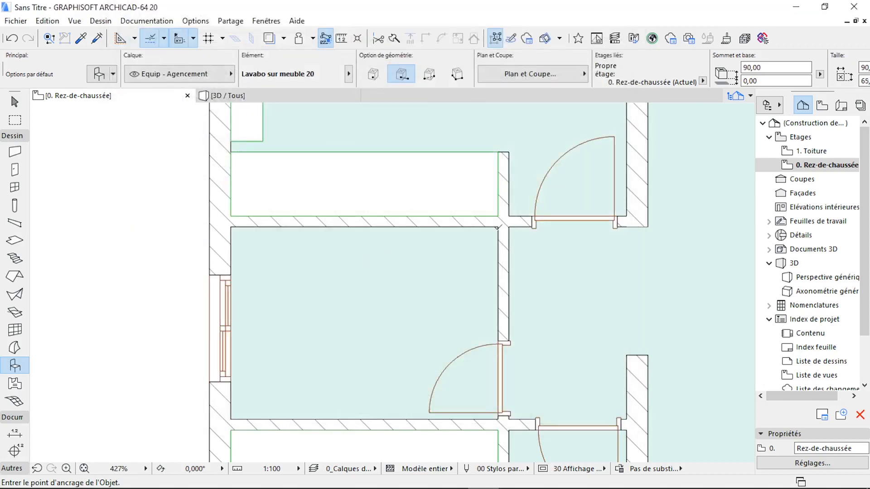
pyautogui.click(498, 227)
pyautogui.click(501, 256)
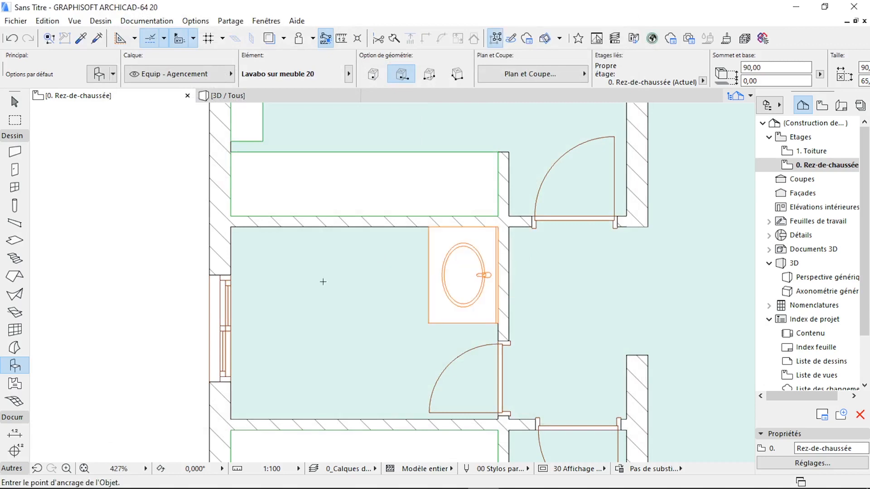
# Place a WC 20 from the Toilettes, bidets, urinoirs 20 folder with its back against the bathroom's upper wall, between washbasin and window wall
pyautogui.hotkey('ctrl', 't')
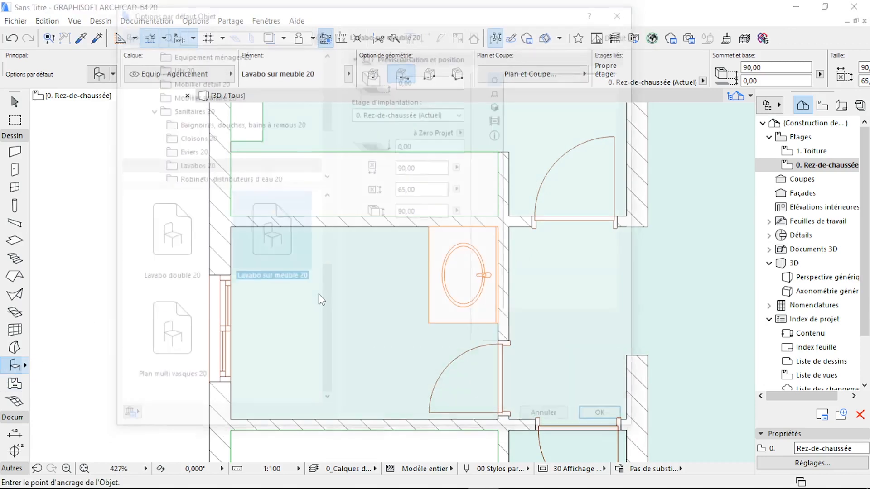
pyautogui.scroll(-3, 238, 154)
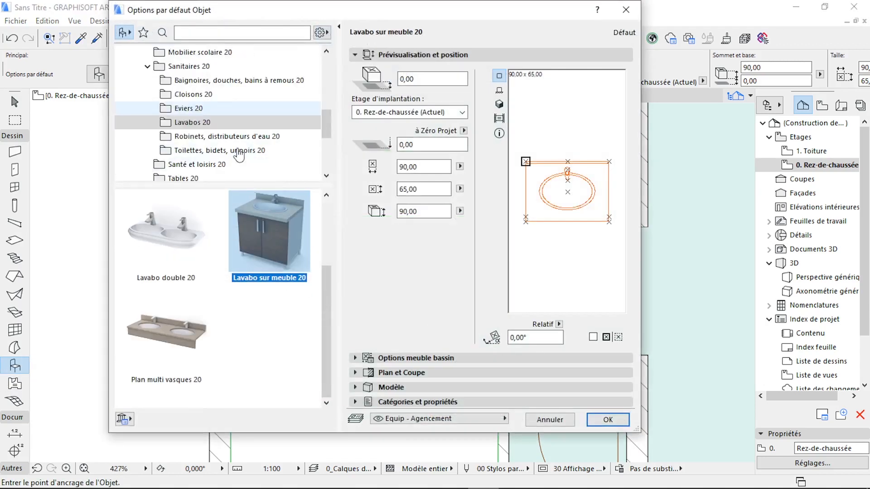
pyautogui.click(229, 136)
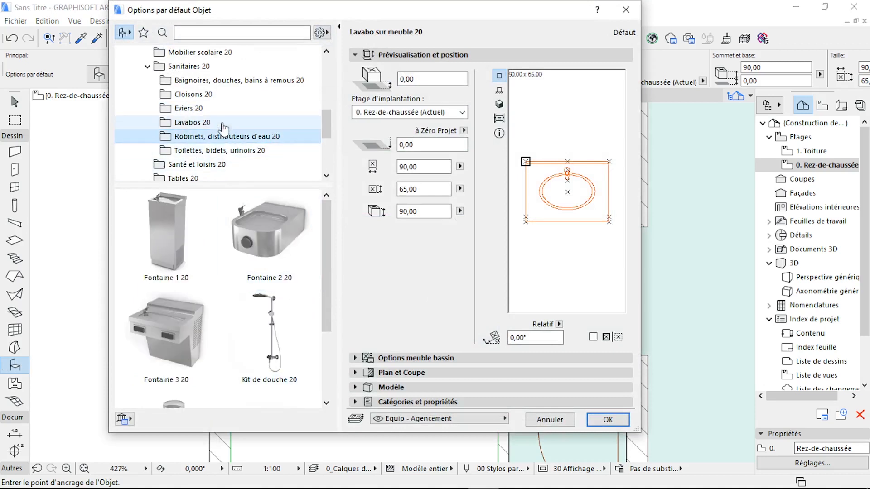
pyautogui.click(219, 150)
pyautogui.click(287, 339)
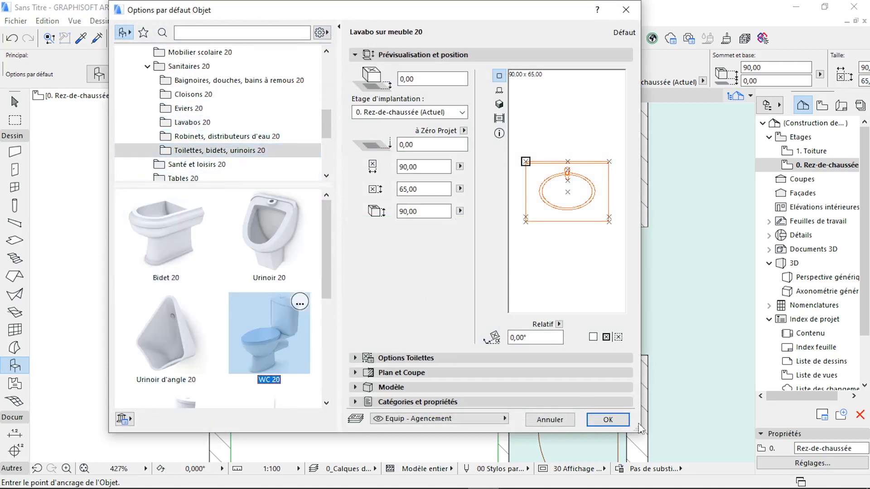
pyautogui.click(602, 420)
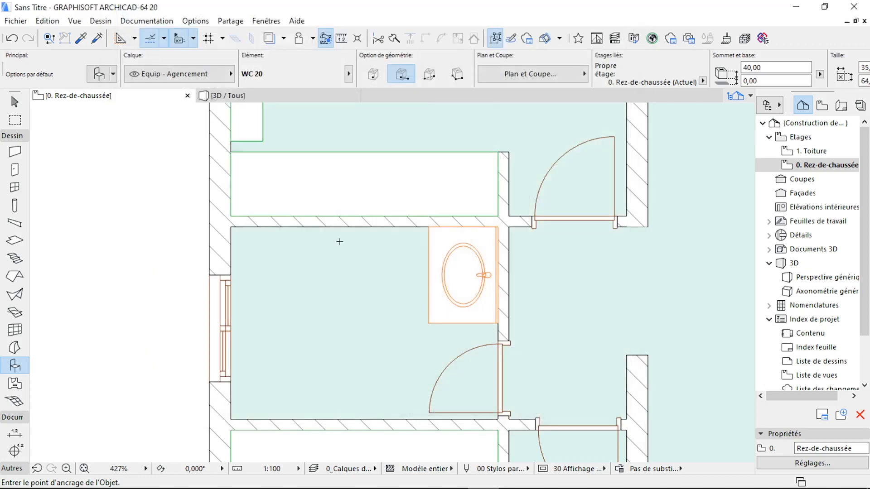
pyautogui.click(342, 225)
pyautogui.click(347, 226)
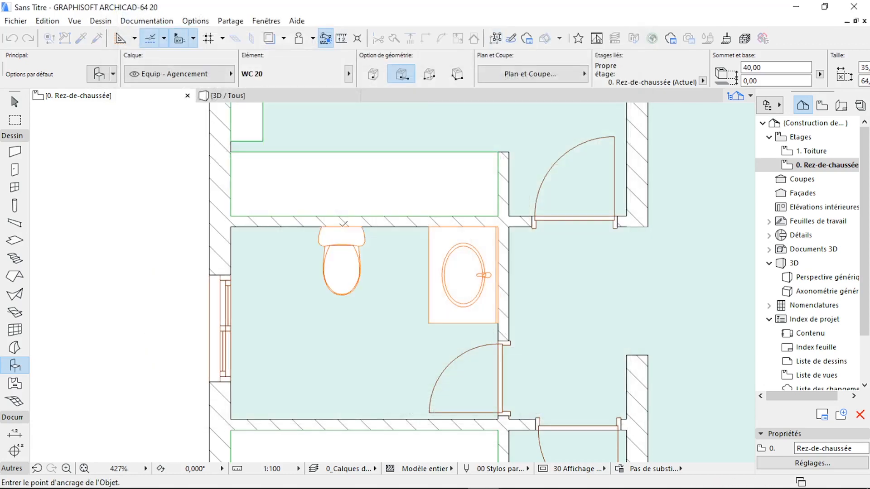
# Place a Cabine de douche 20 from the Baignoires, douches, bains à remous 20 folder over the bathroom's lower exterior corner at angle 0°
pyautogui.hotkey('ctrl', 't')
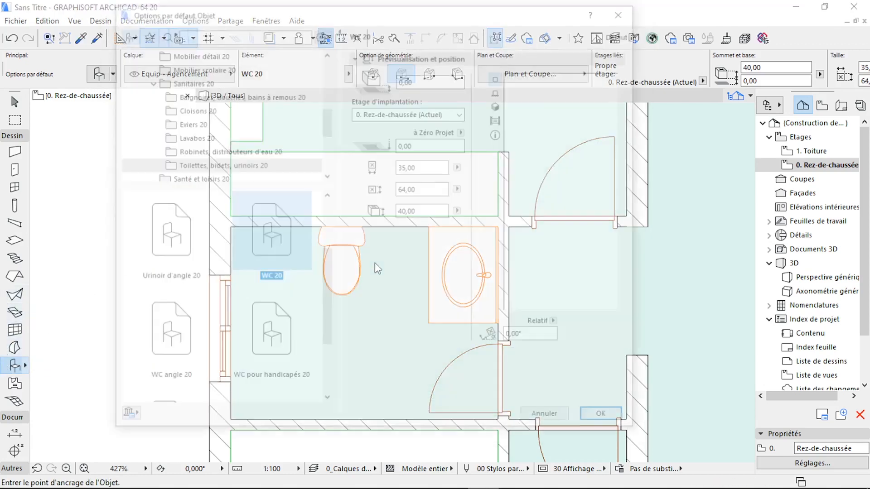
pyautogui.click(226, 94)
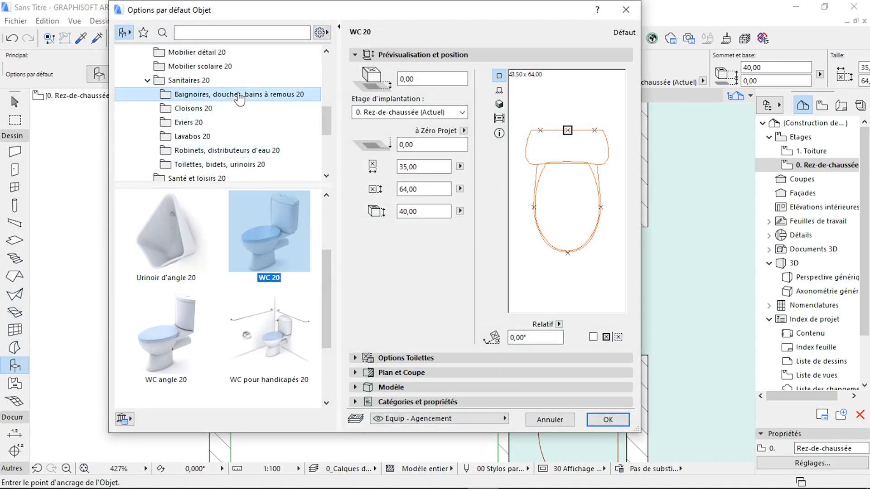
pyautogui.scroll(-2, 217, 317)
pyautogui.click(166, 332)
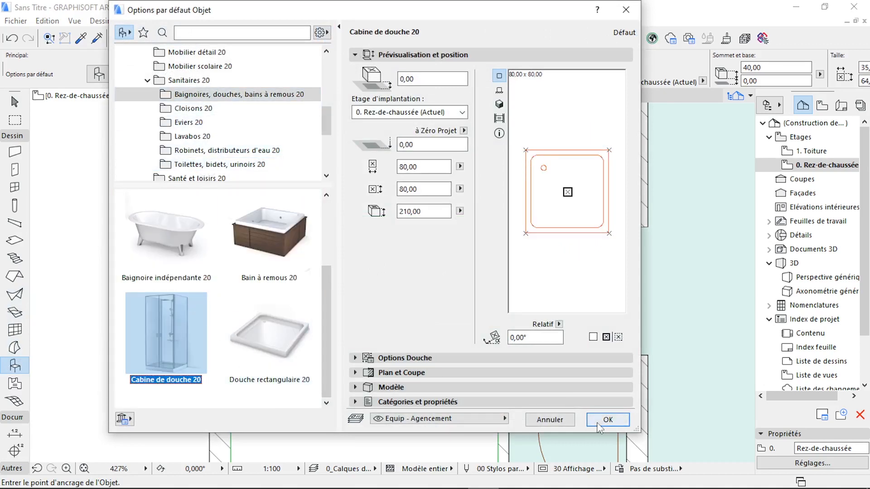
pyautogui.click(605, 420)
pyautogui.click(232, 416)
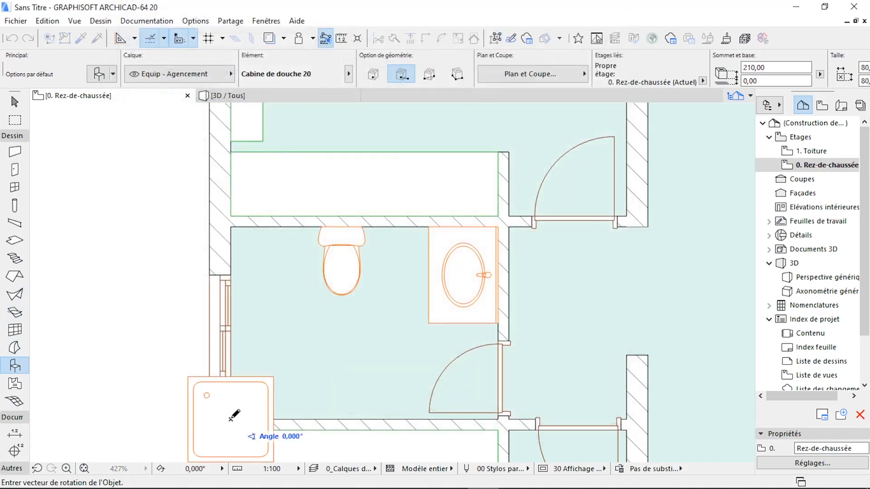
pyautogui.click(245, 417)
# Move the shower cabin tightly into the bathroom's lower exterior corner and mirror it about a horizontal axis through its centre
pyautogui.scroll(-2, 276, 363)
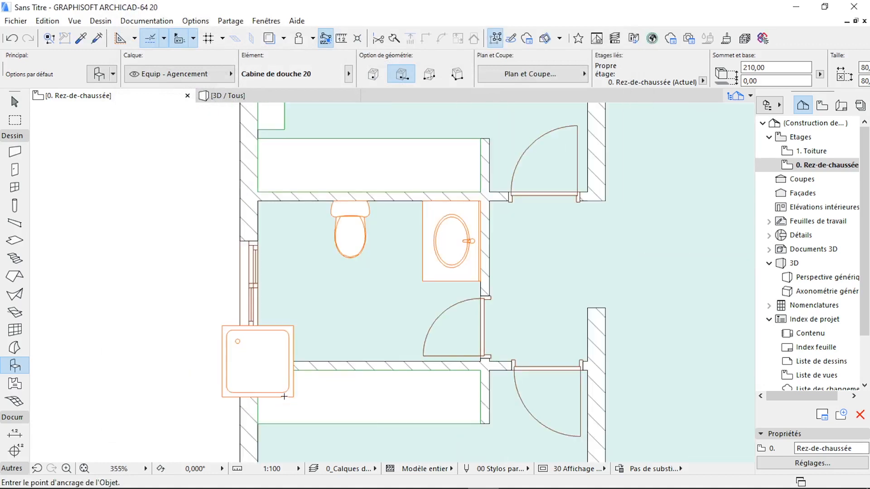
pyautogui.press('shift')
pyautogui.click(286, 348)
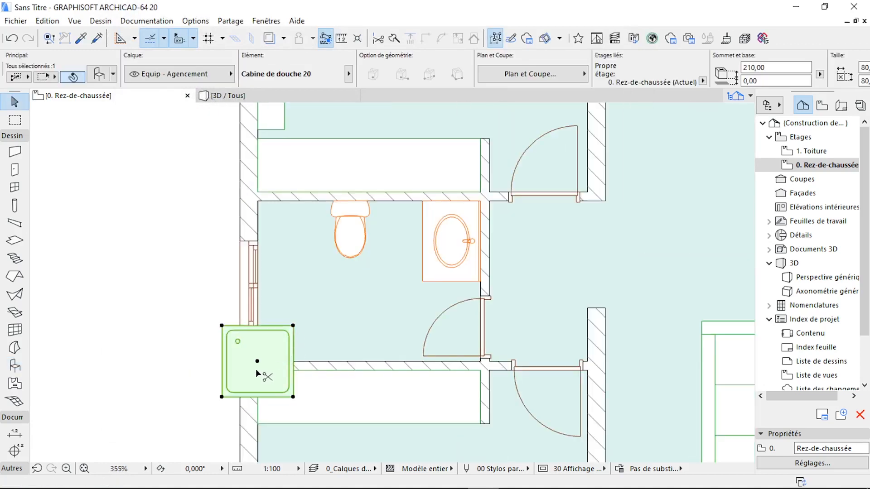
pyautogui.moveTo(257, 362); pyautogui.dragTo(287, 326)
pyautogui.scroll(3, 270, 349)
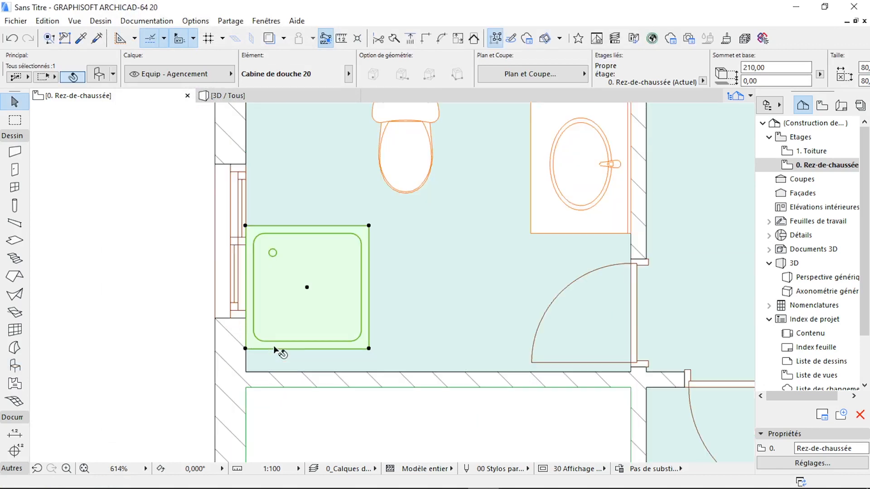
pyautogui.moveTo(247, 348); pyautogui.dragTo(247, 371)
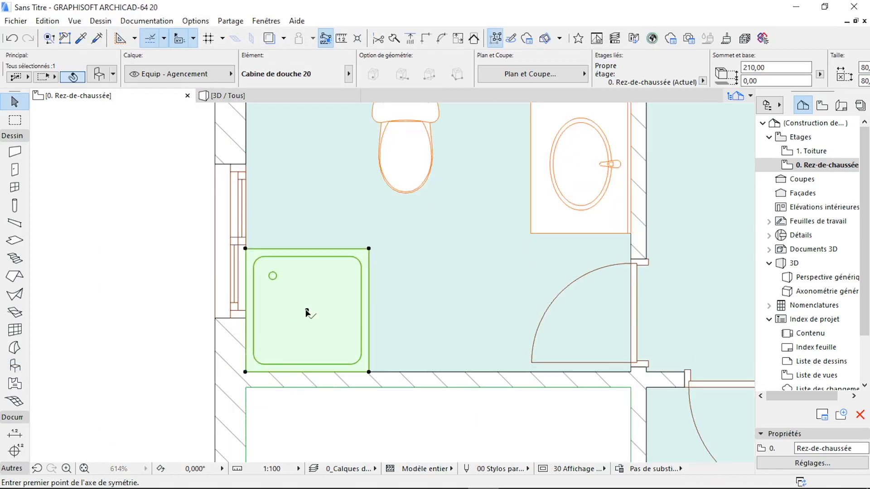
pyautogui.moveTo(306, 310); pyautogui.dragTo(334, 314)
pyautogui.click(143, 335)
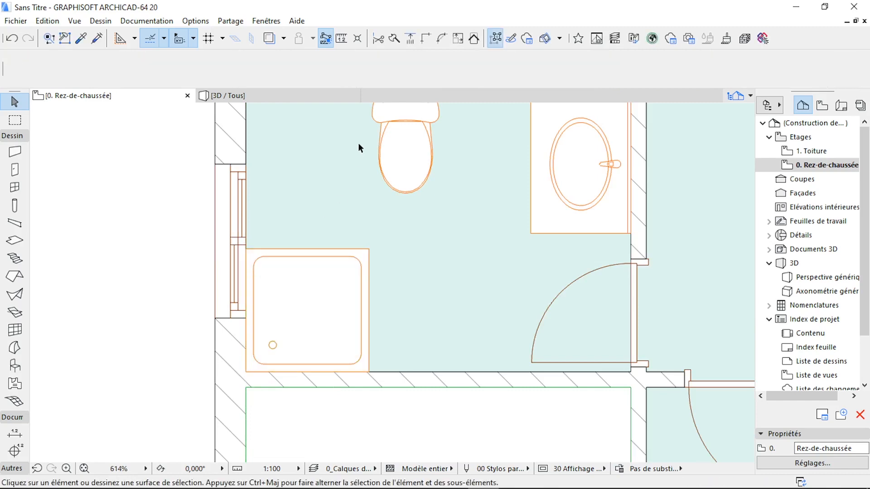
# Examine the furnished bathroom and the surrounding rooms in the 3D view, and return to the ground-floor plan
pyautogui.click(332, 96)
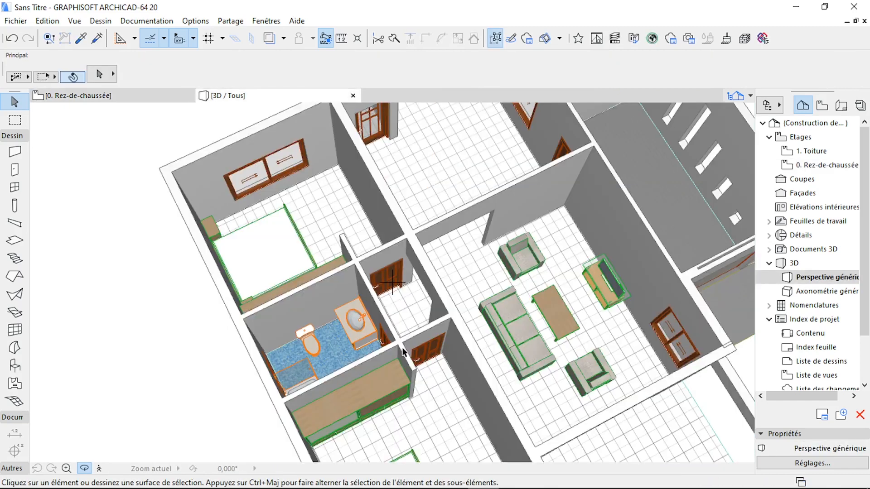
pyautogui.scroll(5, 307, 324)
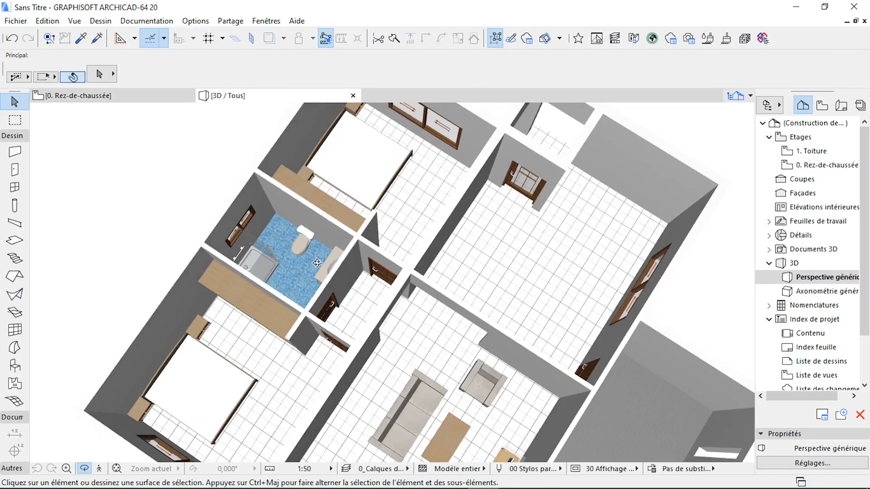
pyautogui.scroll(-5, 309, 259)
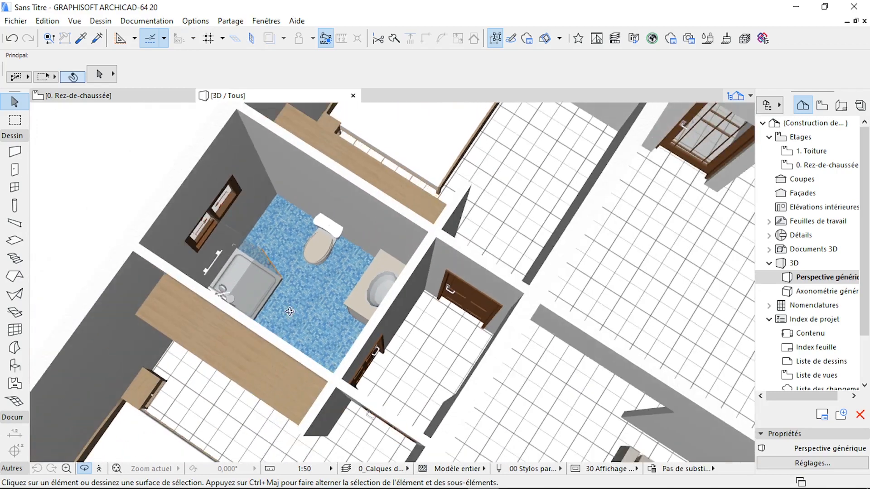
pyautogui.scroll(-6, 500, 270)
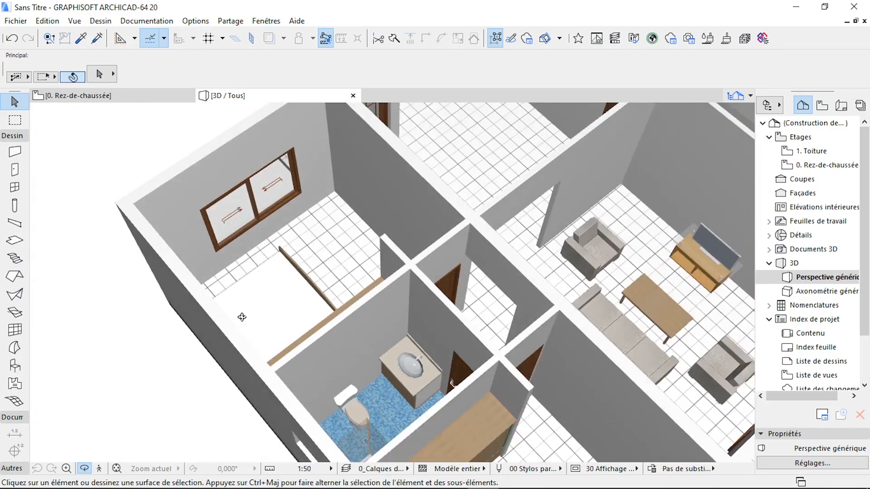
pyautogui.scroll(4, 428, 159)
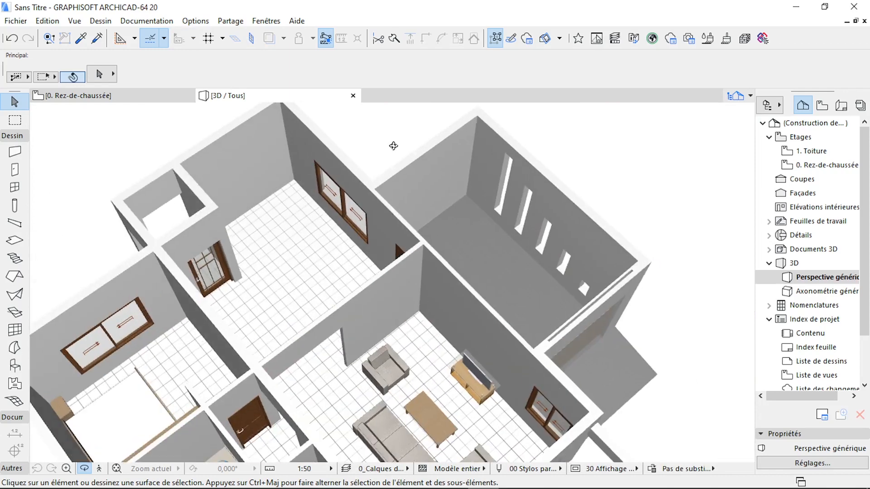
pyautogui.click(148, 100)
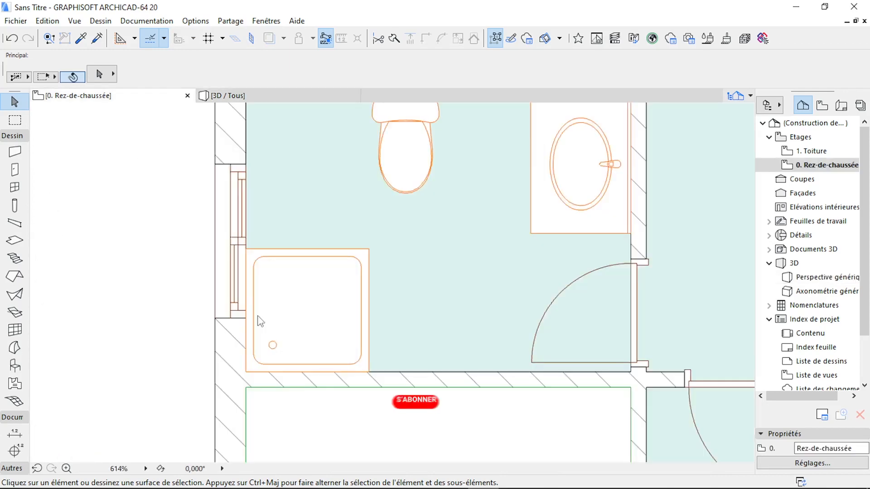
# Choose Disposition cuisine 20 from the Dispositions mobilier 20 library folder as the object for the kitchen area
pyautogui.scroll(-7, 221, 289)
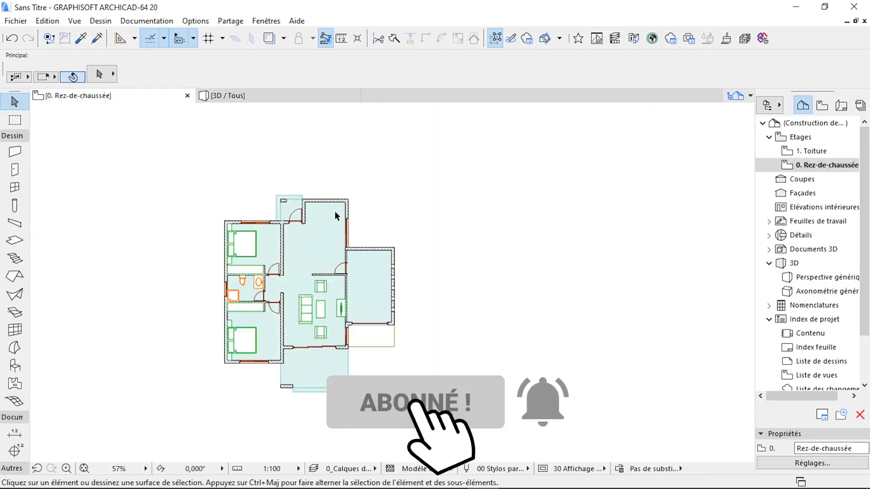
pyautogui.scroll(6, 307, 227)
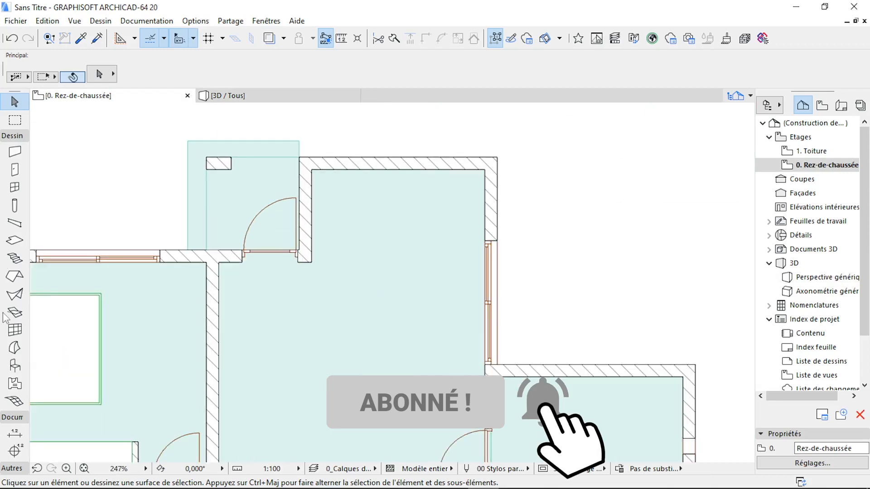
pyautogui.click(15, 365)
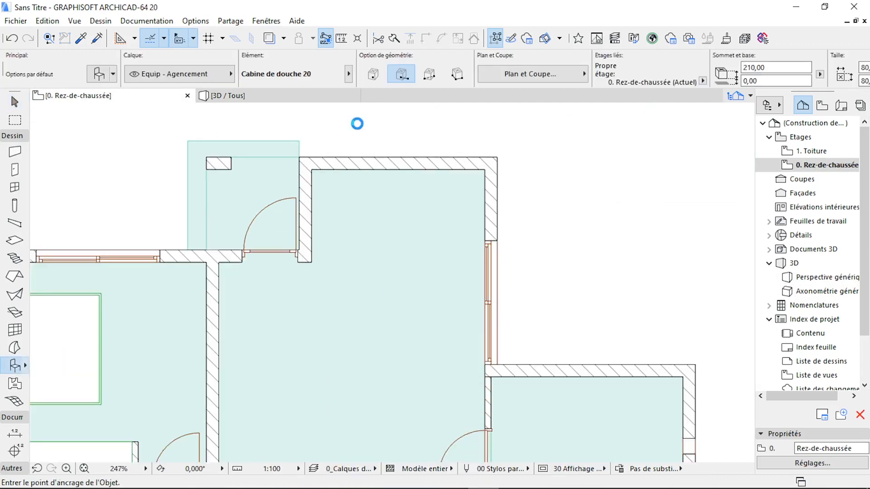
pyautogui.scroll(3, 224, 73)
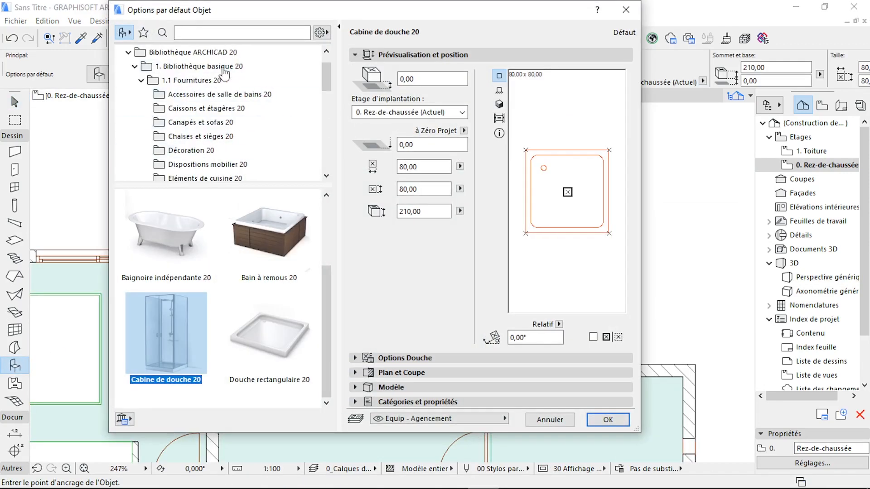
pyautogui.click(217, 164)
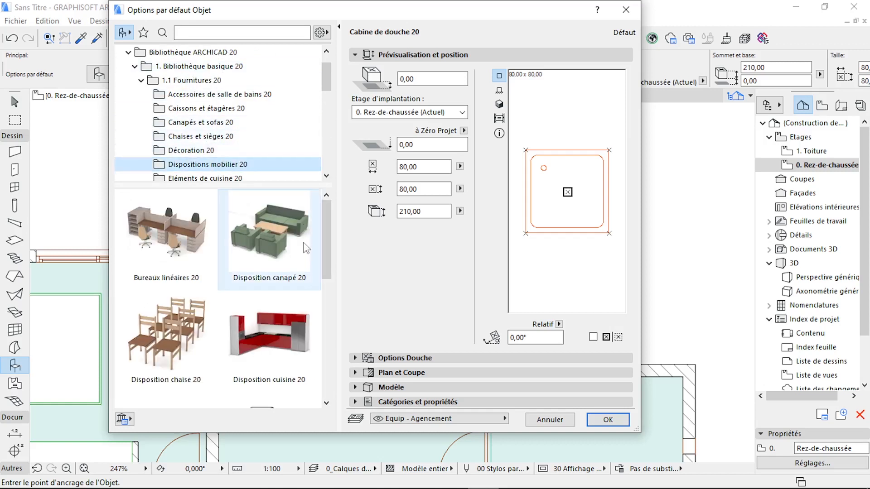
pyautogui.click(290, 344)
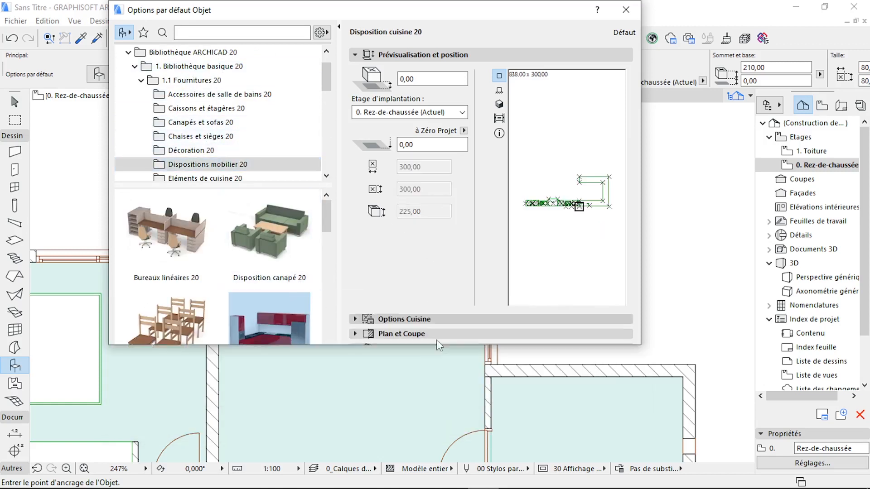
# Exclude the dishwasher, washing machine and oven from the kitchen layout's accessories and place the layout at the kitchen's upper exterior inner corner
pyautogui.click(404, 319)
pyautogui.click(399, 146)
pyautogui.click(487, 178)
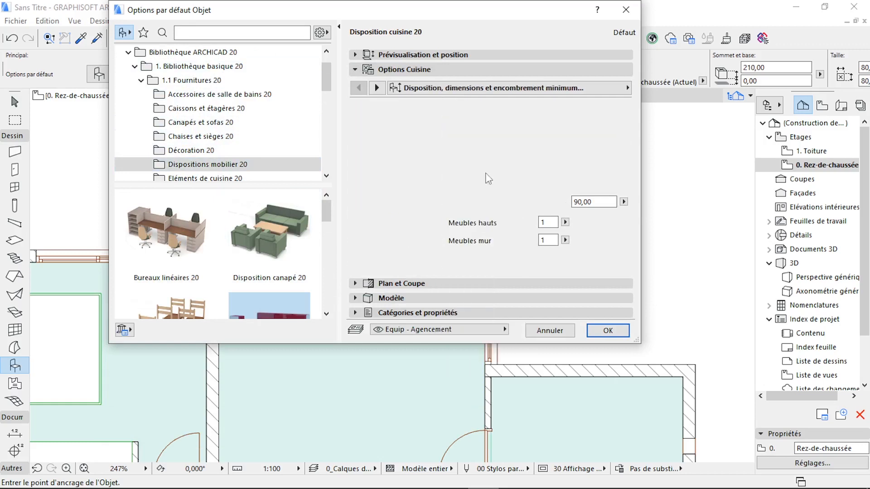
pyautogui.click(376, 87)
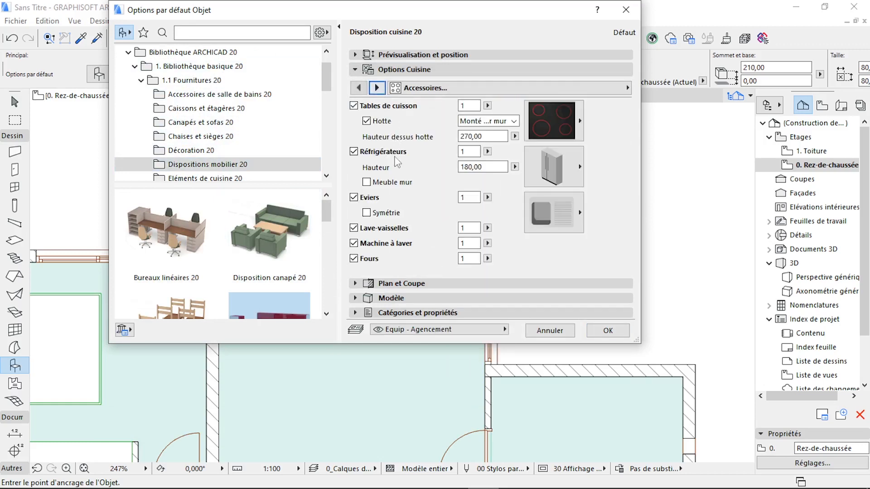
pyautogui.click(357, 229)
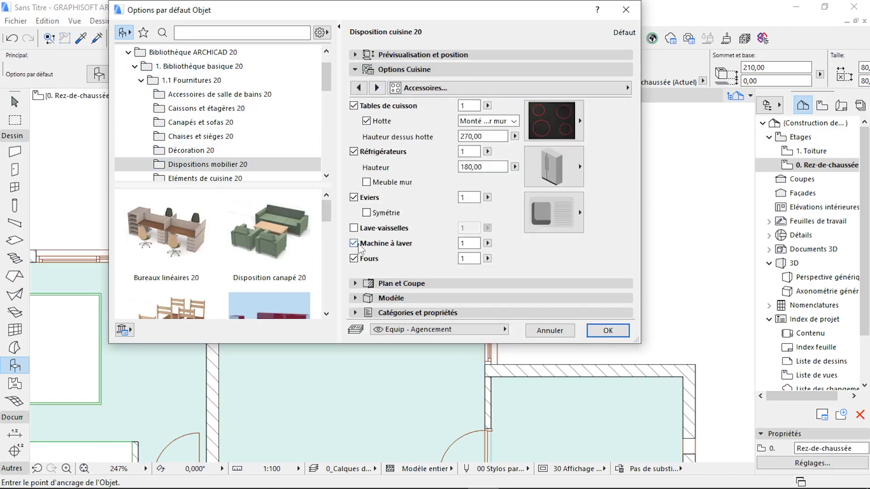
pyautogui.click(356, 243)
pyautogui.click(356, 259)
pyautogui.click(371, 150)
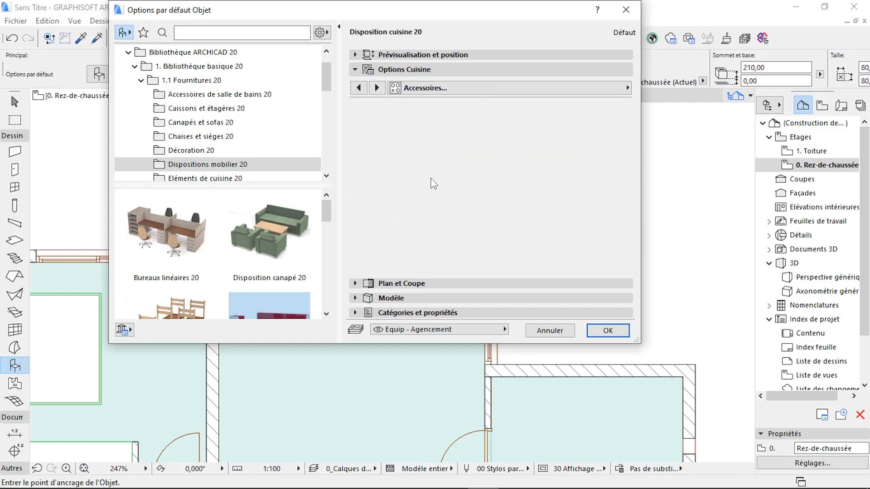
pyautogui.click(606, 329)
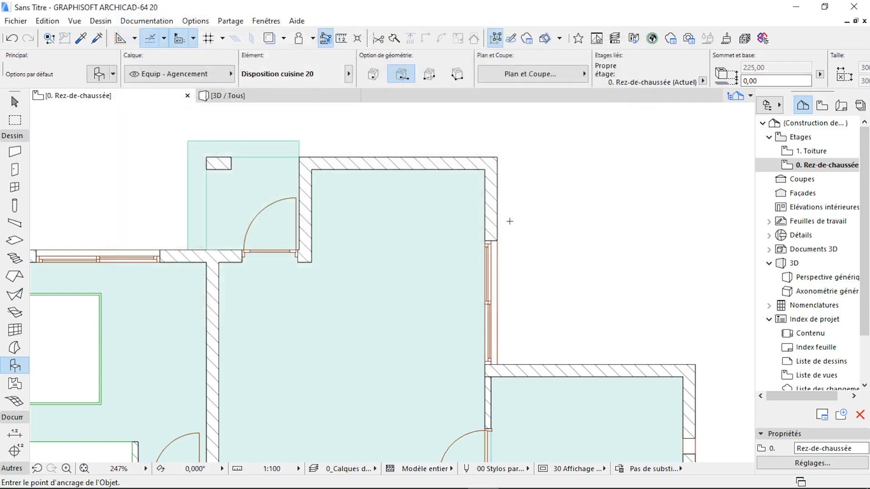
pyautogui.click(486, 166)
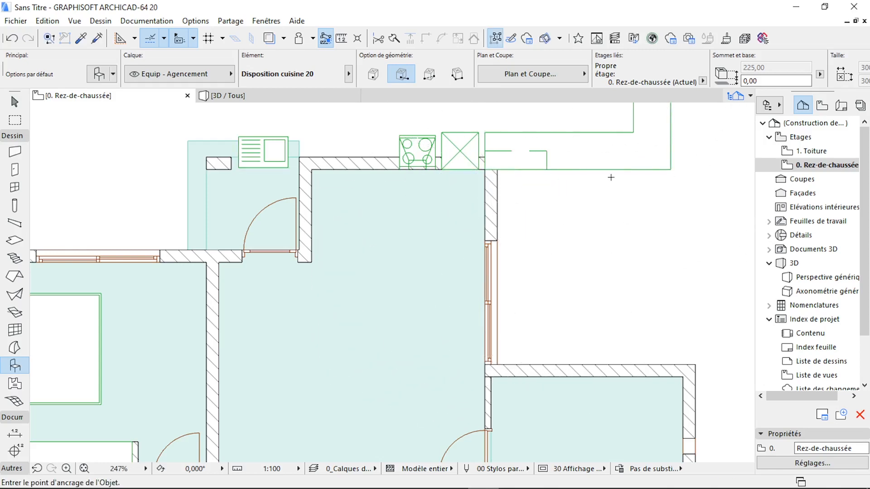
# Mirror the kitchen layout about a horizontal axis along its back edge and move its outer corner to the kitchen's upper exterior inner corner
pyautogui.press('Escape')
pyautogui.click(648, 151)
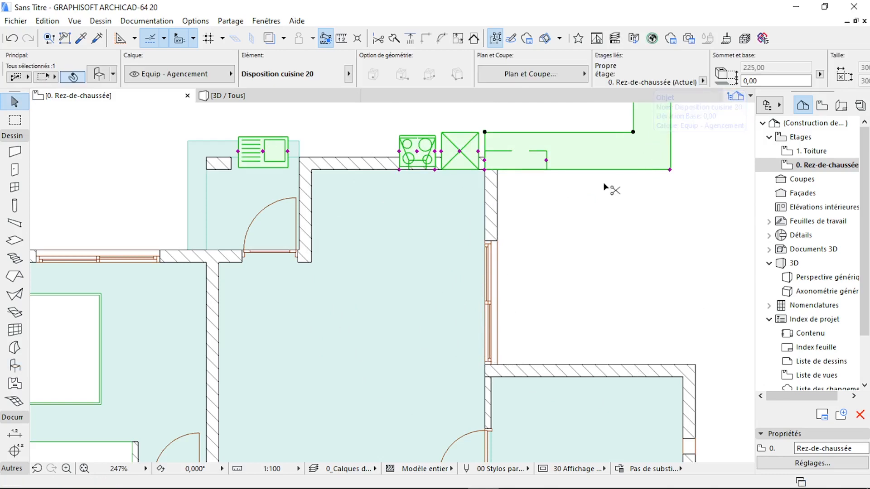
pyautogui.hotkey('ctrl', 'm')
pyautogui.click(484, 170)
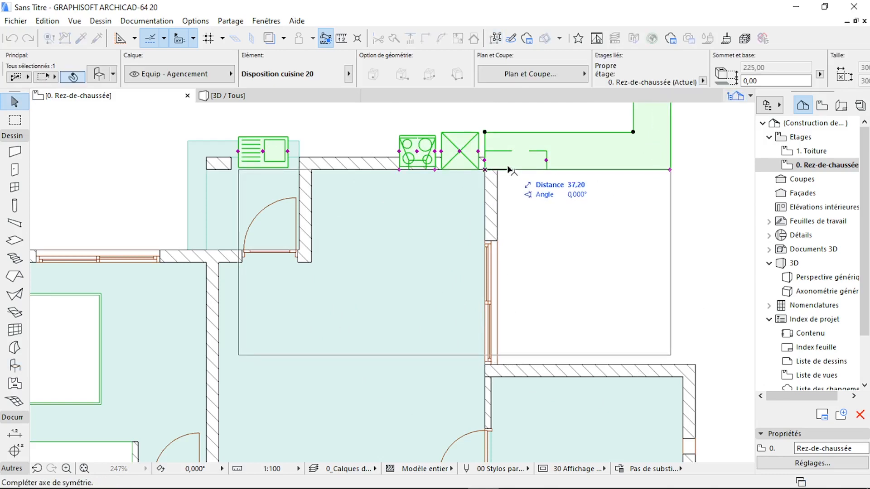
pyautogui.click(511, 170)
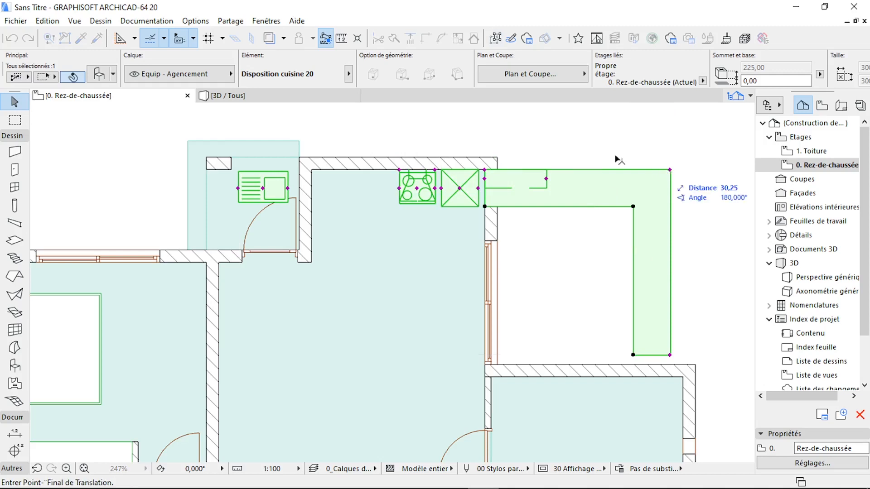
pyautogui.click(485, 171)
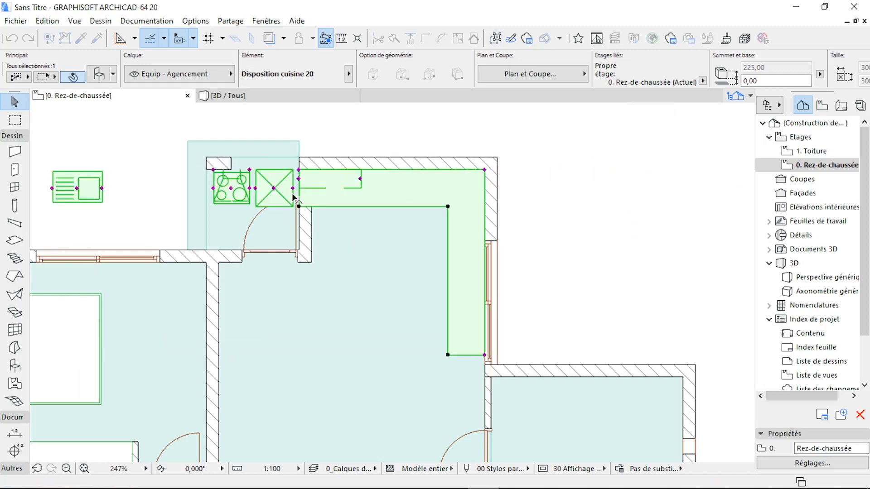
# Shorten the kitchen counter to the inner face of the entrance-side wall and move the refrigerator tightly against that wall
pyautogui.scroll(5, 299, 181)
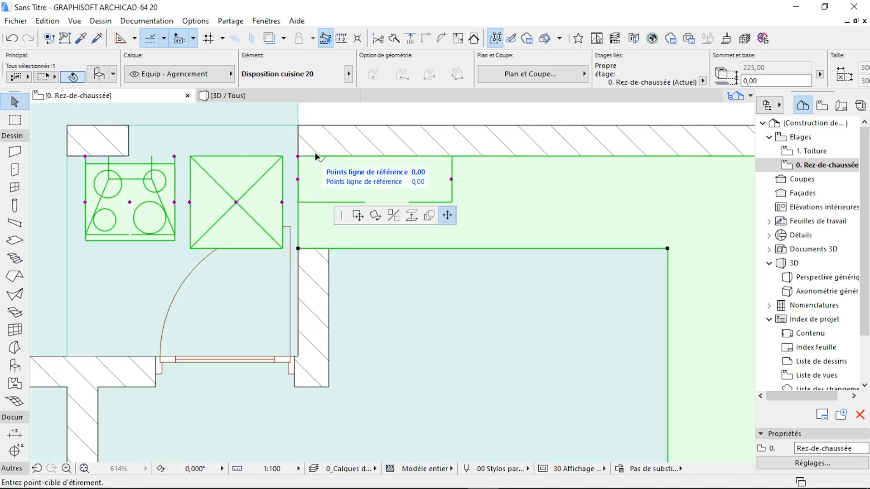
pyautogui.click(237, 202)
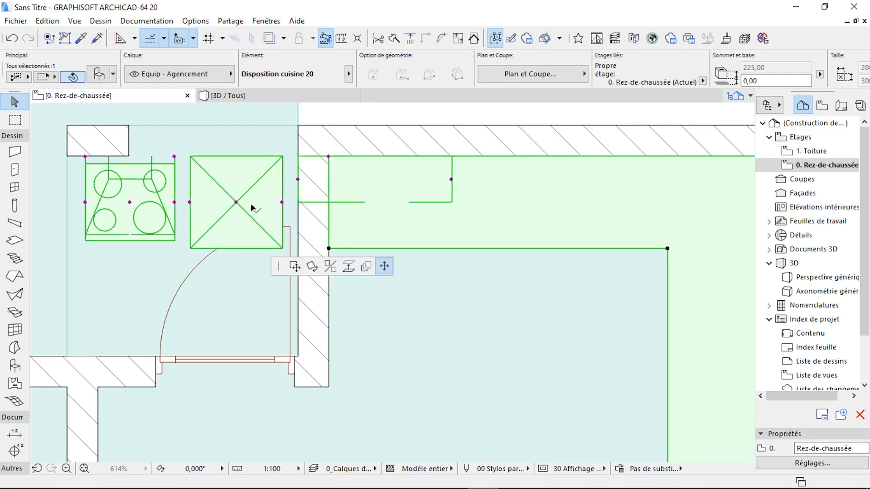
pyautogui.click(376, 203)
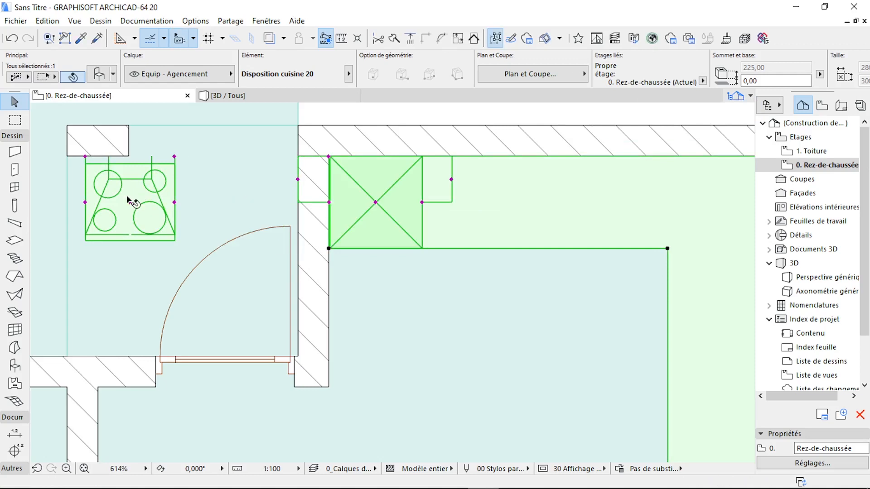
# Move the hob onto the back counter between the refrigerator and the corner, and the sink onto the counter leg in front of the window
pyautogui.click(130, 202)
pyautogui.scroll(-5, 172, 182)
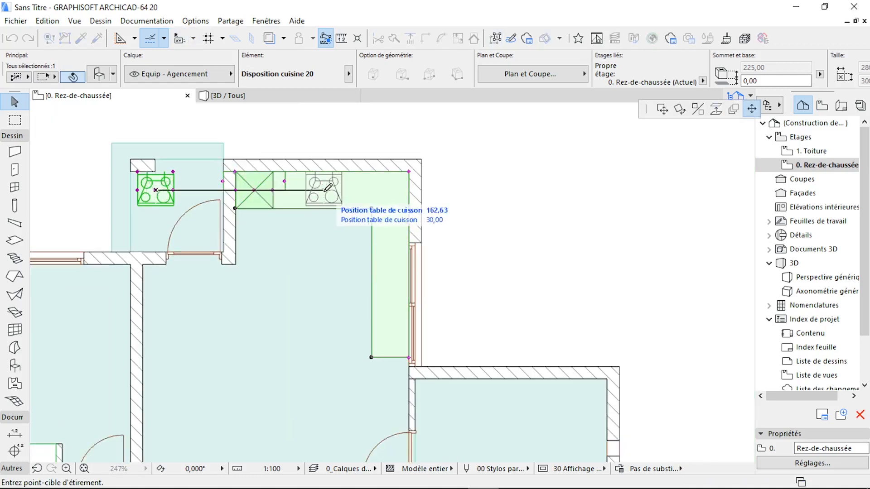
pyautogui.click(326, 187)
pyautogui.scroll(-3, 136, 181)
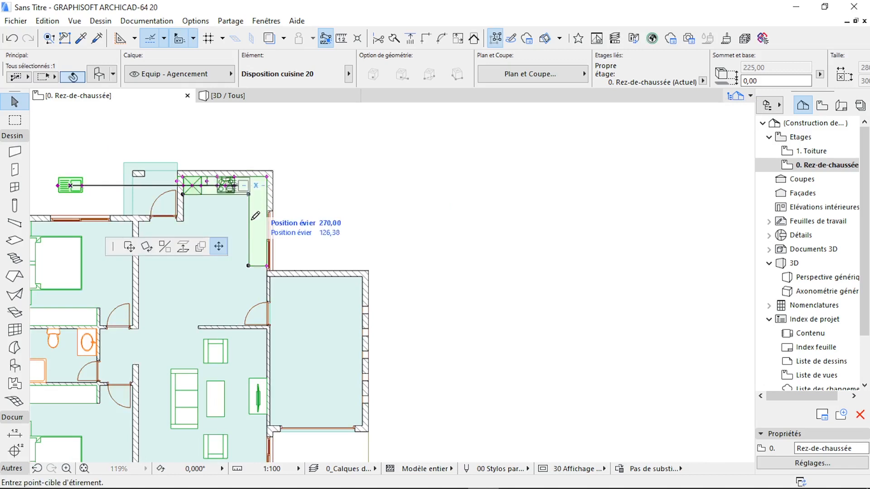
pyautogui.click(257, 233)
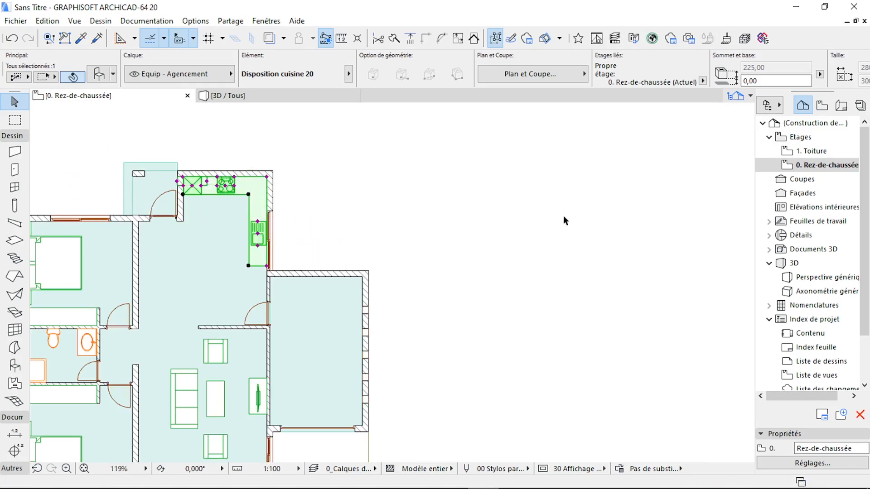
pyautogui.scroll(-3, 564, 218)
pyautogui.scroll(7, 330, 203)
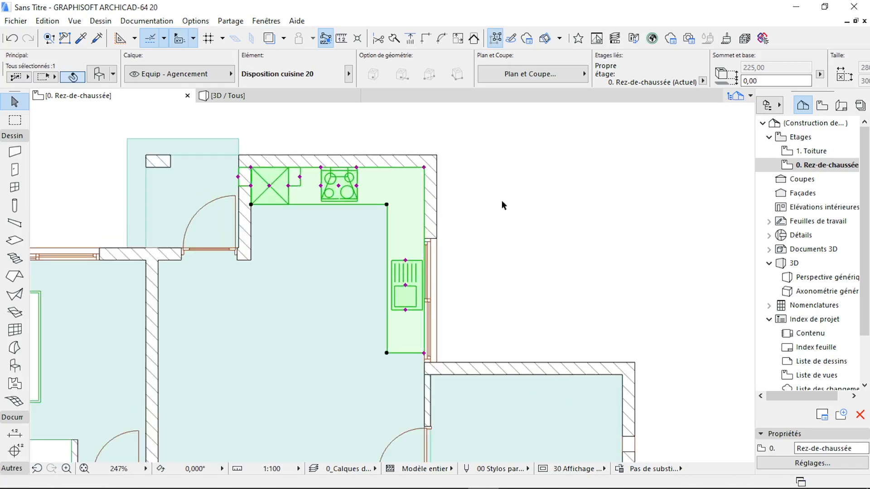
pyautogui.click(501, 201)
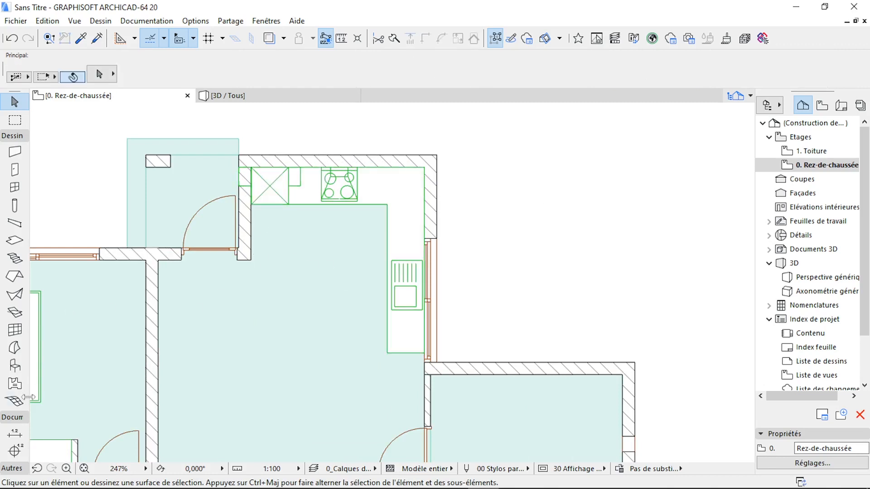
# Choose El_haut simple 1D 20 from the Eléments de cuisine 20 library folder as the object
pyautogui.click(15, 349)
pyautogui.click(15, 365)
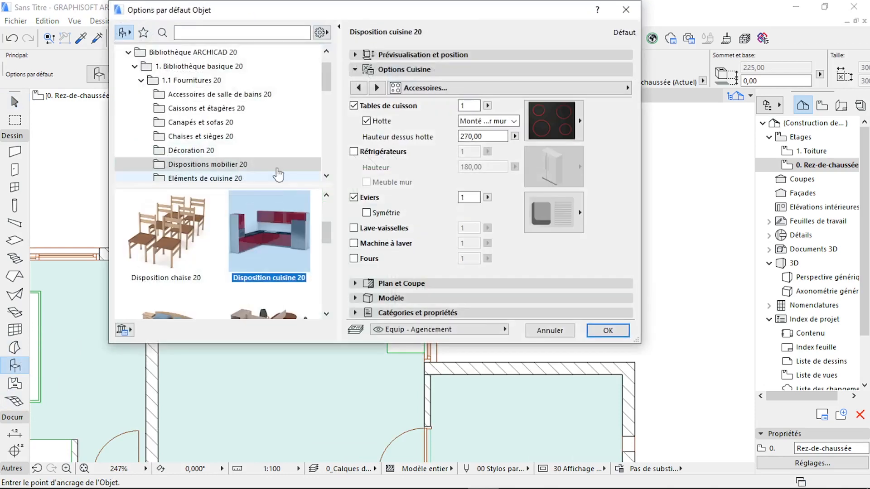
pyautogui.scroll(-1, 222, 141)
pyautogui.click(227, 137)
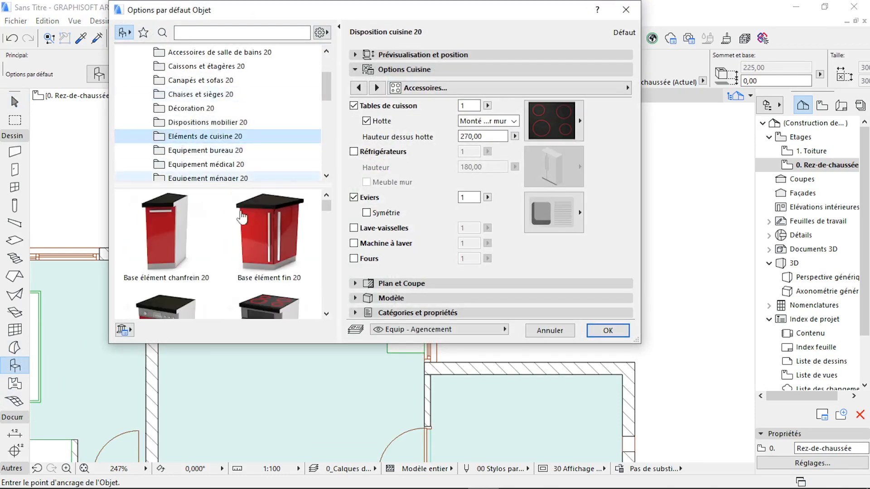
pyautogui.scroll(-5, 268, 265)
pyautogui.scroll(-5, 267, 265)
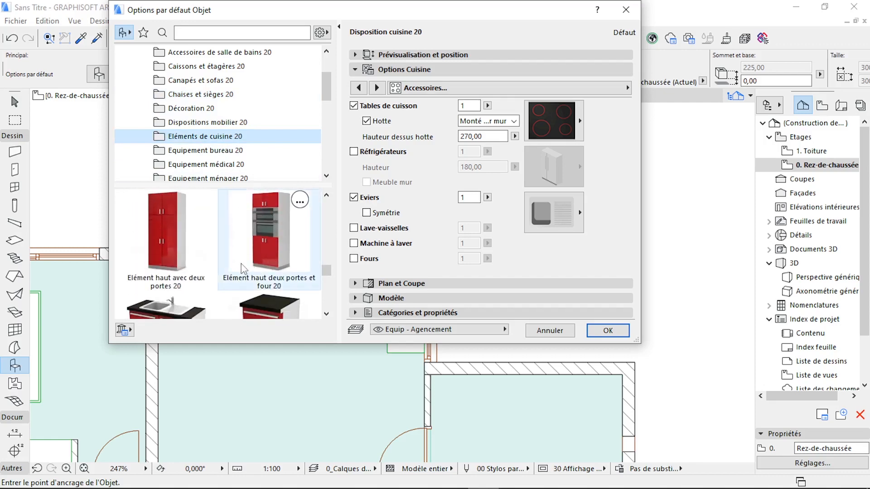
pyautogui.scroll(5, 240, 265)
pyautogui.click(185, 256)
pyautogui.click(596, 331)
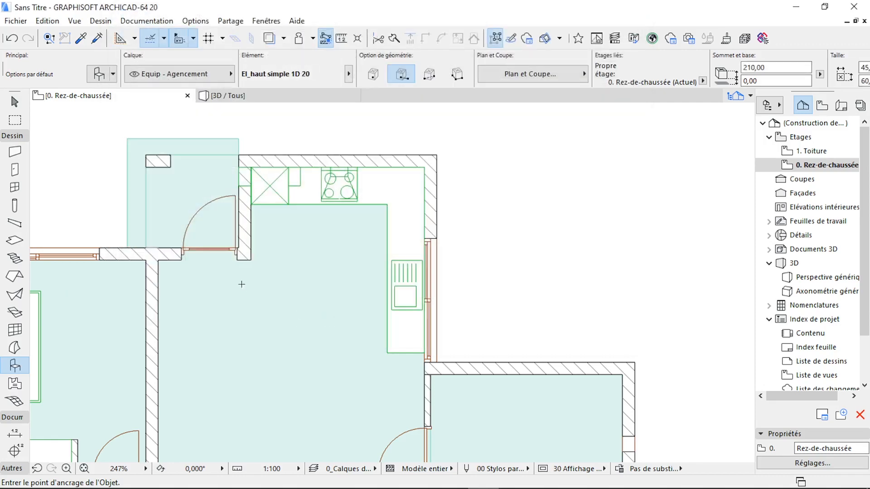
# Place the tall cabinet in the kitchen and move its lower corner to the free end of the entrance-side wall
pyautogui.click(261, 252)
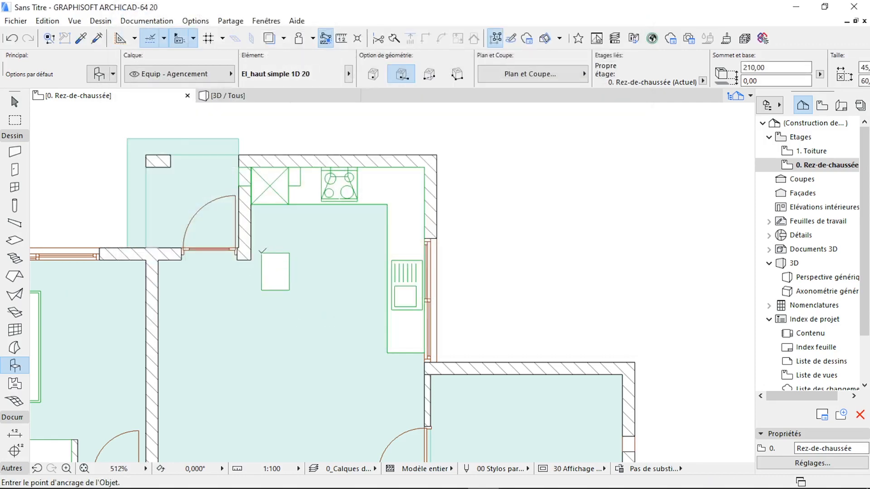
pyautogui.scroll(3, 261, 253)
pyautogui.press('Escape')
pyautogui.click(293, 285)
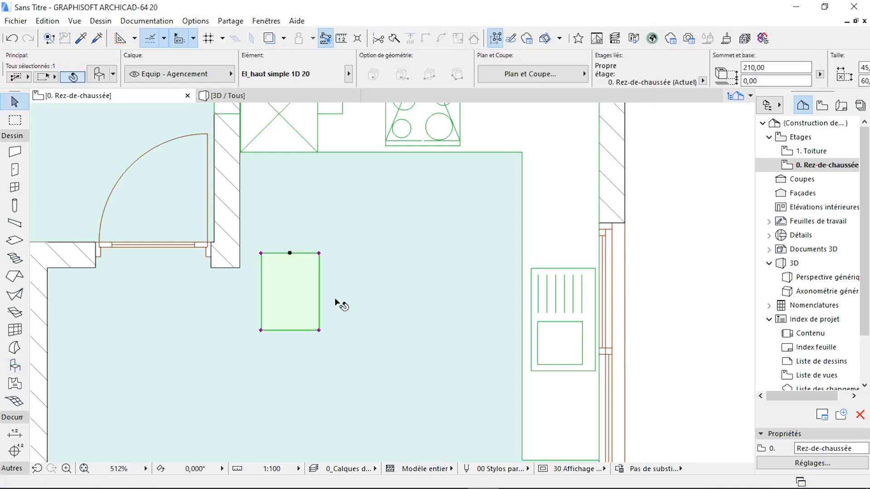
pyautogui.scroll(2, 262, 330)
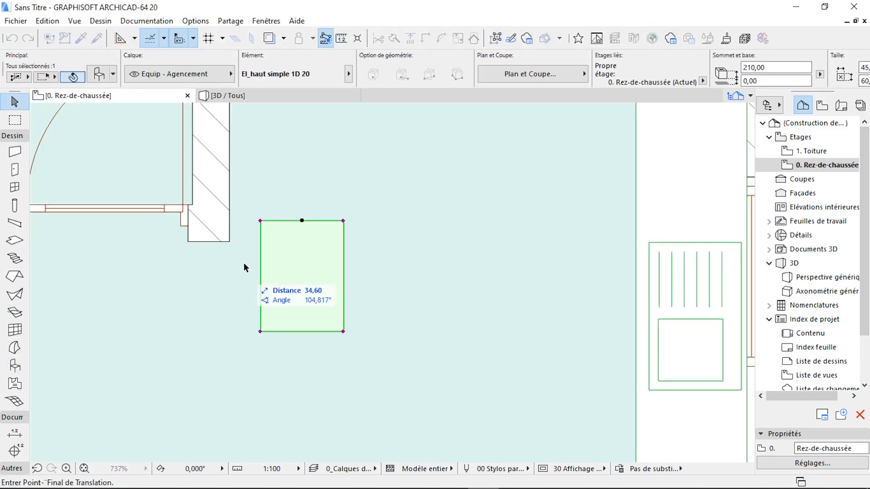
pyautogui.click(230, 242)
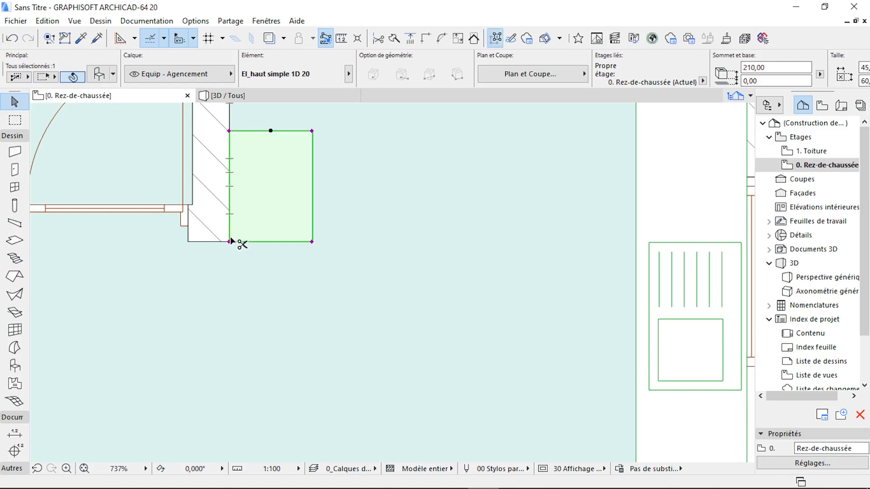
# Rotate the tall cabinet 90° counter-clockwise with its back flush against the wall, and inspect the kitchen in the 3D view
pyautogui.click(269, 190)
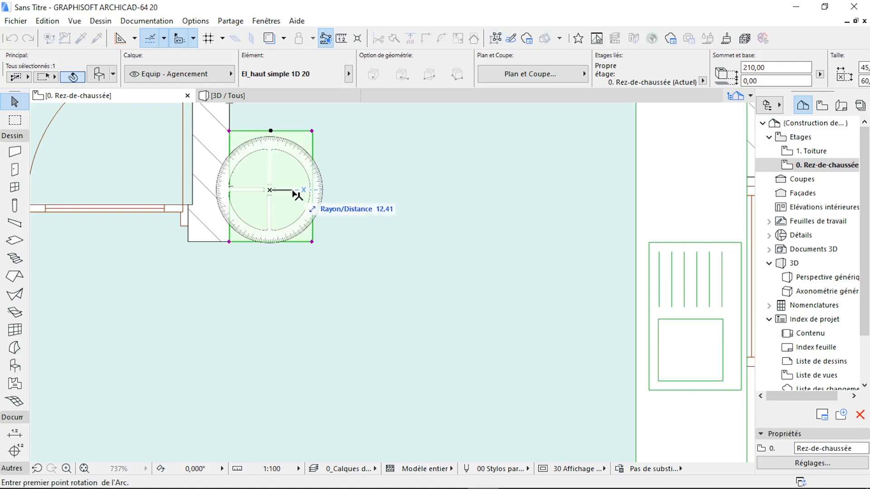
pyautogui.click(292, 190)
pyautogui.click(271, 164)
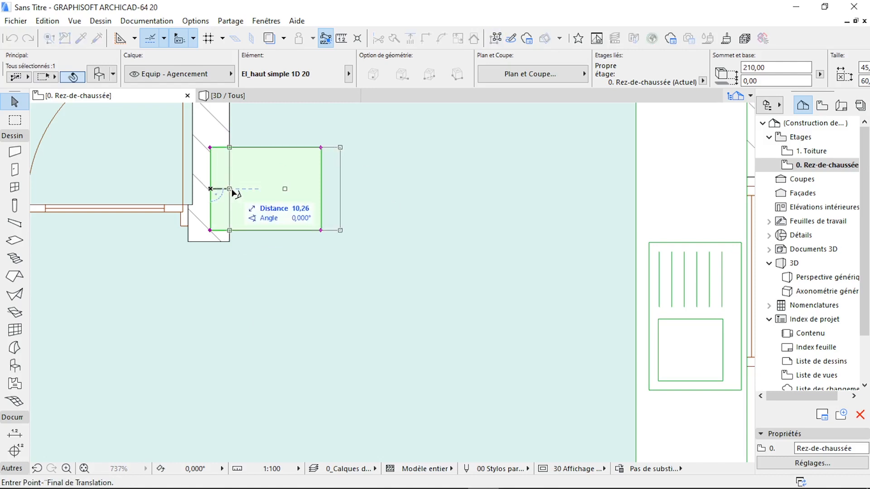
pyautogui.click(231, 190)
pyautogui.click(268, 96)
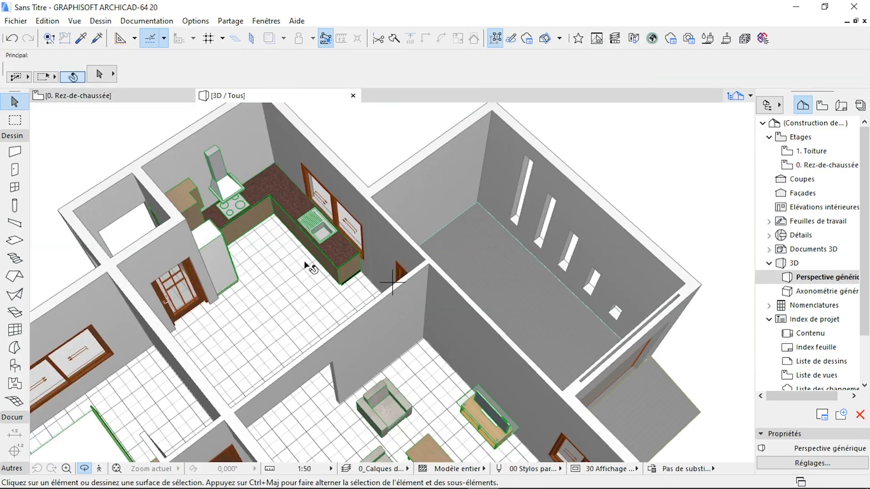
pyautogui.moveTo(277, 300); pyautogui.dragTo(319, 158)
pyautogui.scroll(4, 319, 158)
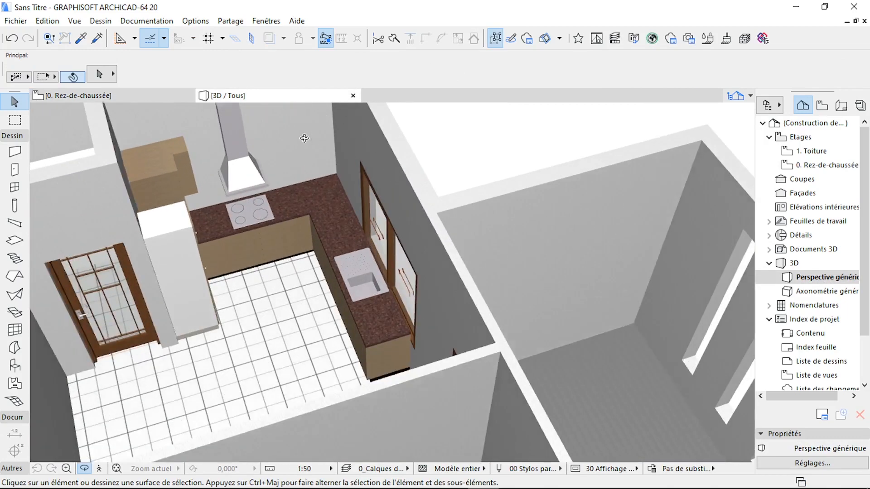
pyautogui.press('F2')
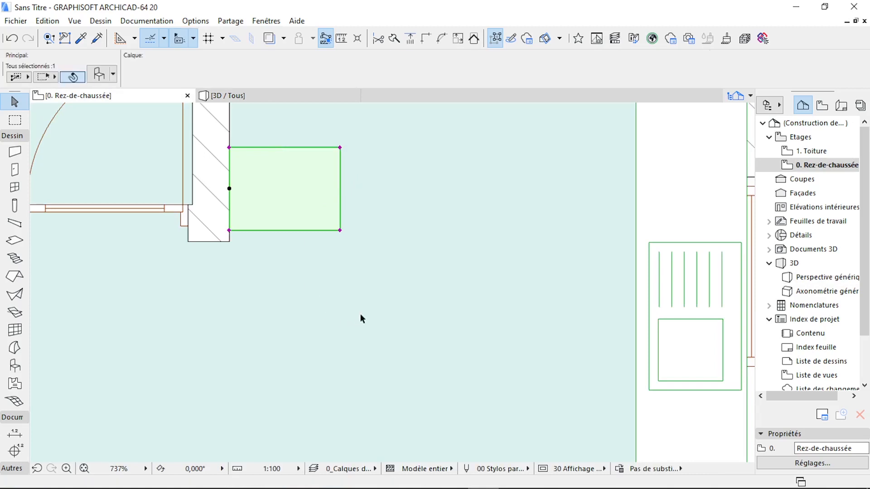
# Extend the kitchen layout's wall cabinets along the back wall and around the corner to near the window, and check them in 3D
pyautogui.scroll(-3, 373, 249)
pyautogui.click(383, 175)
pyautogui.scroll(2, 351, 235)
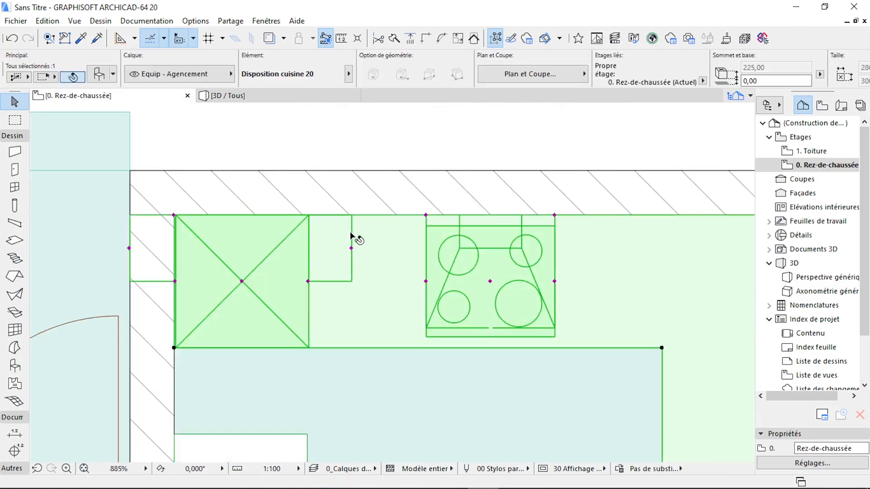
pyautogui.scroll(-5, 245, 269)
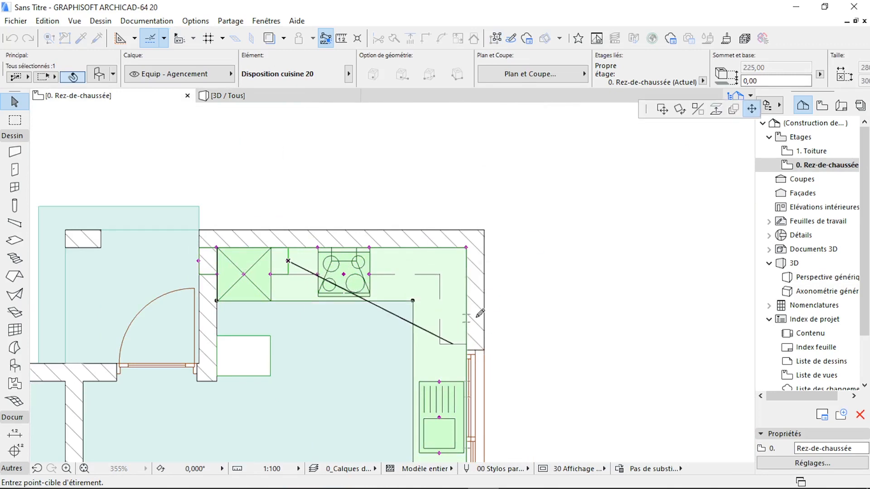
pyautogui.click(452, 344)
pyautogui.click(319, 97)
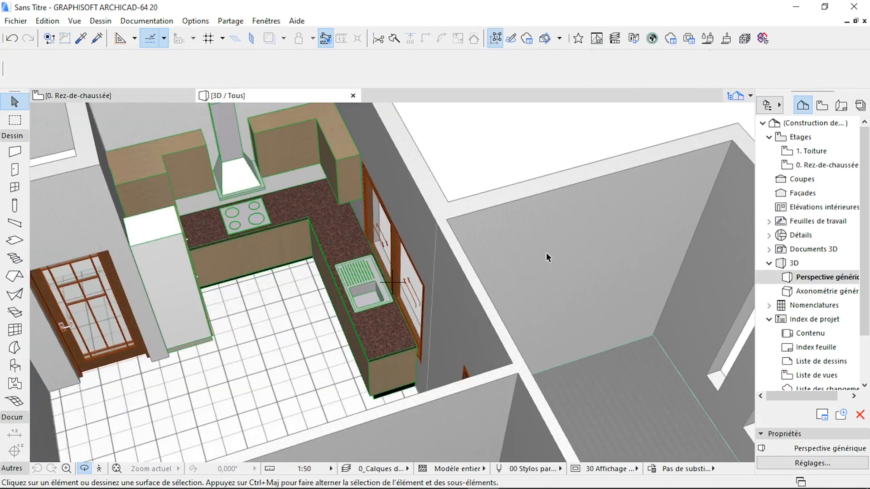
pyautogui.moveTo(262, 221); pyautogui.dragTo(409, 244)
pyautogui.scroll(-6, 408, 243)
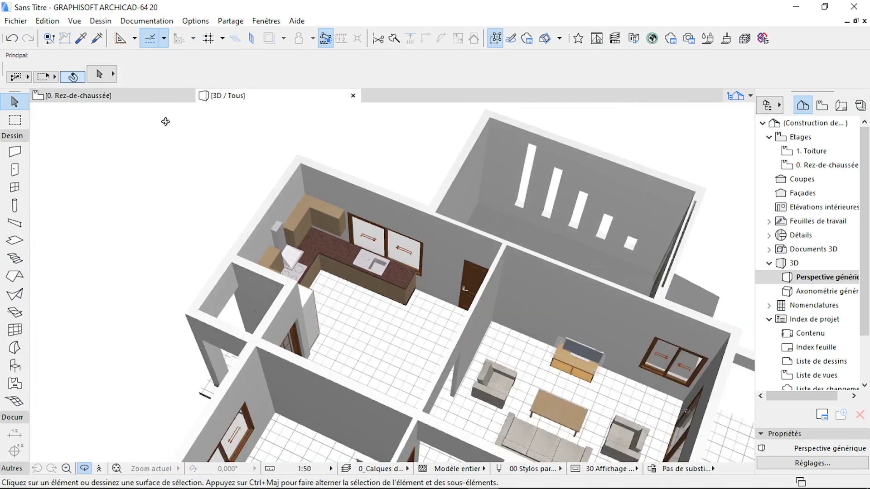
pyautogui.click(136, 96)
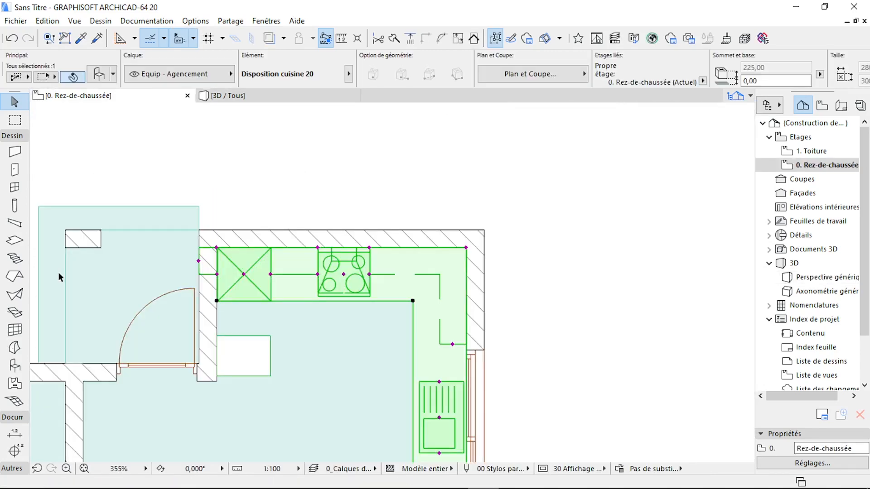
# Choose Table haute rectangulaire 20 from the Dispositions mobilier 20 library folder as the object and view its dimension settings
pyautogui.click(15, 365)
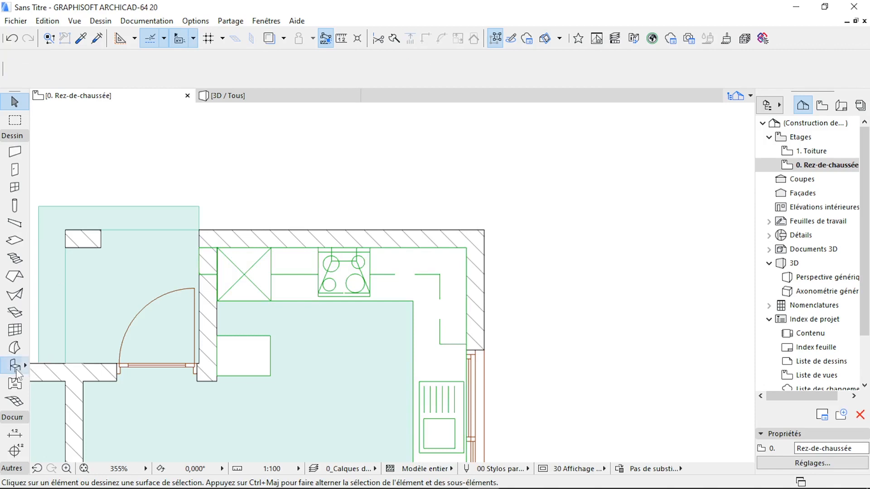
pyautogui.hotkey('ctrl', 't')
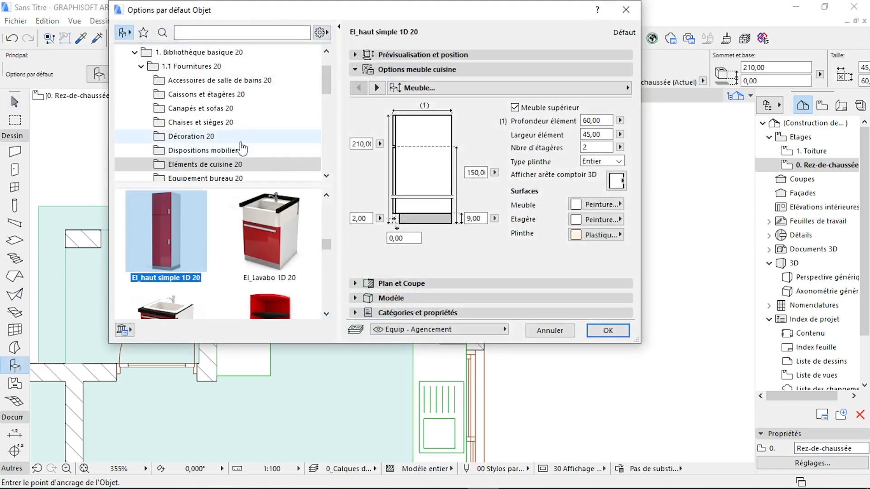
pyautogui.click(243, 149)
pyautogui.scroll(-5, 221, 259)
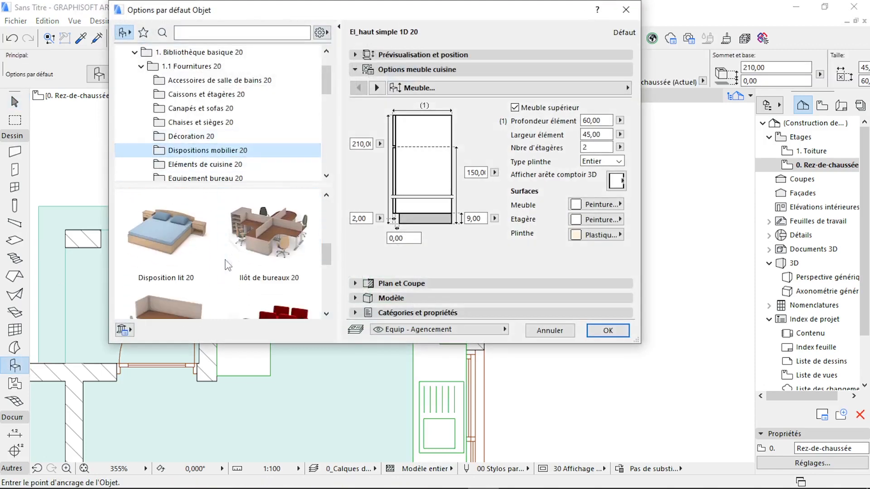
pyautogui.scroll(-2, 247, 269)
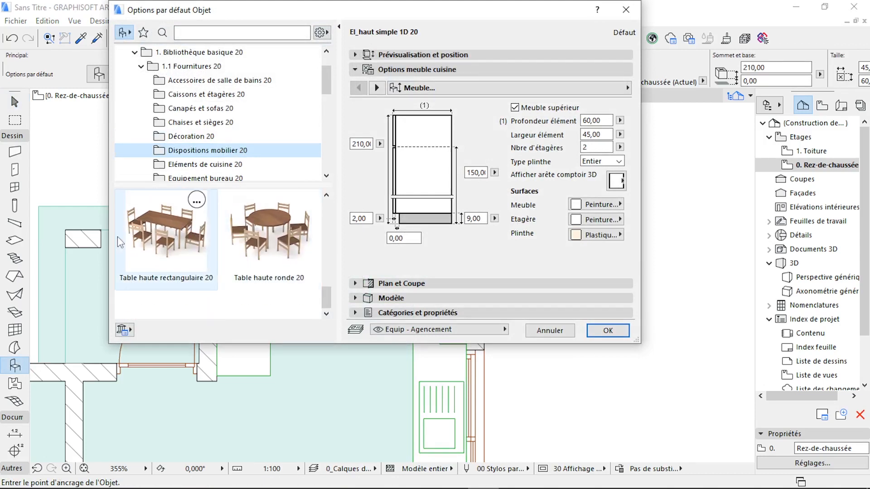
pyautogui.click(136, 243)
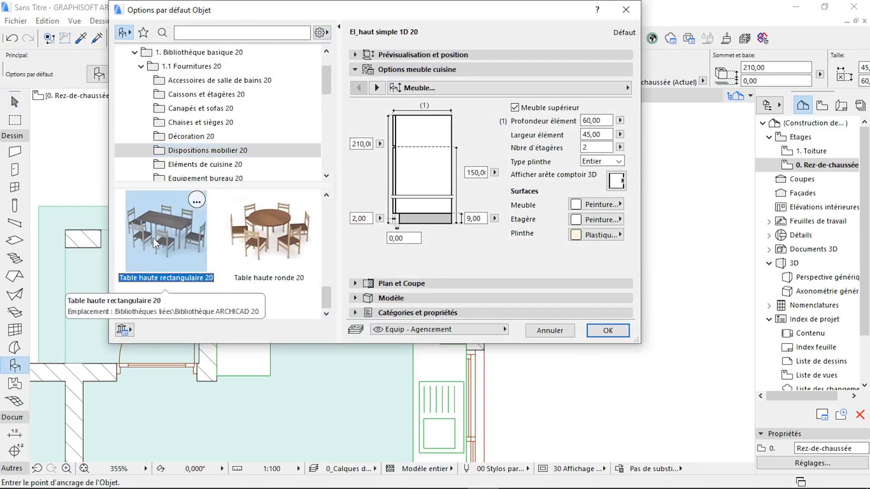
pyautogui.click(383, 93)
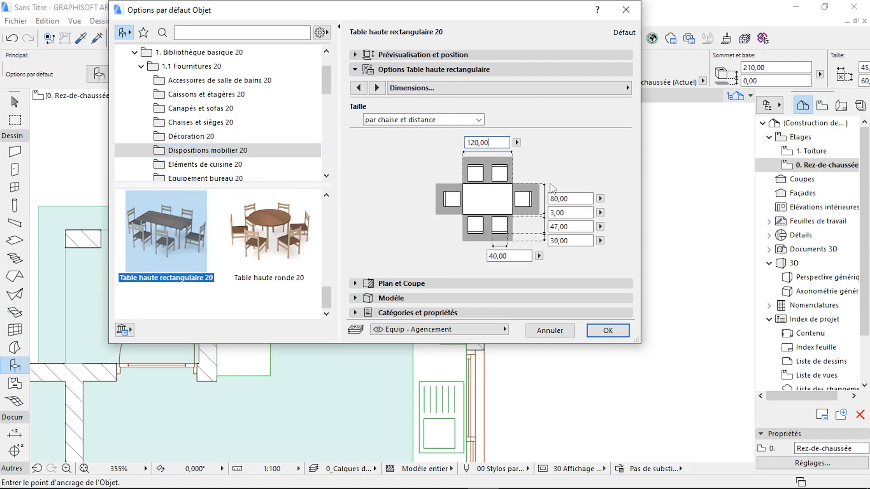
pyautogui.click(607, 330)
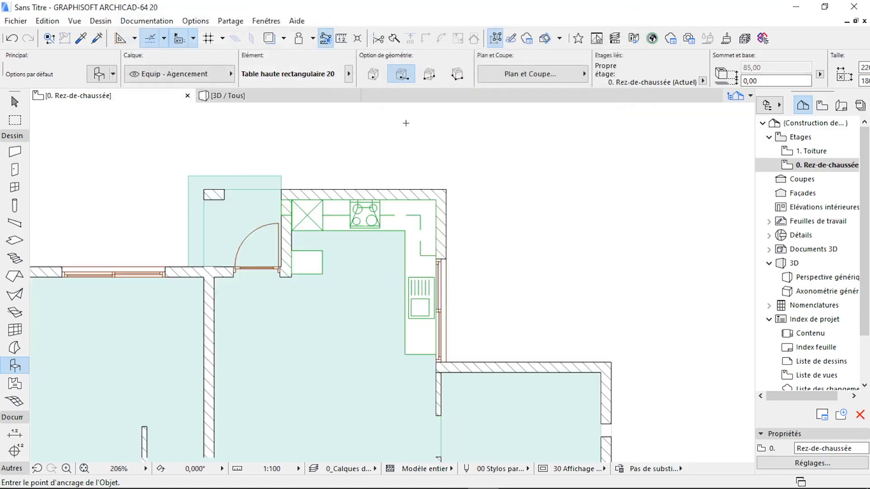
# Place the rectangular dining table with chairs in the open area below the kitchen and shift it slightly up toward the kitchen
pyautogui.moveTo(324, 345); pyautogui.dragTo(350, 281, button='middle')
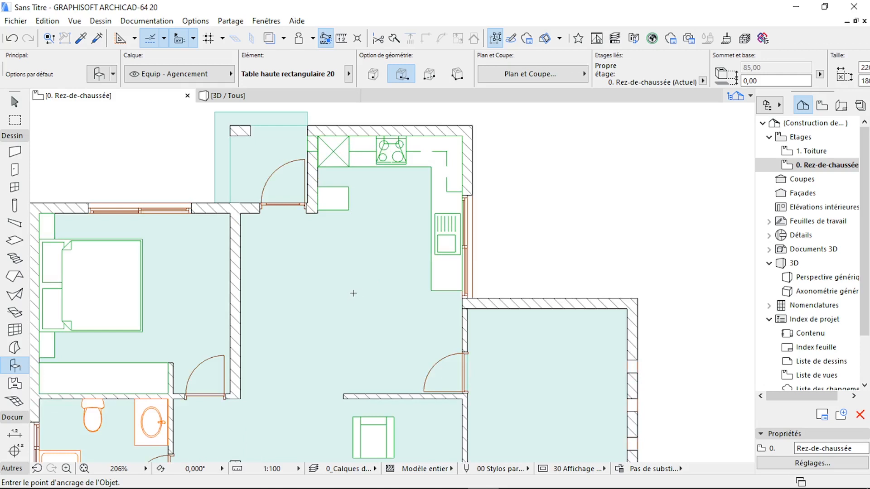
pyautogui.click(353, 293)
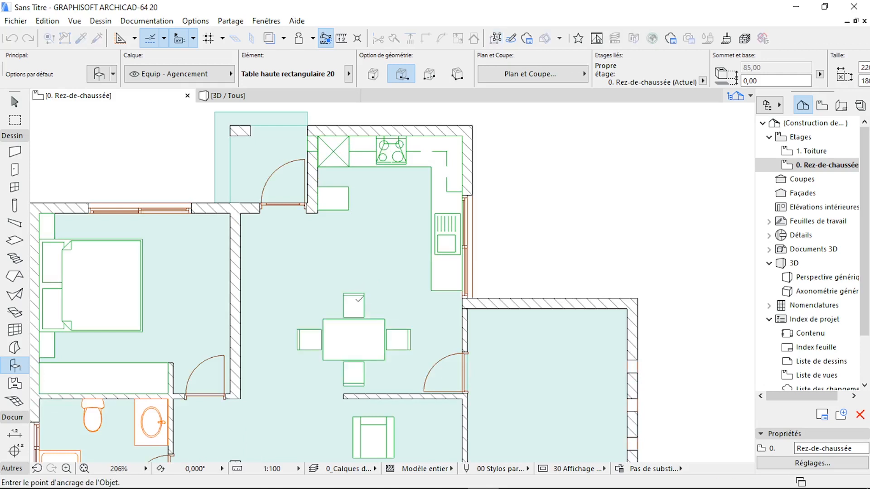
pyautogui.press('Escape')
pyautogui.click(353, 340)
pyautogui.click(354, 340)
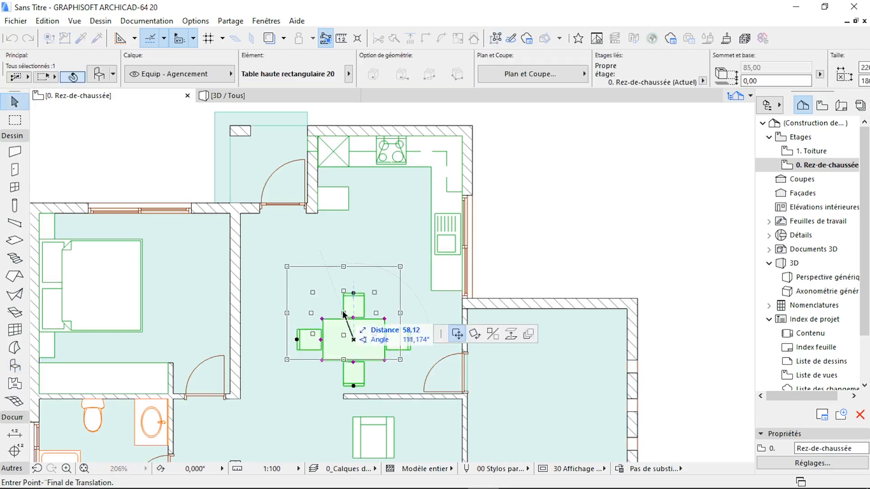
pyautogui.click(345, 308)
pyautogui.click(511, 229)
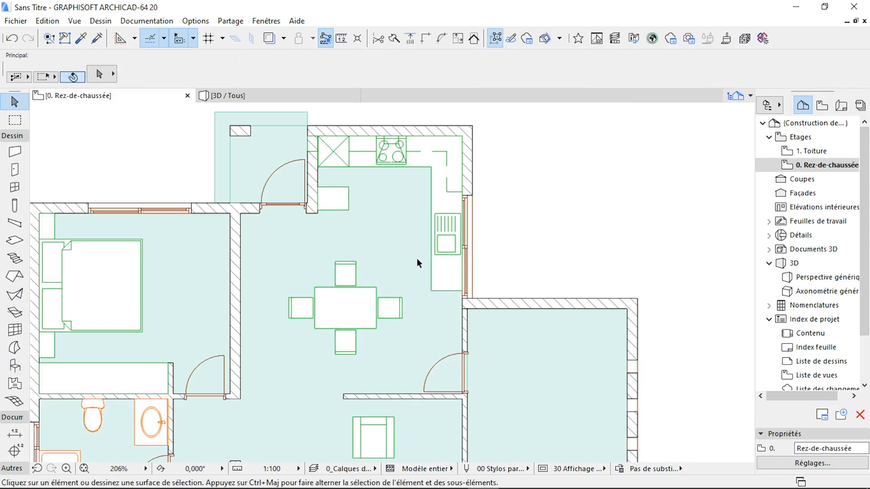
# Open the Véhicules 20 library folder under 2.3 Personnages et véhicules 20 in the default object settings and enlarge the dialog
pyautogui.scroll(-6, 418, 263)
pyautogui.scroll(3, 469, 298)
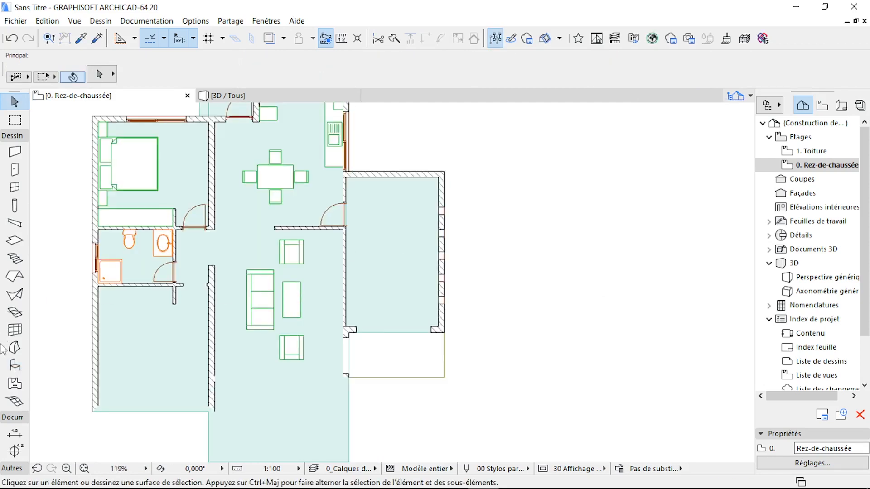
pyautogui.click(12, 365)
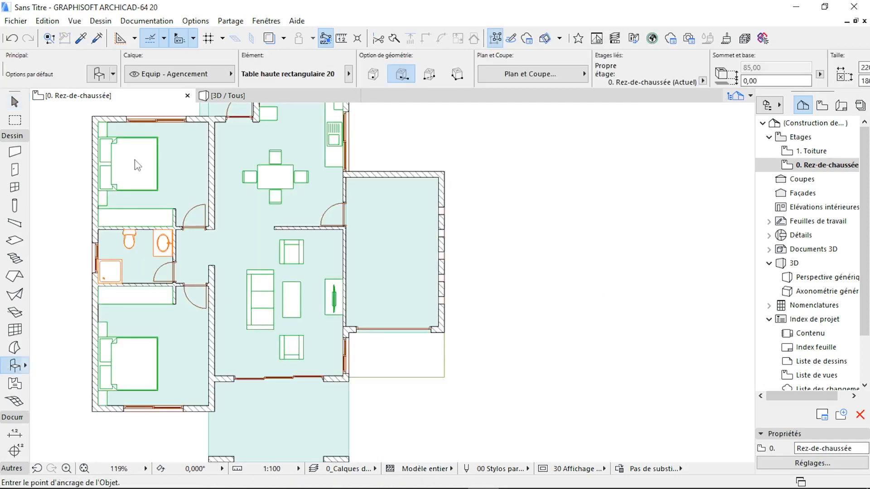
pyautogui.click(99, 76)
pyautogui.scroll(-8, 218, 136)
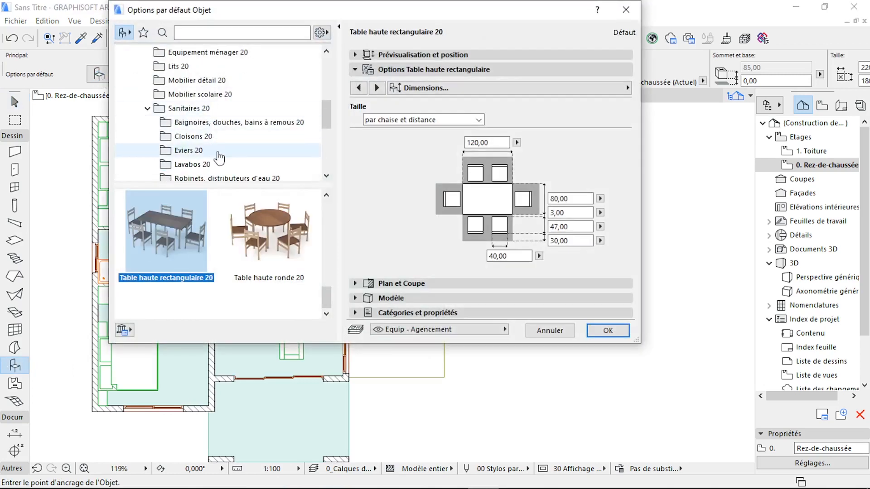
pyautogui.click(203, 136)
pyautogui.doubleClick(268, 235)
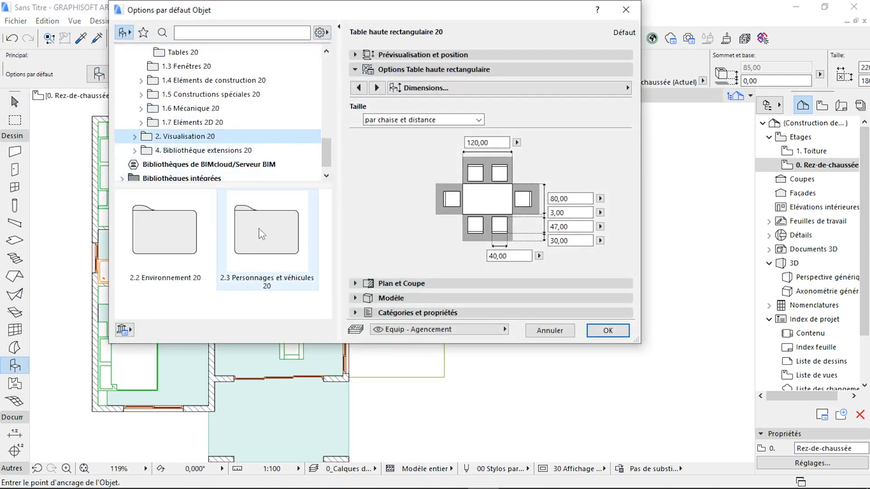
pyautogui.scroll(-2, 199, 303)
pyautogui.doubleClick(166, 231)
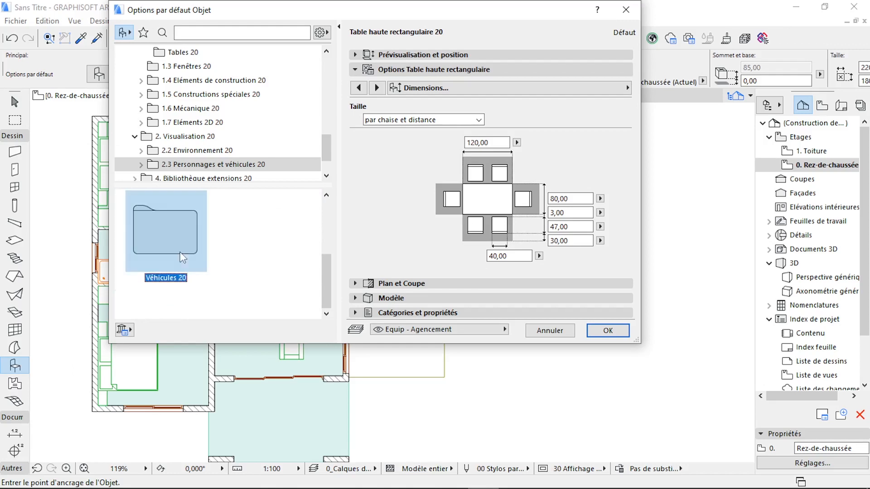
pyautogui.moveTo(319, 345); pyautogui.dragTo(319, 426)
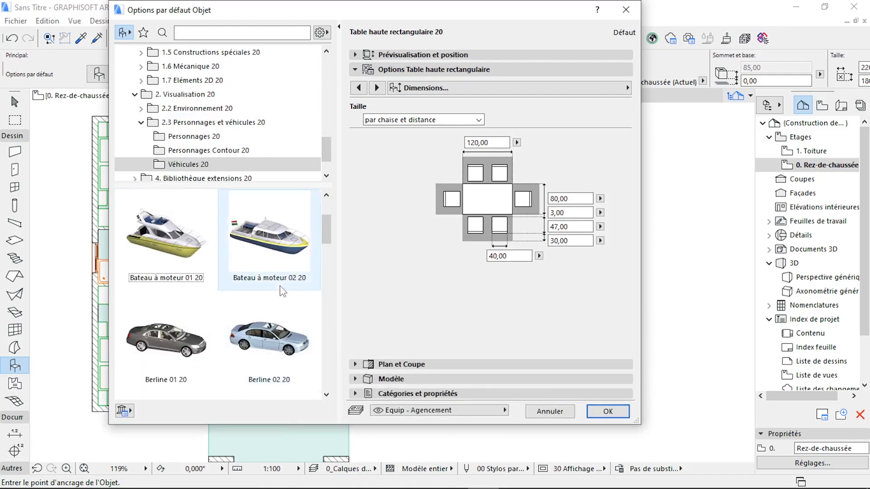
# Choose the Familiale compacte 20 car as the object for placement
pyautogui.scroll(-5, 265, 281)
pyautogui.scroll(2, 265, 280)
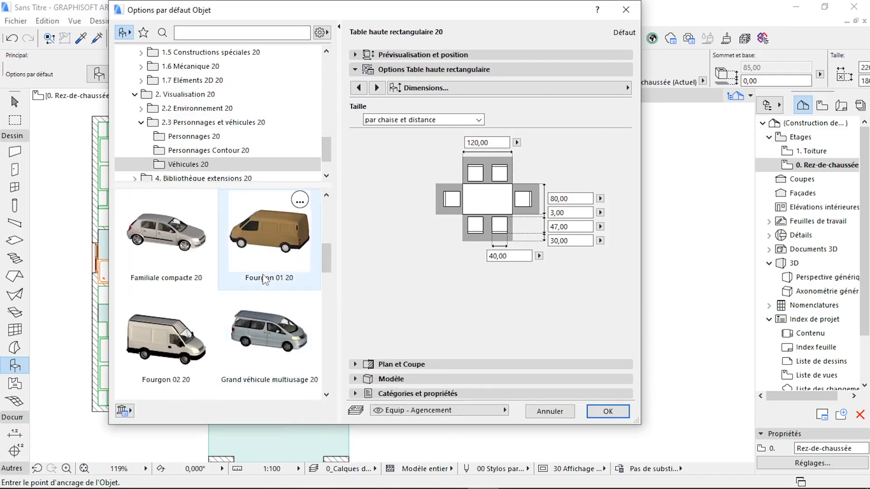
pyautogui.click(197, 241)
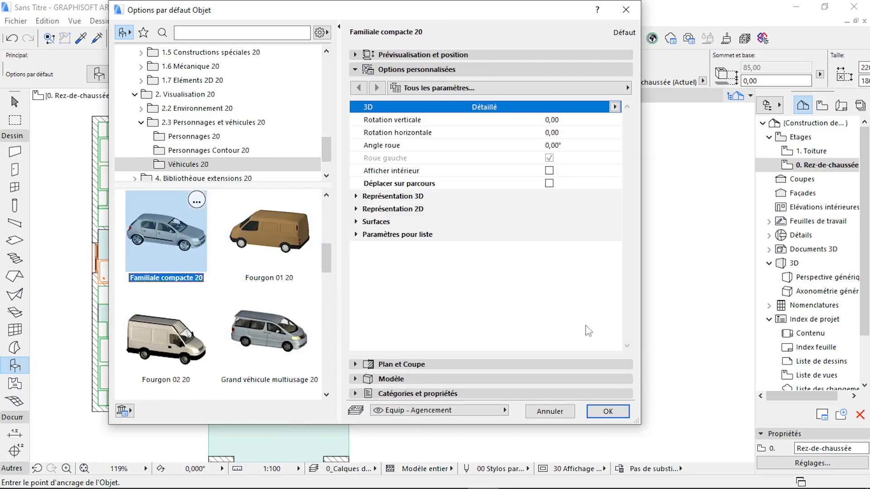
pyautogui.click(608, 412)
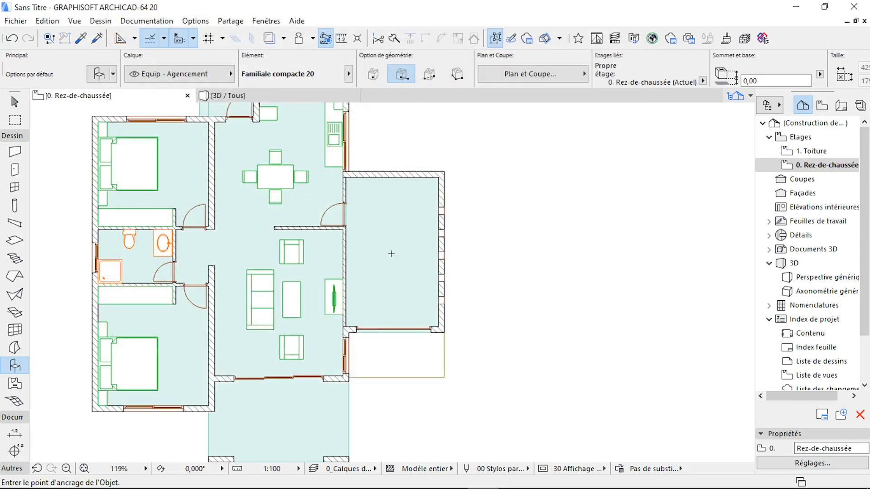
# Place the car in the garage with its front toward the back wall and move it fully inside, behind the garage door
pyautogui.click(391, 254)
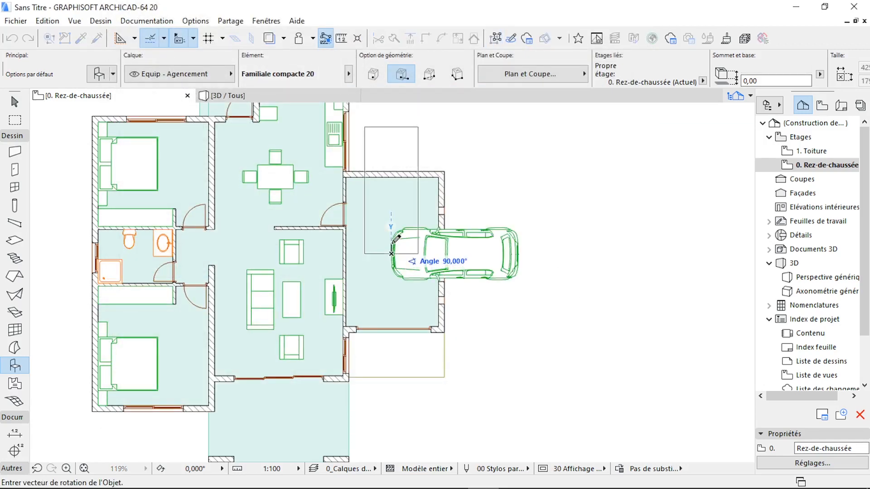
pyautogui.click(393, 305)
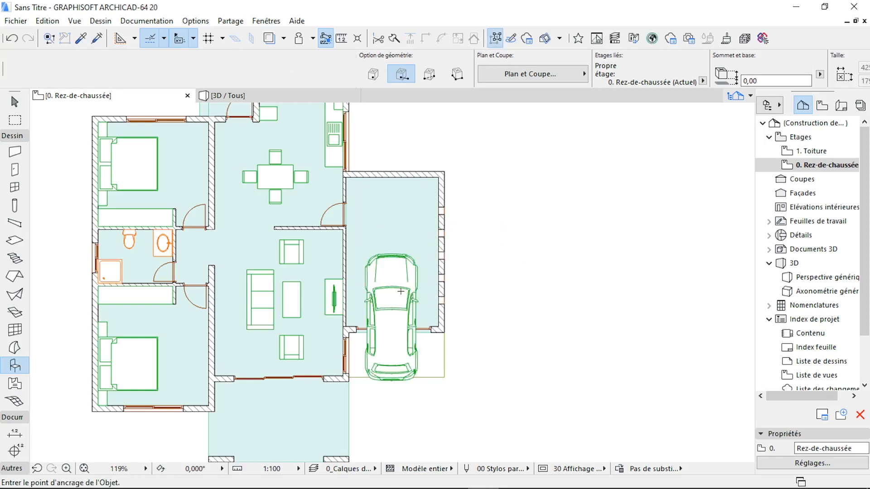
pyautogui.click(393, 314)
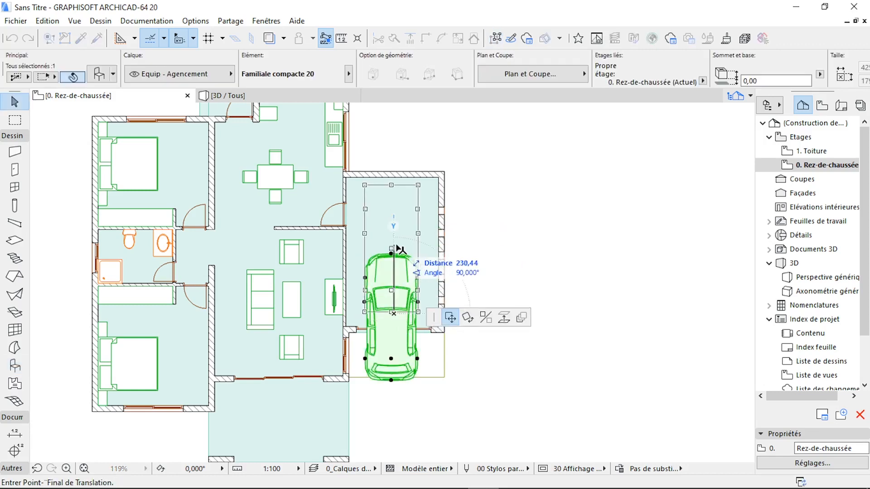
pyautogui.click(401, 254)
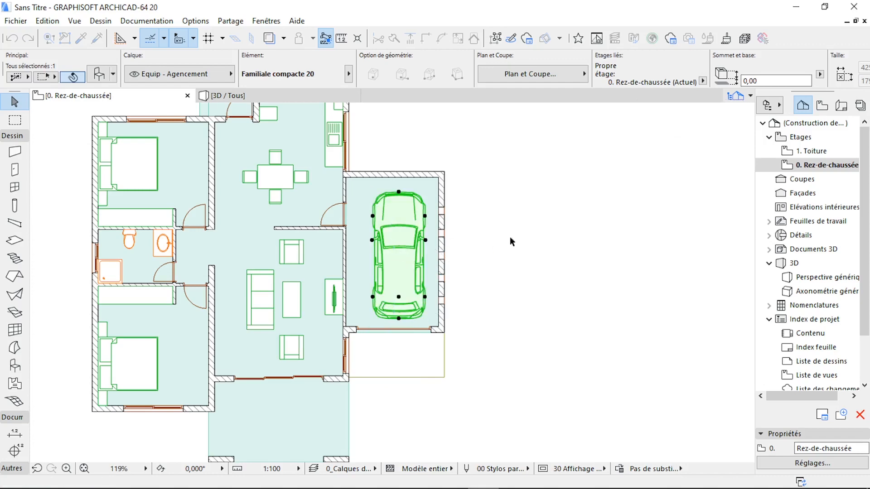
pyautogui.click(516, 236)
# Inspect the furnished house in the 3D view from several sides, including the dining table and the car in the garage
pyautogui.click(274, 95)
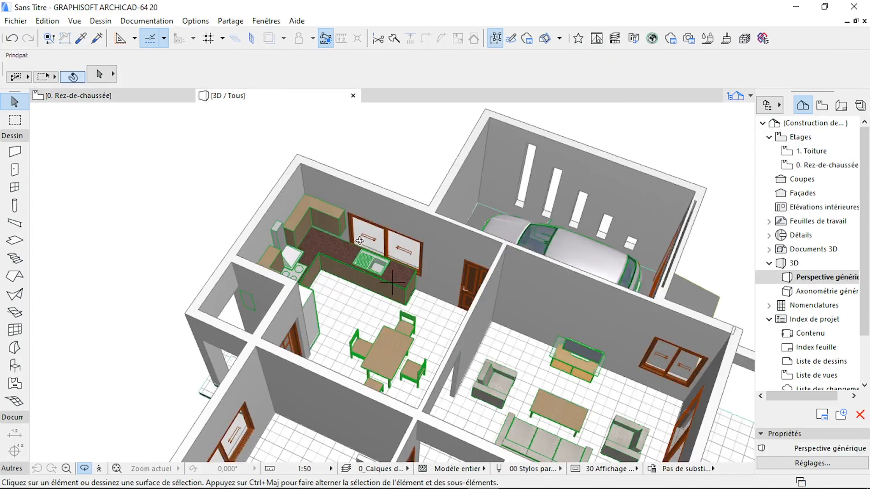
pyautogui.scroll(-8, 343, 234)
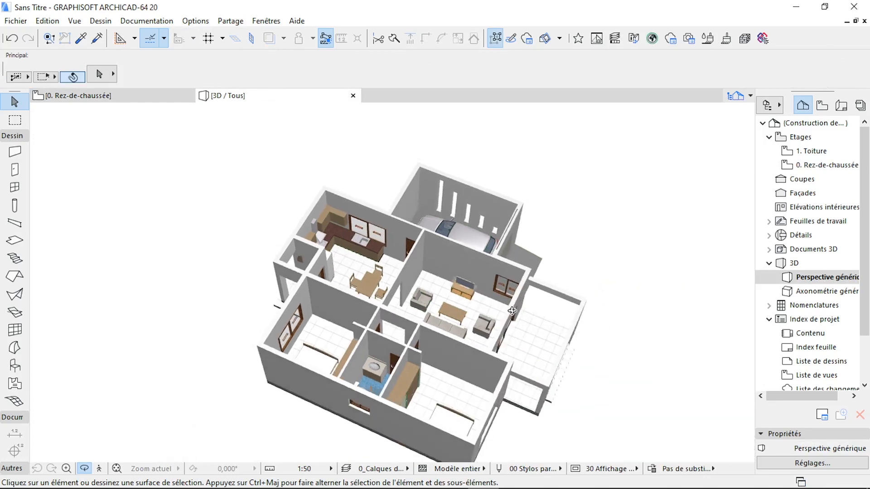
pyautogui.keyDown('shift'); pyautogui.moveTo(416, 317); pyautogui.dragTo(188, 269, button='middle'); pyautogui.keyUp('shift')
pyautogui.keyDown('shift'); pyautogui.moveTo(383, 347); pyautogui.dragTo(337, 343, button='middle'); pyautogui.keyUp('shift')
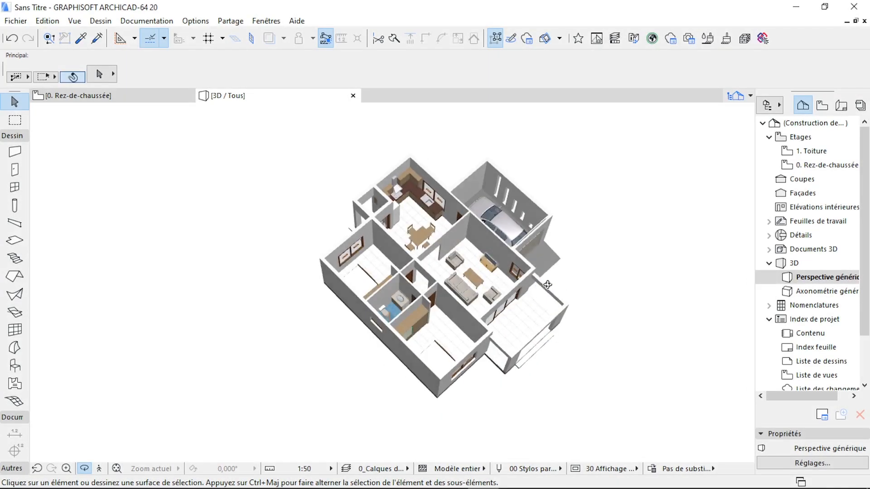
pyautogui.keyDown('shift'); pyautogui.moveTo(453, 294); pyautogui.dragTo(461, 364, button='middle'); pyautogui.keyUp('shift')
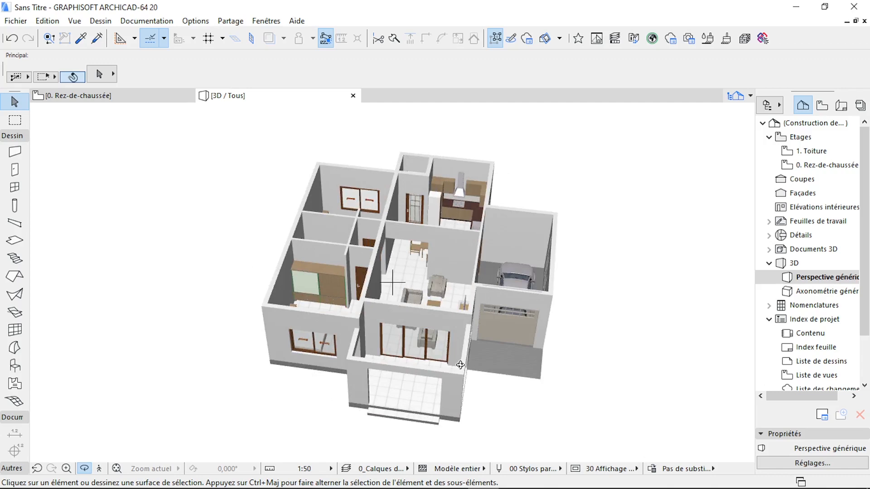